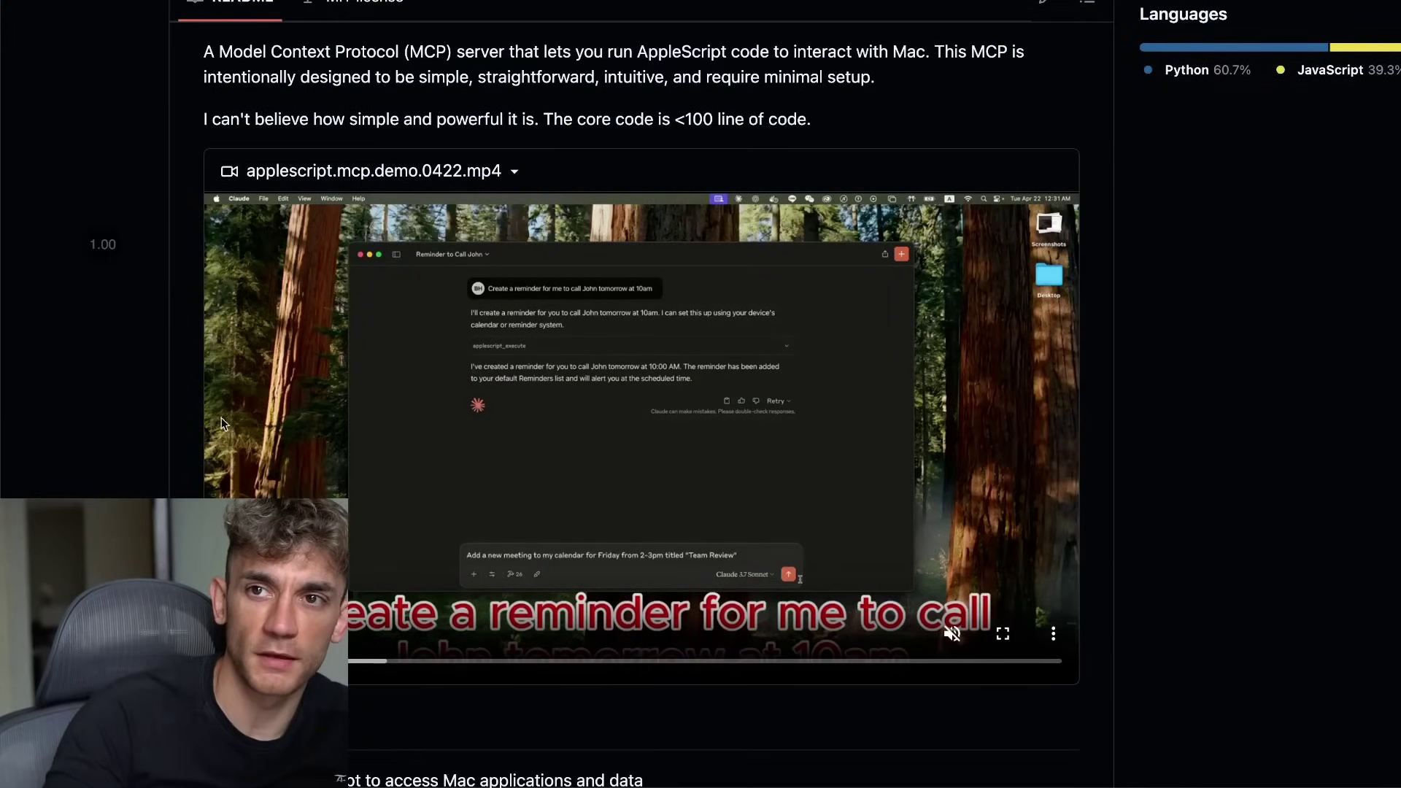
- Review the AppleScript MCP Server README's title, overview and demo video section, highlighting the server's name
{"action": "scroll", "coordinate": [612, 510], "scroll_direction": "up", "scroll_amount": 3}
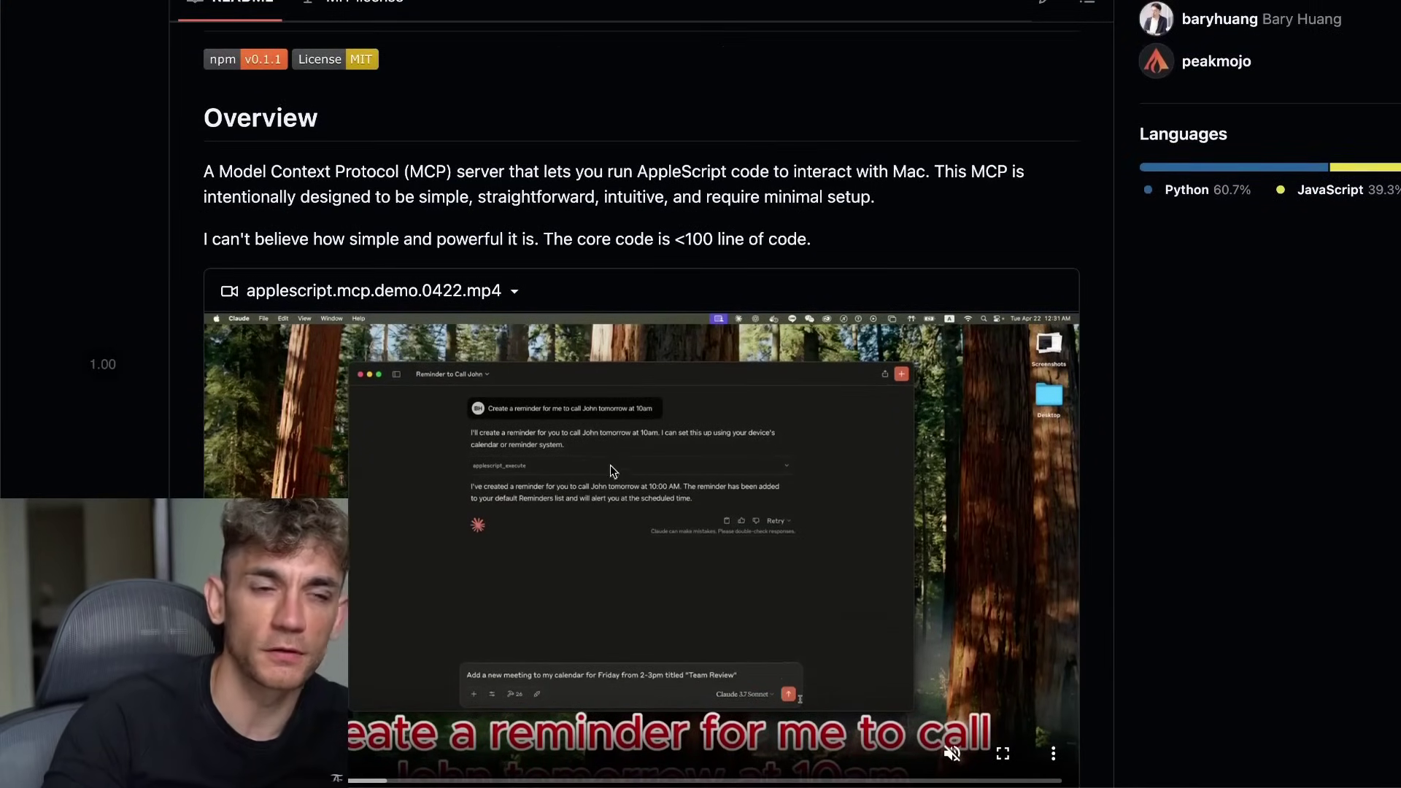
{"action": "scroll", "coordinate": [623, 446], "scroll_direction": "up", "scroll_amount": 3}
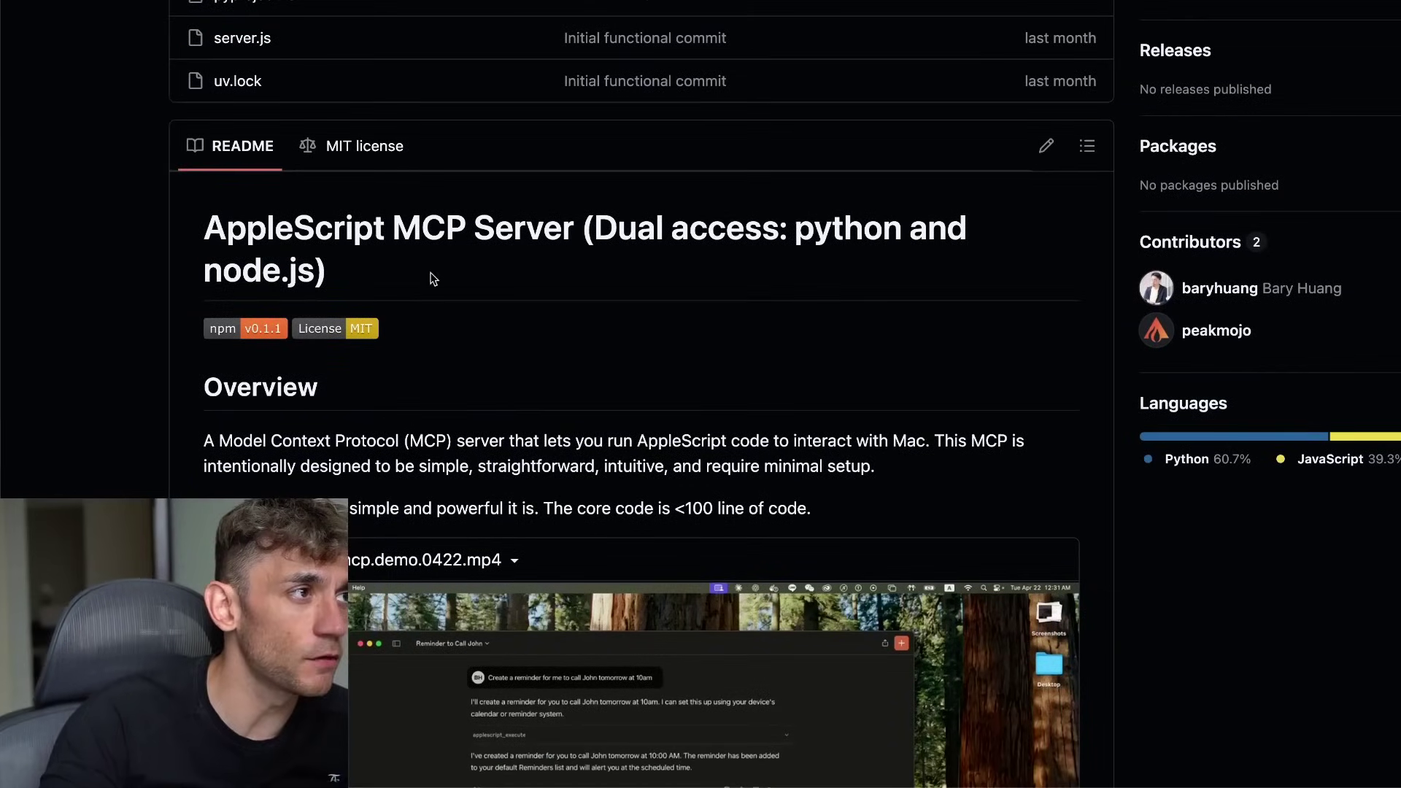
{"action": "left_click_drag", "start_coordinate": [205, 232], "coordinate": [573, 235]}
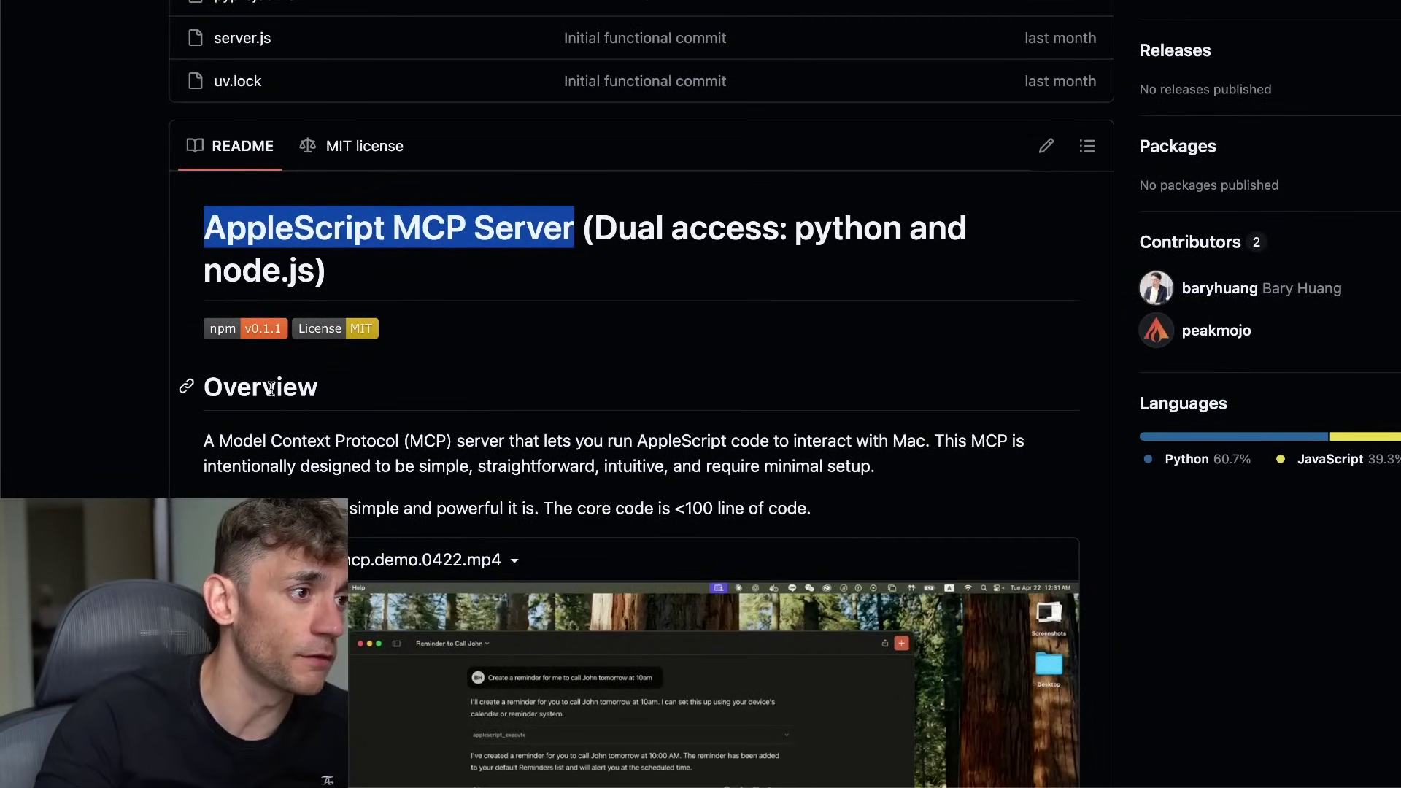
{"action": "scroll", "coordinate": [693, 373], "scroll_direction": "down", "scroll_amount": 7}
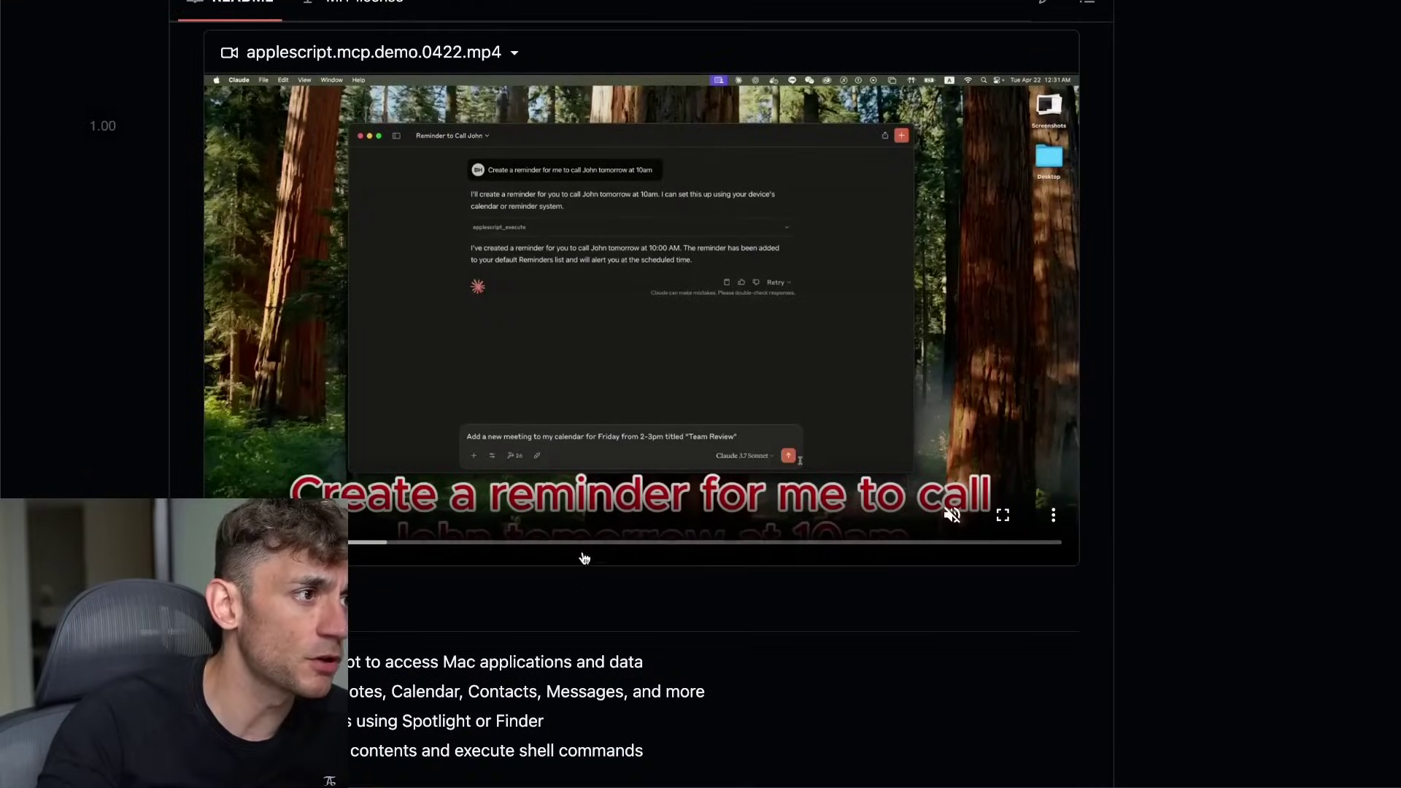
- Switch to Claude and send the prompt "Open up safari and go to apple.com" in a new chat
{"action": "left_click", "coordinate": [750, 753]}
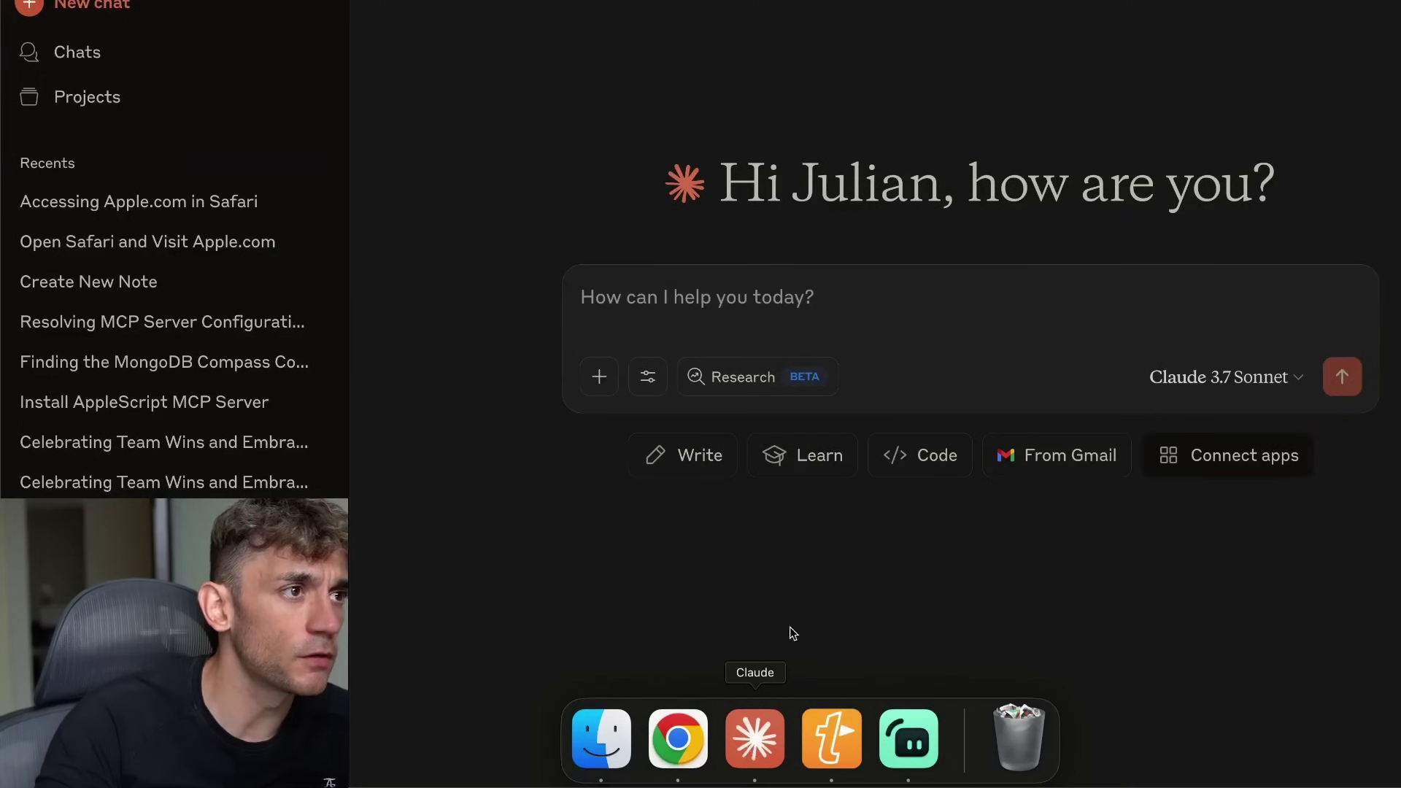
{"action": "left_click", "coordinate": [813, 291]}
{"action": "type", "text": "New FREE Claude AI Super Agent is INSANE!"}
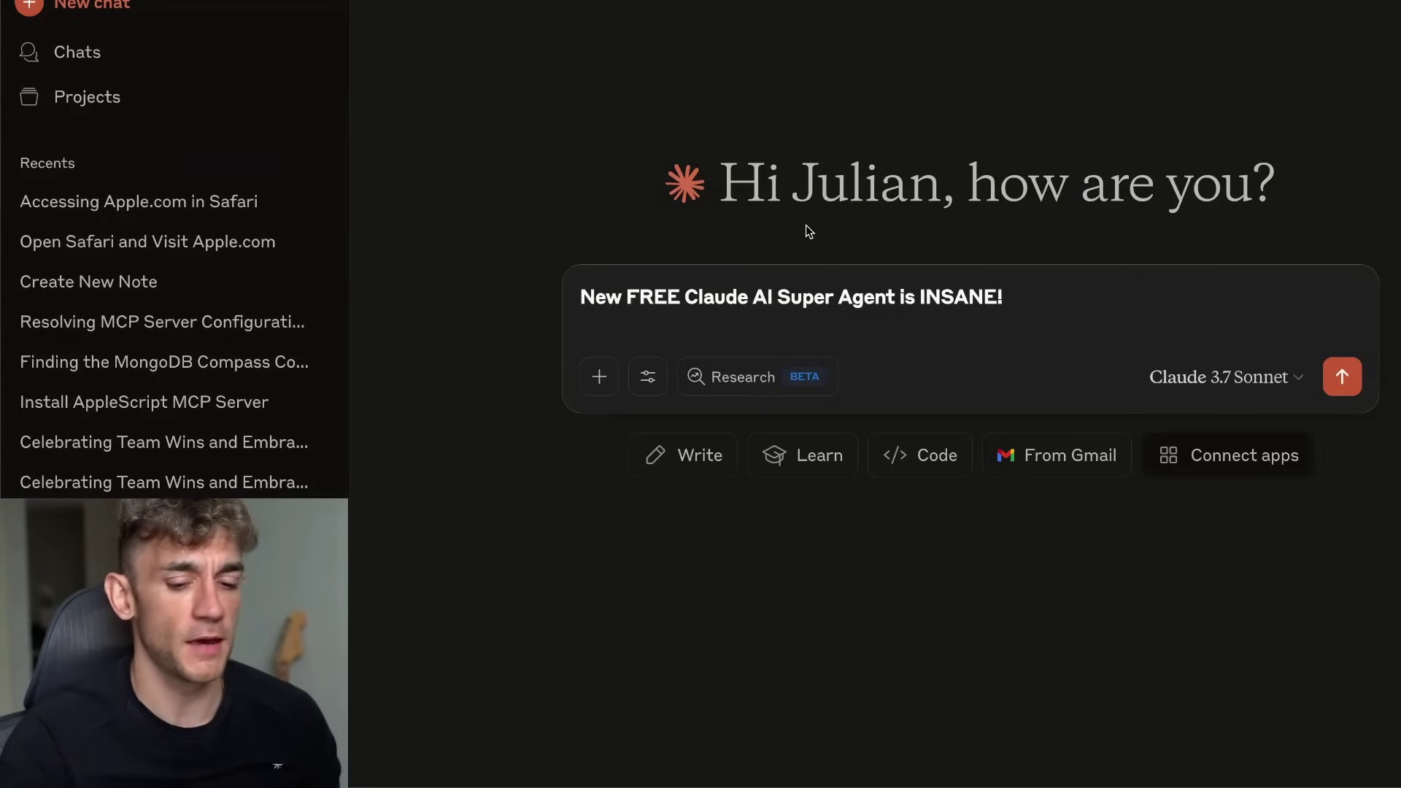
{"action": "key", "text": "super+z"}
{"action": "type", "text": "Open up "}
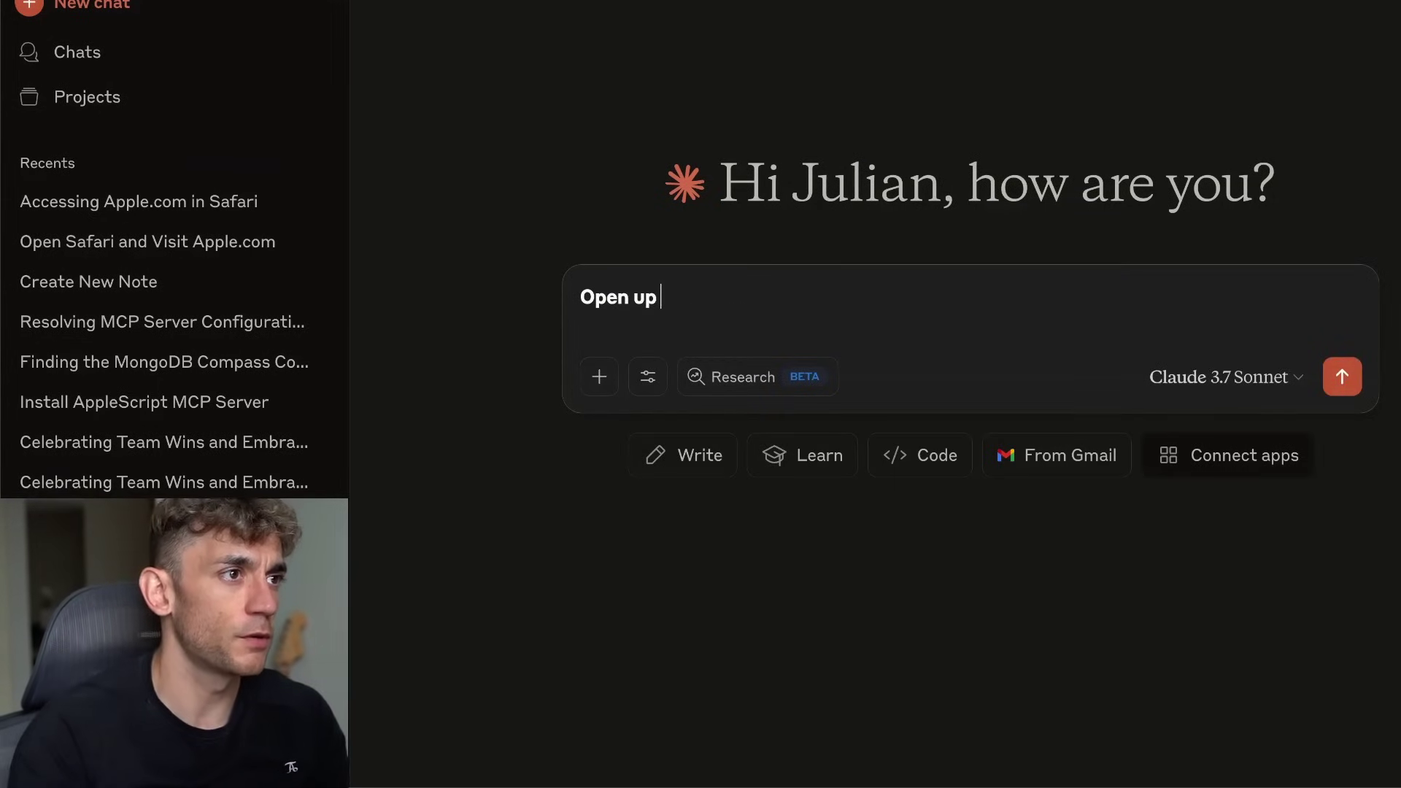
{"action": "type", "text": "safari and"}
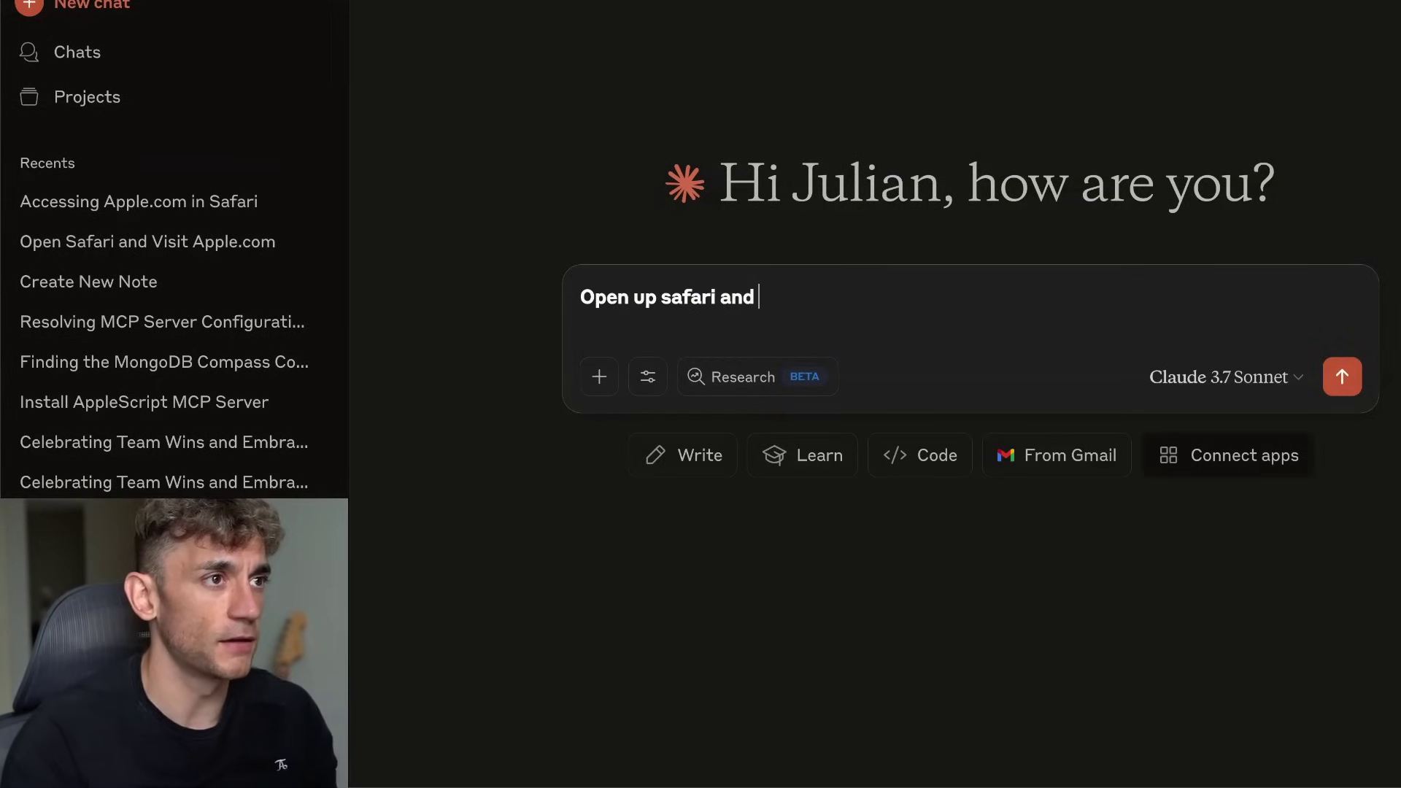
{"action": "type", "text": " go to apple."}
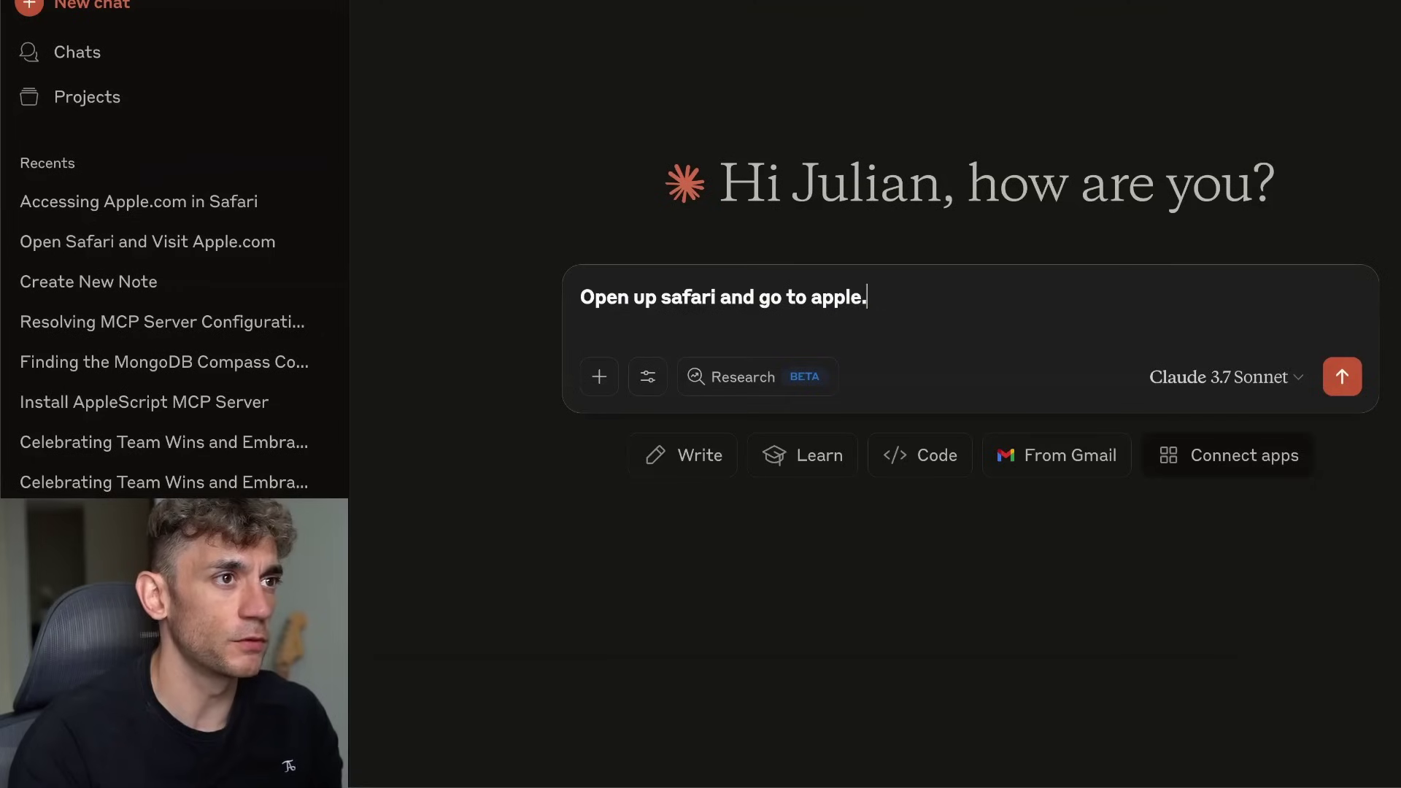
{"action": "type", "text": "com"}
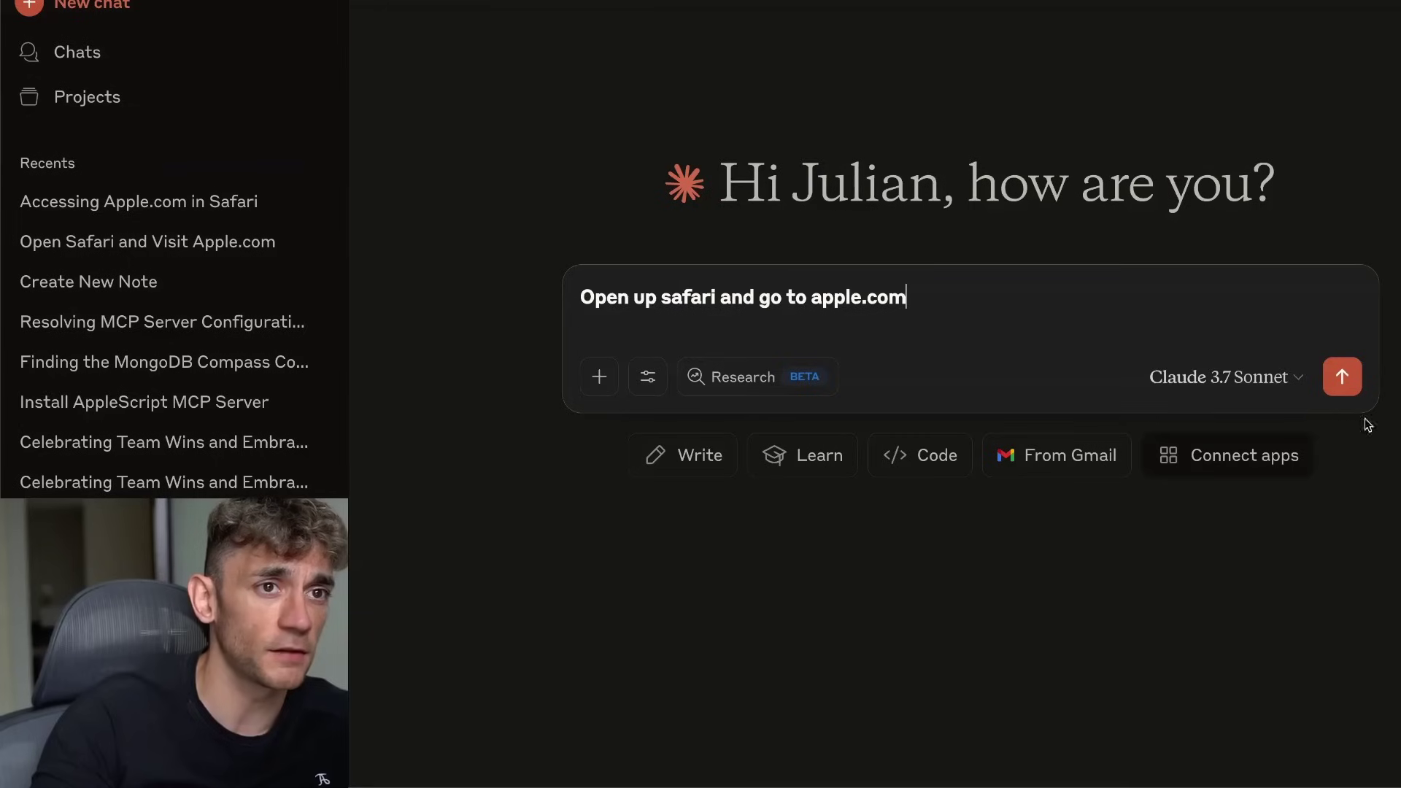
{"action": "left_click", "coordinate": [1354, 375]}
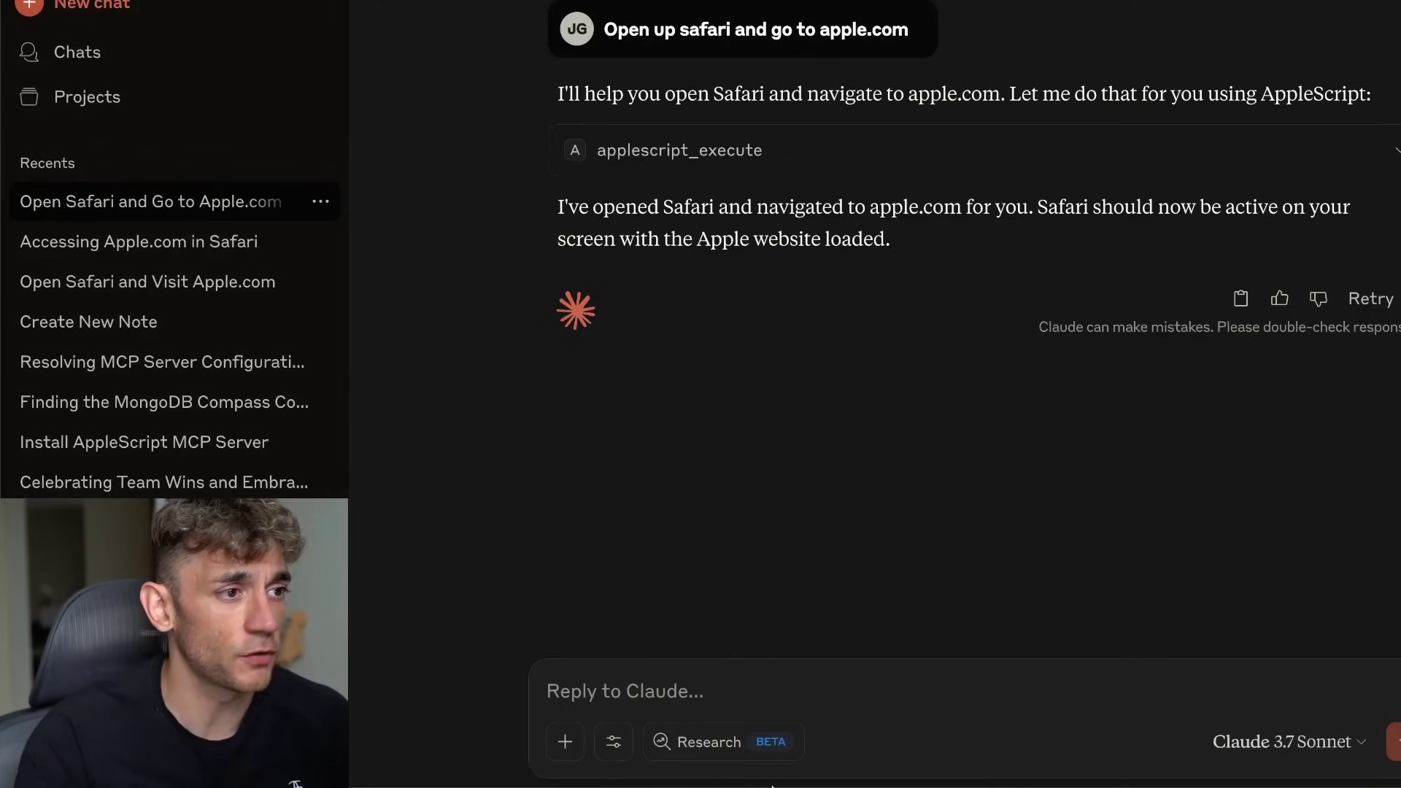
- Switch to Chrome and search Google for "claude desktop" in a new tab
{"action": "mouse_move", "coordinate": [793, 766]}
{"action": "left_click", "coordinate": [639, 766]}
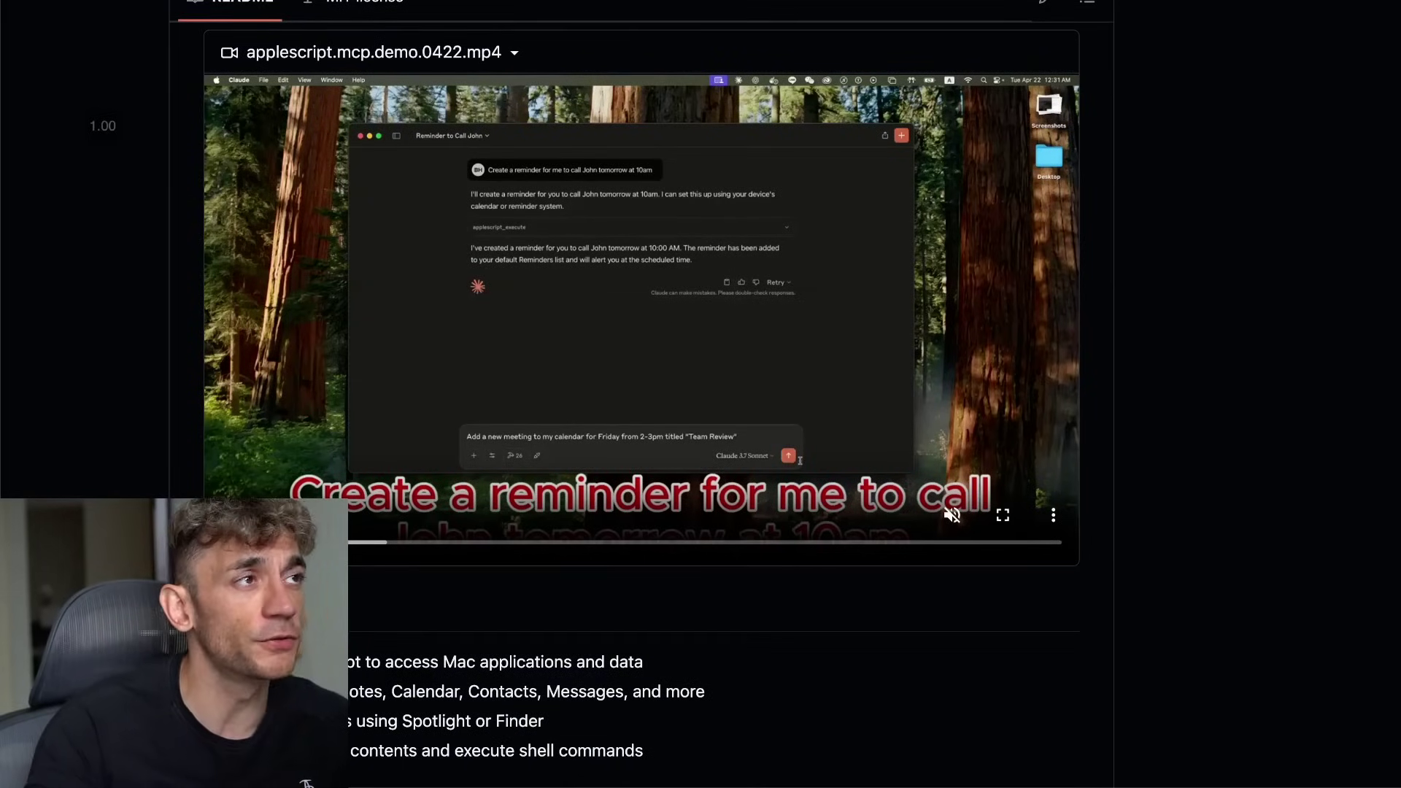
{"action": "key", "text": "ctrl+t"}
{"action": "type", "text": "goo"}
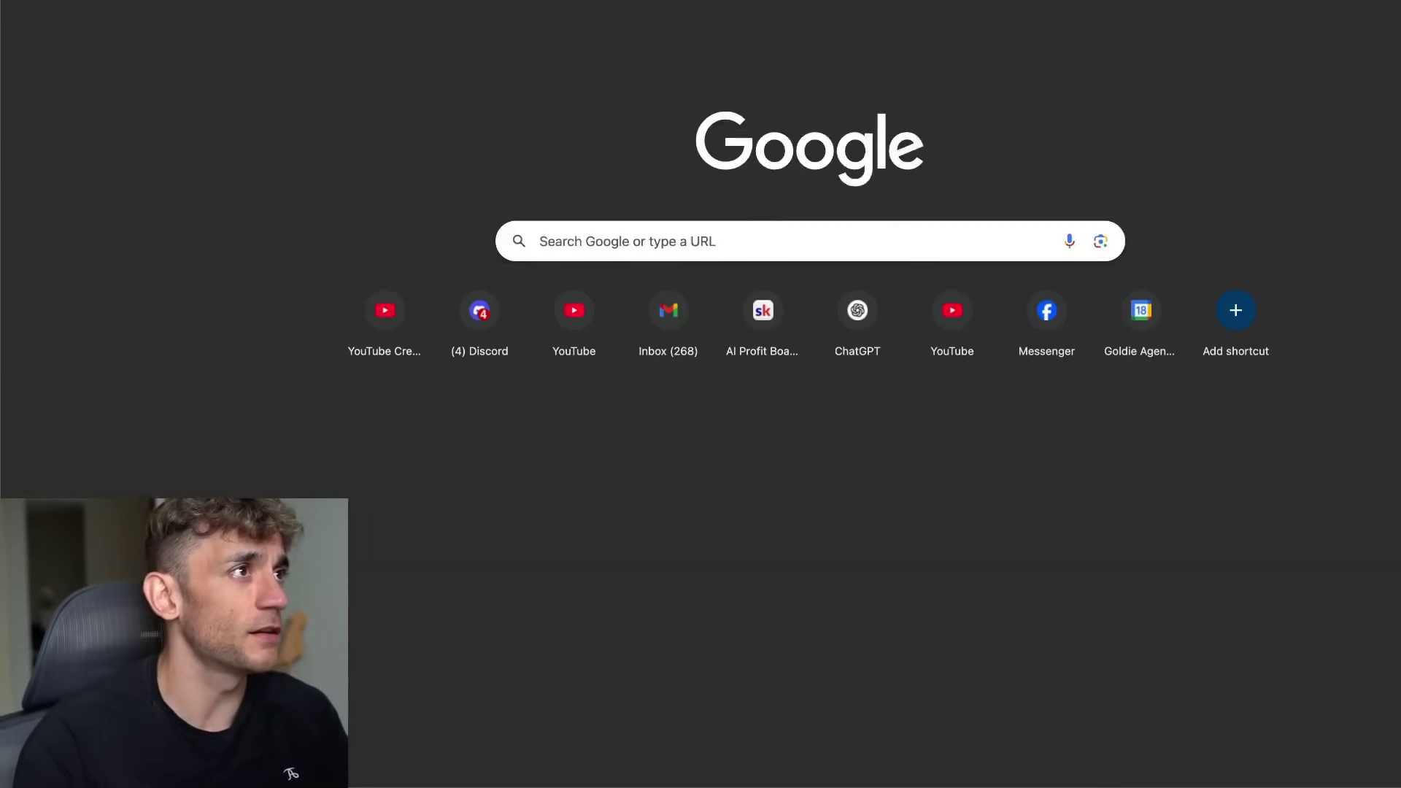
{"action": "type", "text": "claude desk"}
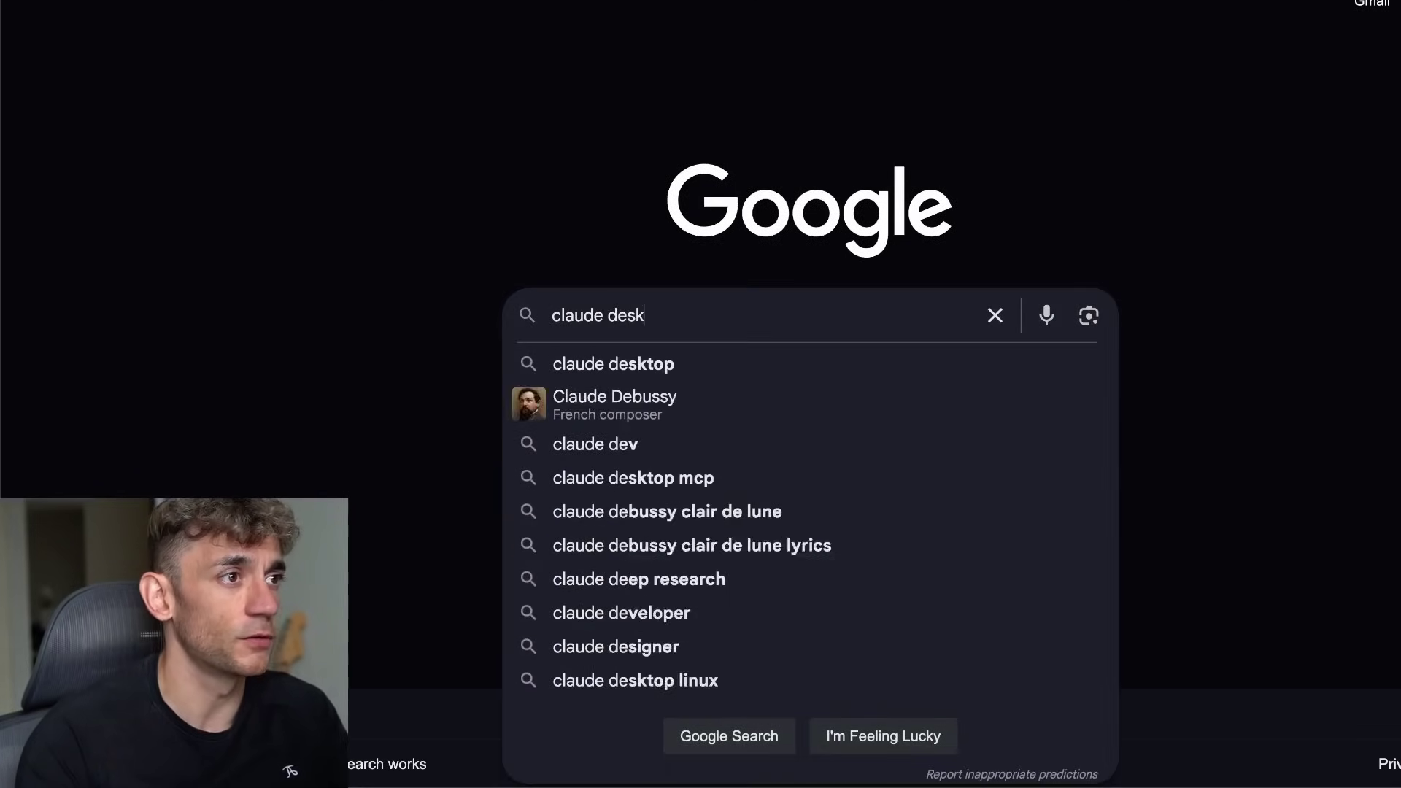
{"action": "type", "text": "top"}
{"action": "key", "text": "Return"}
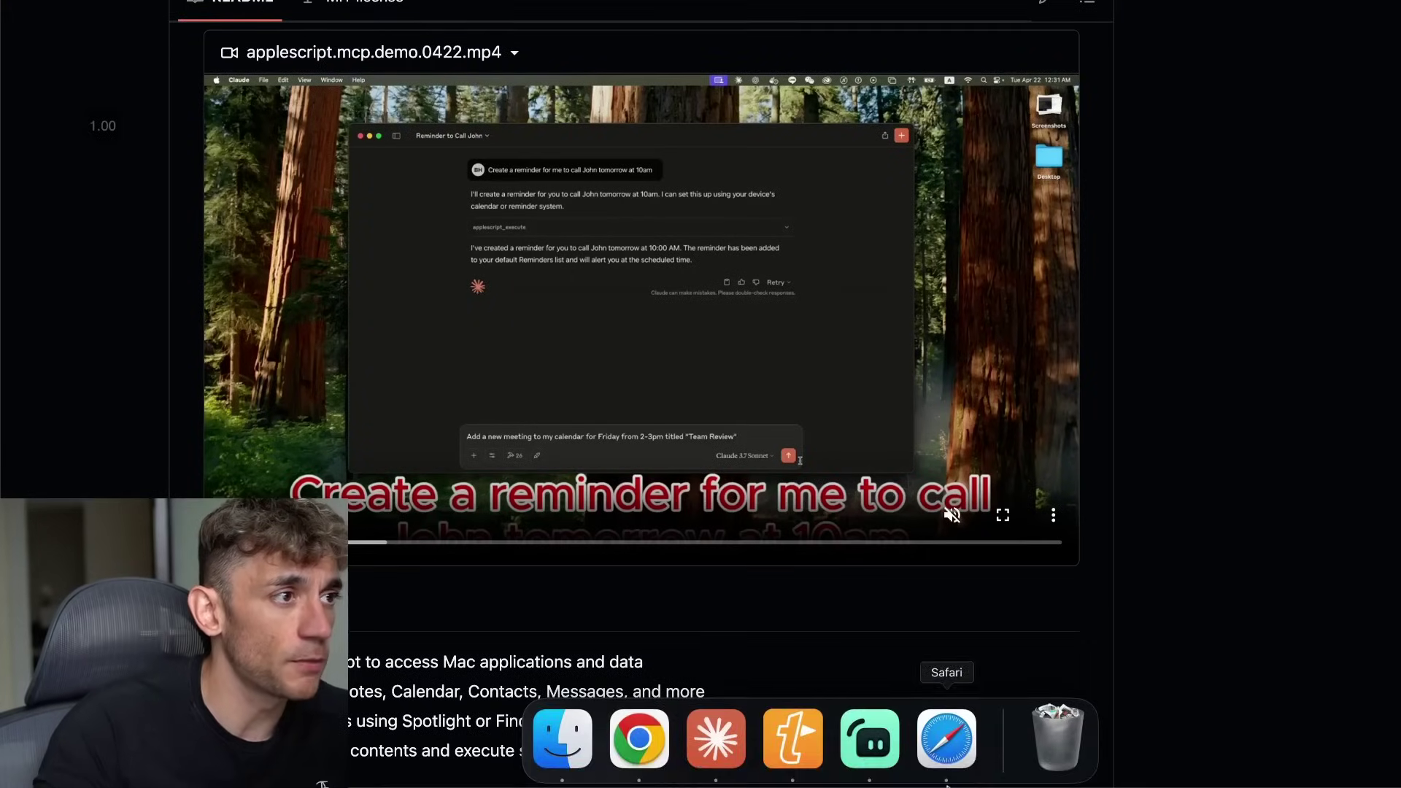
- Examine the Features list and overview in the AppleScript MCP Server README, highlighting the four feature bullets
{"action": "scroll", "coordinate": [847, 420], "scroll_direction": "up", "scroll_amount": 1}
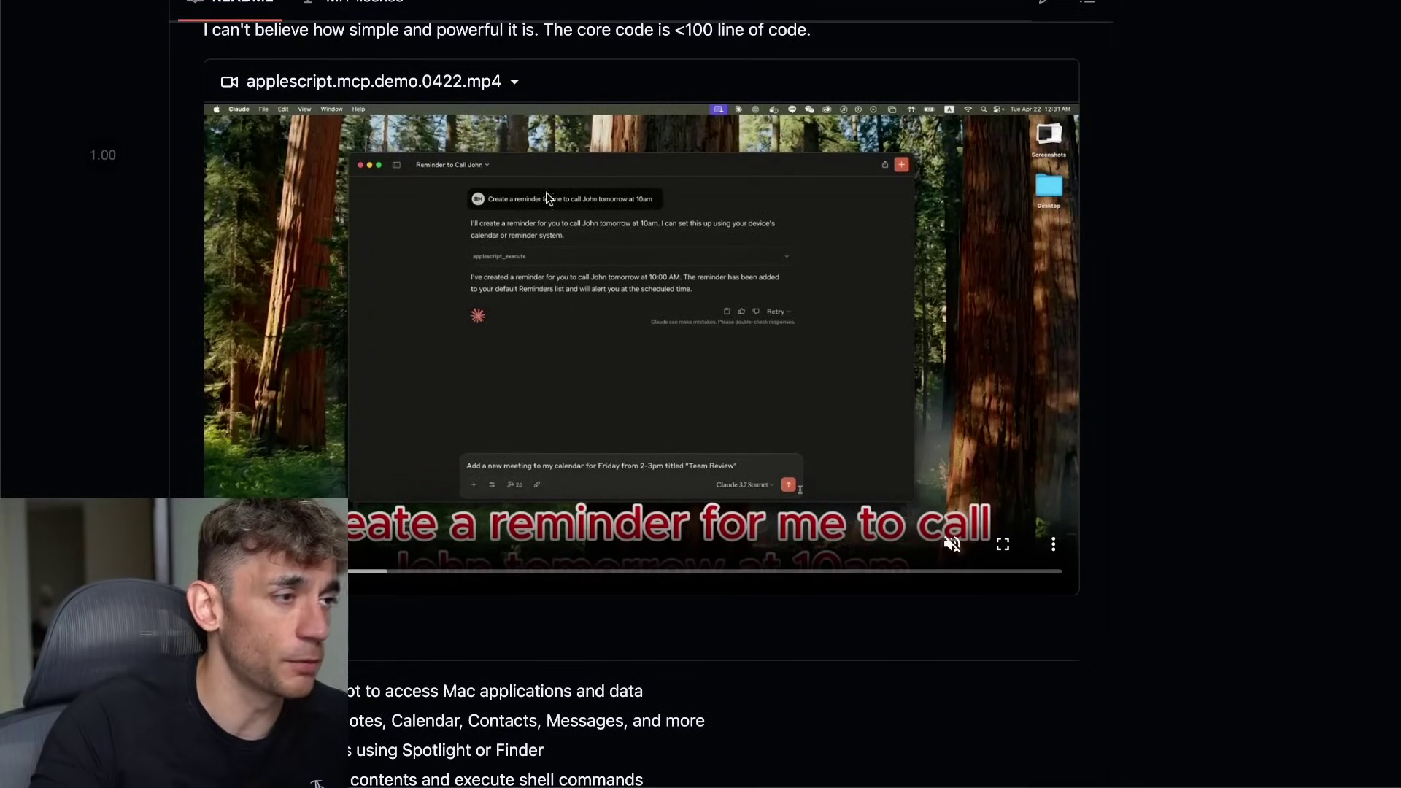
{"action": "scroll", "coordinate": [766, 509], "scroll_direction": "down", "scroll_amount": 4}
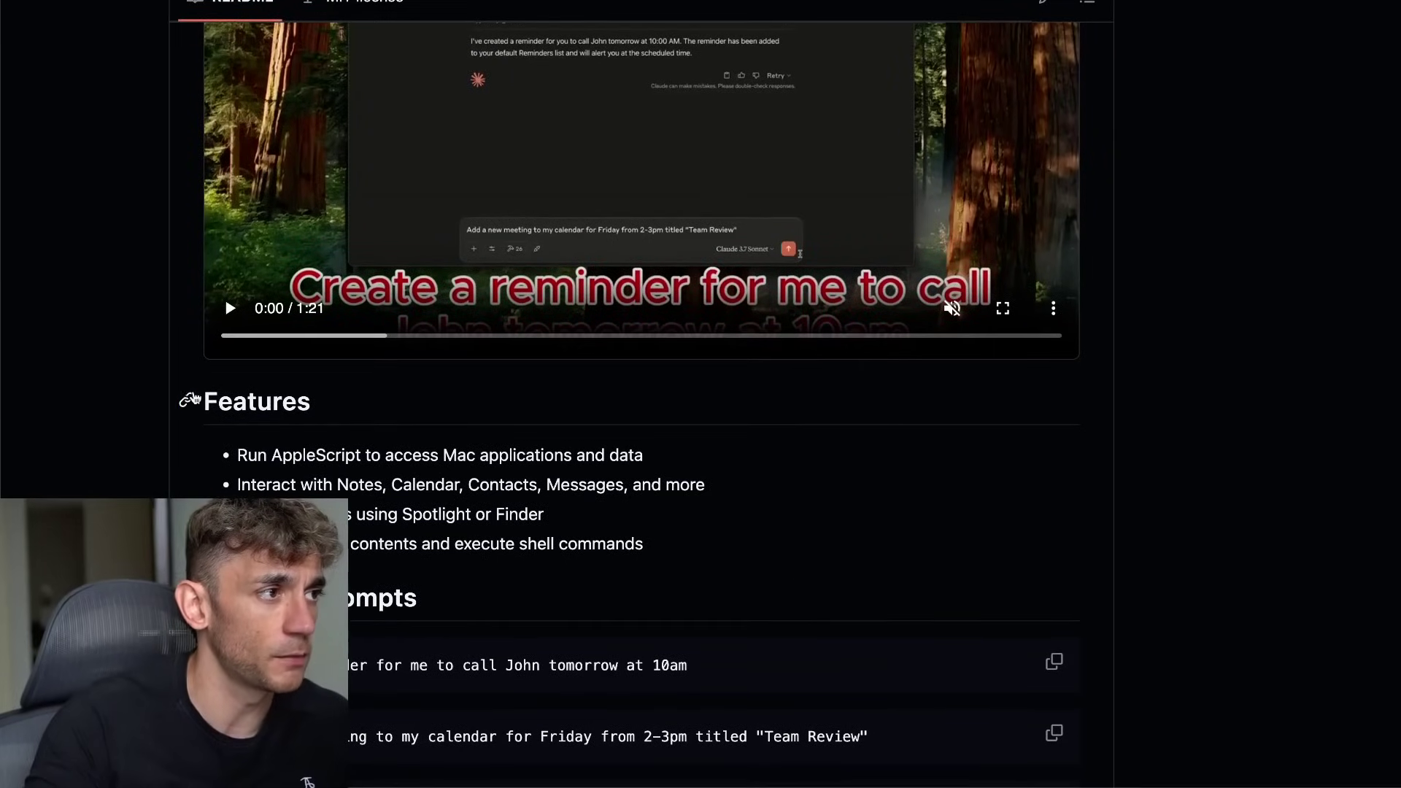
{"action": "left_click_drag", "start_coordinate": [704, 538], "coordinate": [172, 441]}
{"action": "scroll", "coordinate": [690, 476], "scroll_direction": "down", "scroll_amount": 1}
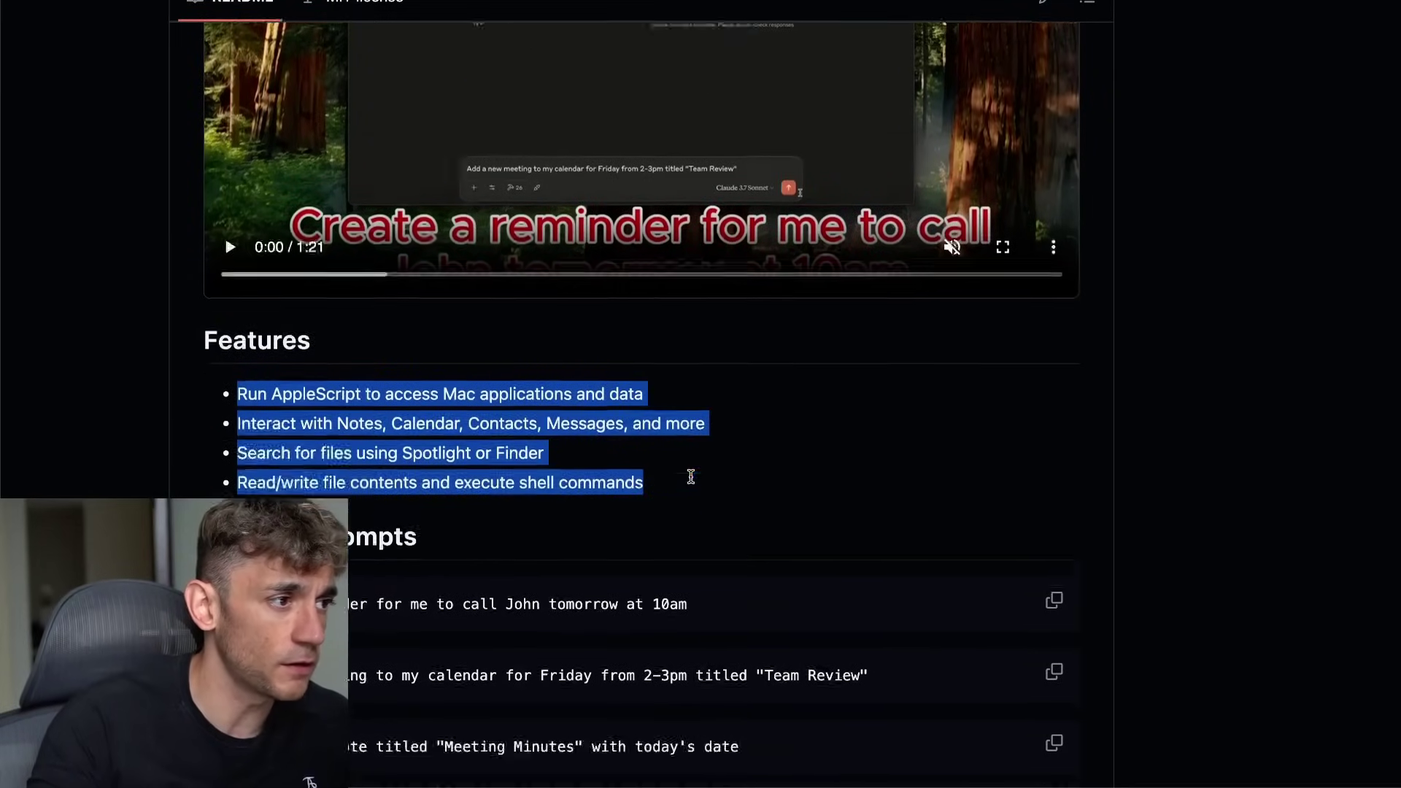
{"action": "scroll", "coordinate": [686, 467], "scroll_direction": "down", "scroll_amount": 10}
{"action": "scroll", "coordinate": [686, 466], "scroll_direction": "up", "scroll_amount": 12}
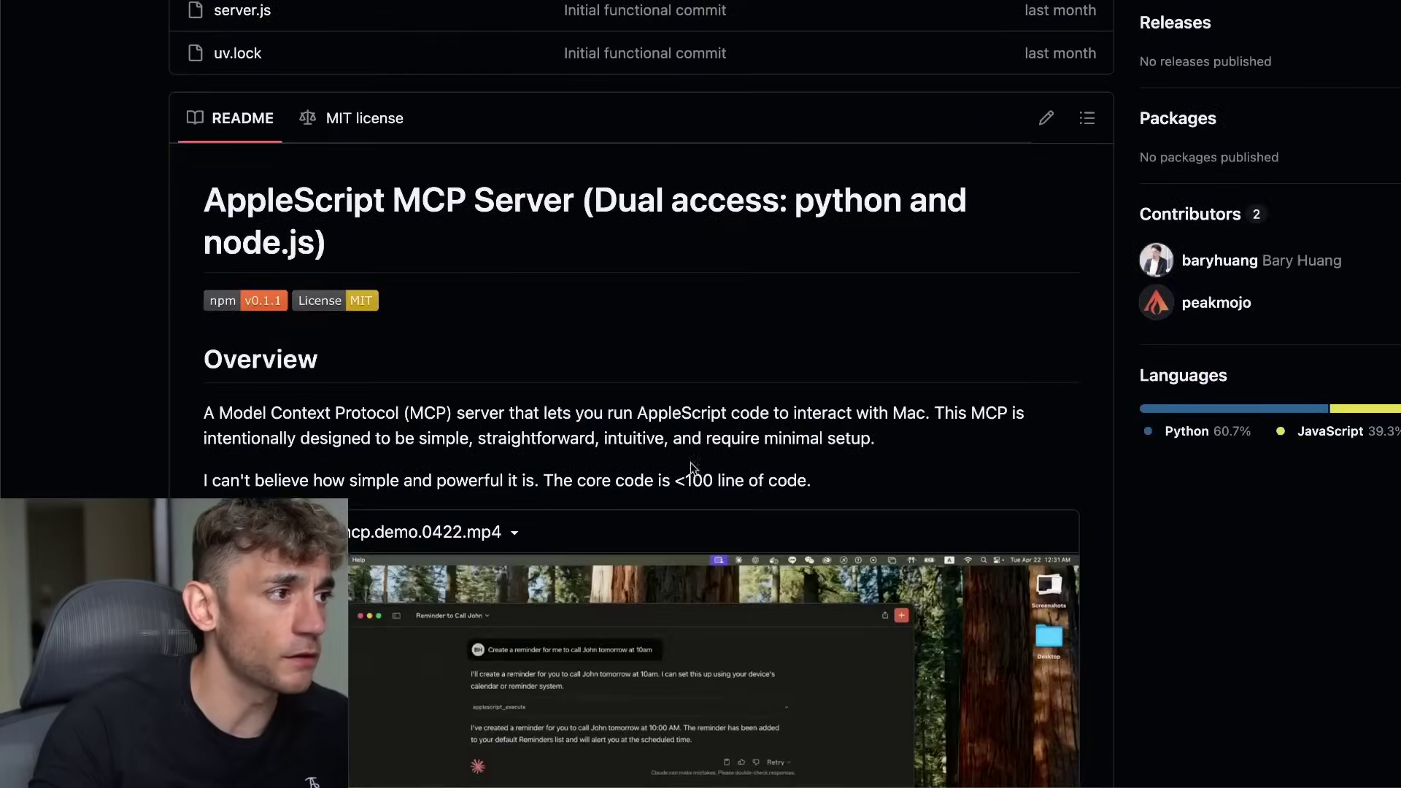
- Find the Node.js configuration under "Usage with Claude Desktop" in the README and highlight its JSON code
{"action": "scroll", "coordinate": [691, 467], "scroll_direction": "down", "scroll_amount": 20}
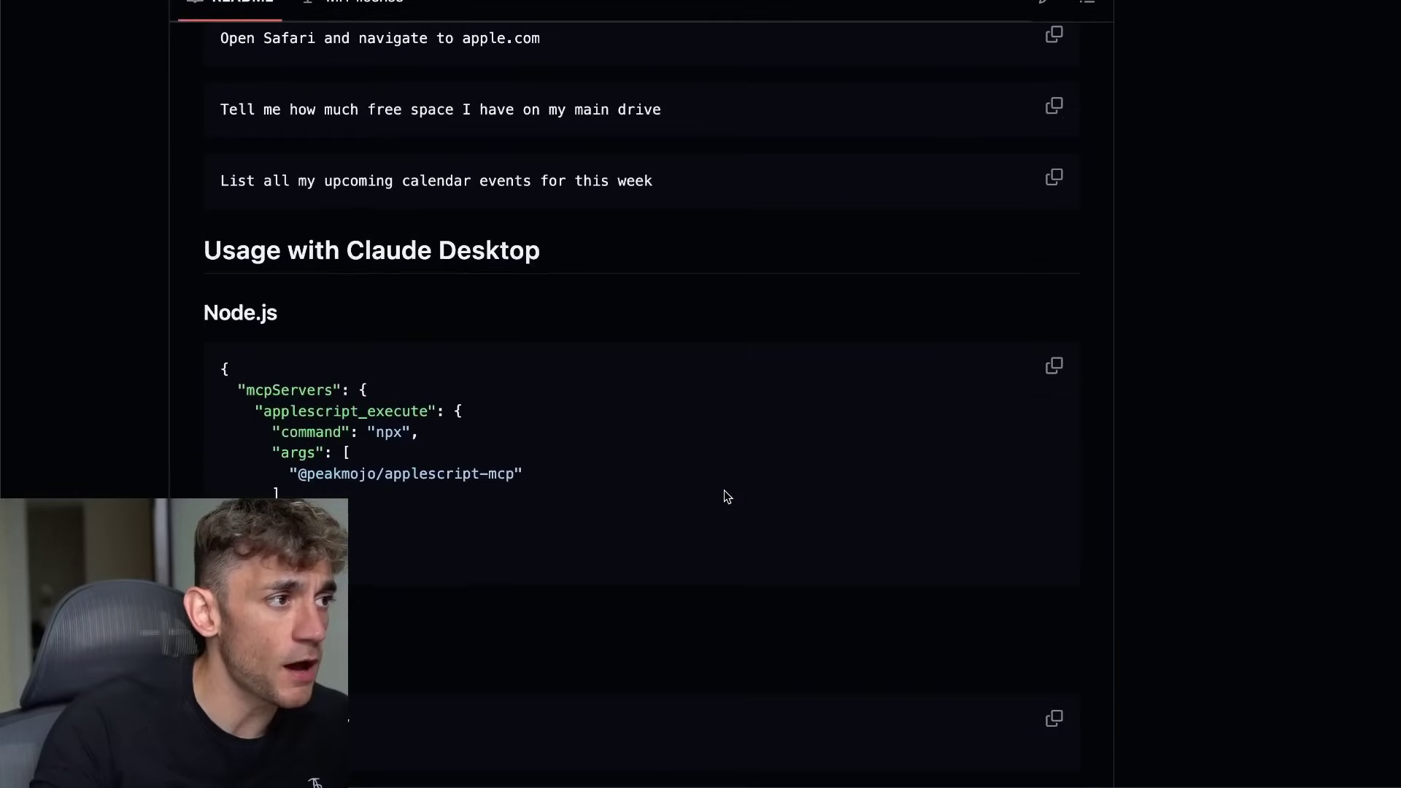
{"action": "scroll", "coordinate": [724, 489], "scroll_direction": "down", "scroll_amount": 5}
{"action": "double_click", "coordinate": [216, 70]}
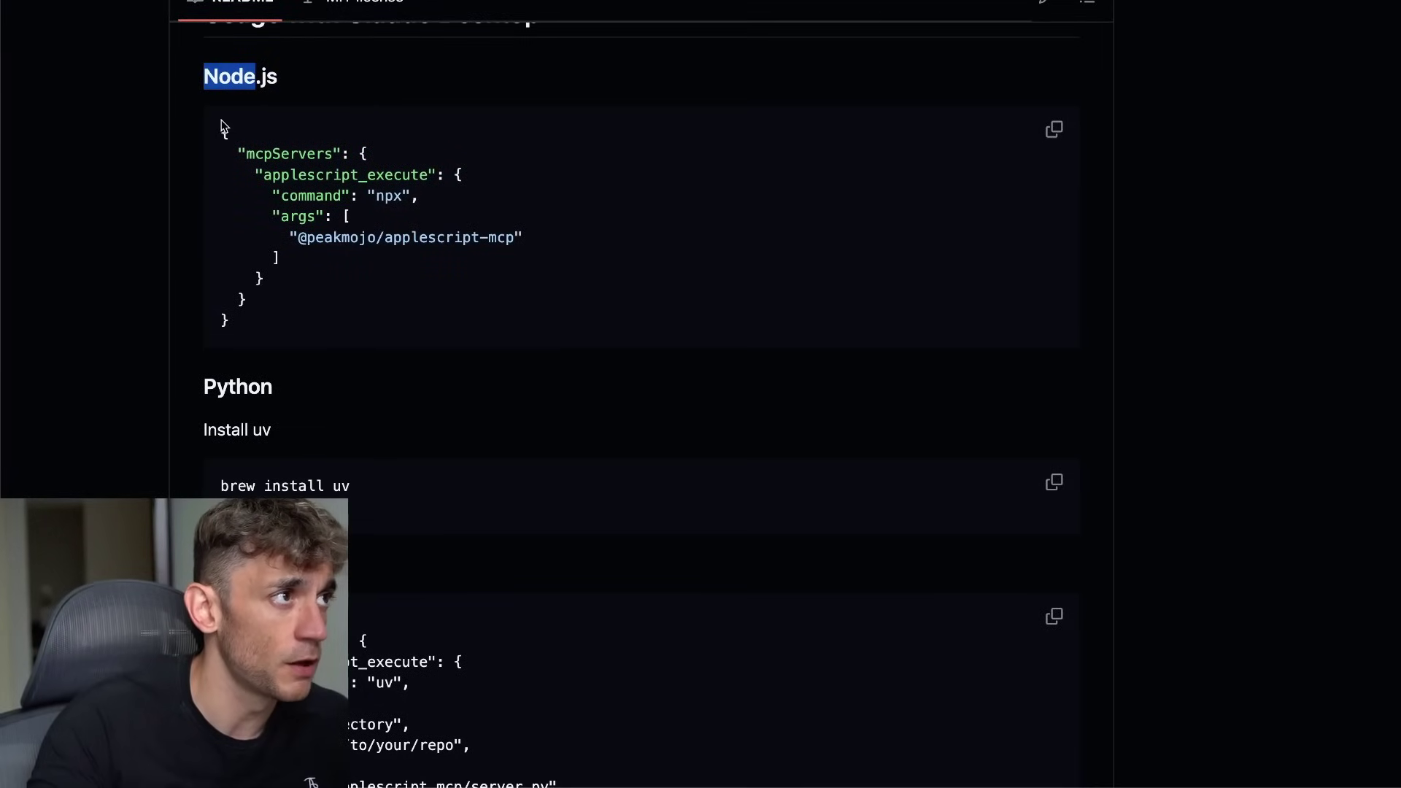
{"action": "left_click_drag", "start_coordinate": [223, 125], "coordinate": [317, 314]}
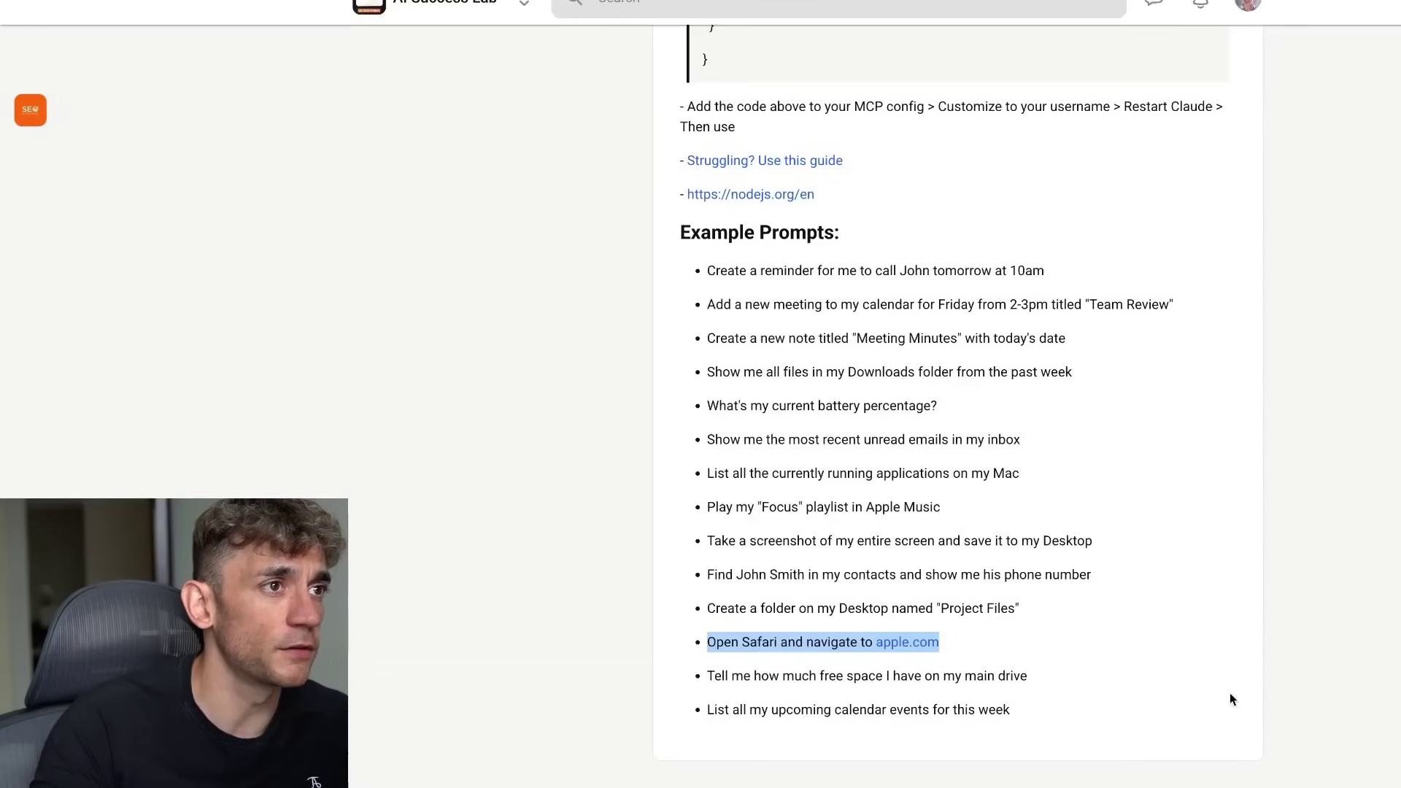
- Examine the resources and the mcpServers code block on the AI Success Lab page, highlighting the "Code:" heading
{"action": "scroll", "coordinate": [1175, 626], "scroll_direction": "up", "scroll_amount": 10}
{"action": "scroll", "coordinate": [897, 588], "scroll_direction": "down", "scroll_amount": 2}
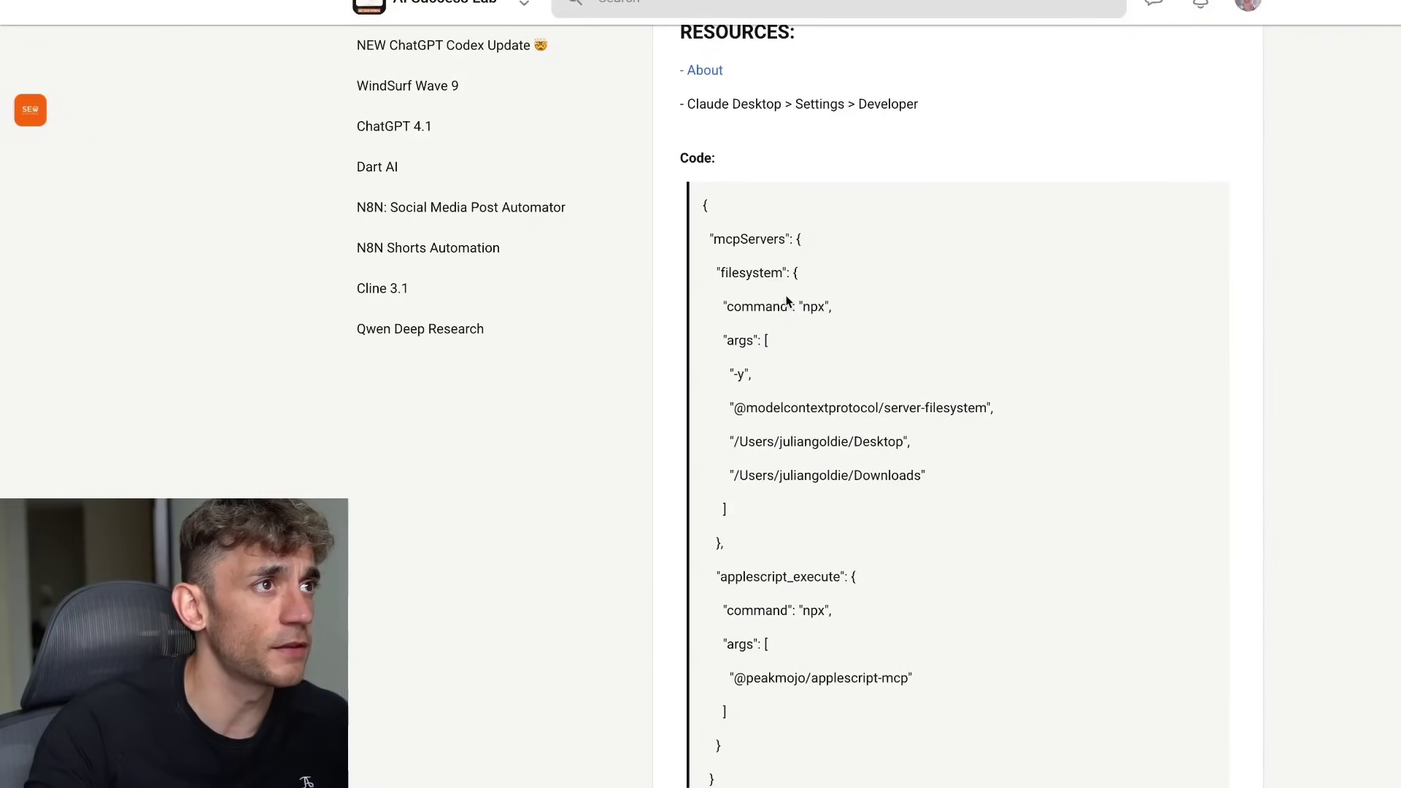
{"action": "scroll", "coordinate": [803, 291], "scroll_direction": "up", "scroll_amount": 5}
{"action": "scroll", "coordinate": [912, 543], "scroll_direction": "down", "scroll_amount": 2}
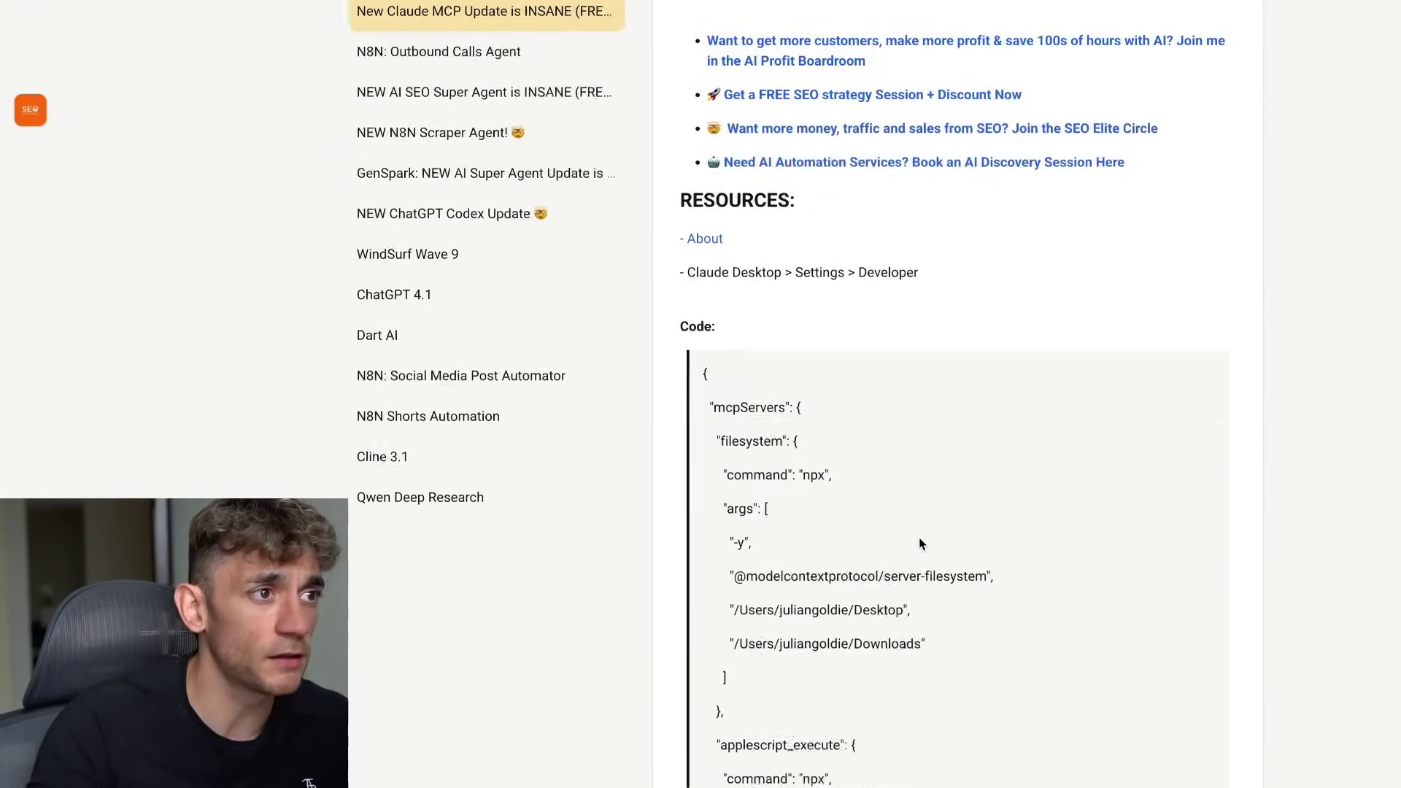
{"action": "scroll", "coordinate": [919, 544], "scroll_direction": "down", "scroll_amount": 2}
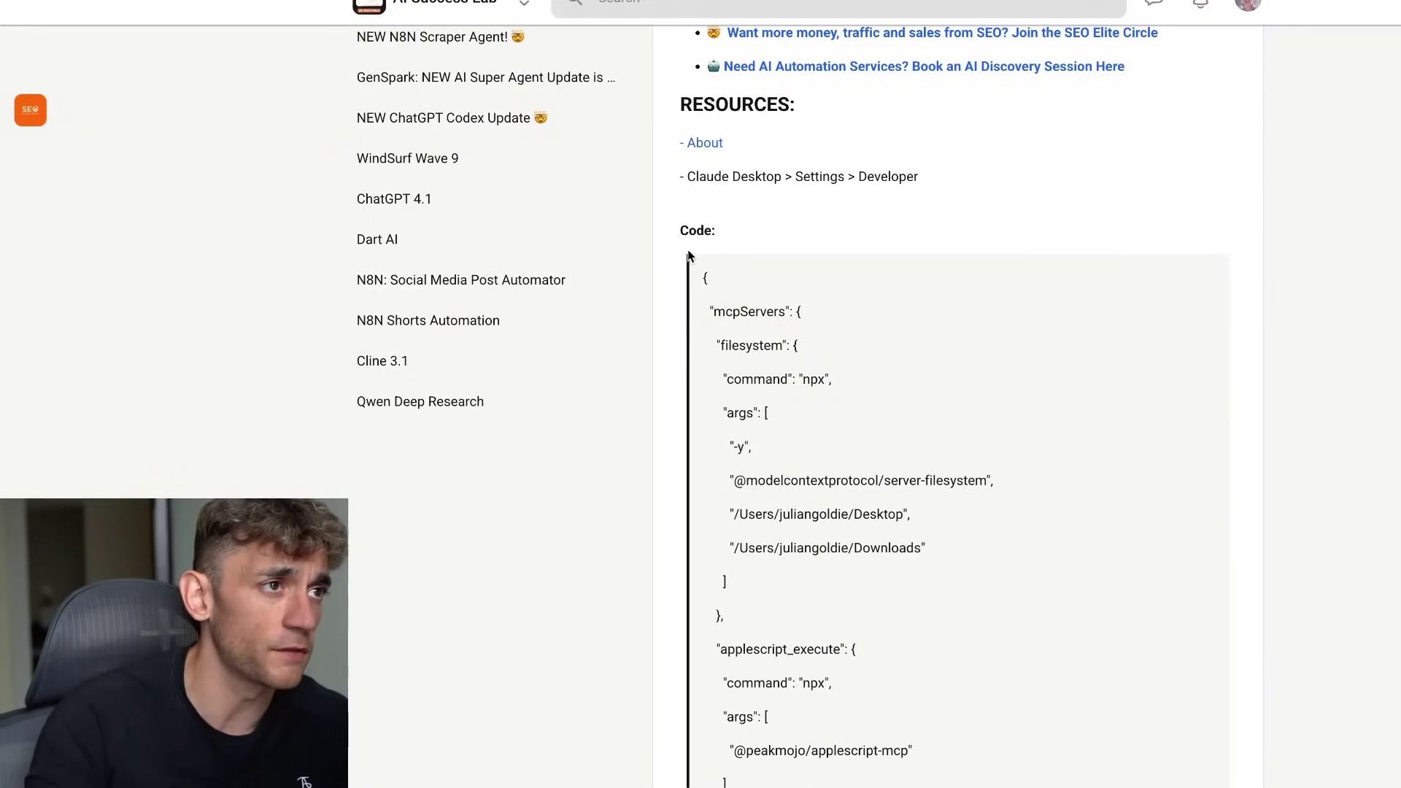
{"action": "left_click_drag", "start_coordinate": [678, 231], "coordinate": [735, 232]}
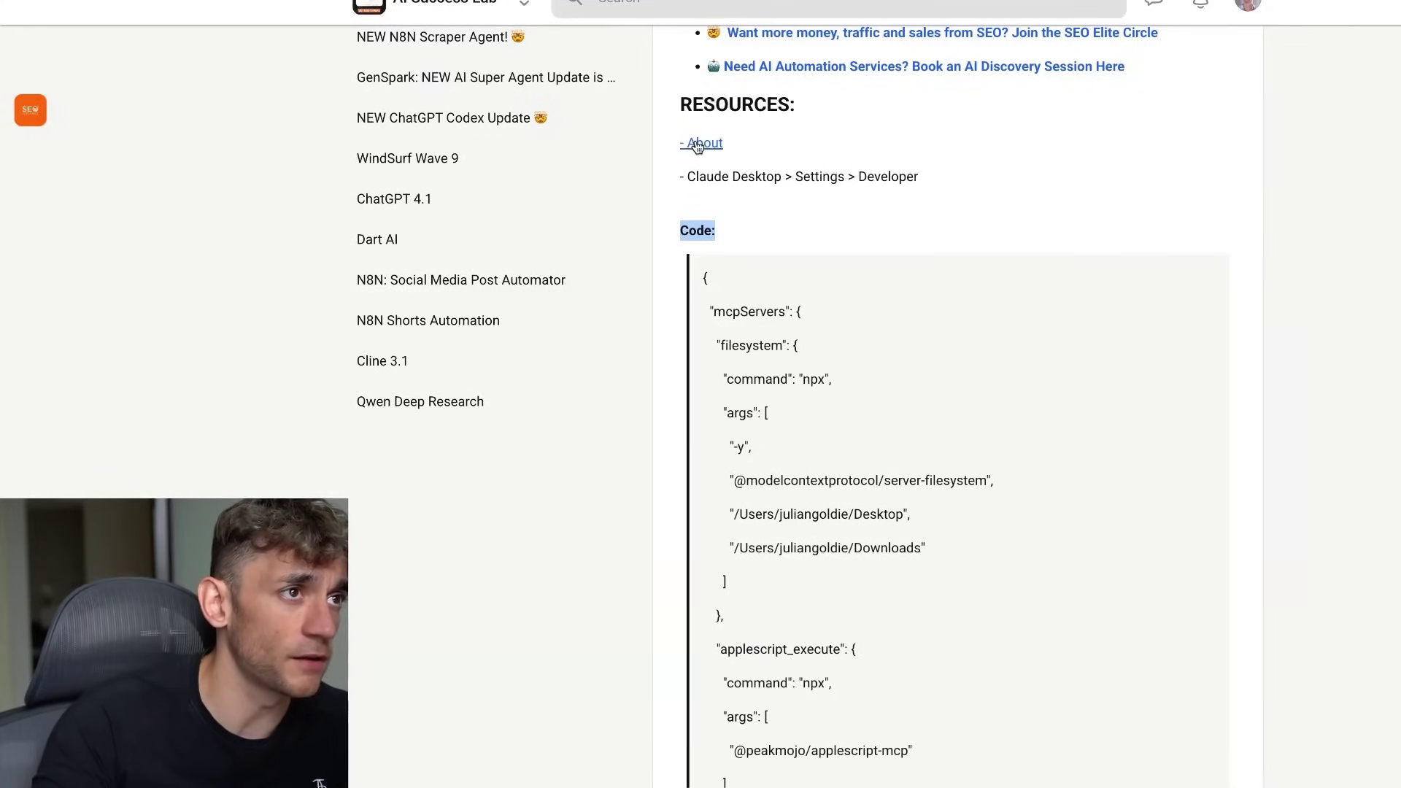
{"action": "scroll", "coordinate": [736, 178], "scroll_direction": "down", "scroll_amount": 1}
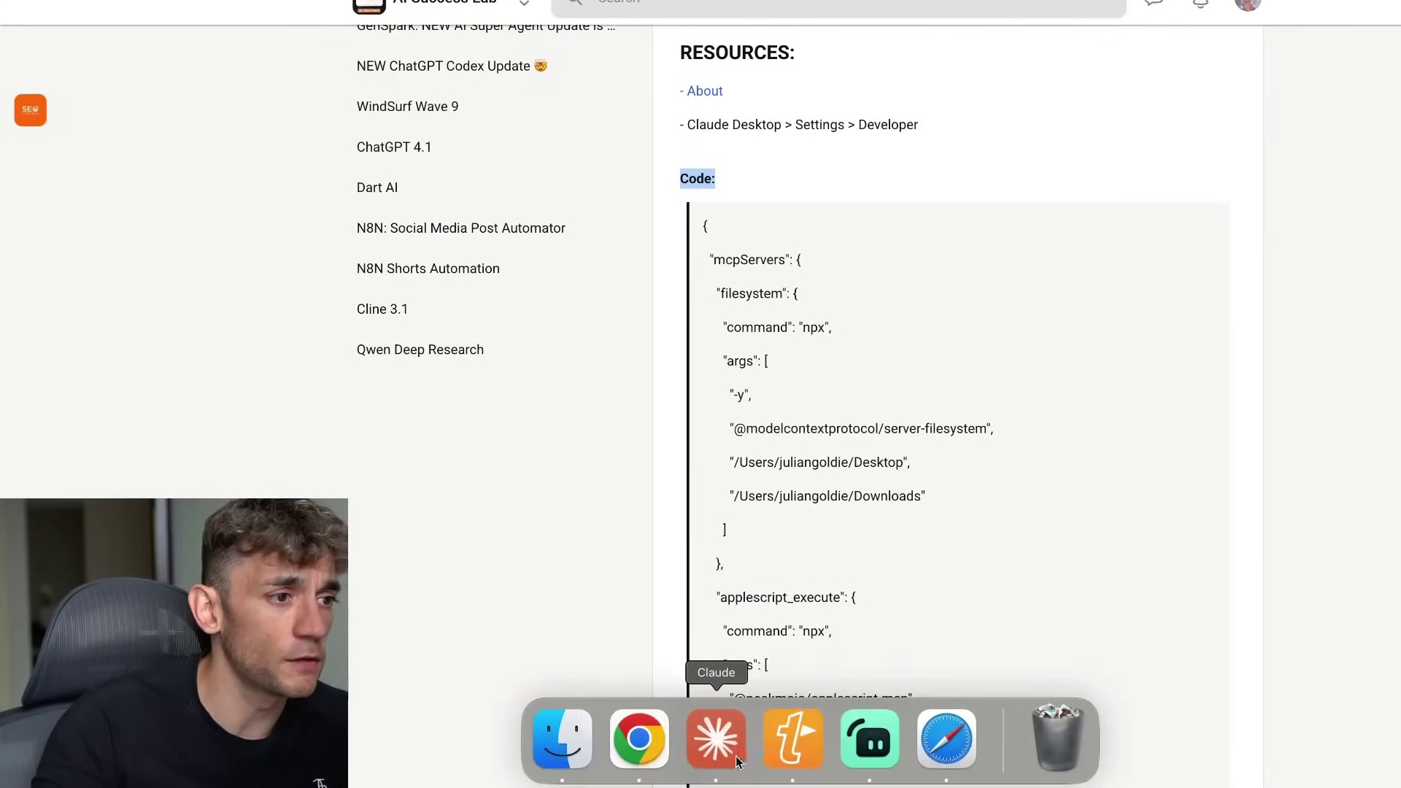
- Switch to Claude, open its Developer settings and reveal the MCP configuration file for editing
{"action": "left_click", "coordinate": [735, 756]}
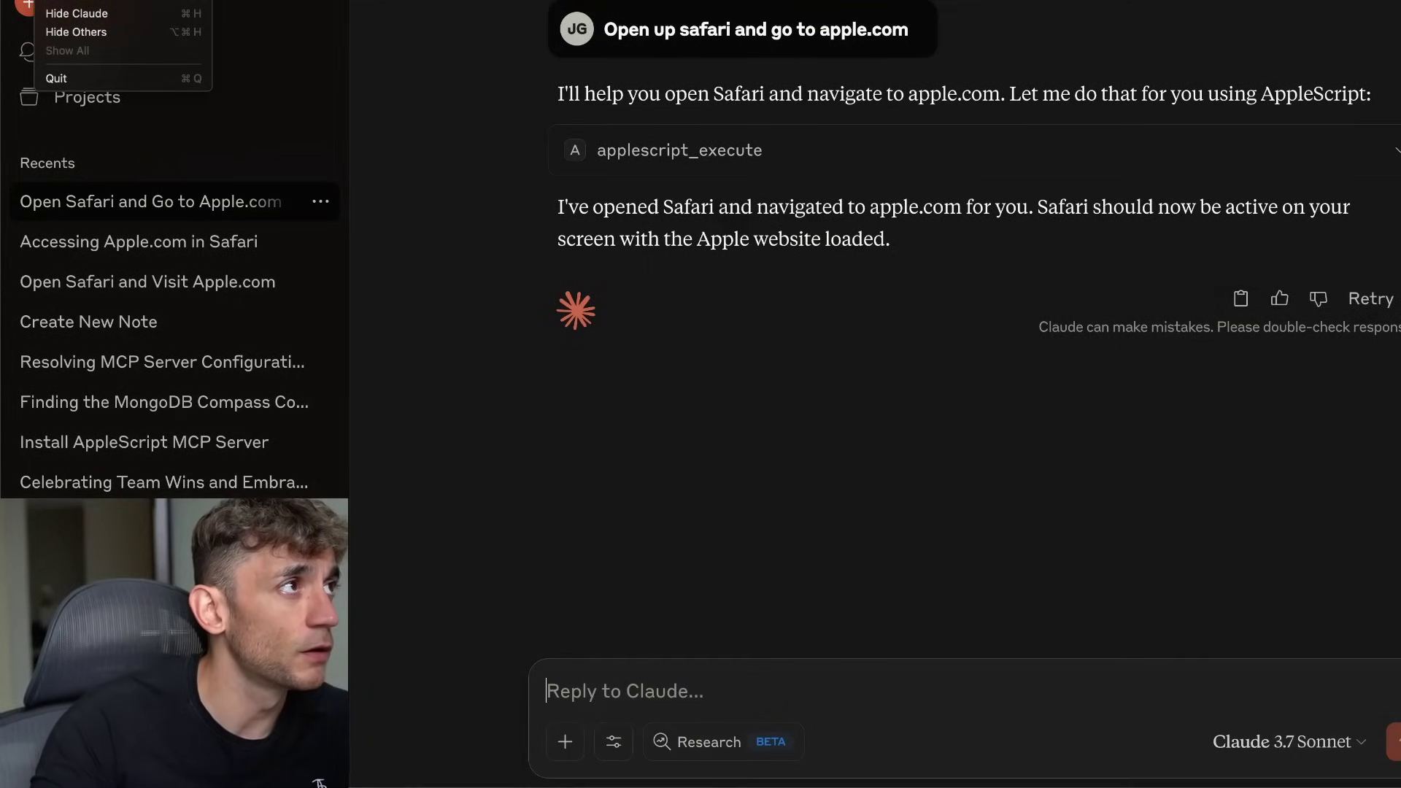
{"action": "key", "text": "Escape"}
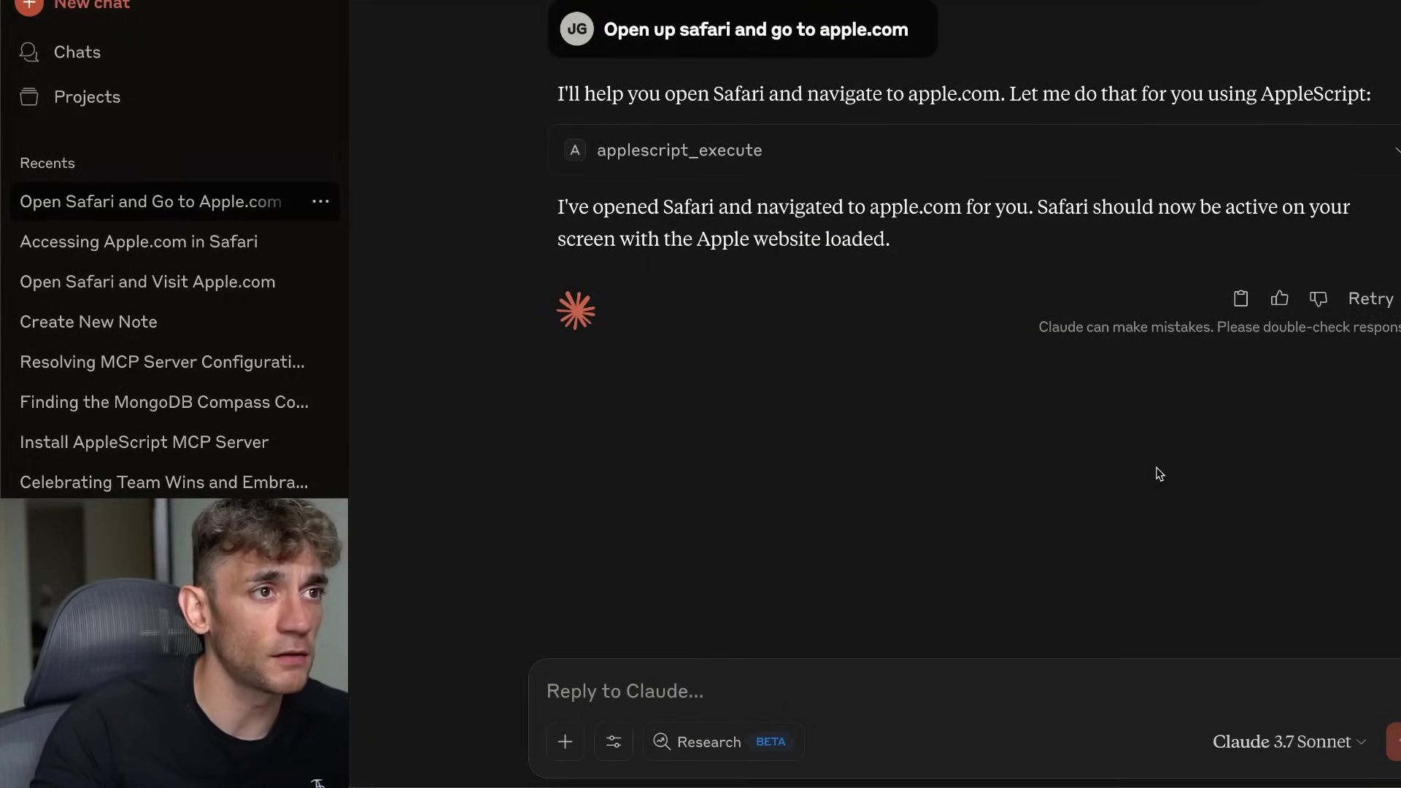
{"action": "key", "text": "super+comma"}
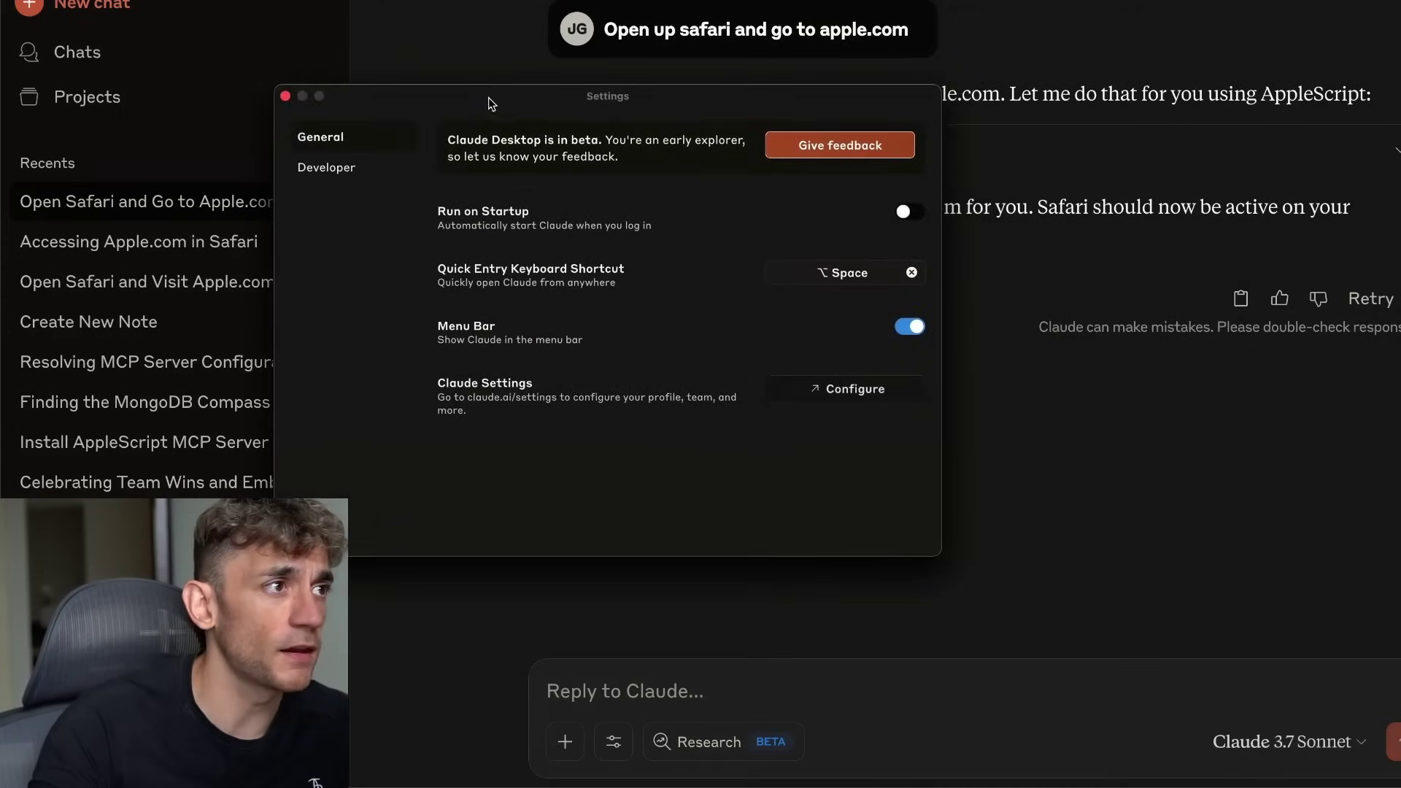
{"action": "left_click", "coordinate": [326, 172]}
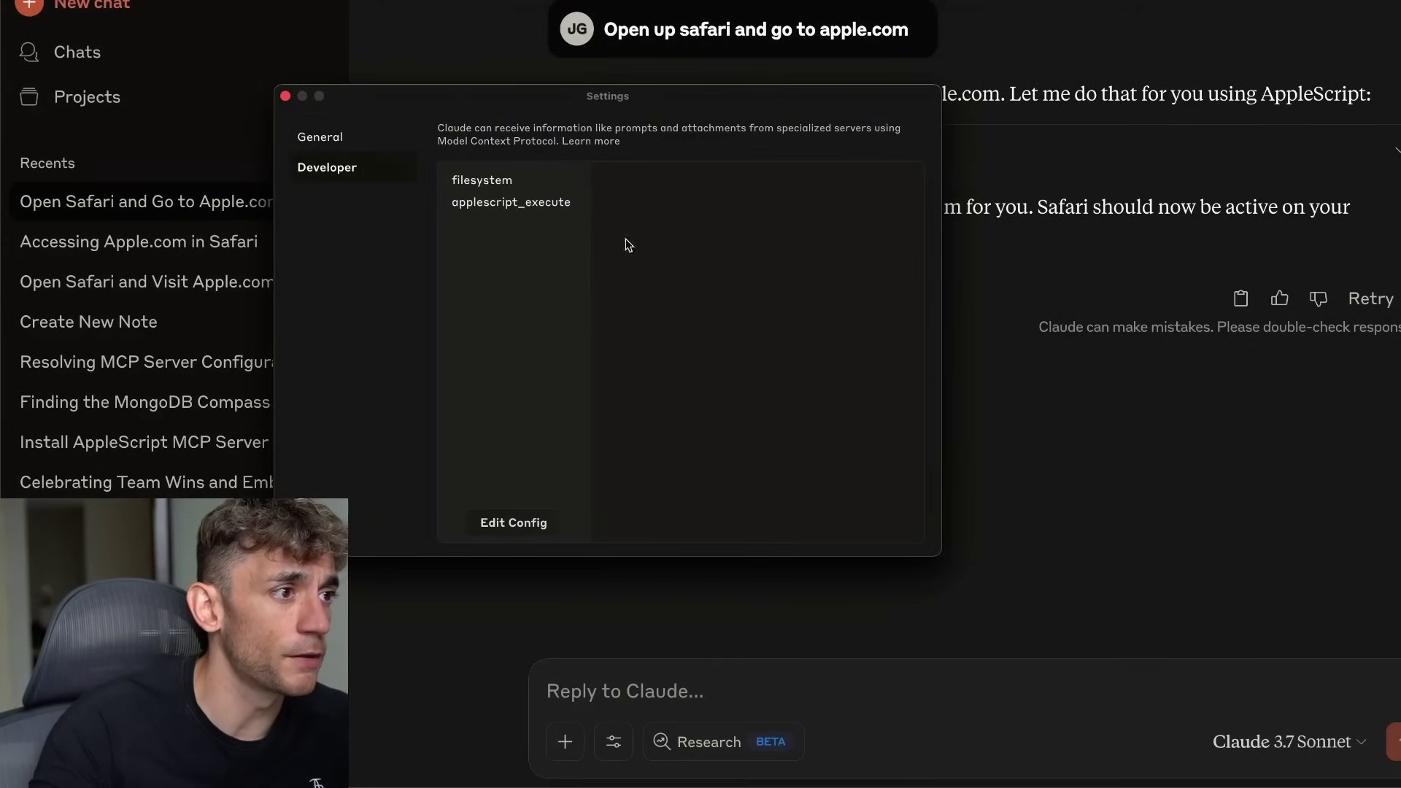
{"action": "left_click", "coordinate": [535, 526]}
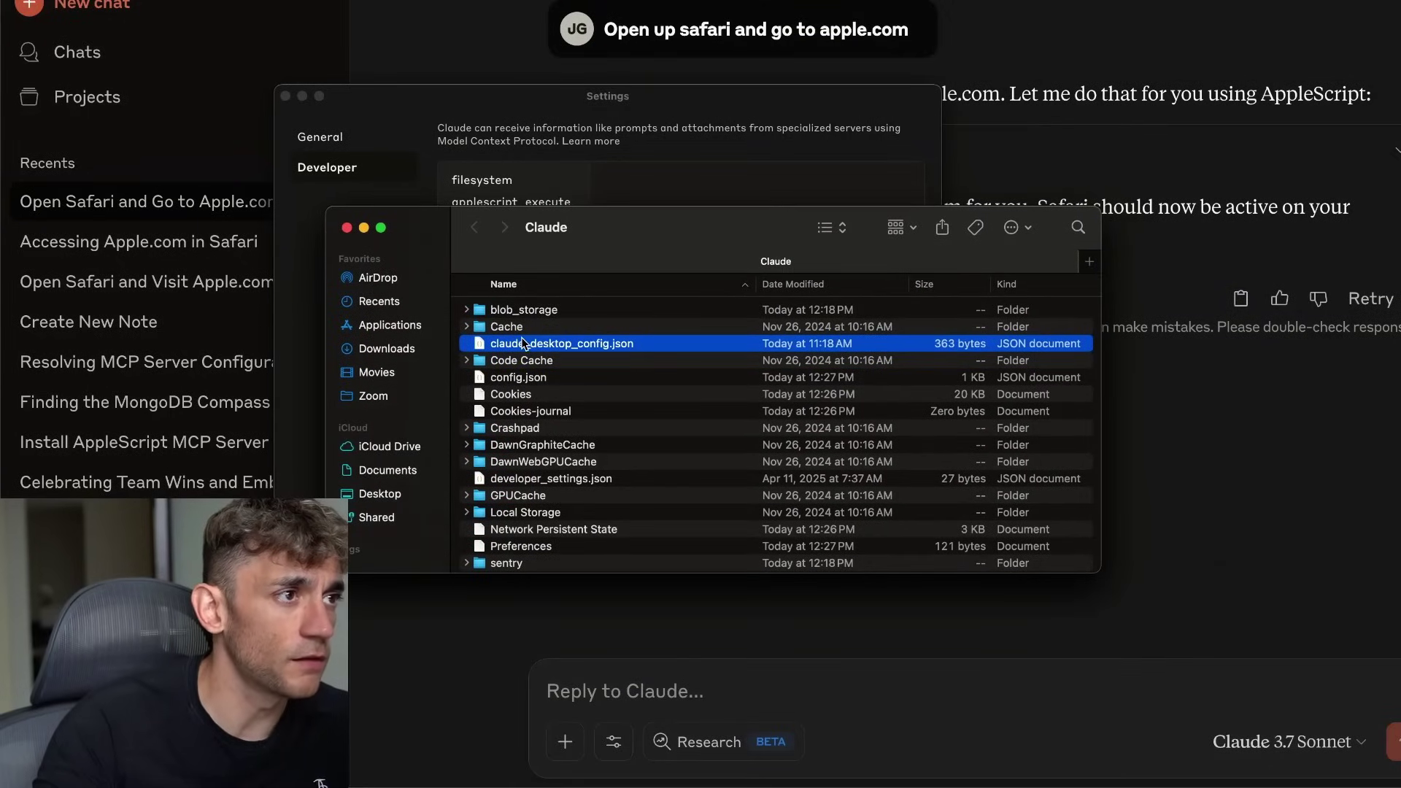
- Open claude_desktop_config.json in TextEdit and select the JSON code it contains
{"action": "right_click", "coordinate": [523, 340]}
{"action": "mouse_move", "coordinate": [744, 363]}
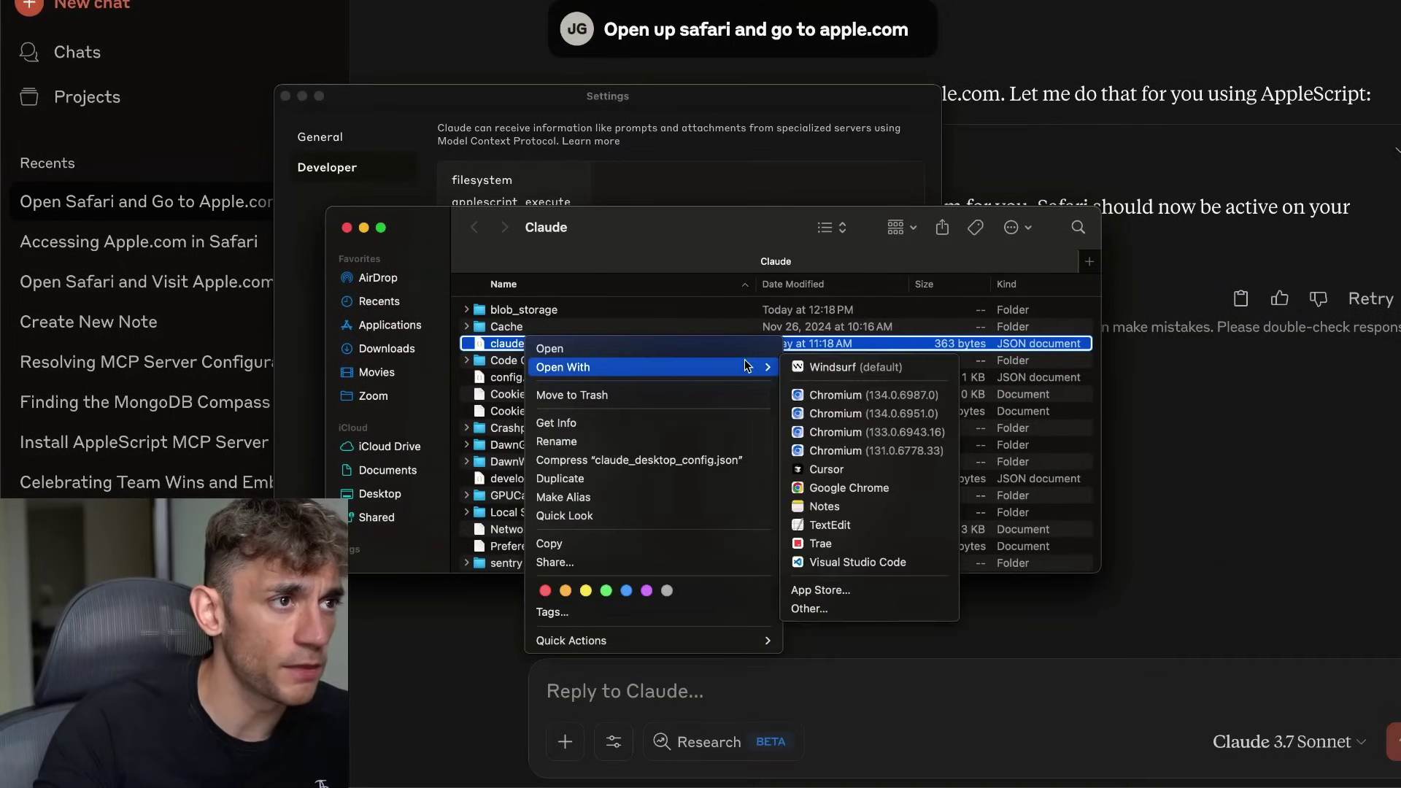
{"action": "left_click", "coordinate": [830, 525]}
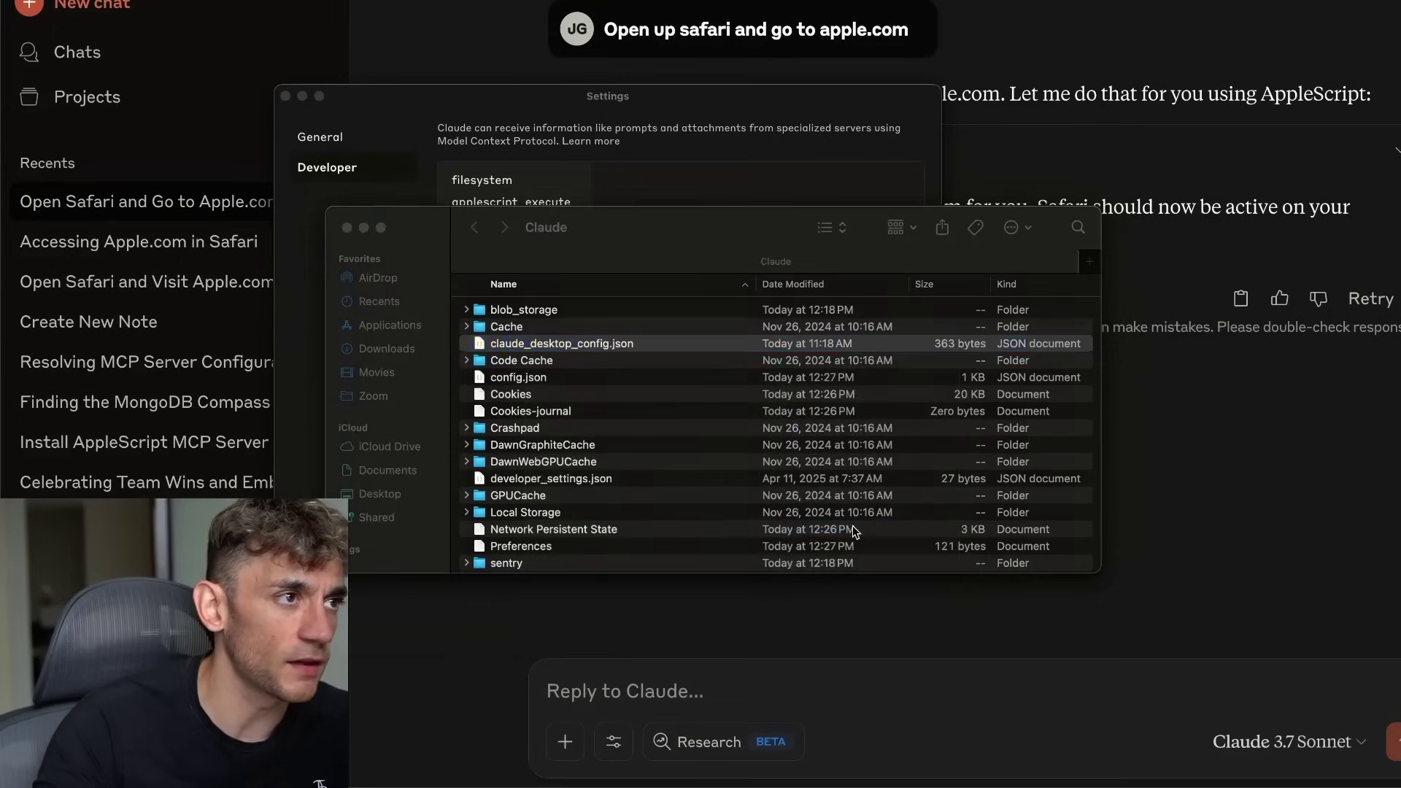
{"action": "left_click_drag", "start_coordinate": [272, 265], "coordinate": [192, 44]}
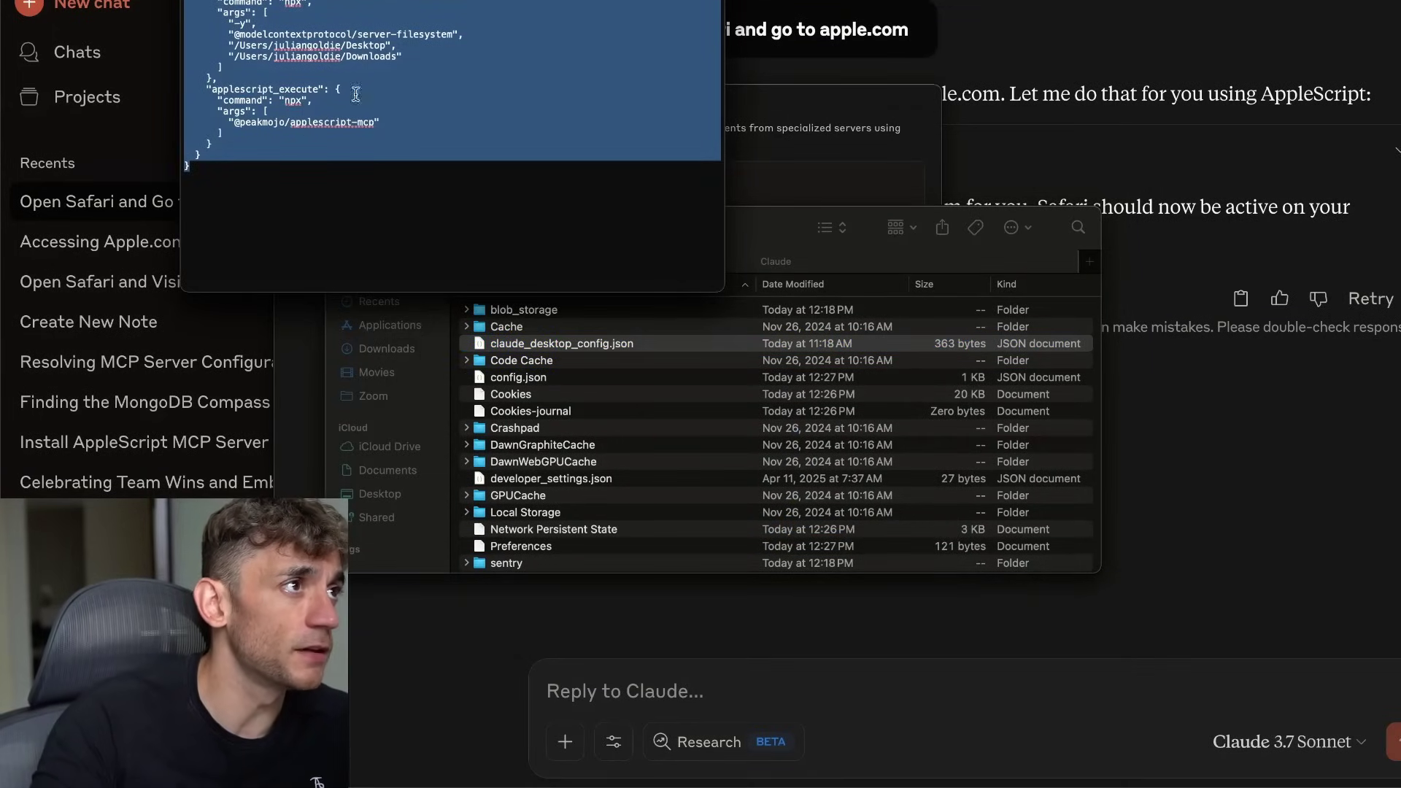
- Switch to Chrome and highlight the whole mcpServers code block on the AI Success Lab page
{"action": "left_click_drag", "start_coordinate": [285, 0], "coordinate": [627, 178]}
{"action": "left_click", "coordinate": [615, 749]}
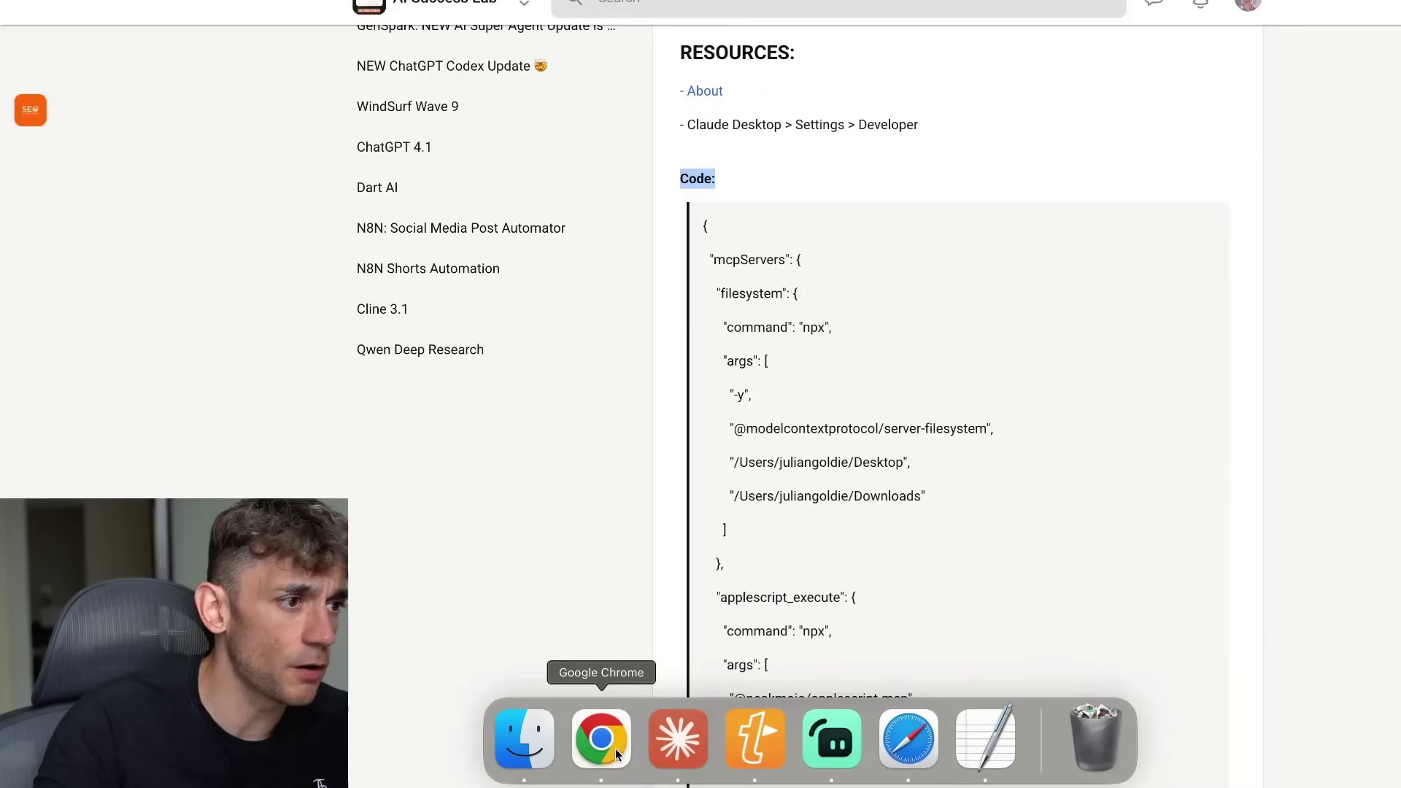
{"action": "scroll", "coordinate": [838, 290], "scroll_direction": "down", "scroll_amount": 5}
{"action": "scroll", "coordinate": [741, 157], "scroll_direction": "up", "scroll_amount": 2}
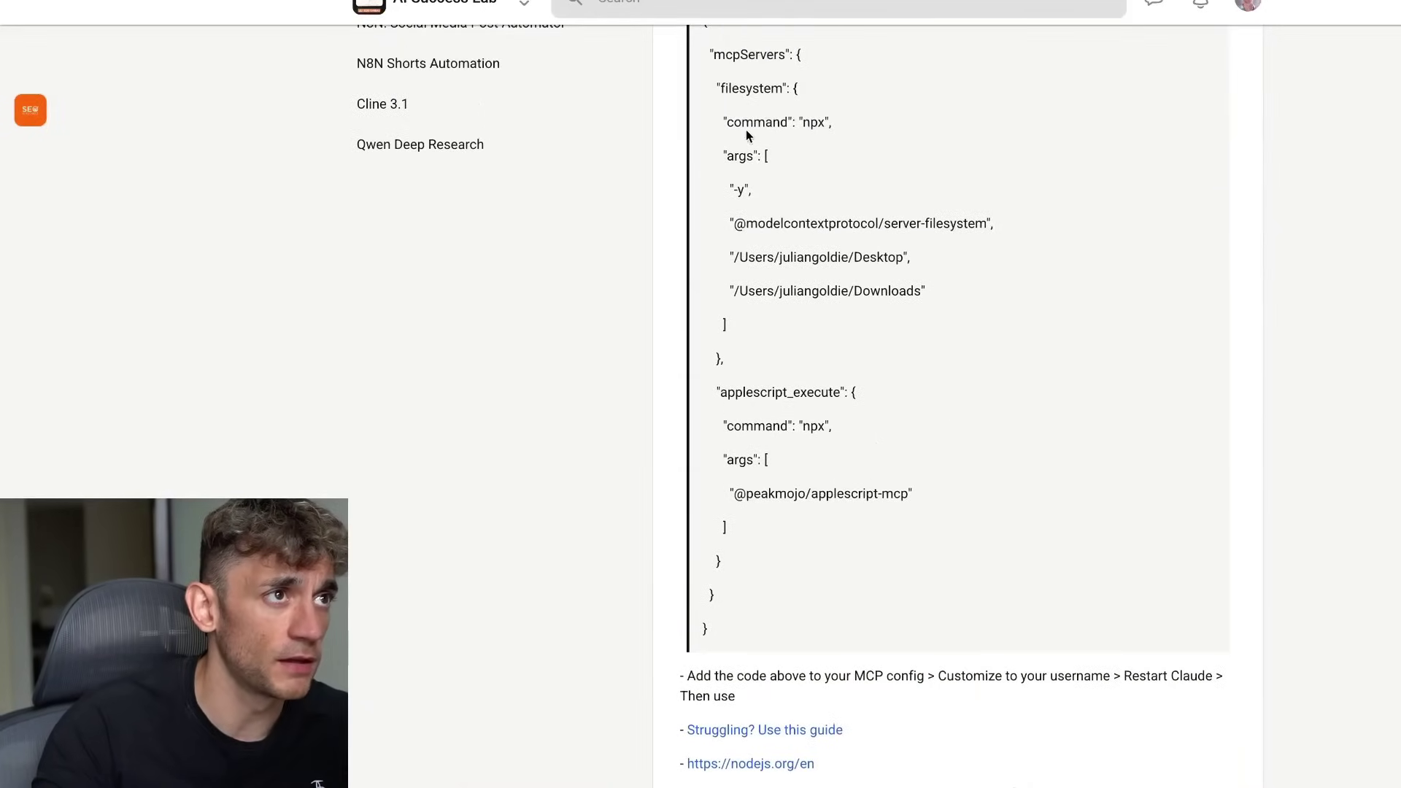
{"action": "left_click_drag", "start_coordinate": [697, 53], "coordinate": [837, 693]}
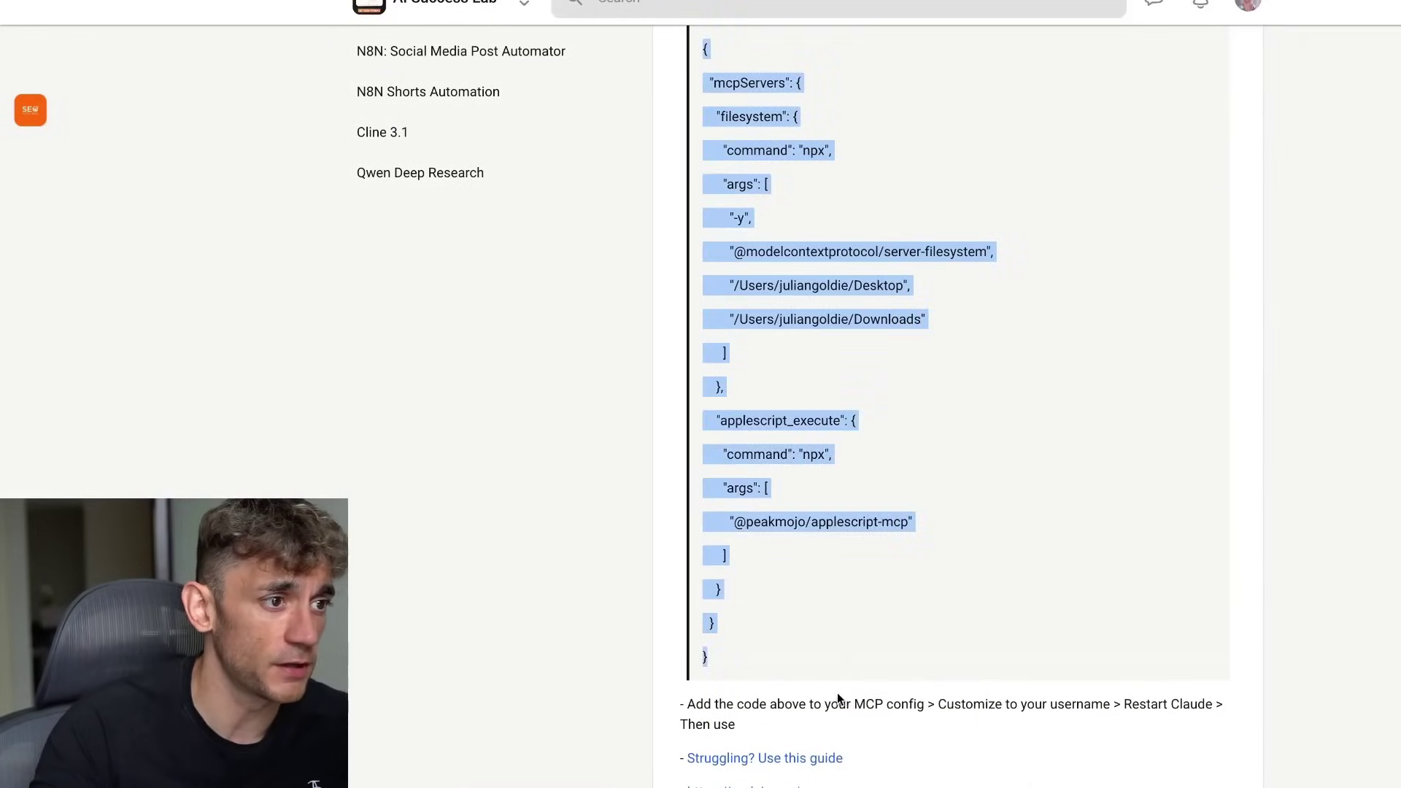
- Highlight the username in both folder paths of the mcpServers code, followed by the Downloads and Desktop paths themselves
{"action": "left_click", "coordinate": [848, 583]}
{"action": "key", "text": "ctrl+minus"}
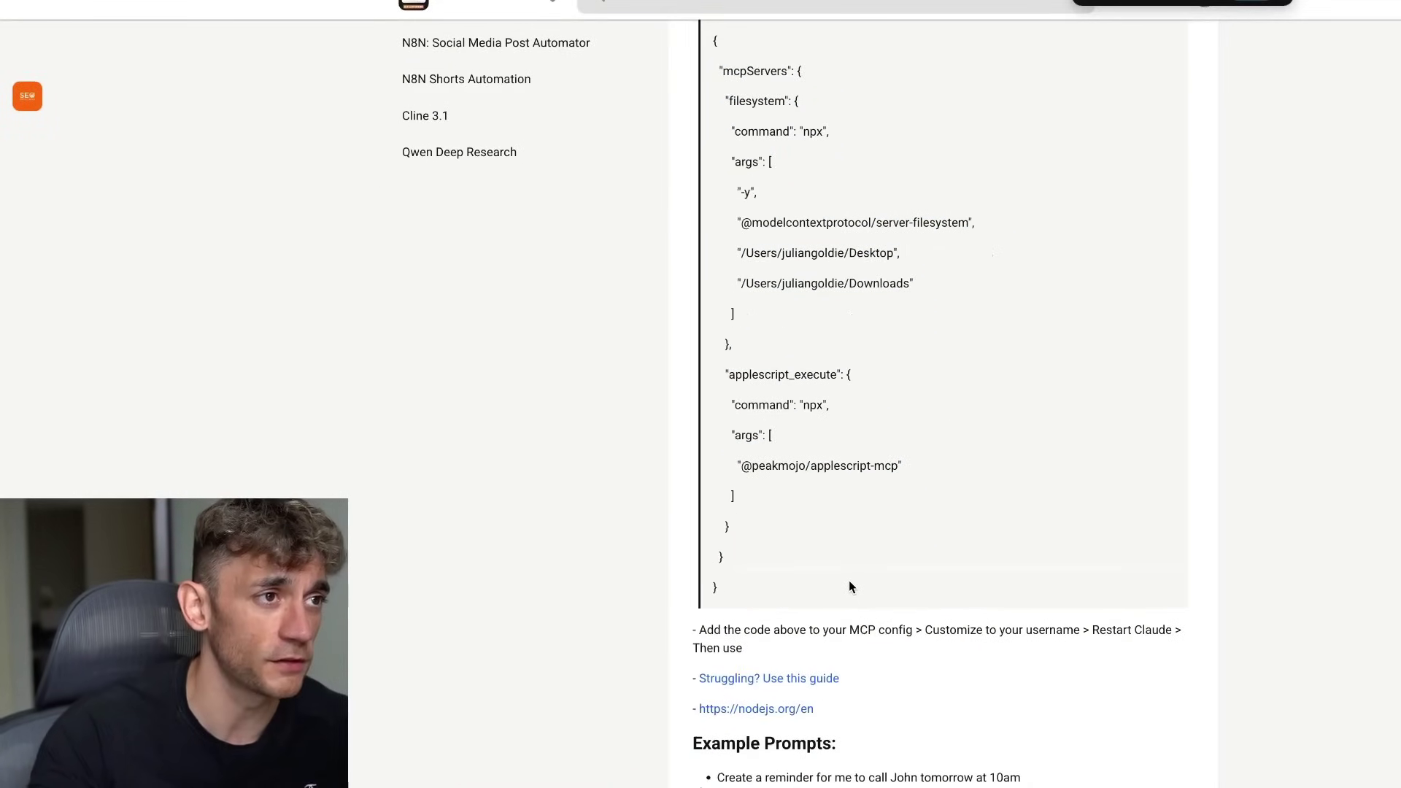
{"action": "scroll", "coordinate": [809, 484], "scroll_direction": "up", "scroll_amount": 3}
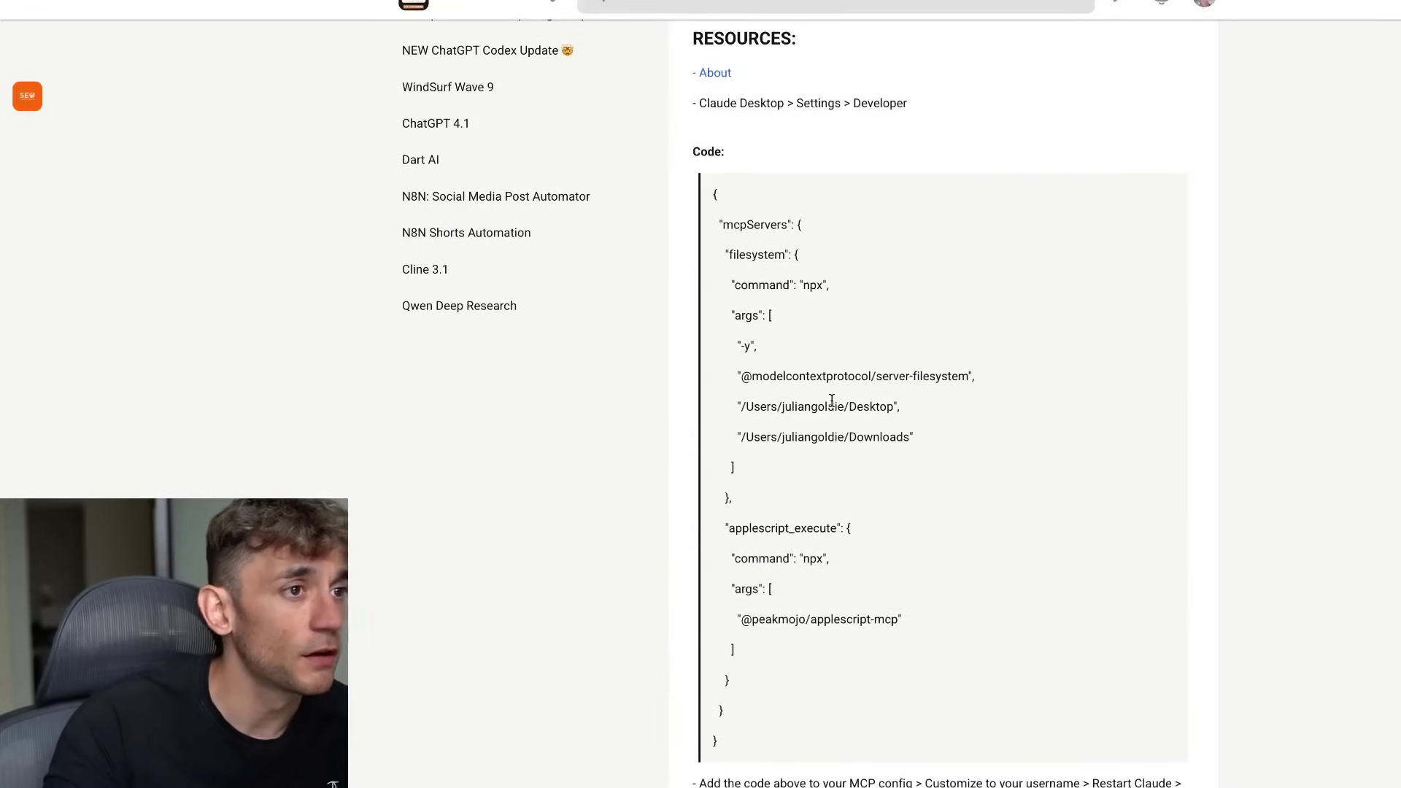
{"action": "double_click", "coordinate": [801, 406]}
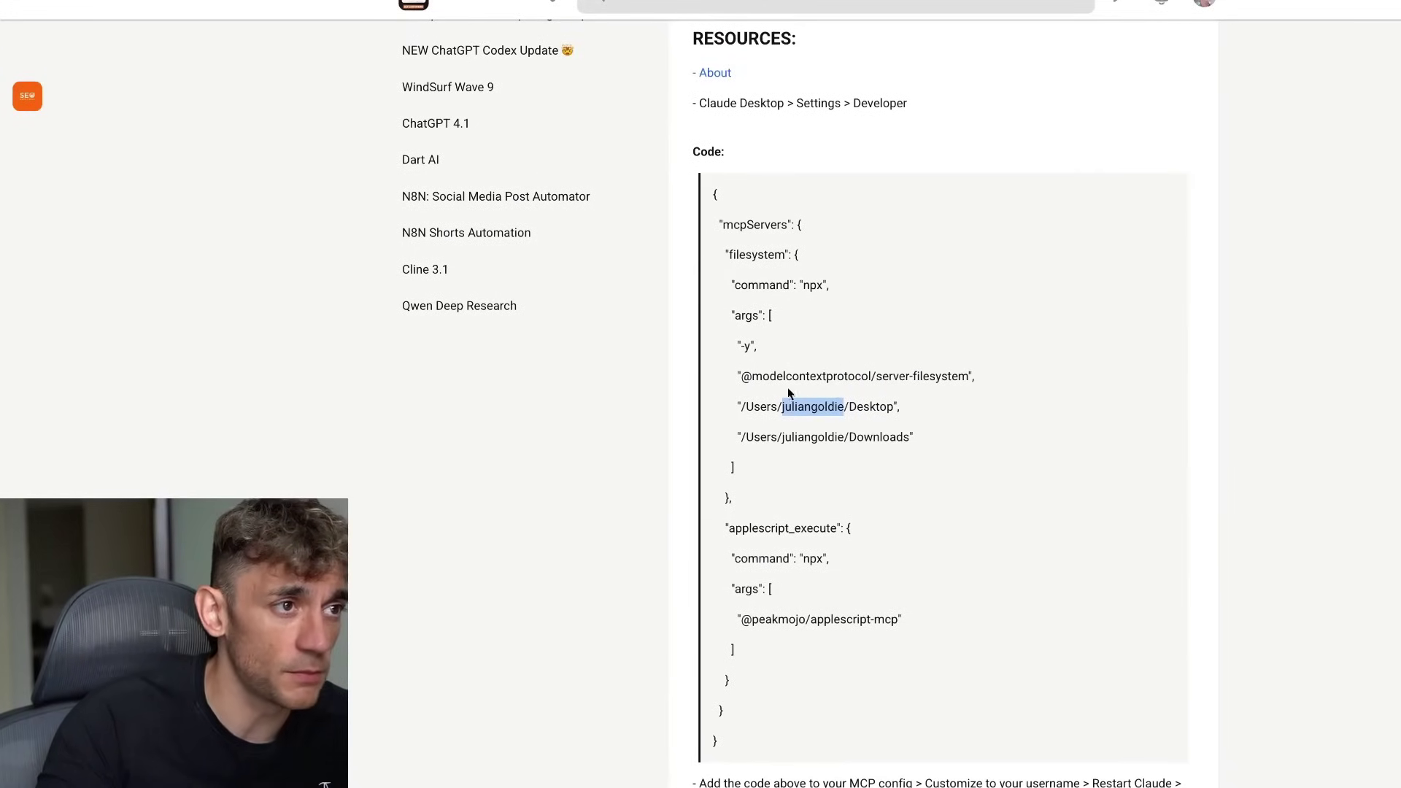
{"action": "double_click", "coordinate": [831, 435]}
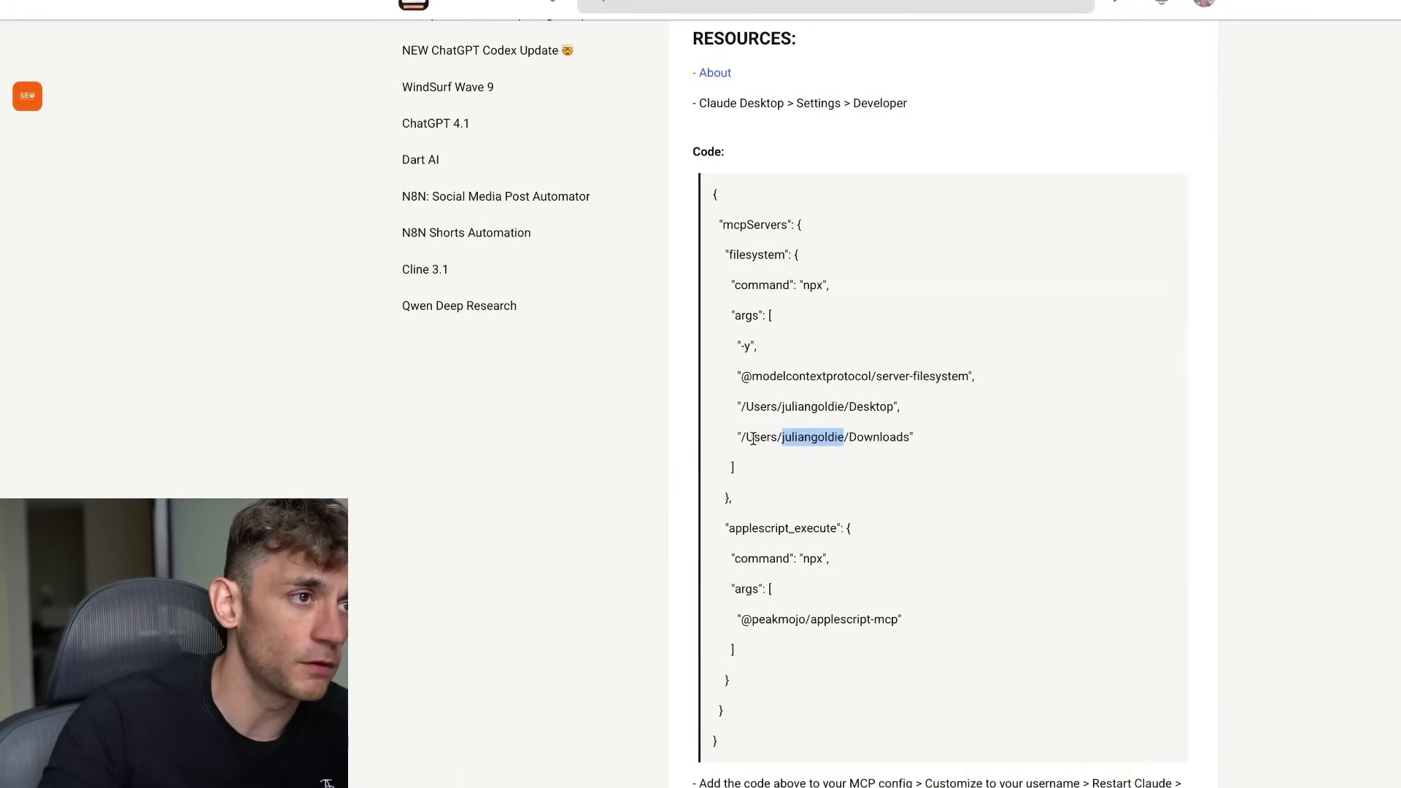
{"action": "left_click_drag", "start_coordinate": [745, 436], "coordinate": [921, 438]}
{"action": "left_click_drag", "start_coordinate": [740, 406], "coordinate": [900, 408]}
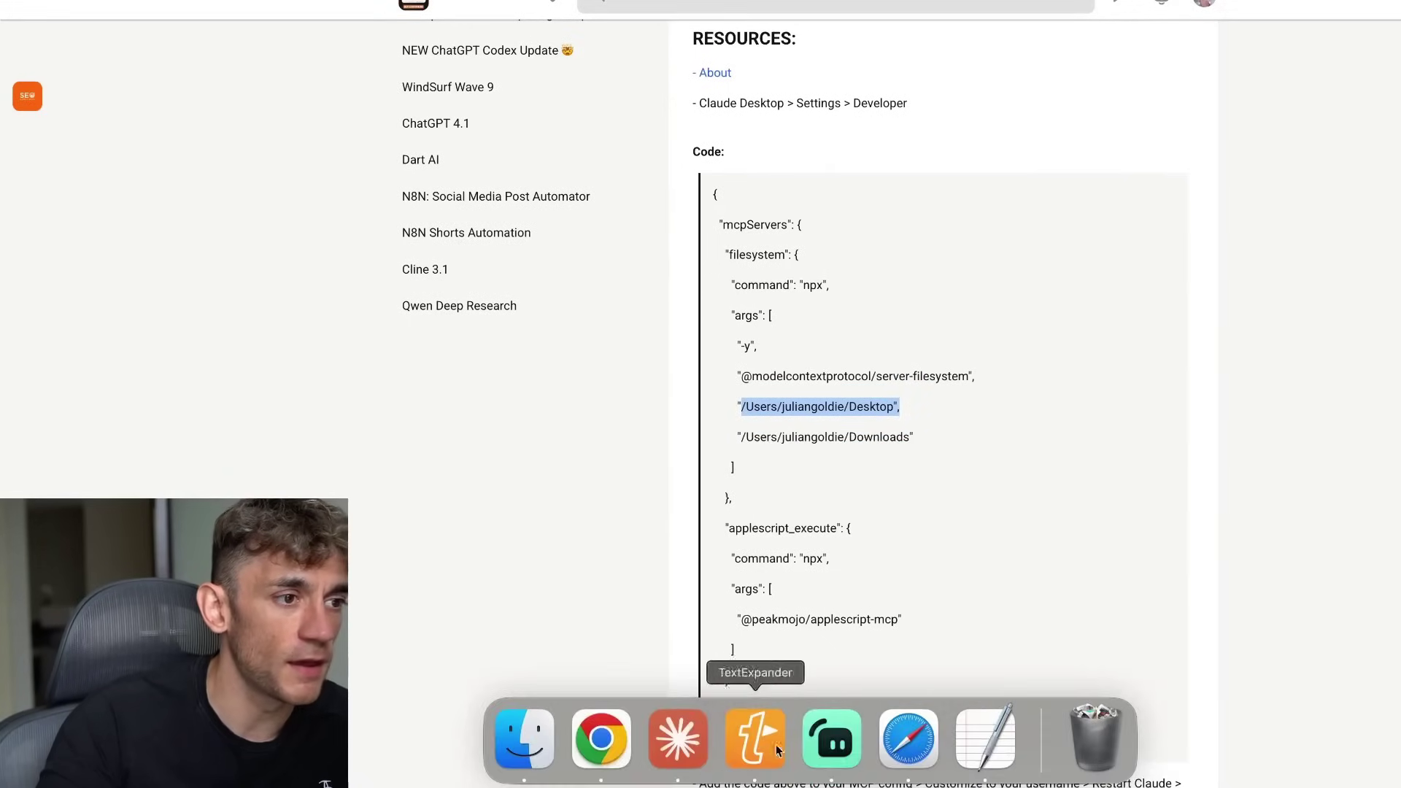
- Switch to TextEdit and highlight the server-filesystem, Desktop and Downloads lines in claude_desktop_config.json
{"action": "left_click", "coordinate": [986, 736]}
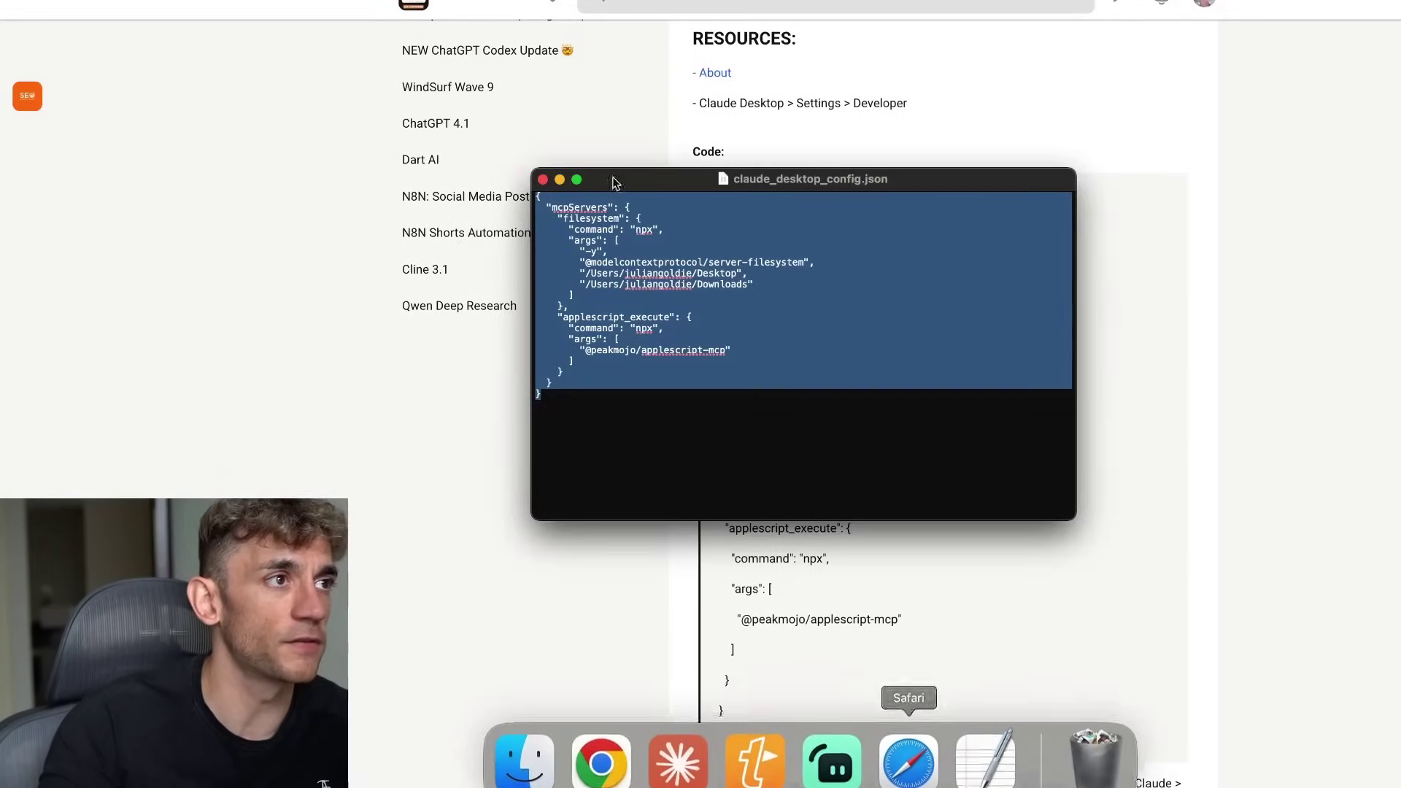
{"action": "left_click", "coordinate": [634, 317]}
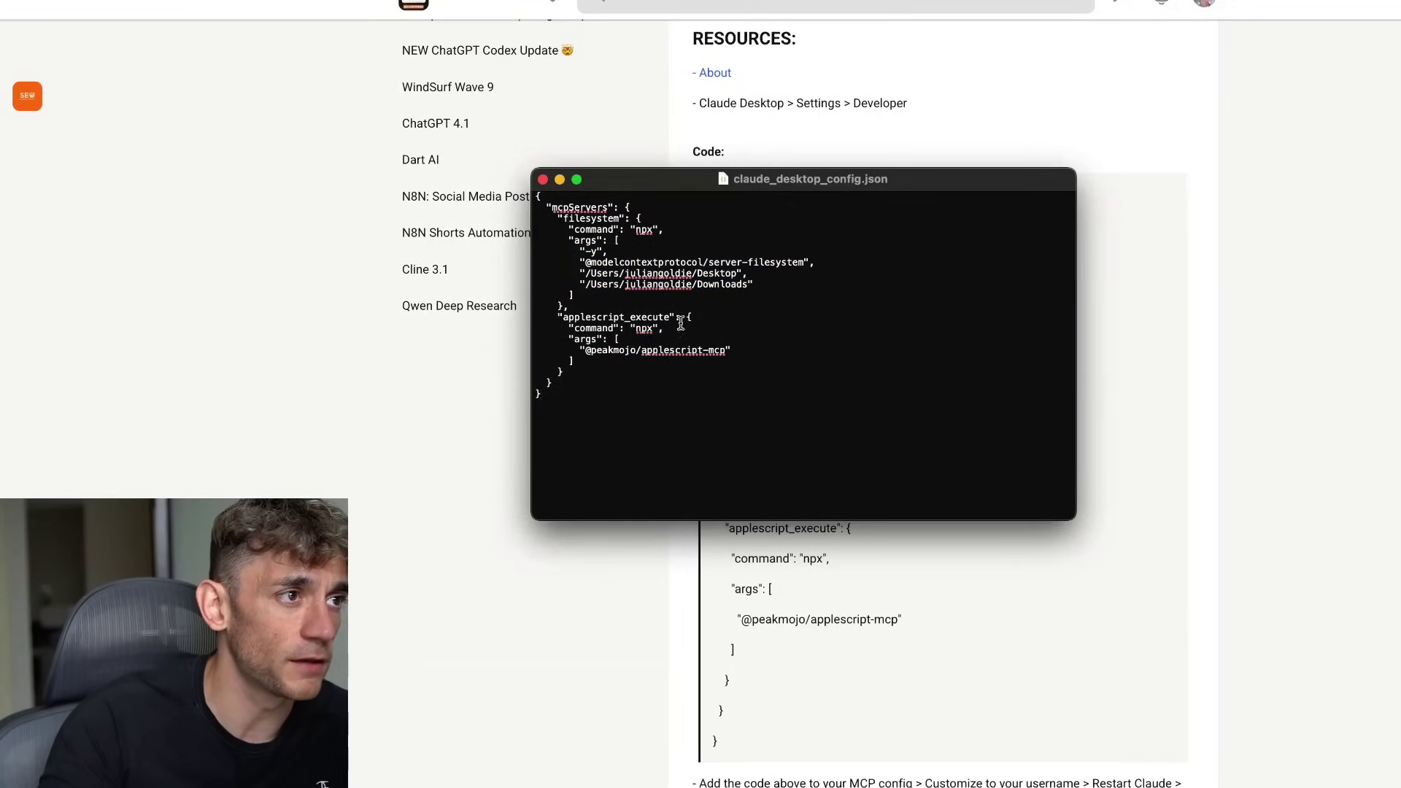
{"action": "left_click_drag", "start_coordinate": [755, 285], "coordinate": [769, 251]}
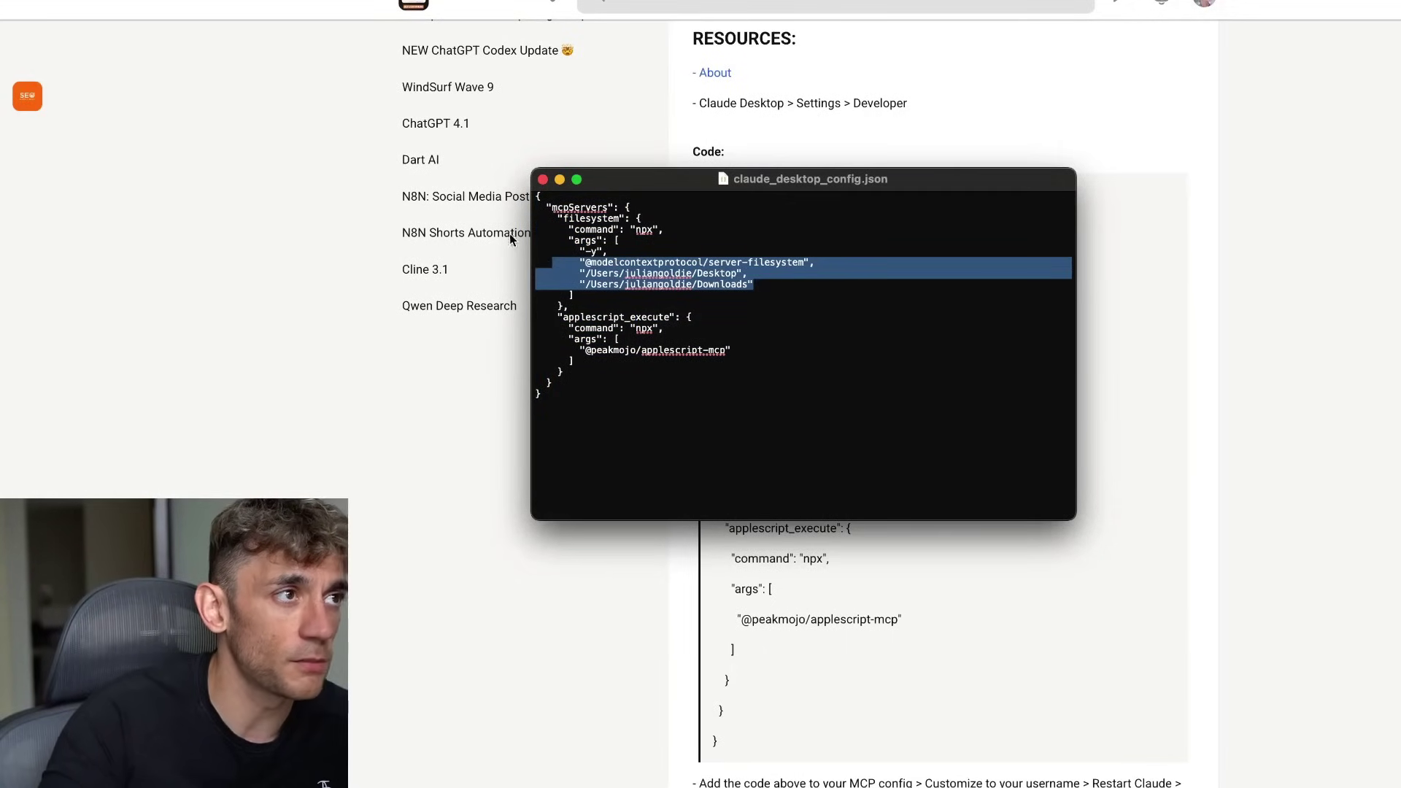
- Close claude_desktop_config.json in TextEdit, then switch to Claude and close its Settings window
{"action": "left_click", "coordinate": [543, 178]}
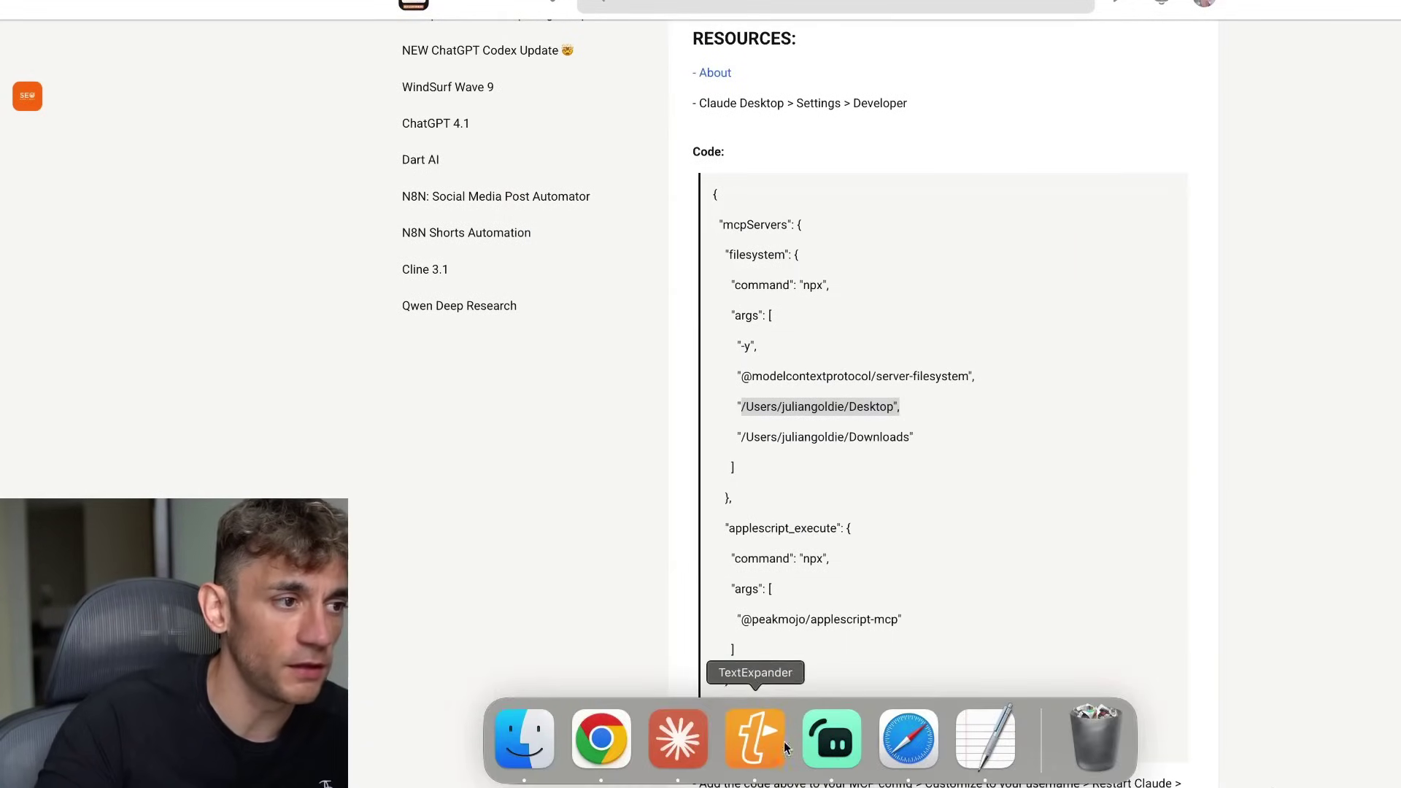
{"action": "left_click", "coordinate": [712, 742]}
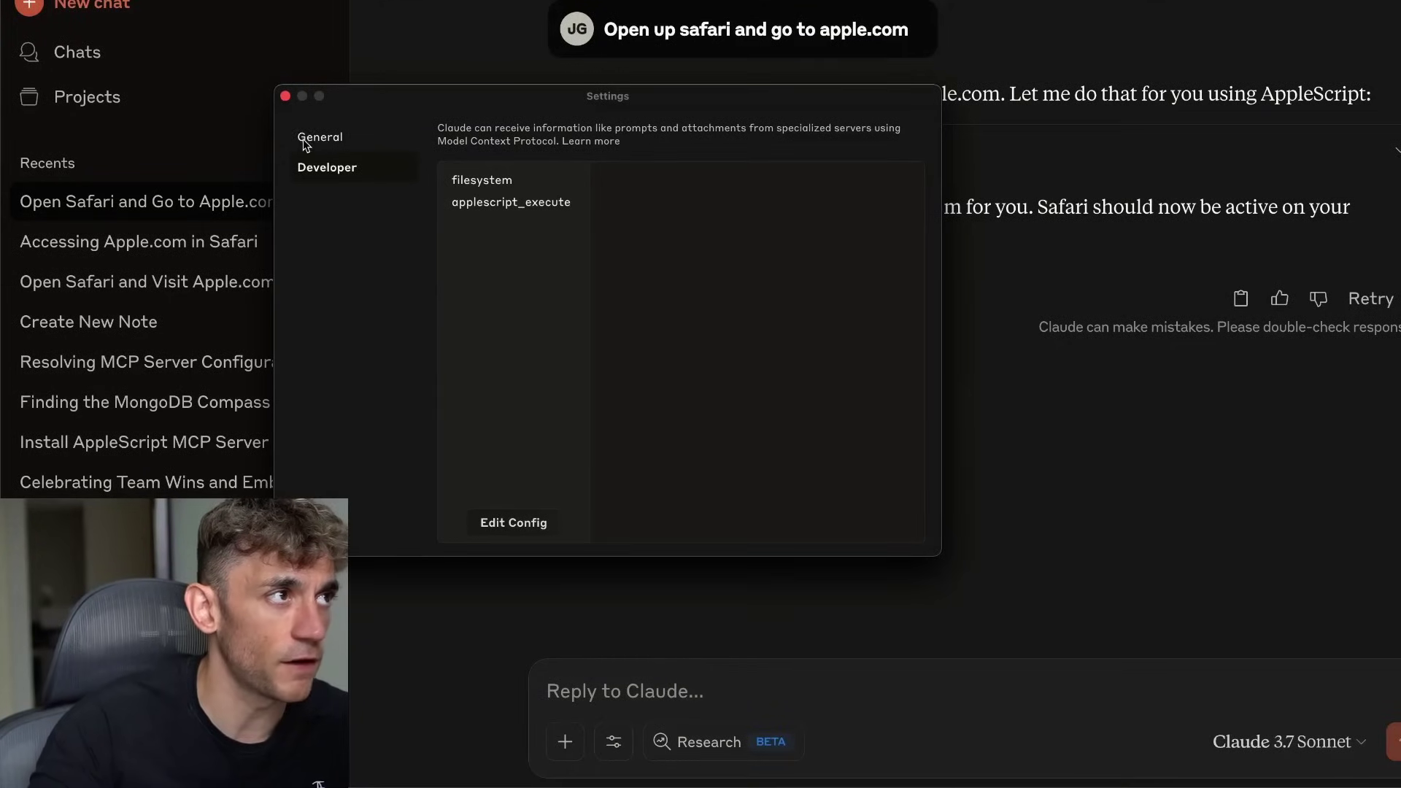
{"action": "left_click", "coordinate": [286, 96]}
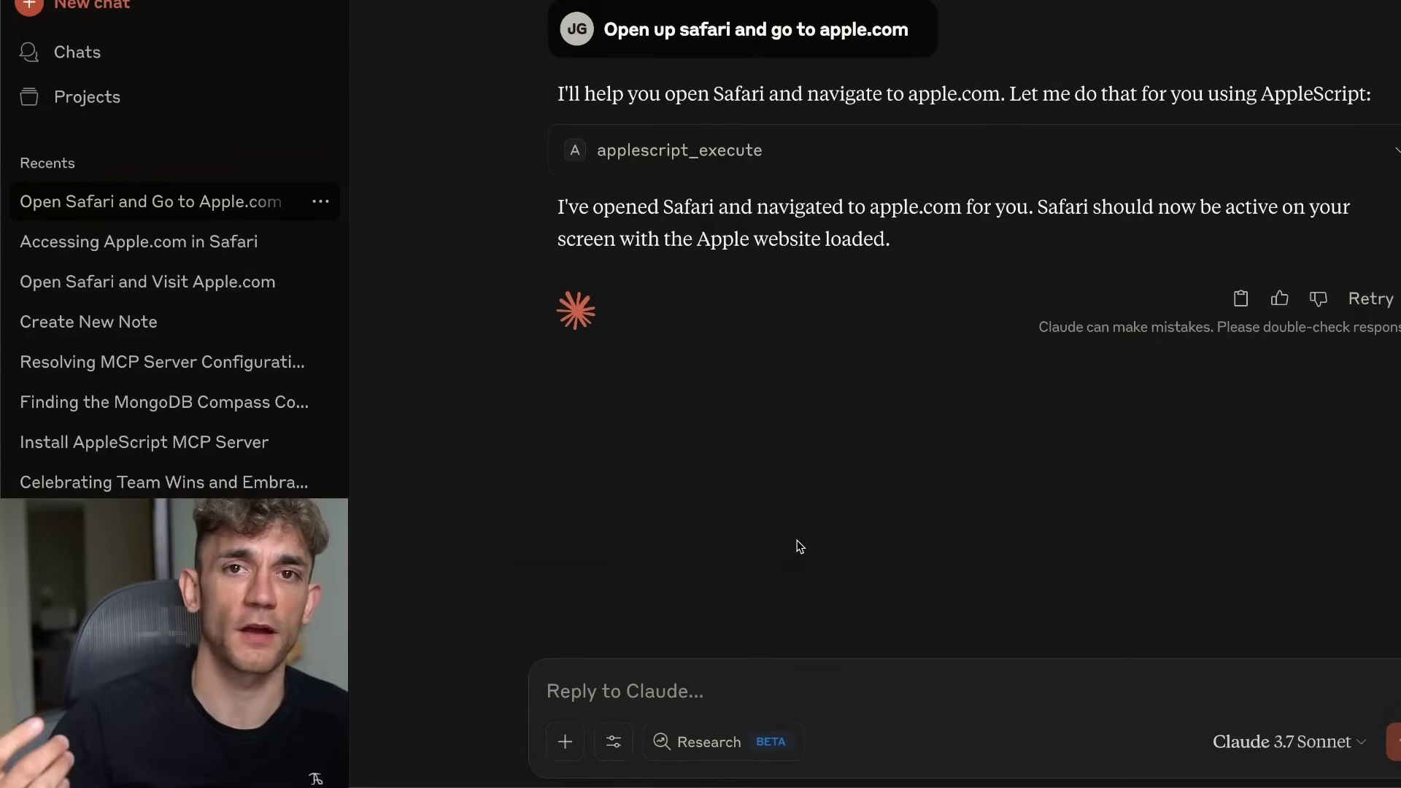
- Switch to Chrome and highlight the code from the opening brace through the filesystem block, examining the surrounding resources
{"action": "mouse_move", "coordinate": [946, 780]}
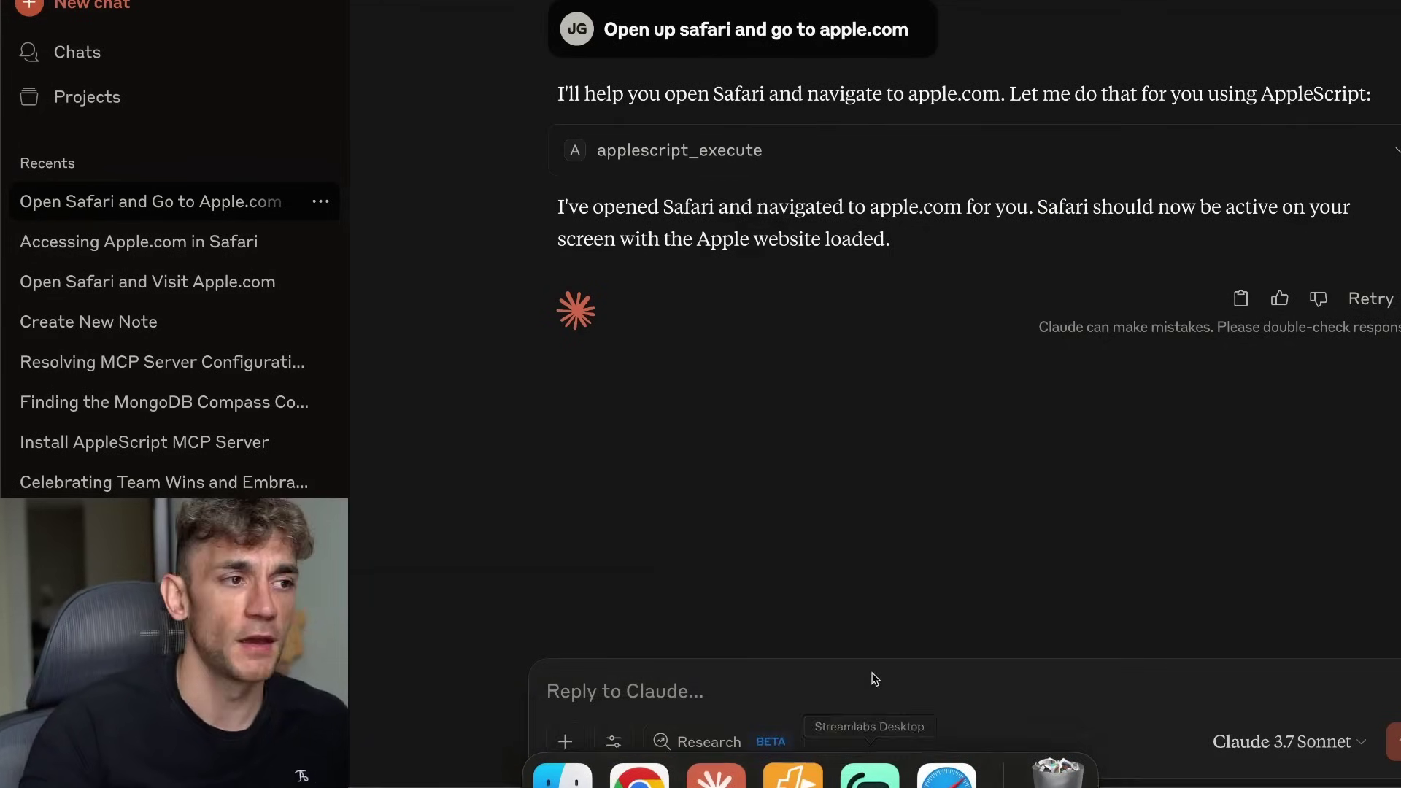
{"action": "left_click", "coordinate": [674, 764]}
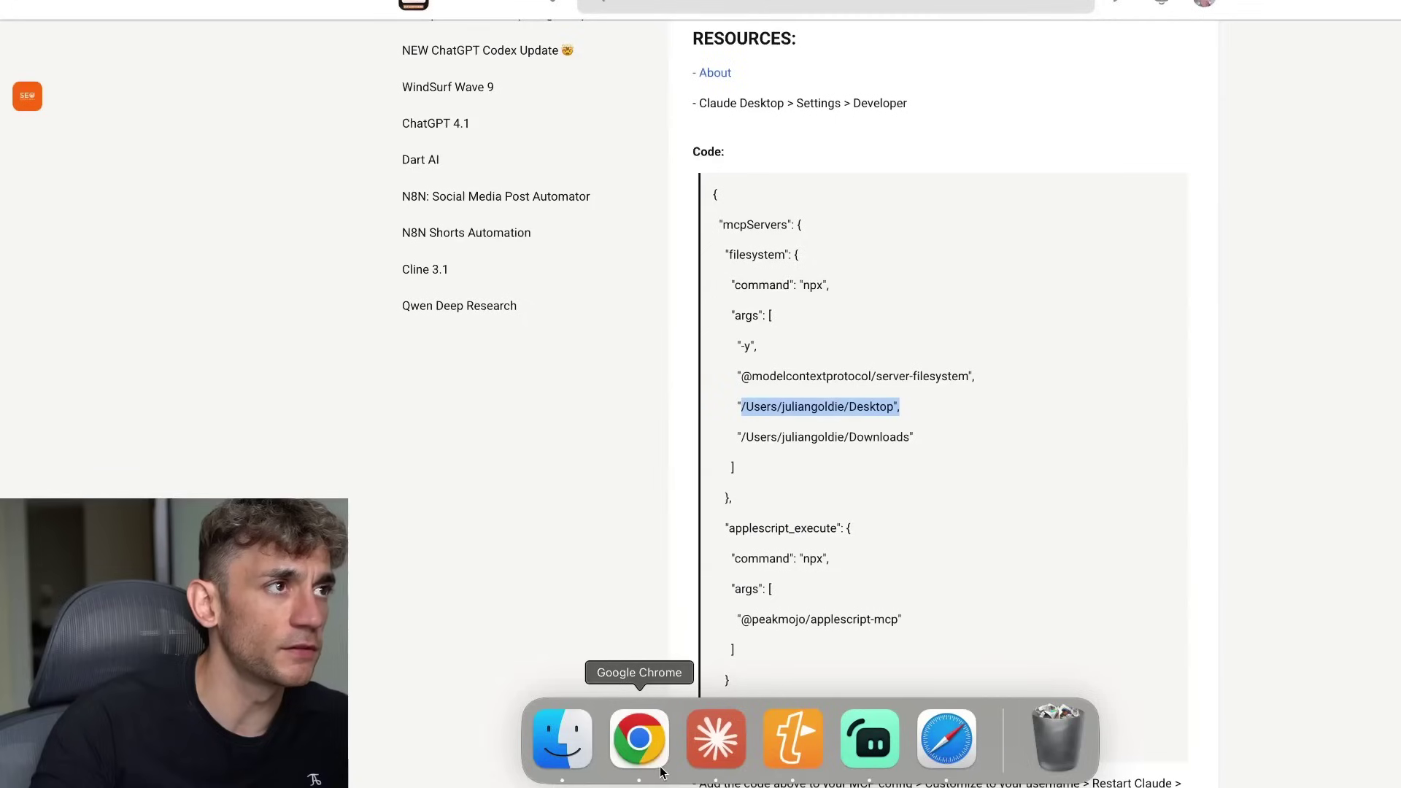
{"action": "left_click", "coordinate": [917, 334]}
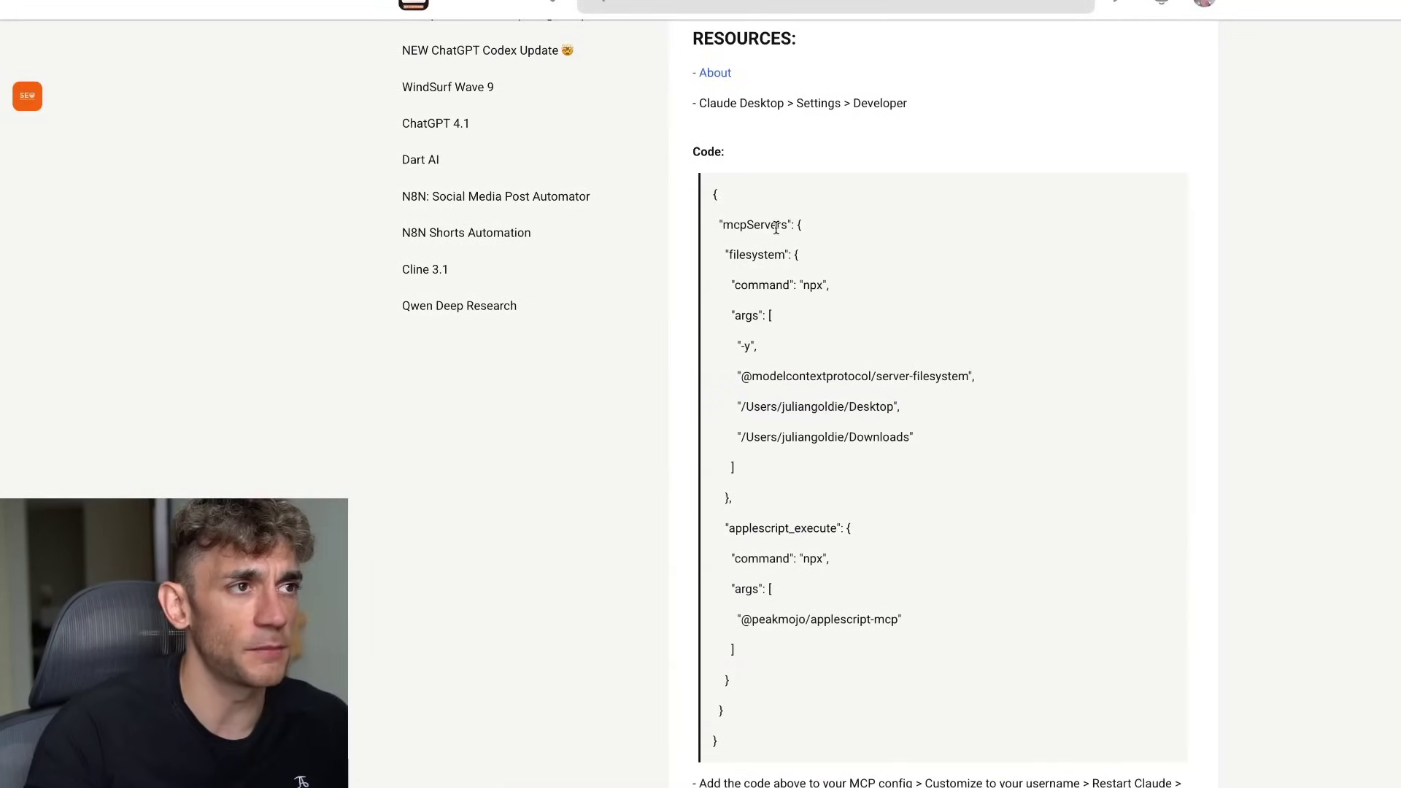
{"action": "left_click_drag", "start_coordinate": [719, 190], "coordinate": [890, 500]}
{"action": "scroll", "coordinate": [875, 496], "scroll_direction": "up", "scroll_amount": 4}
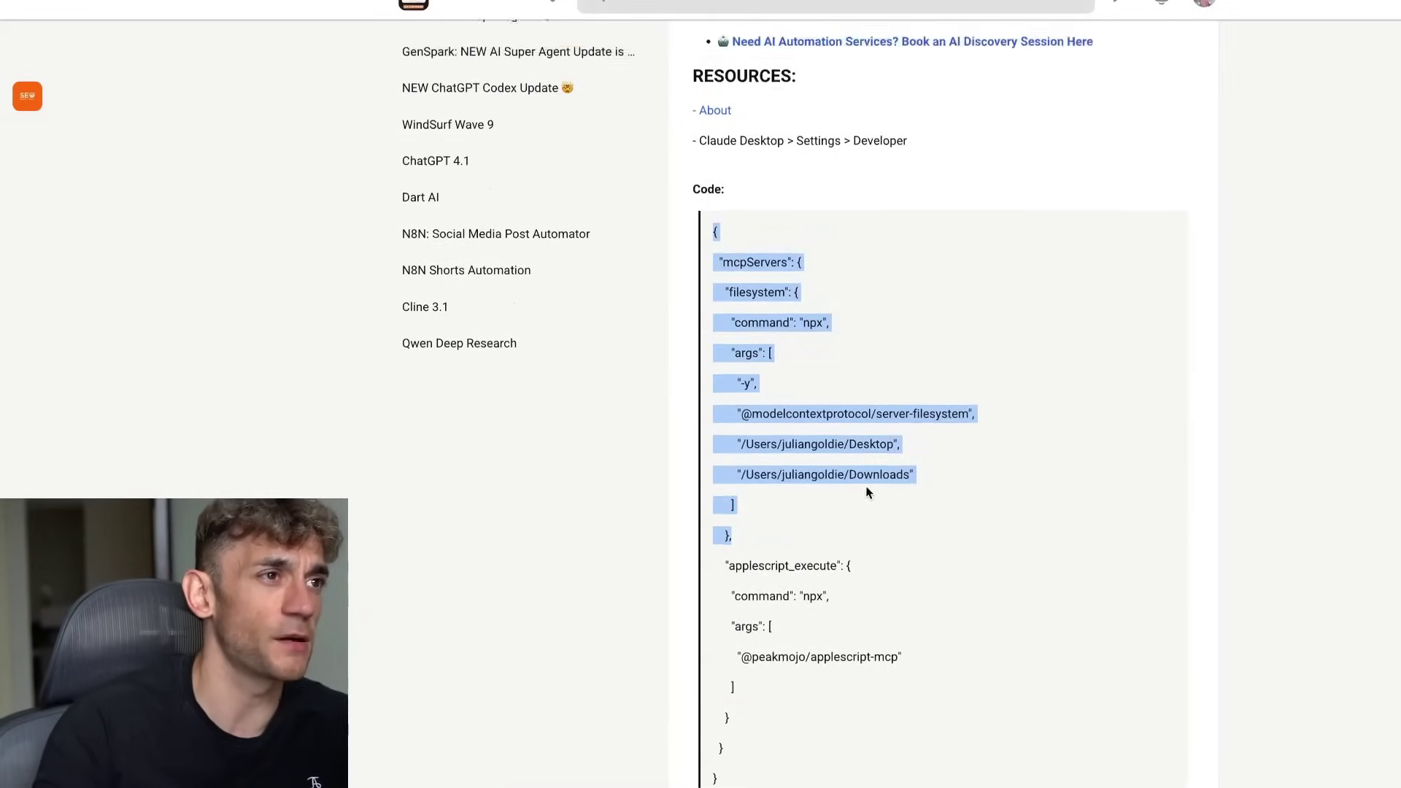
{"action": "scroll", "coordinate": [859, 508], "scroll_direction": "up", "scroll_amount": 2}
{"action": "scroll", "coordinate": [842, 519], "scroll_direction": "down", "scroll_amount": 4}
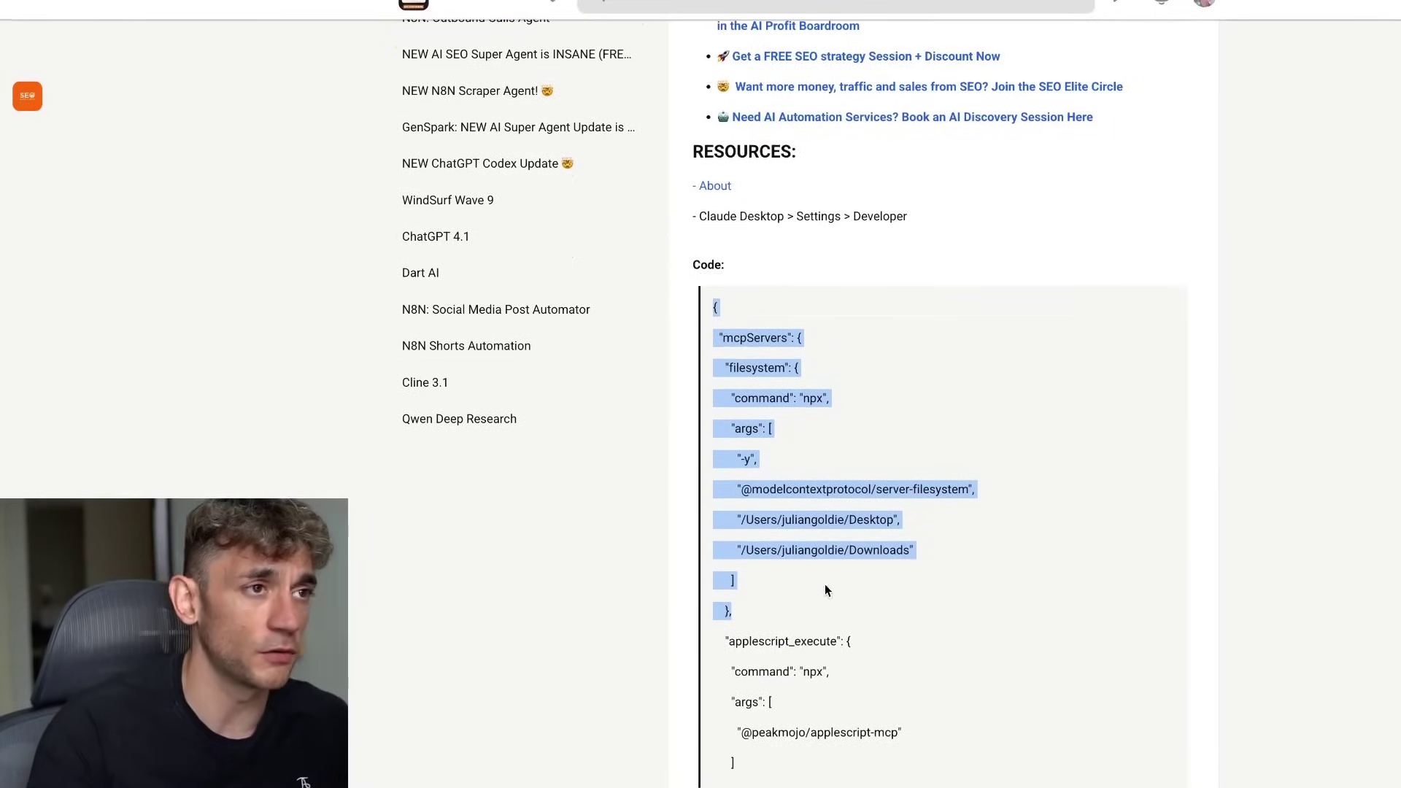
{"action": "scroll", "coordinate": [855, 463], "scroll_direction": "down", "scroll_amount": 3}
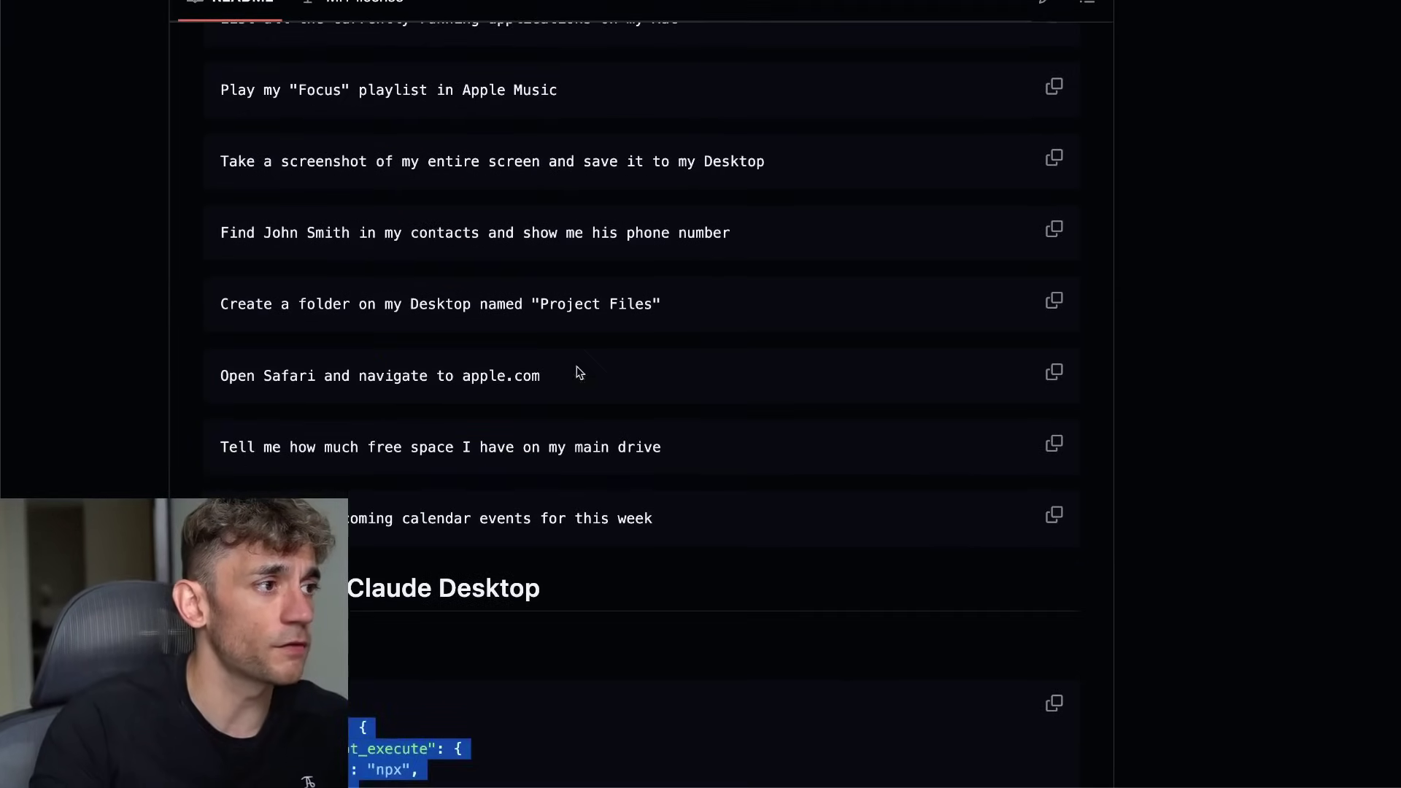
- Examine the applescript-mcp repository on GitHub, including the README's overview, demo video and features
{"action": "scroll", "coordinate": [579, 372], "scroll_direction": "up", "scroll_amount": 20}
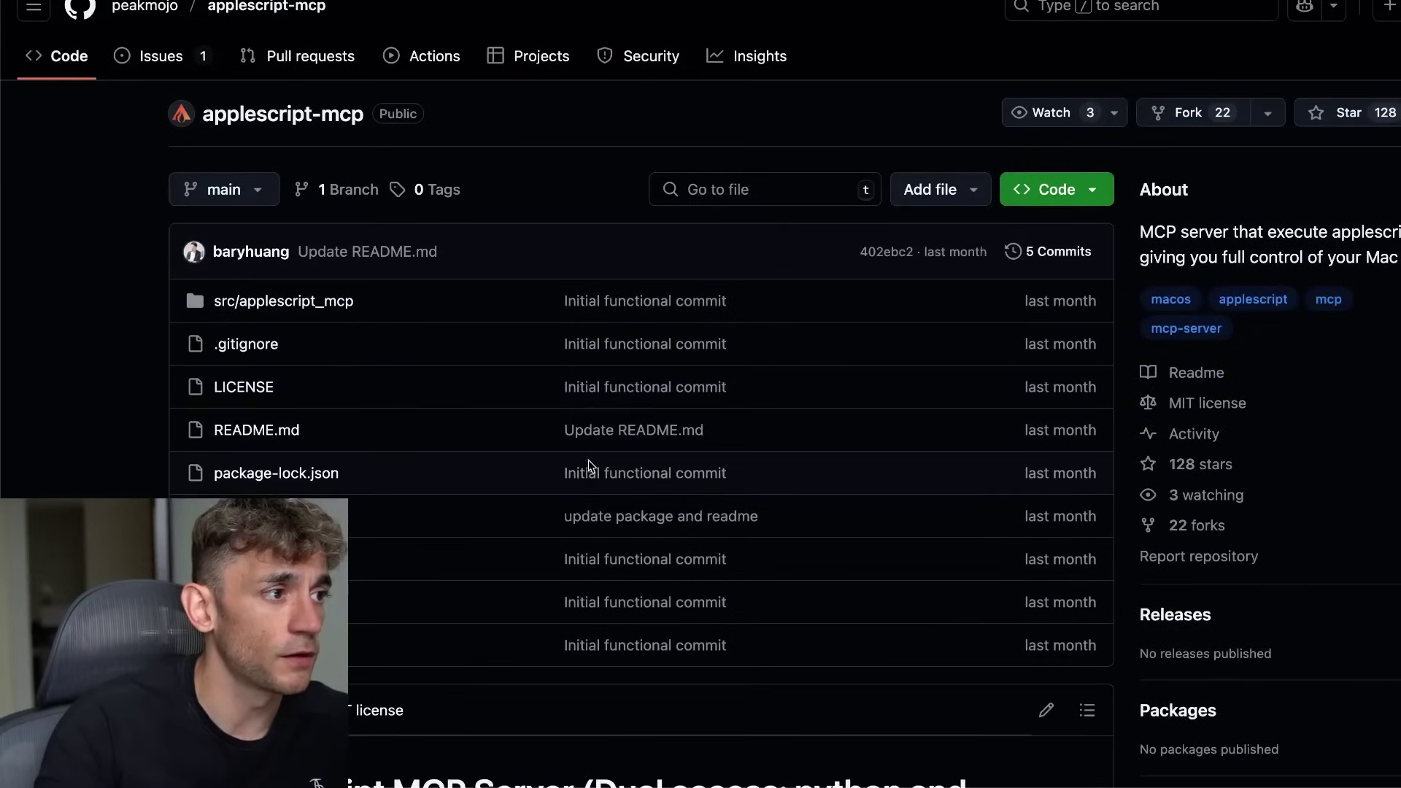
{"action": "scroll", "coordinate": [588, 459], "scroll_direction": "down", "scroll_amount": 10}
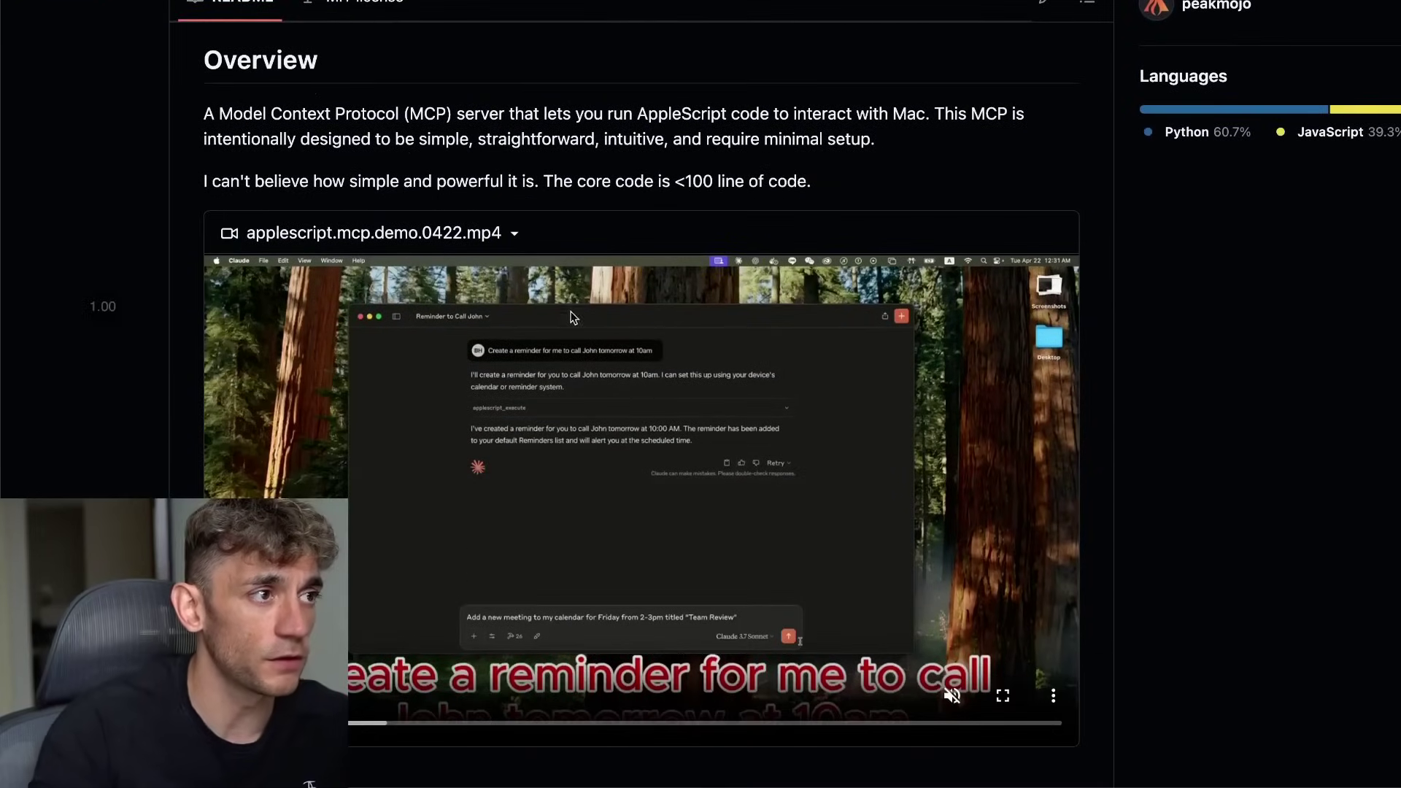
{"action": "scroll", "coordinate": [572, 317], "scroll_direction": "down", "scroll_amount": 3}
{"action": "scroll", "coordinate": [539, 369], "scroll_direction": "up", "scroll_amount": 2}
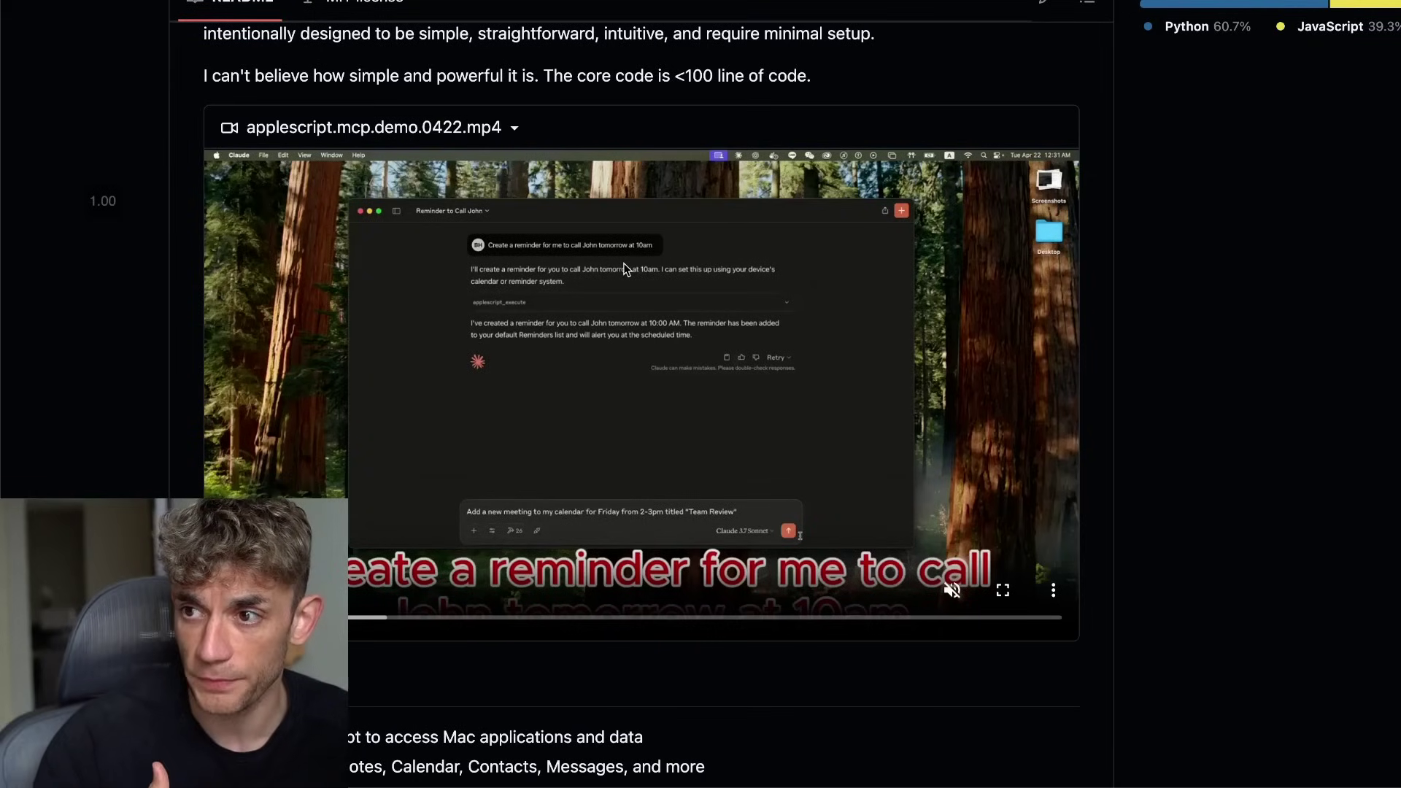
{"action": "scroll", "coordinate": [800, 462], "scroll_direction": "down", "scroll_amount": 10}
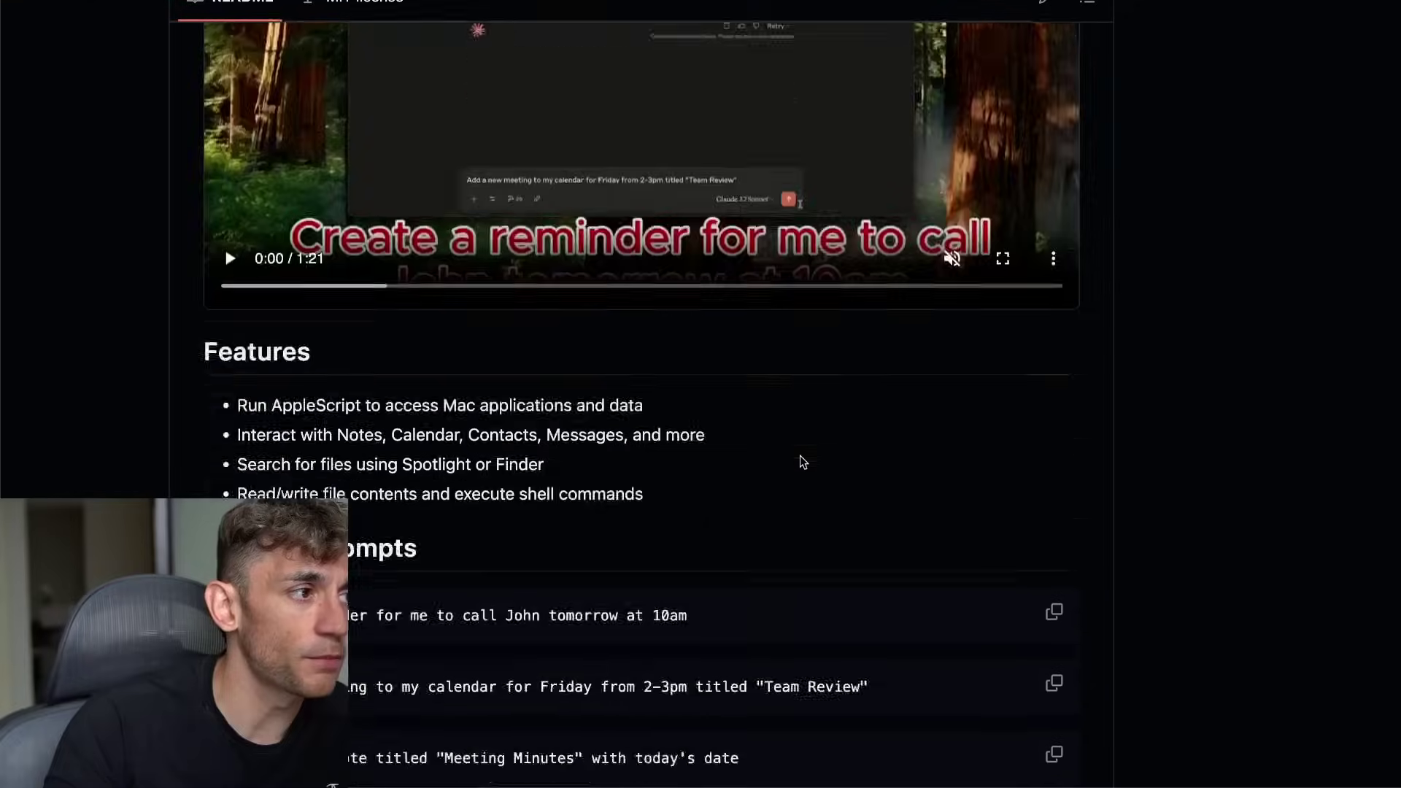
- Highlight the example prompts for creating a call reminder and a new note titled "Meeting Minutes" in the README
{"action": "left_click_drag", "start_coordinate": [180, 173], "coordinate": [994, 197]}
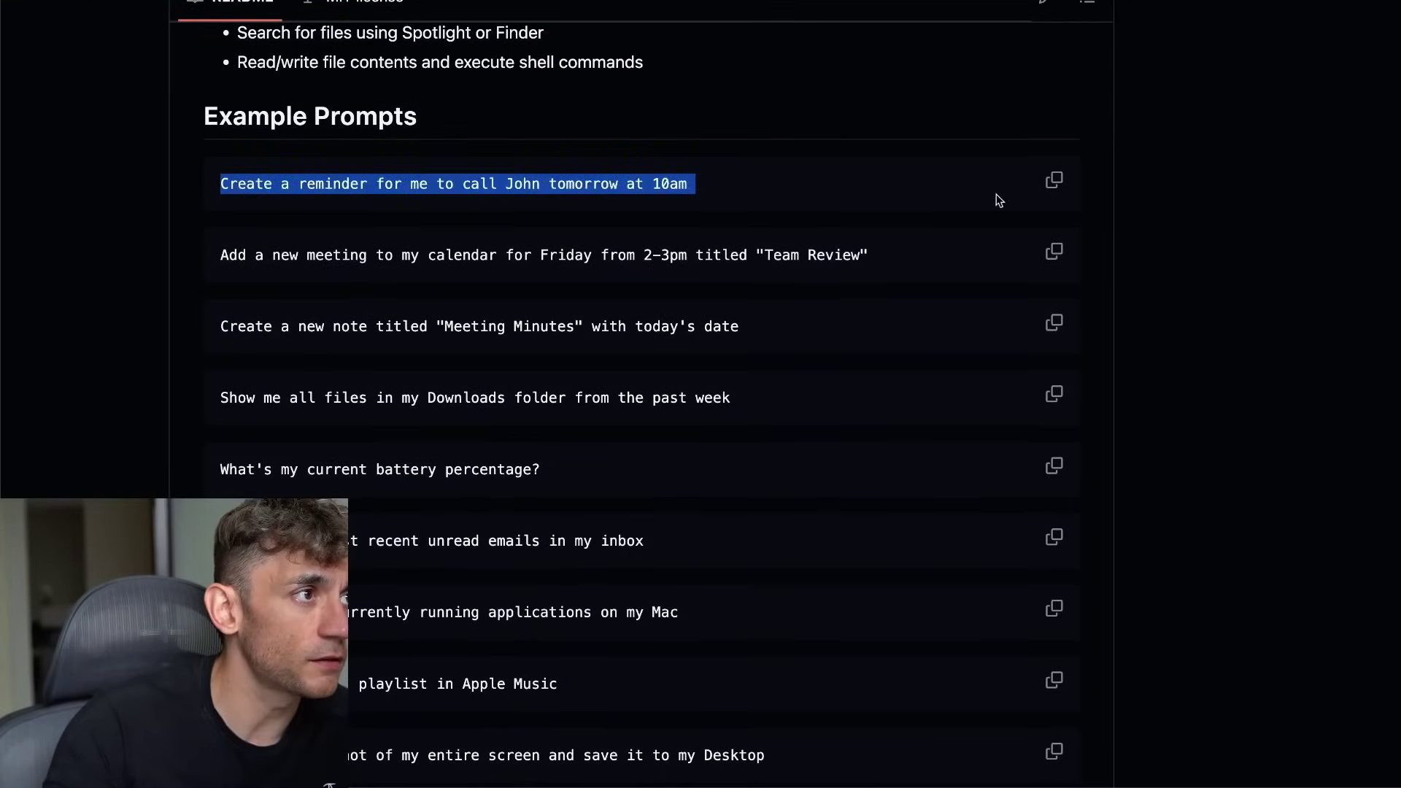
{"action": "left_click", "coordinate": [218, 260]}
{"action": "scroll", "coordinate": [299, 261], "scroll_direction": "down", "scroll_amount": 2}
{"action": "left_click_drag", "start_coordinate": [176, 269], "coordinate": [675, 296]}
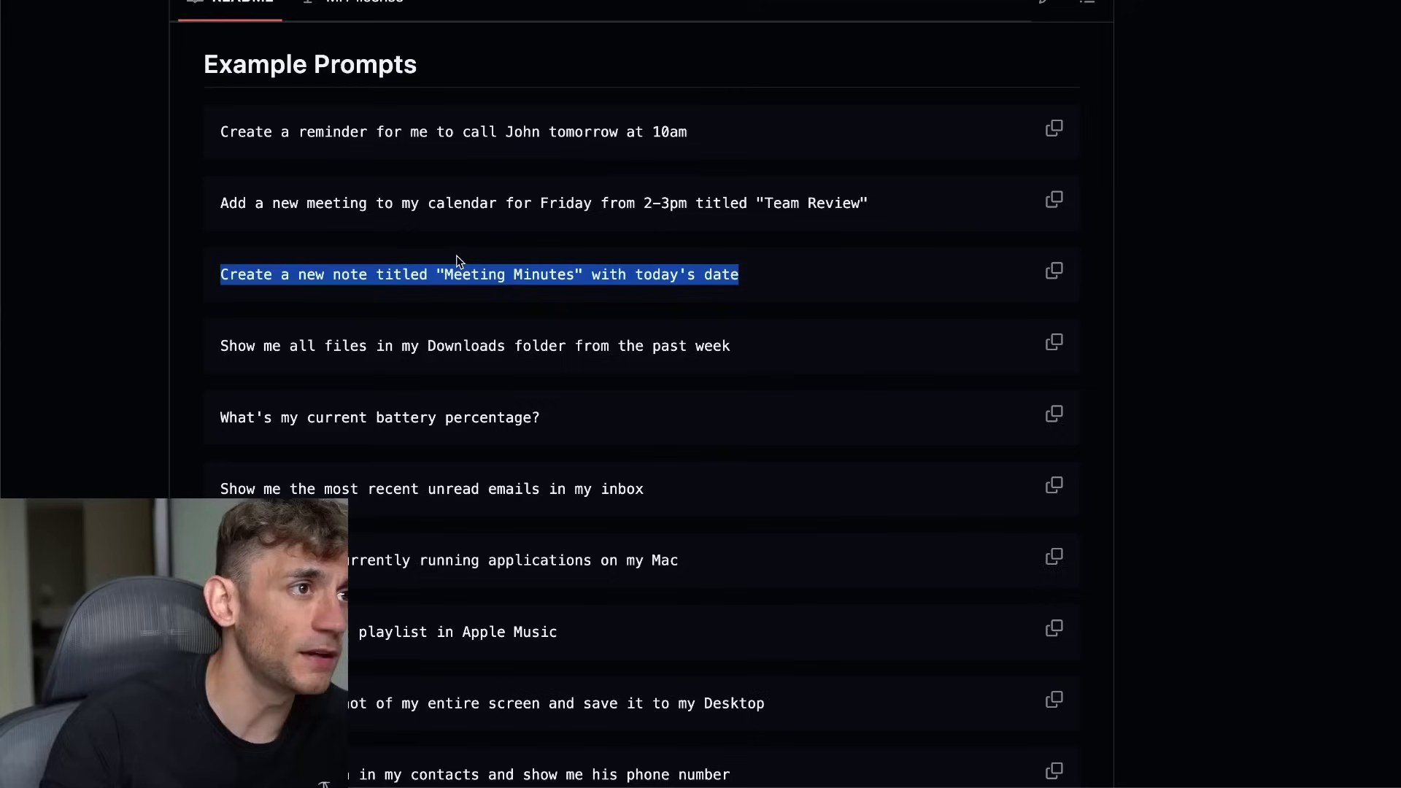
- Copy the example prompt "Show me all files in my Downloads folder from the past week" and paste it into Claude's chat
{"action": "triple_click", "coordinate": [429, 351]}
{"action": "key", "text": "super+c"}
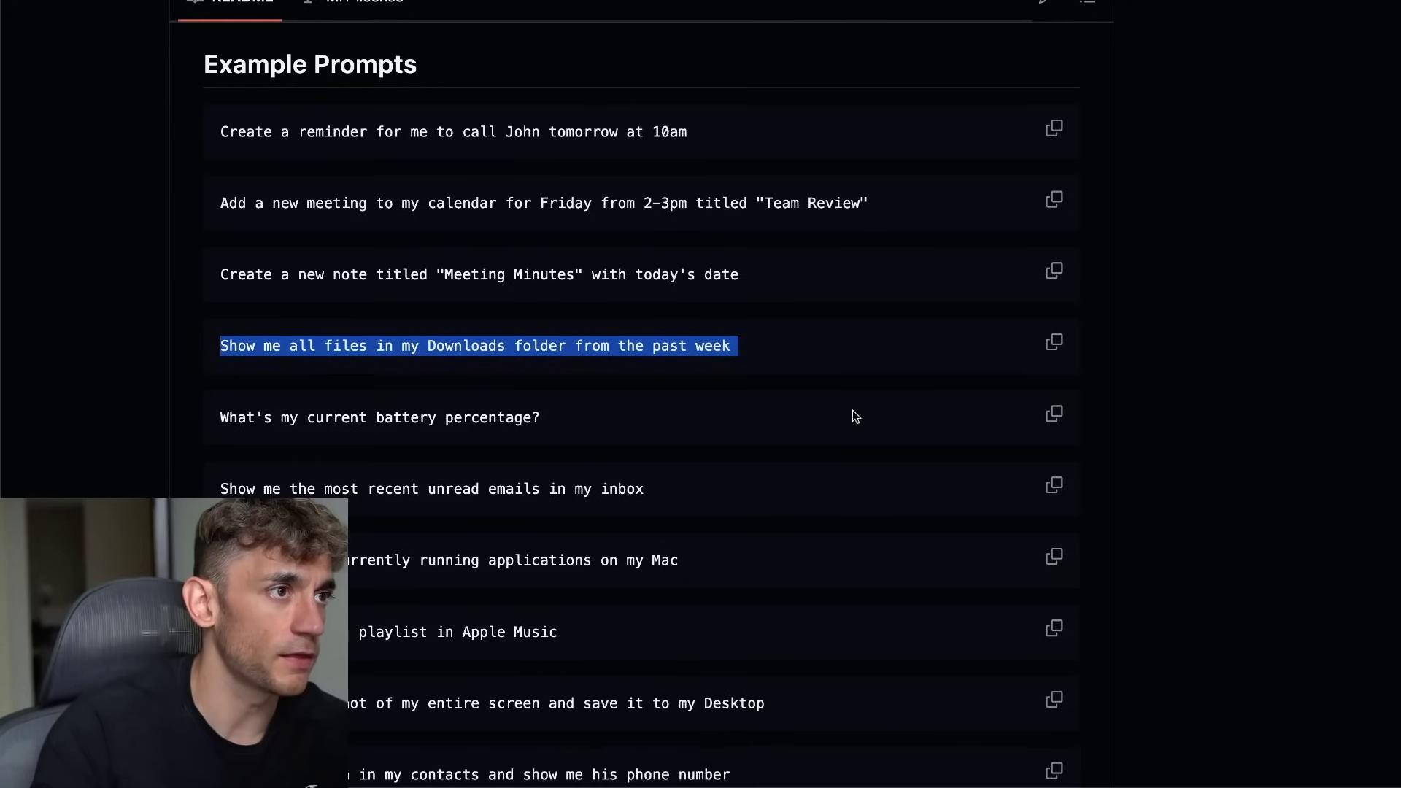
{"action": "mouse_move", "coordinate": [792, 785]}
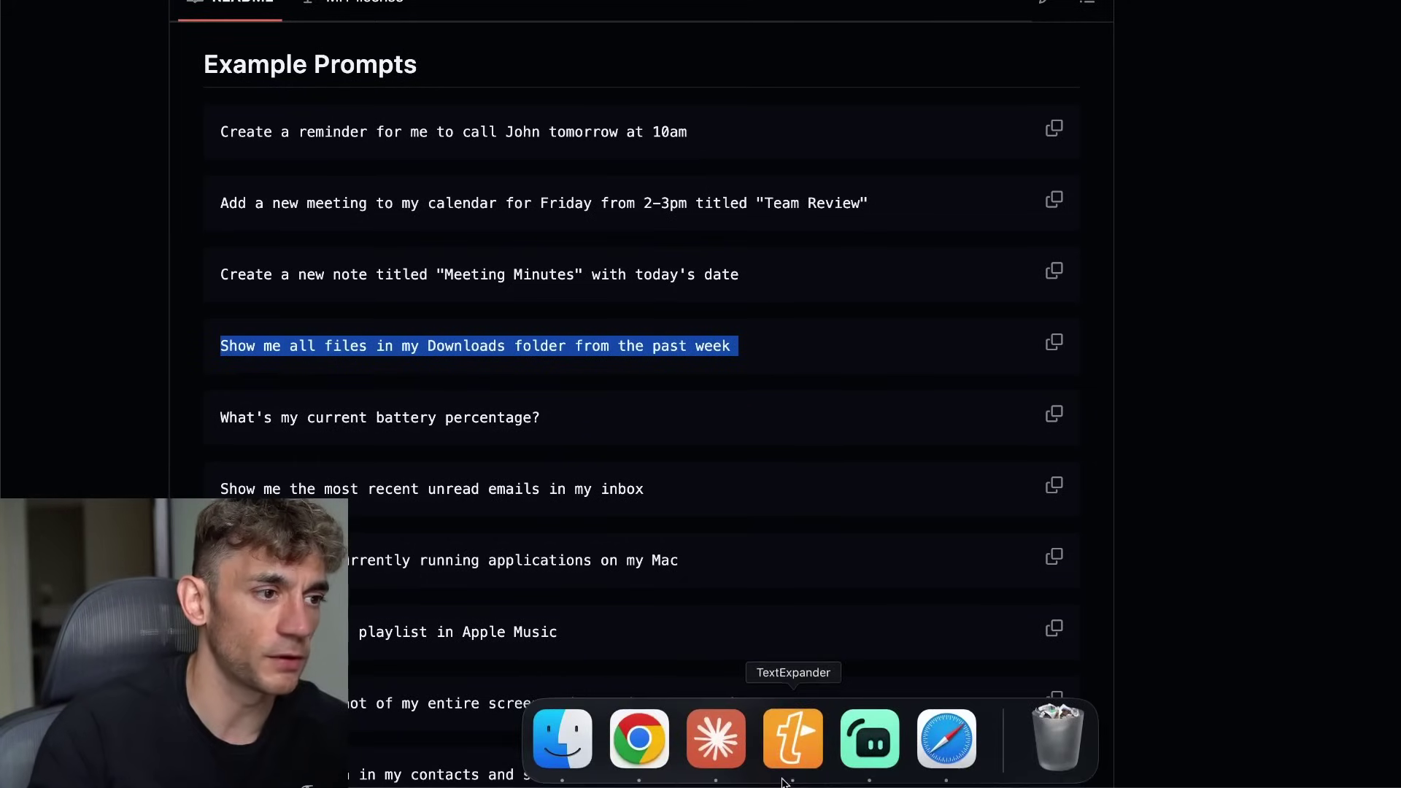
{"action": "left_click", "coordinate": [742, 775]}
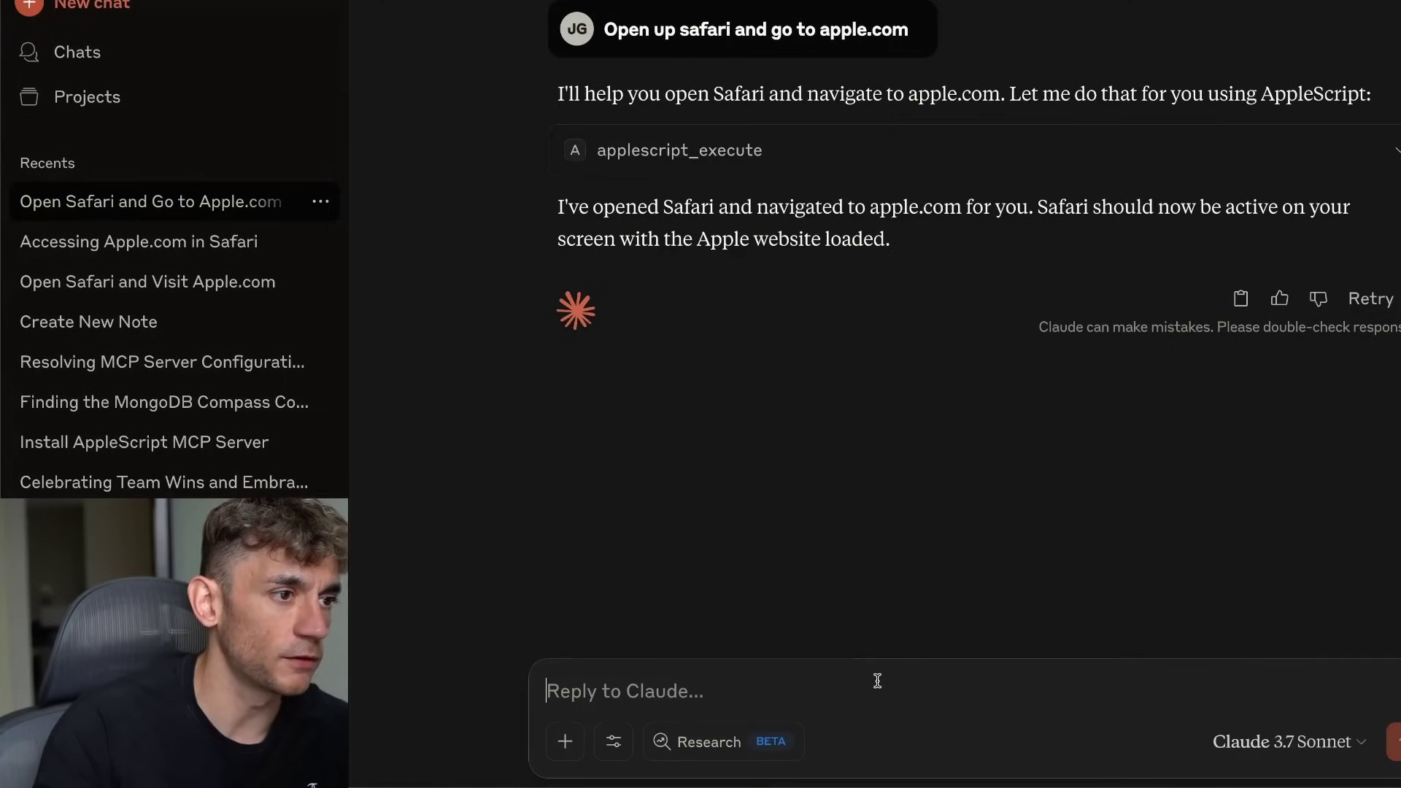
{"action": "key", "text": "super+v"}
{"action": "key", "text": "BackSpace"}
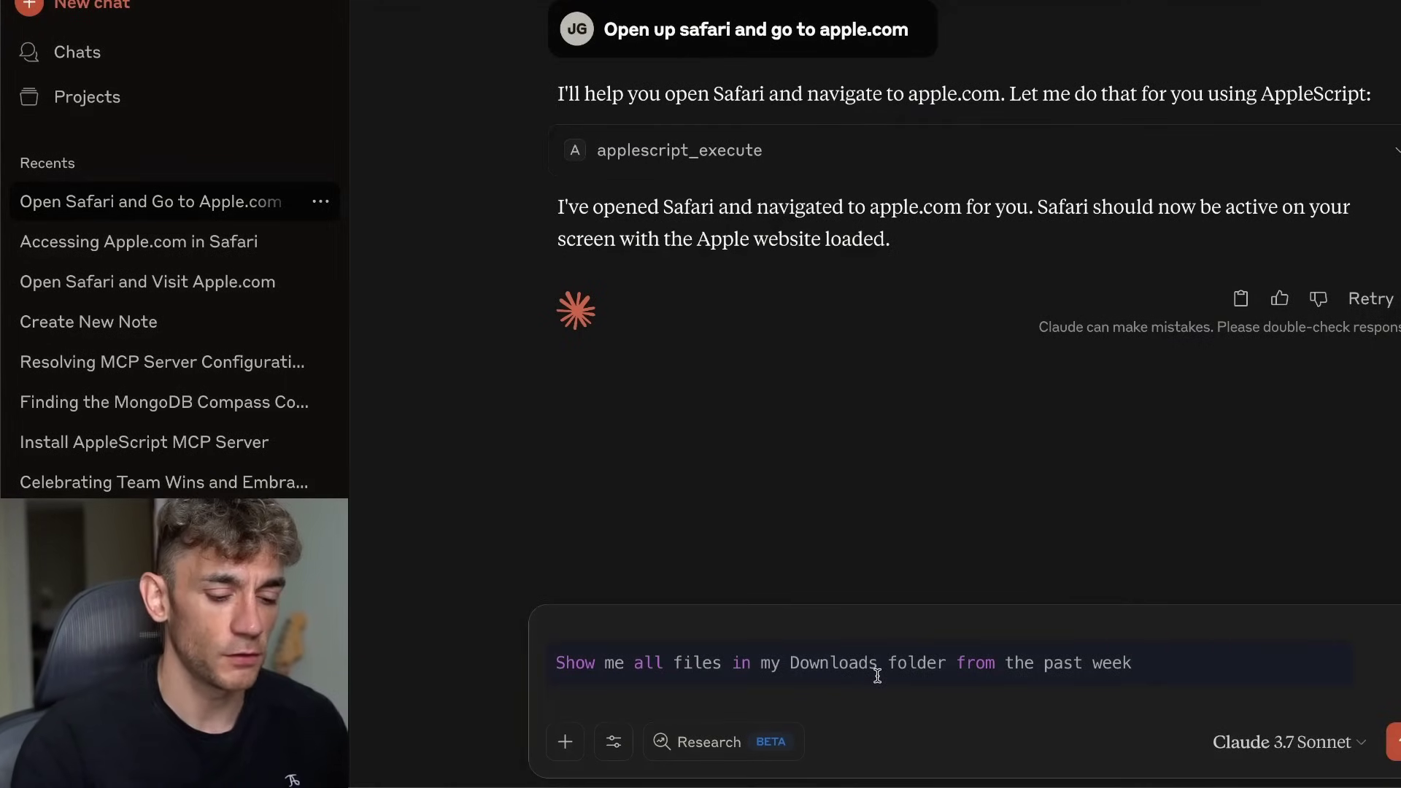
{"action": "key", "text": "super+BackSpace"}
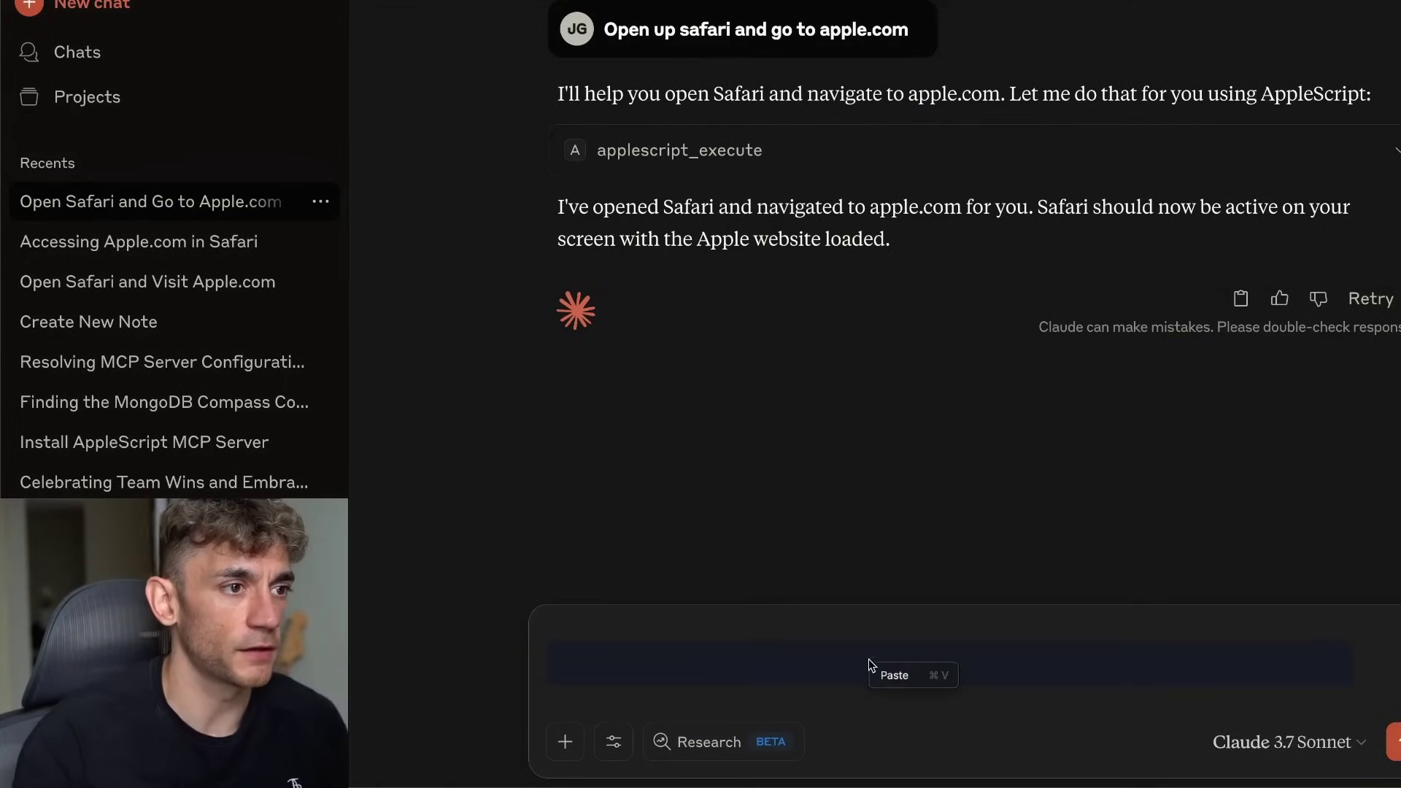
{"action": "key", "text": "super+v"}
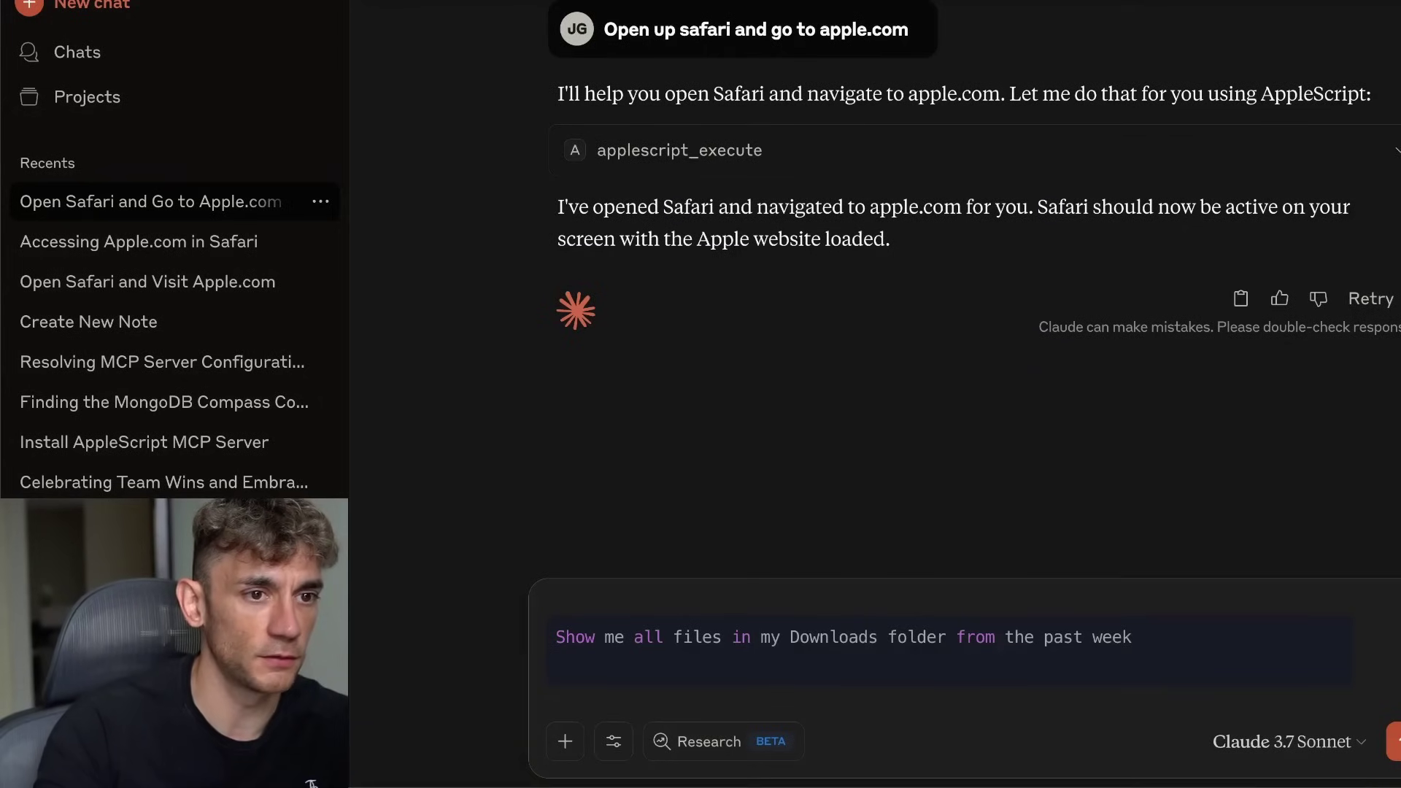
- Send the Downloads folder prompt and allow Claude to control Finder
{"action": "left_click", "coordinate": [1393, 742]}
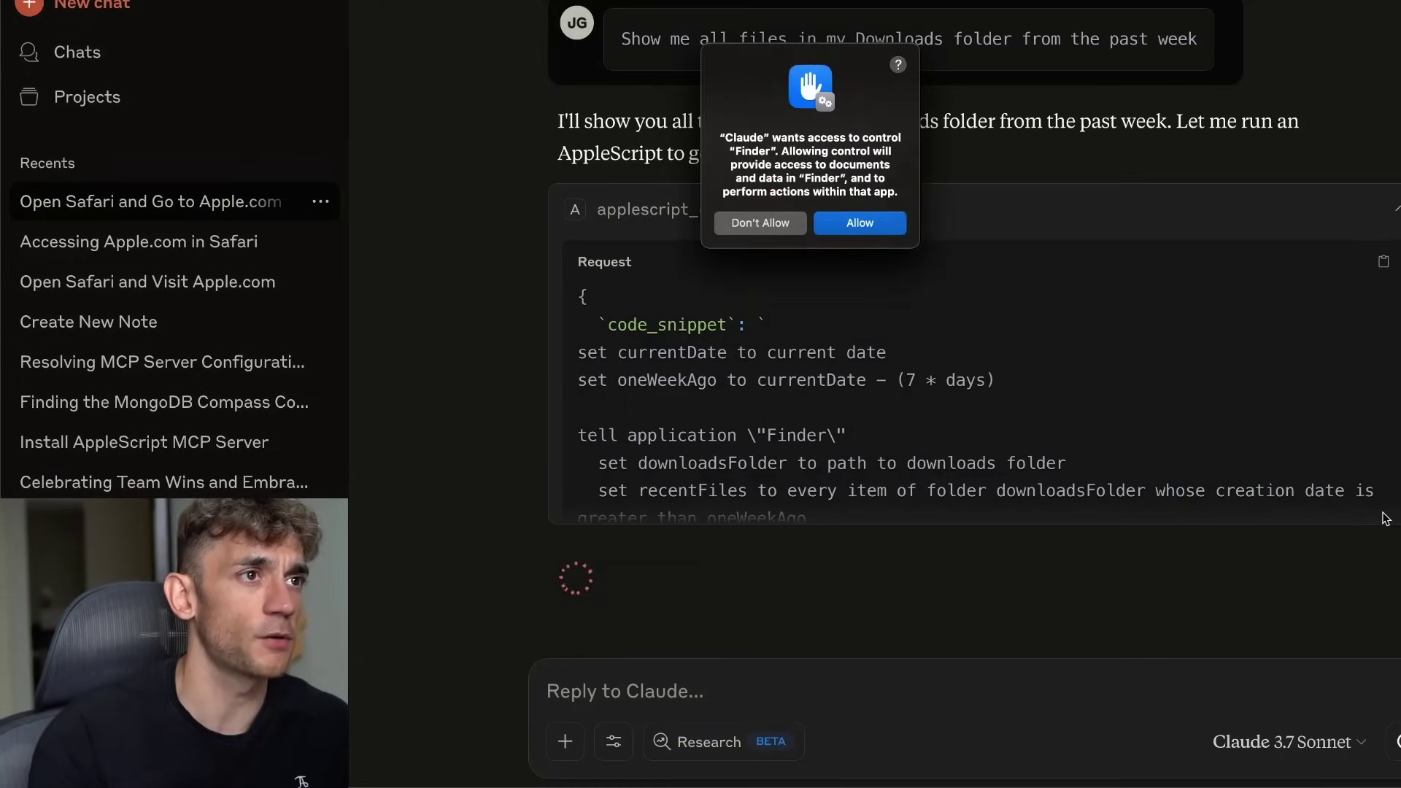
{"action": "left_click", "coordinate": [859, 222]}
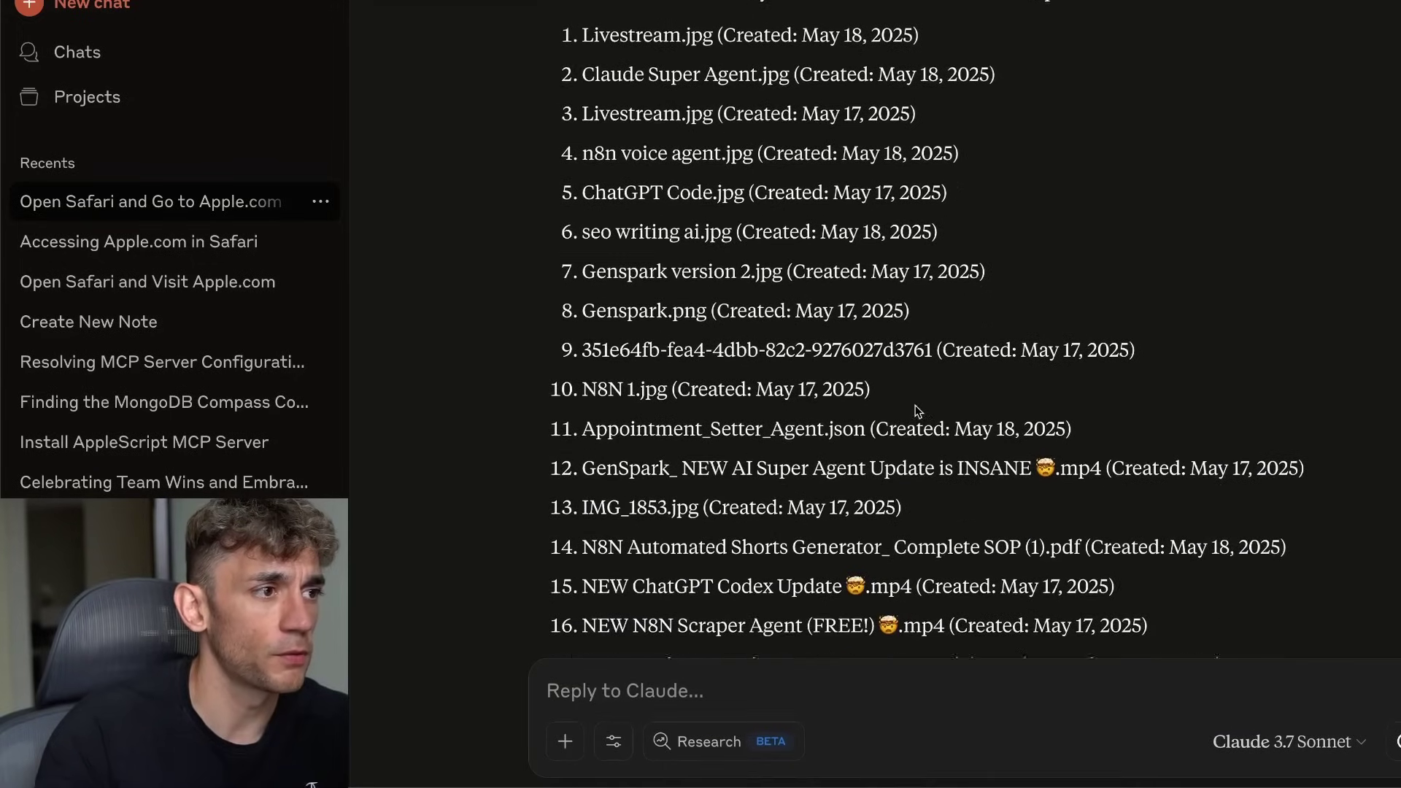
{"action": "scroll", "coordinate": [912, 401], "scroll_direction": "up", "scroll_amount": 1}
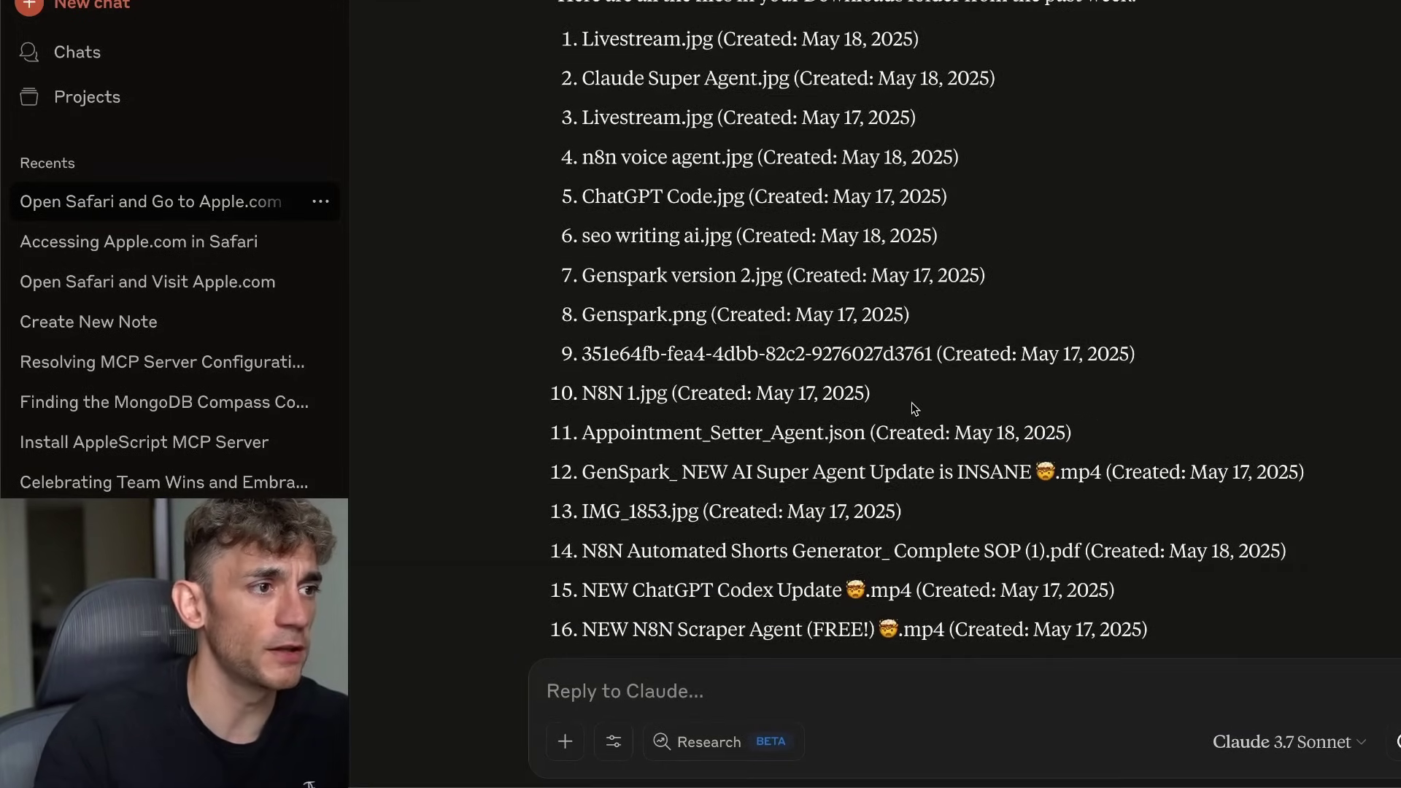
- Highlight Claude's introductory reply to the Downloads prompt and expand the applescript_execute call to examine its request code
{"action": "scroll", "coordinate": [913, 382], "scroll_direction": "up", "scroll_amount": 5}
{"action": "scroll", "coordinate": [913, 383], "scroll_direction": "up", "scroll_amount": 5}
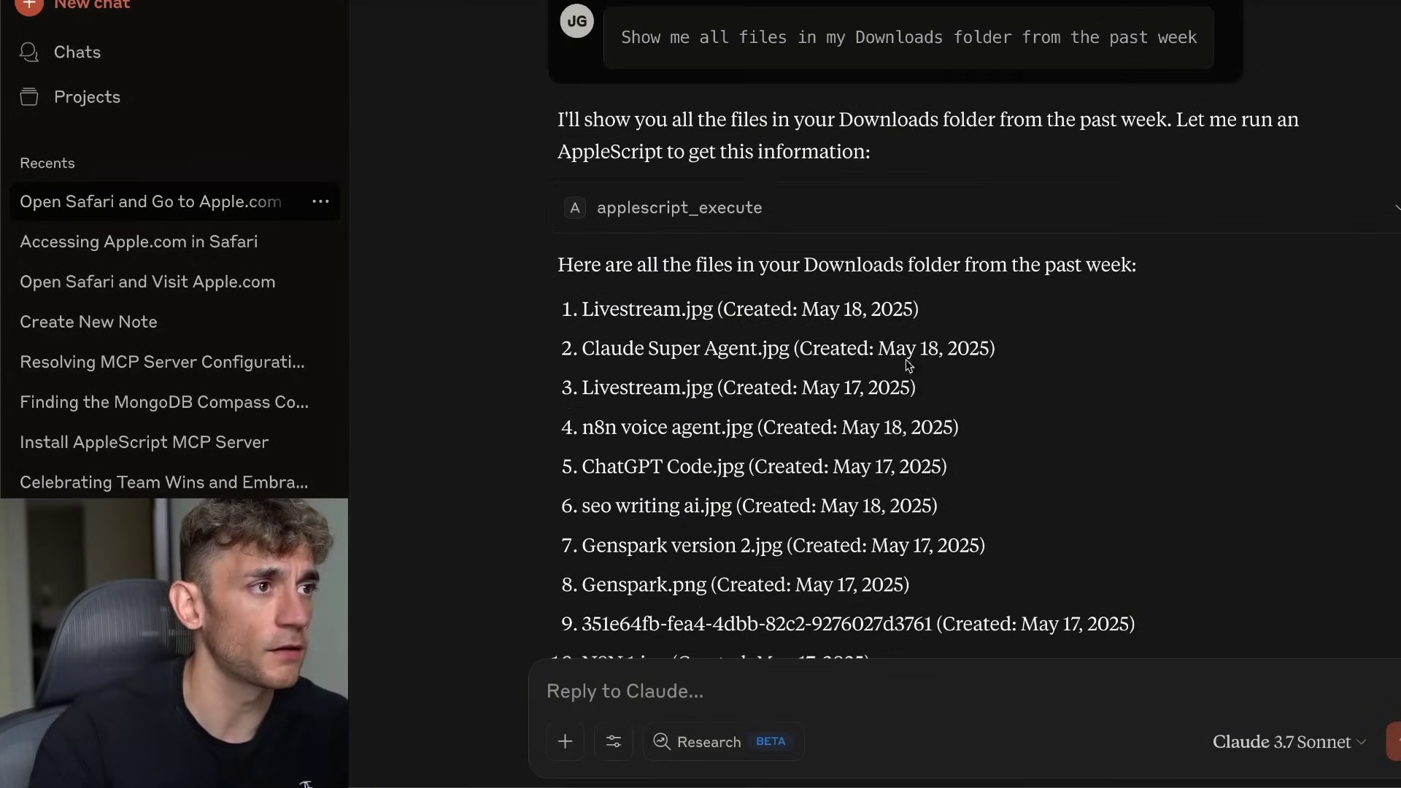
{"action": "left_click_drag", "start_coordinate": [558, 119], "coordinate": [1163, 155]}
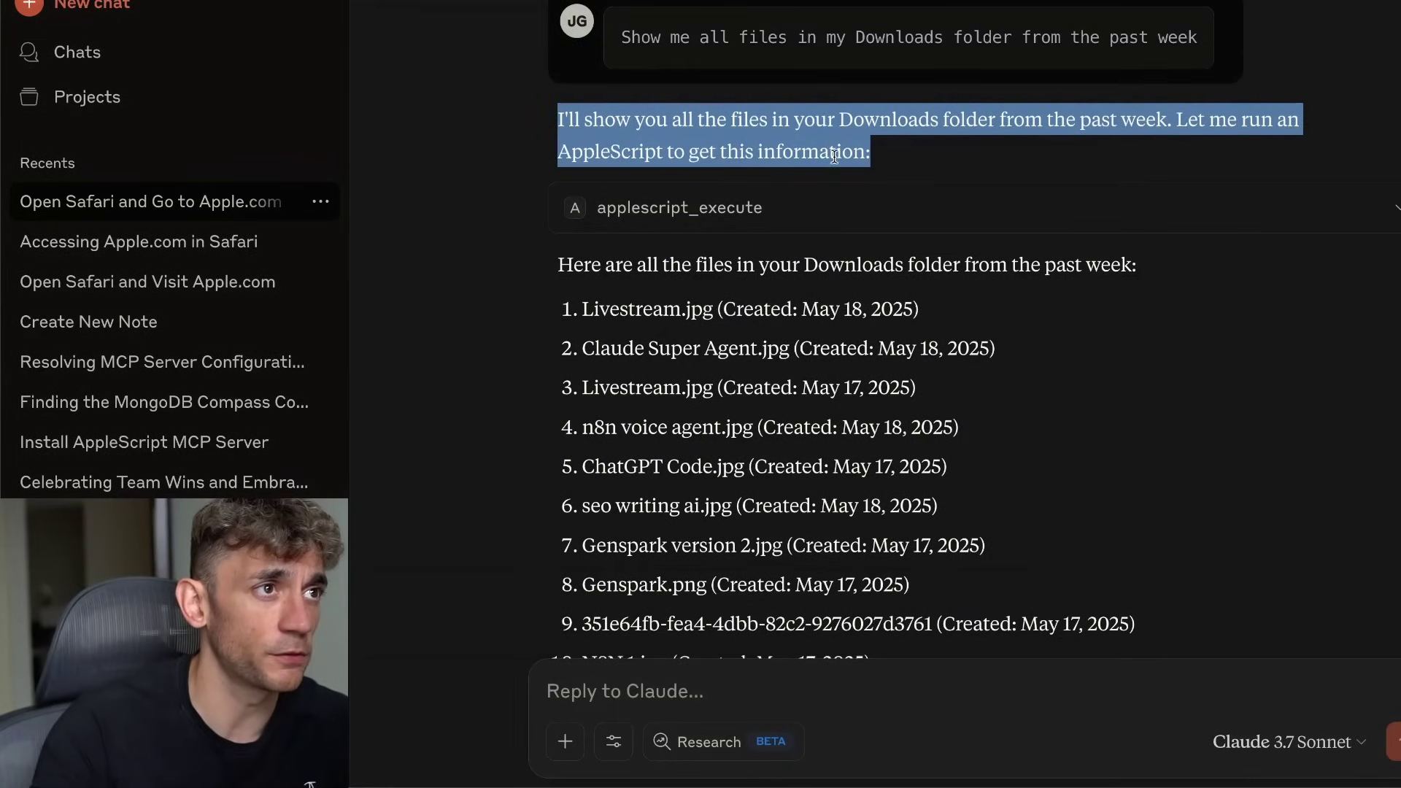
{"action": "left_click", "coordinate": [788, 208]}
{"action": "scroll", "coordinate": [760, 369], "scroll_direction": "down", "scroll_amount": 8}
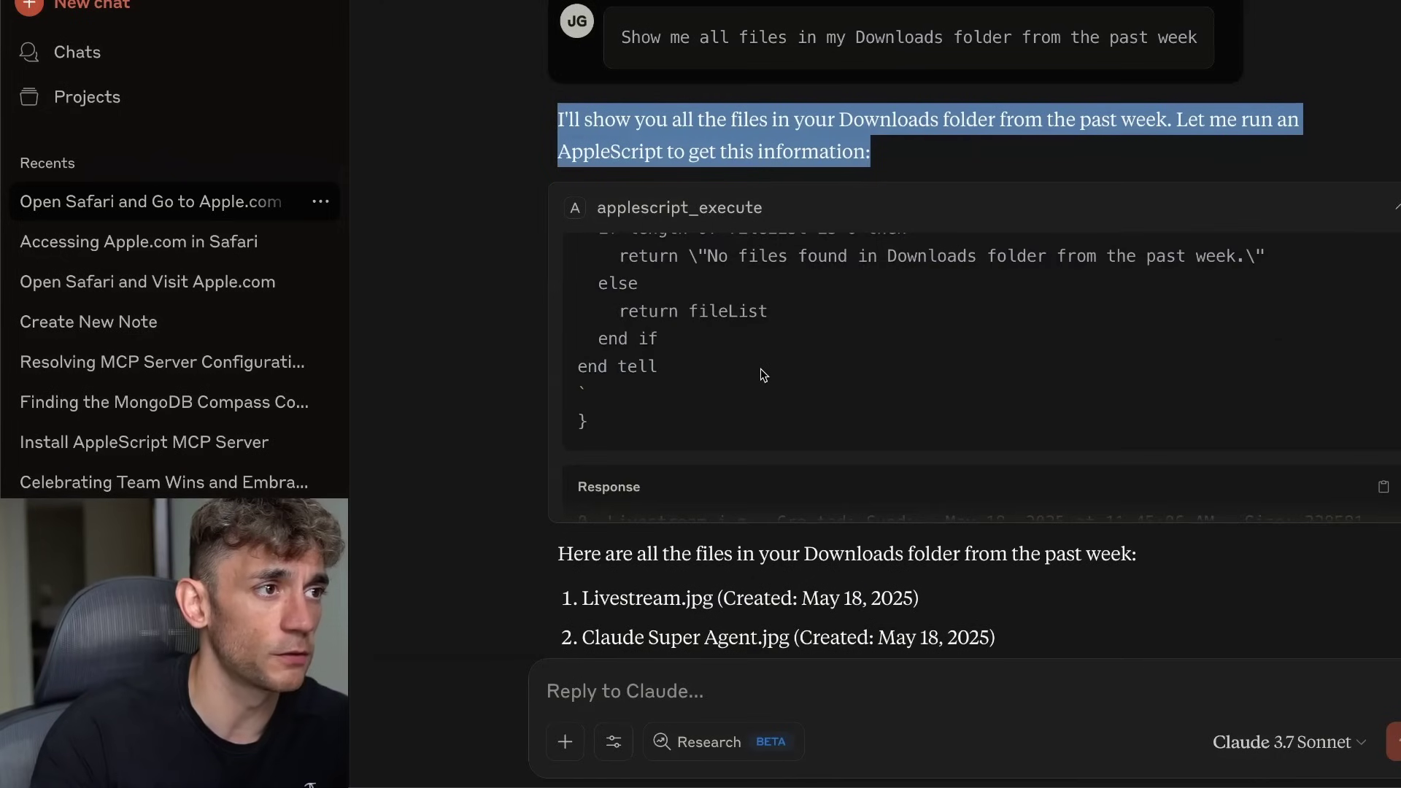
{"action": "scroll", "coordinate": [760, 365], "scroll_direction": "up", "scroll_amount": 3}
{"action": "scroll", "coordinate": [780, 252], "scroll_direction": "up", "scroll_amount": 5}
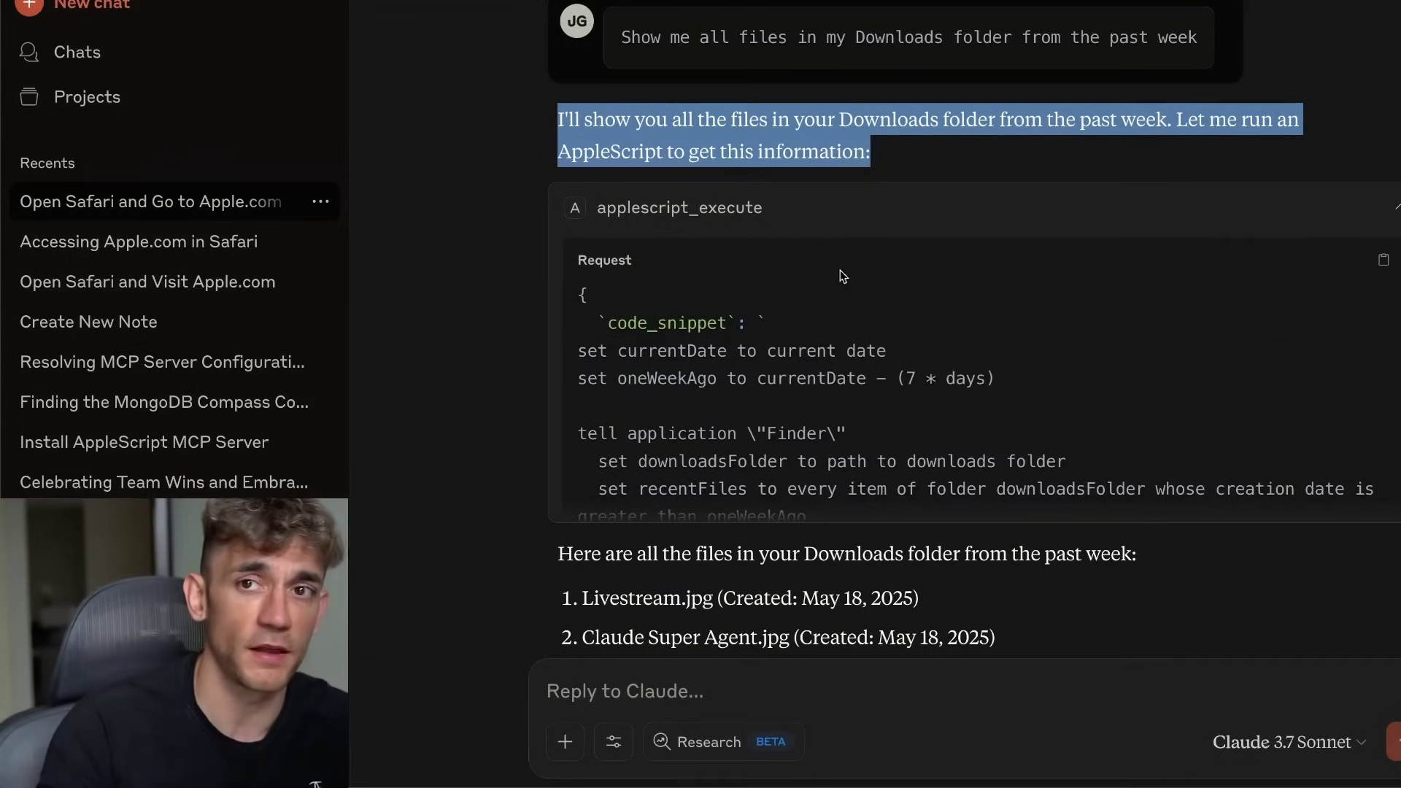
- Review Claude's list of Downloads files from the past week, highlighting its heading and entries
{"action": "scroll", "coordinate": [983, 194], "scroll_direction": "down", "scroll_amount": 5}
{"action": "left_click_drag", "start_coordinate": [558, 369], "coordinate": [1127, 383]}
{"action": "scroll", "coordinate": [403, 289], "scroll_direction": "down", "scroll_amount": 5}
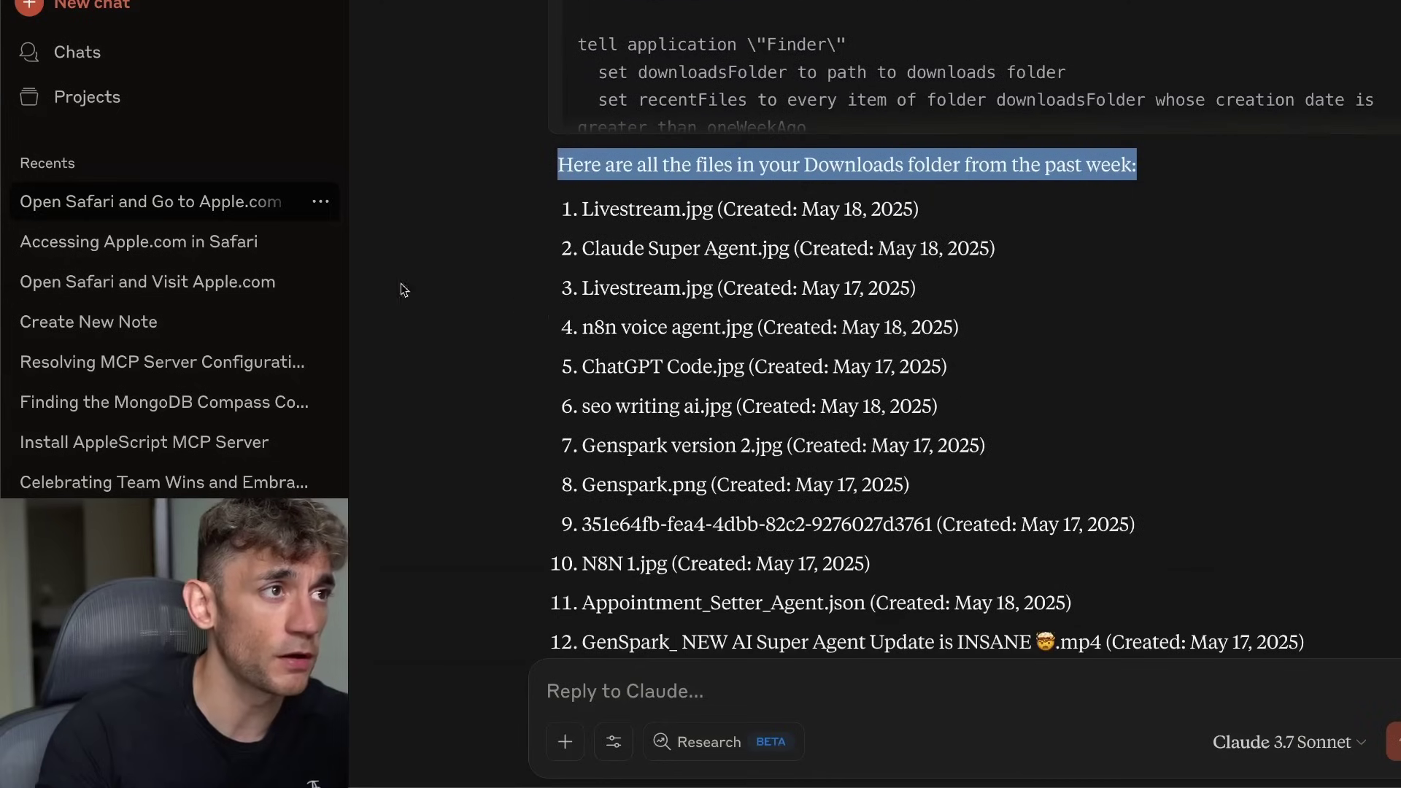
{"action": "left_click_drag", "start_coordinate": [542, 223], "coordinate": [973, 503]}
{"action": "scroll", "coordinate": [971, 502], "scroll_direction": "down", "scroll_amount": 10}
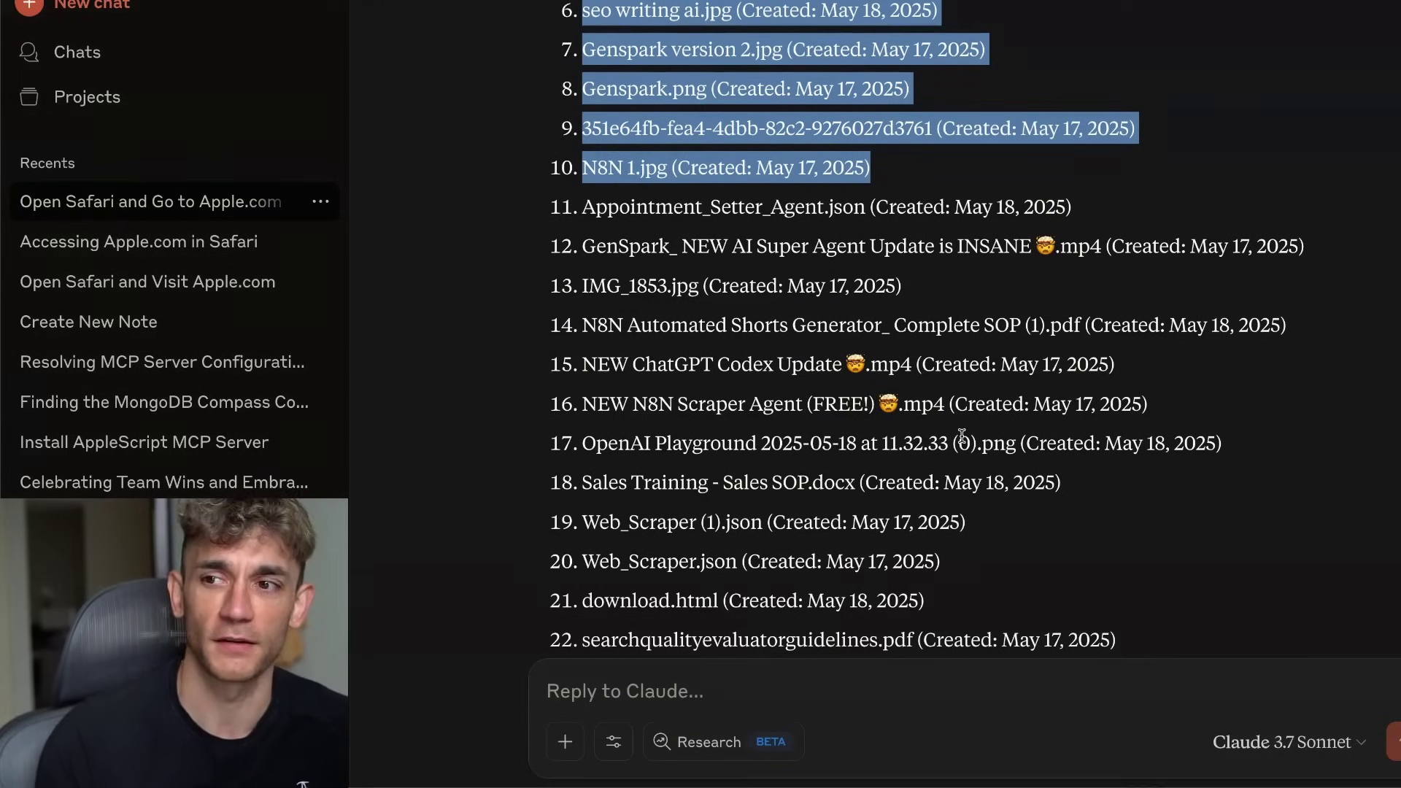
{"action": "left_click", "coordinate": [642, 398]}
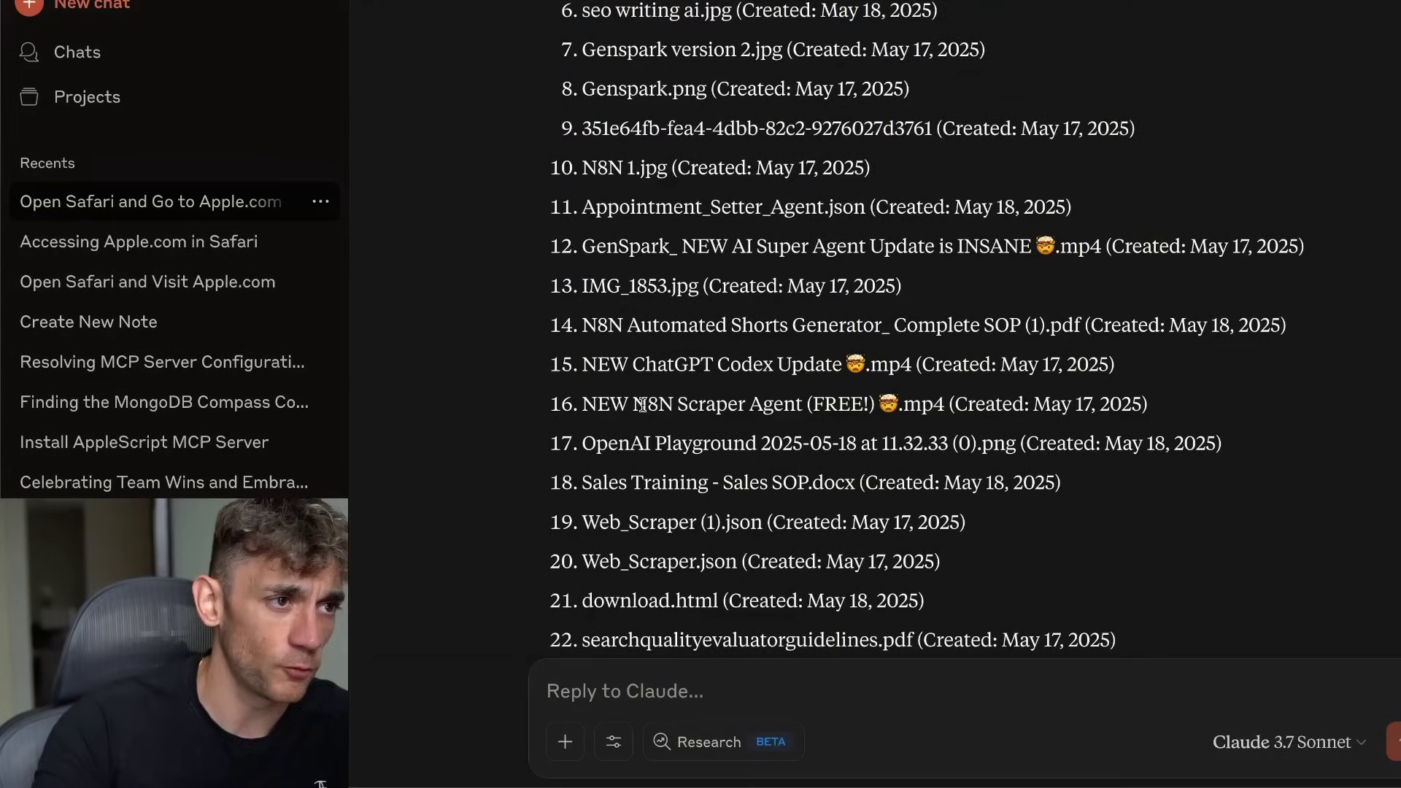
{"action": "scroll", "coordinate": [729, 431], "scroll_direction": "down", "scroll_amount": 3}
{"action": "scroll", "coordinate": [754, 441], "scroll_direction": "down", "scroll_amount": 1}
{"action": "scroll", "coordinate": [720, 489], "scroll_direction": "up", "scroll_amount": 2}
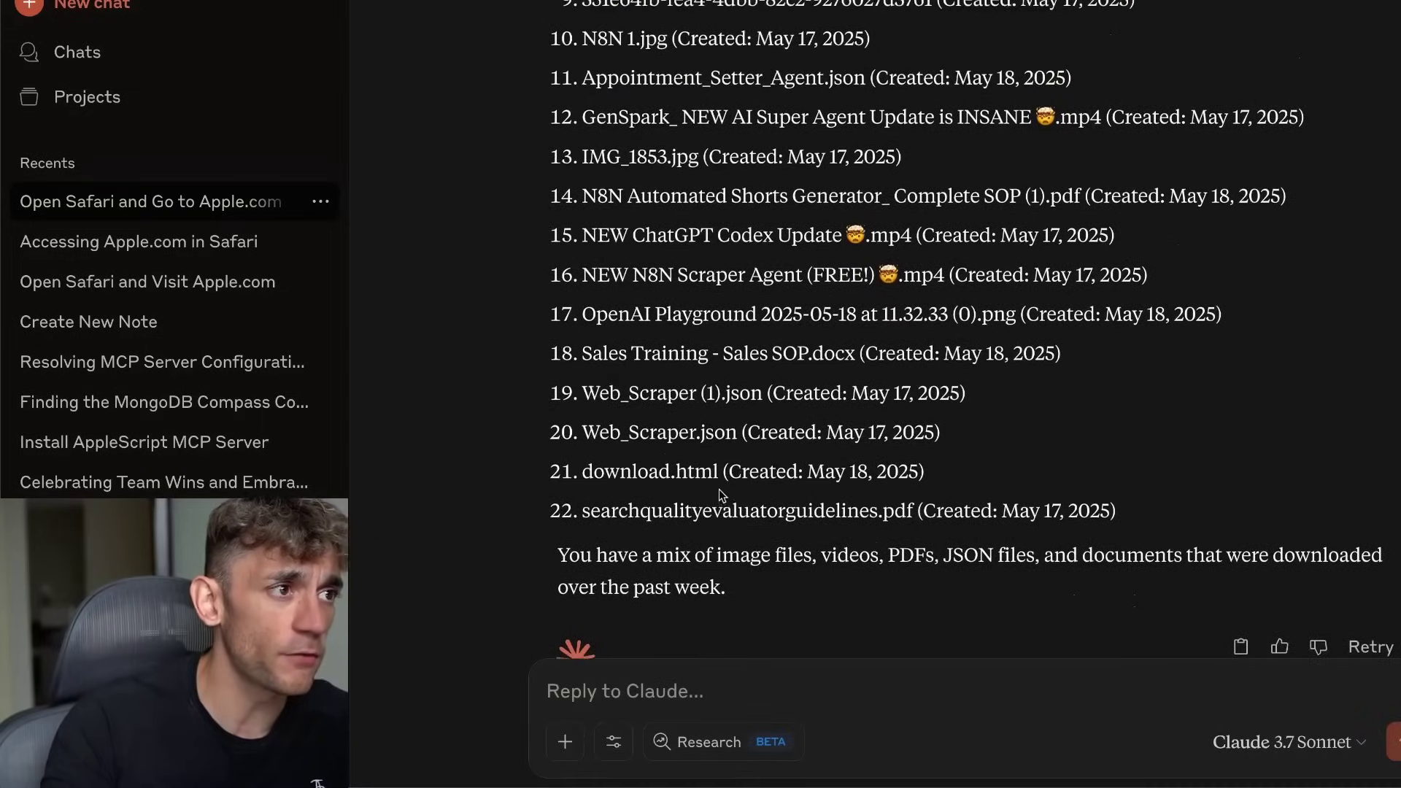
{"action": "scroll", "coordinate": [745, 485], "scroll_direction": "up", "scroll_amount": 10}
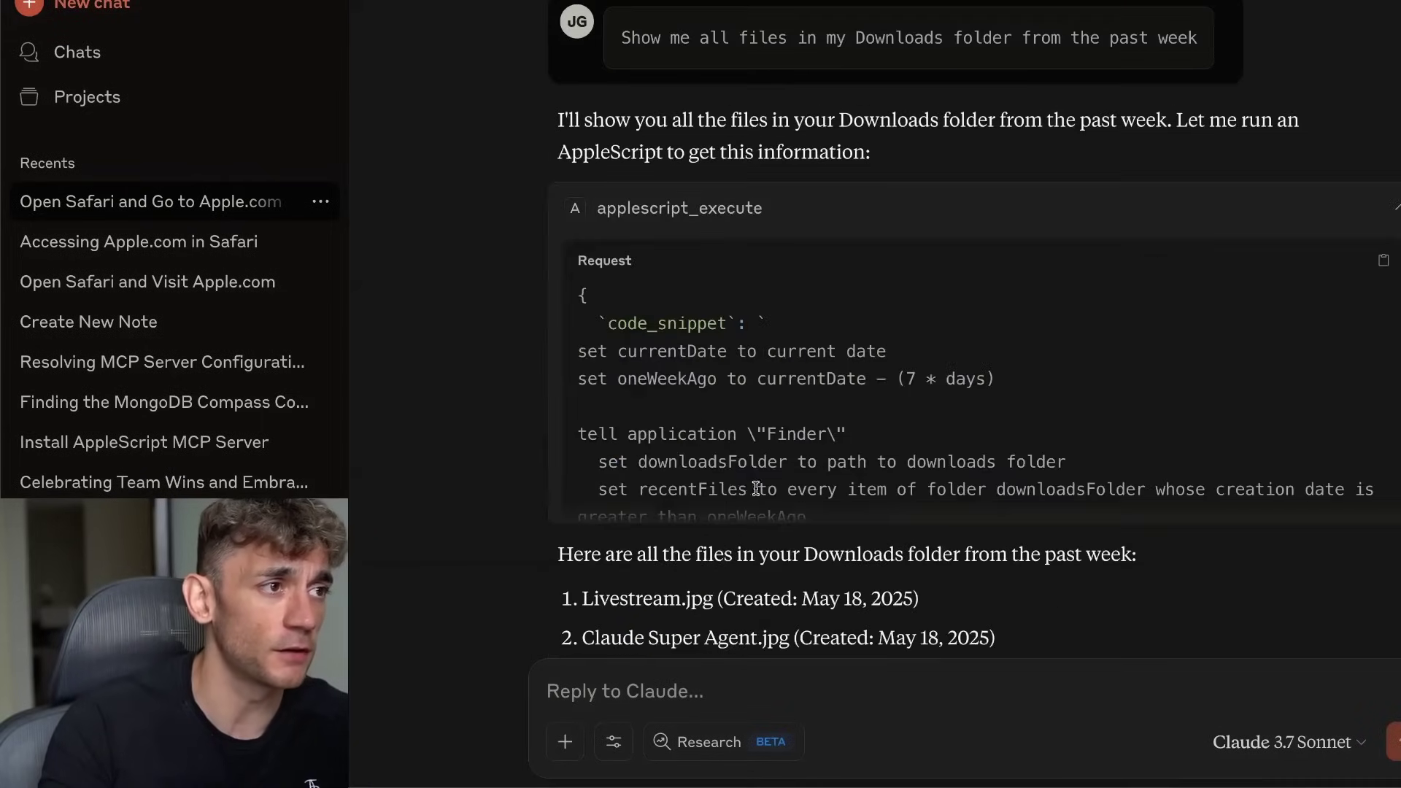
{"action": "scroll", "coordinate": [638, 344], "scroll_direction": "down", "scroll_amount": 5}
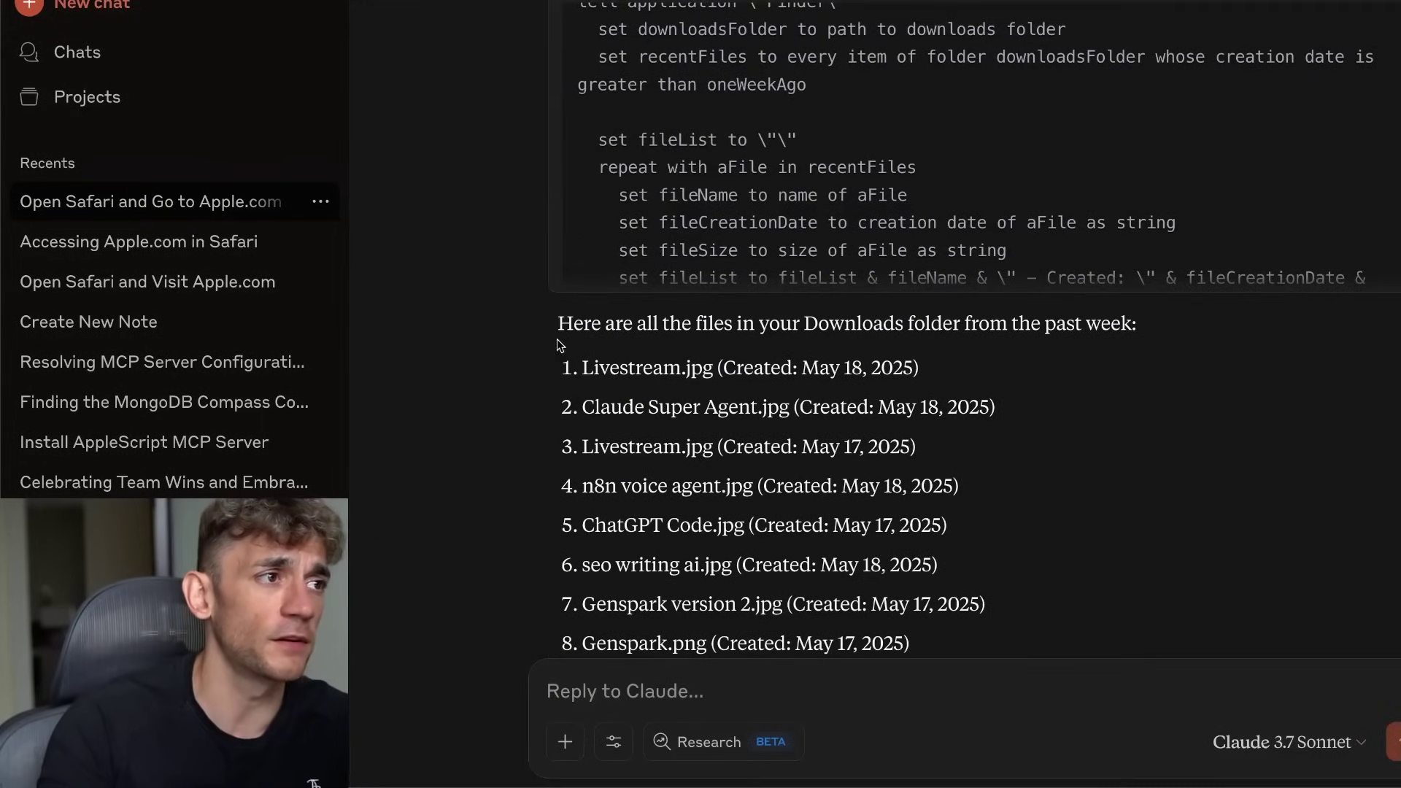
{"action": "left_click_drag", "start_coordinate": [561, 345], "coordinate": [1166, 588]}
{"action": "scroll", "coordinate": [1160, 584], "scroll_direction": "down", "scroll_amount": 10}
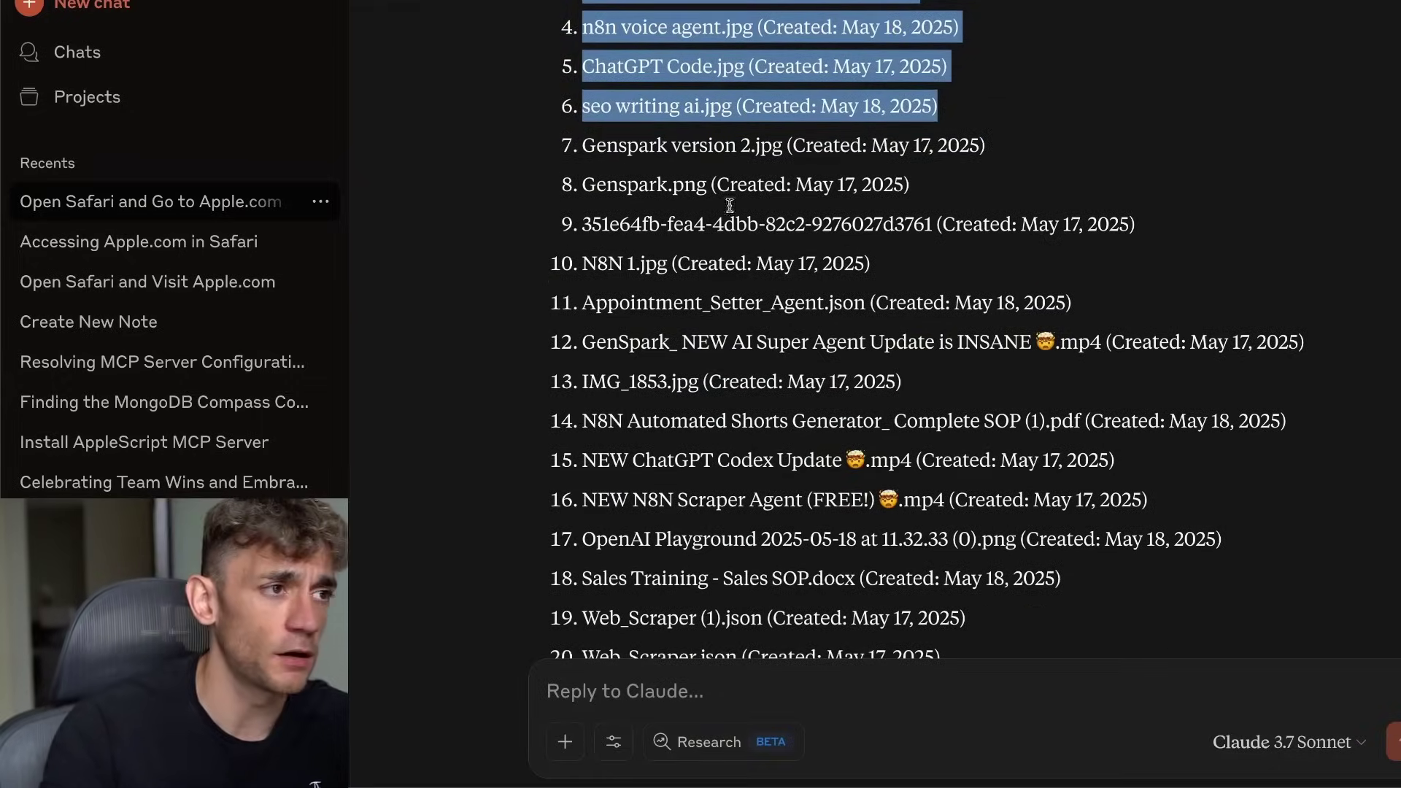
- Switch to the "New Claude MCP Update is INSANE (FREE)!" course page in the browser and review its code and example prompts
{"action": "left_click", "coordinate": [639, 771]}
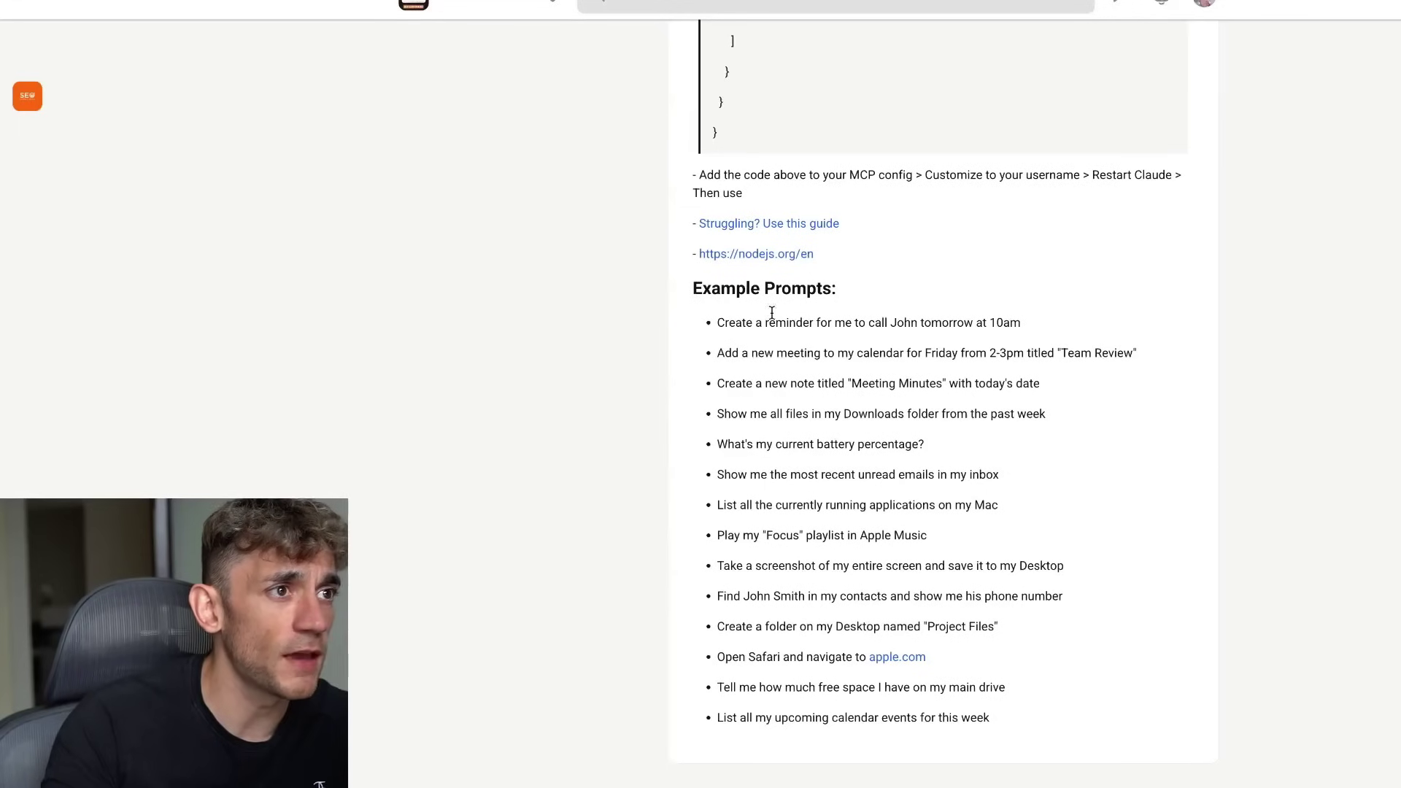
{"action": "scroll", "coordinate": [771, 312], "scroll_direction": "up", "scroll_amount": 8}
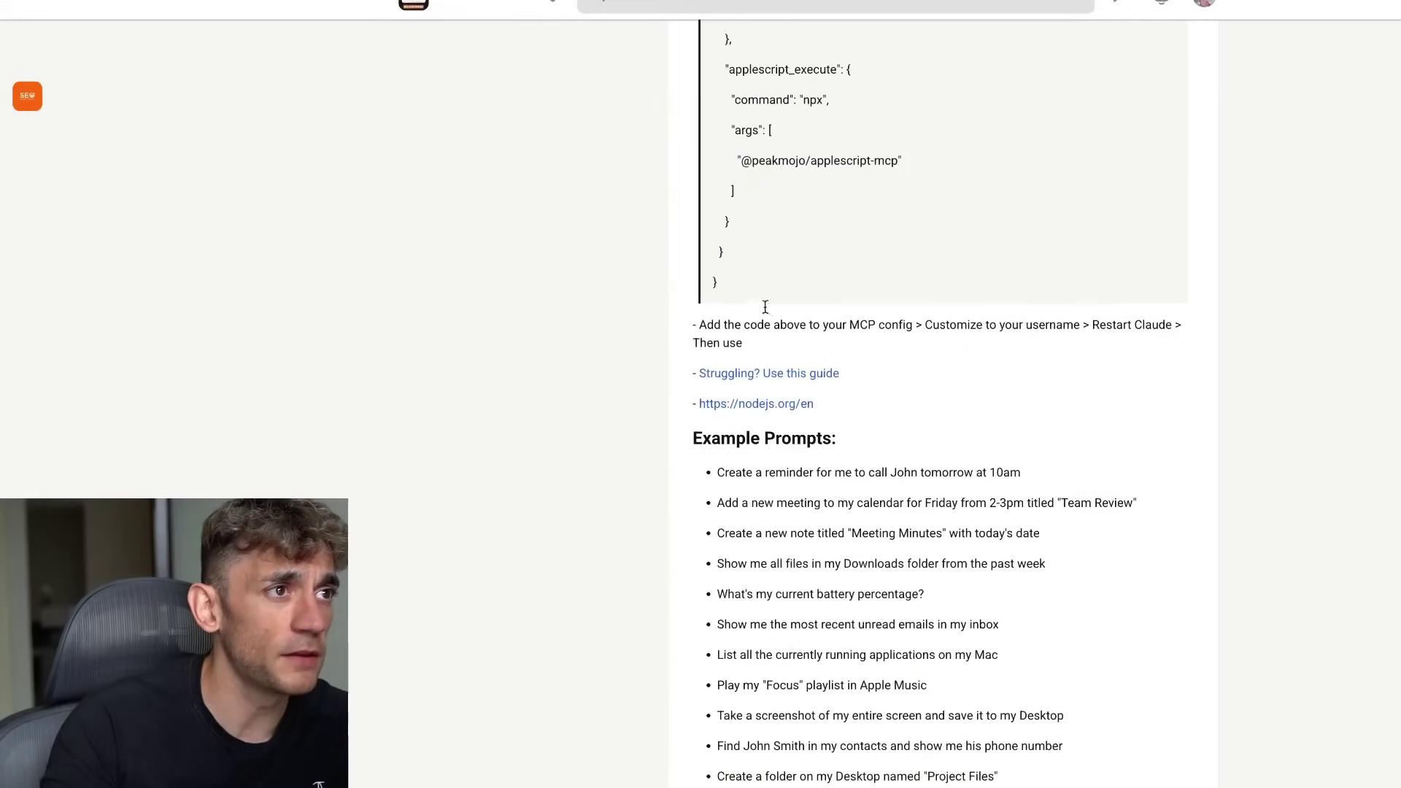
{"action": "left_click_drag", "start_coordinate": [702, 121], "coordinate": [953, 669]}
{"action": "left_click", "coordinate": [953, 669]}
{"action": "scroll", "coordinate": [944, 615], "scroll_direction": "up", "scroll_amount": 5}
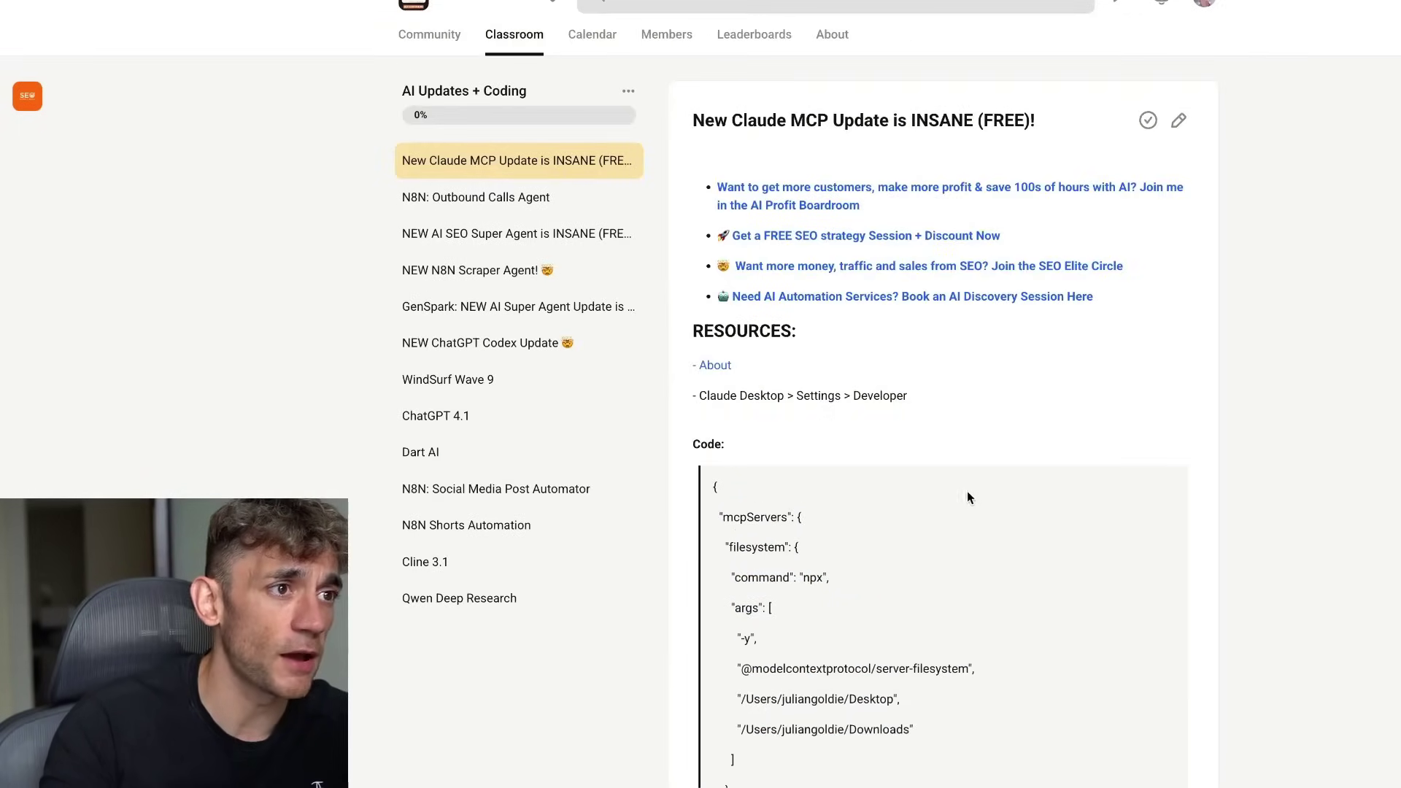
{"action": "scroll", "coordinate": [1010, 645], "scroll_direction": "down", "scroll_amount": 10}
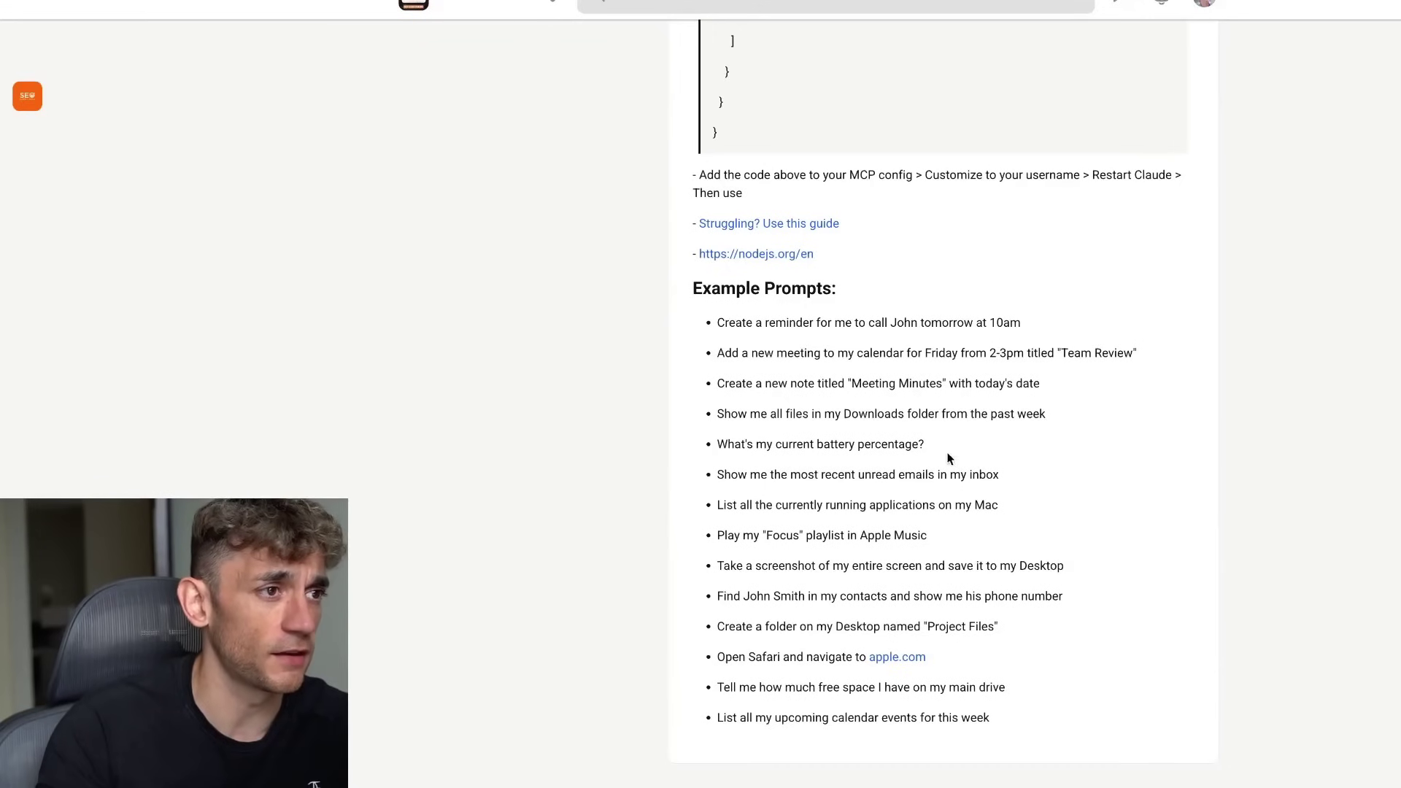
- Copy the example prompt "What's my current battery percentage?" and paste it into Claude's chat without the bullet
{"action": "triple_click", "coordinate": [836, 446]}
{"action": "key", "text": "super+c"}
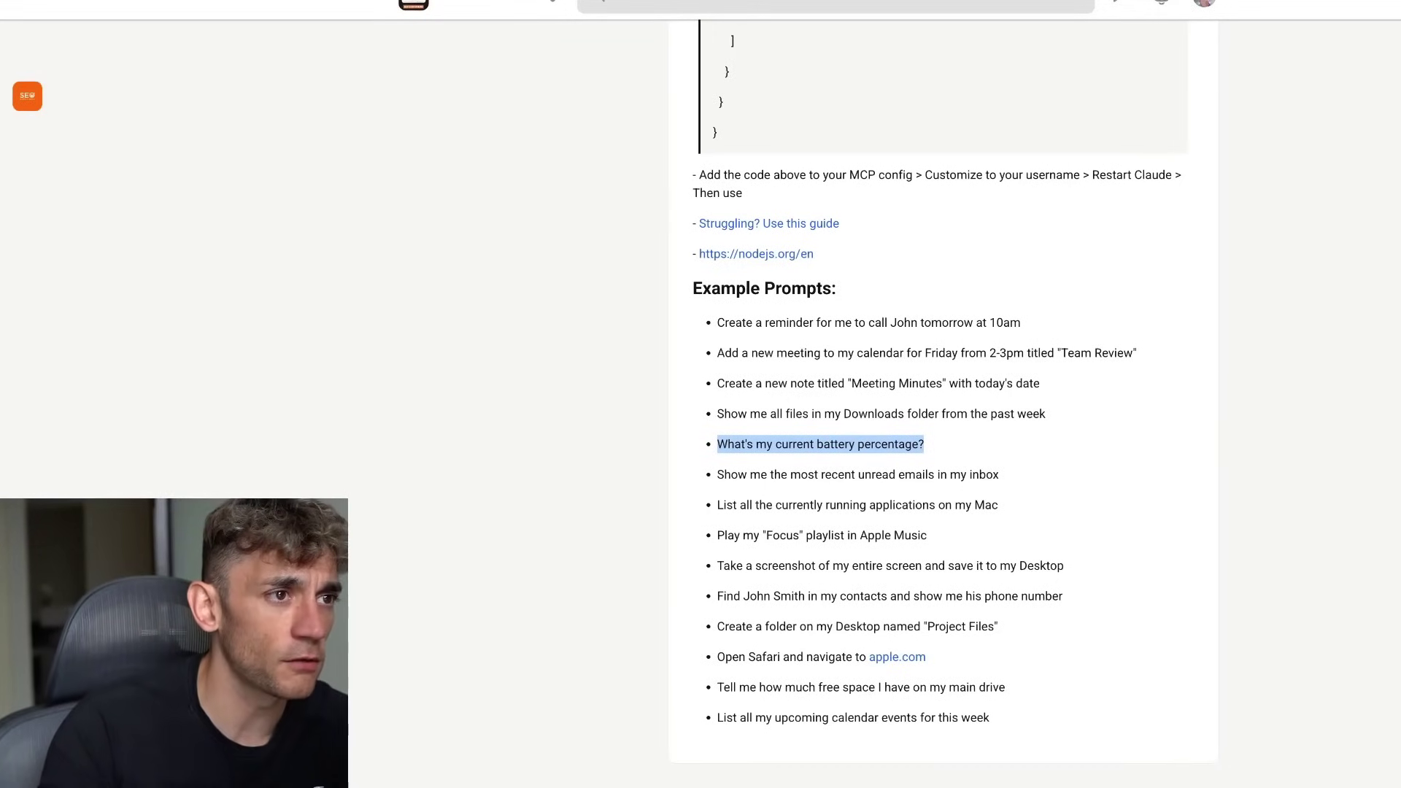
{"action": "mouse_move", "coordinate": [868, 752]}
{"action": "left_click", "coordinate": [746, 751]}
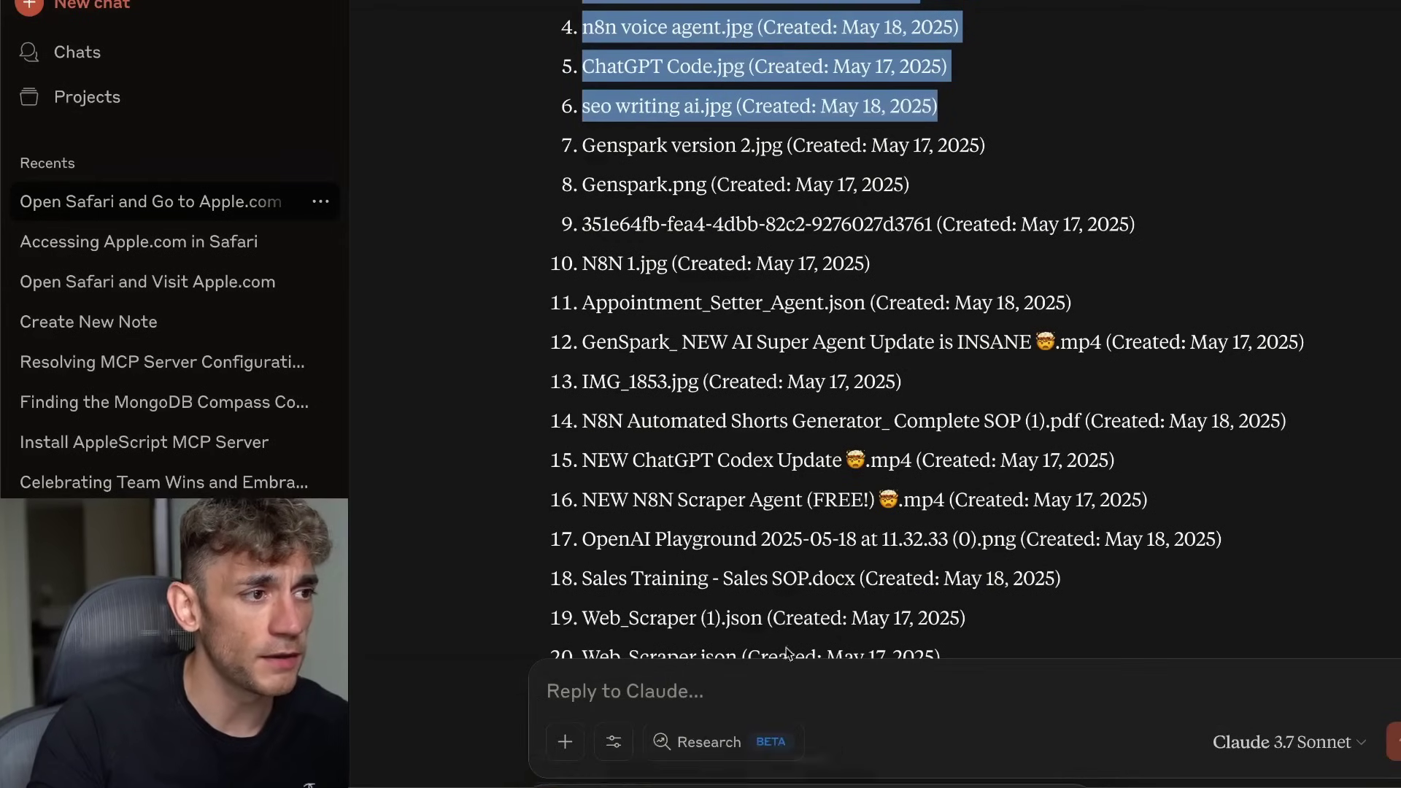
{"action": "left_click", "coordinate": [774, 664]}
{"action": "key", "text": "super+v"}
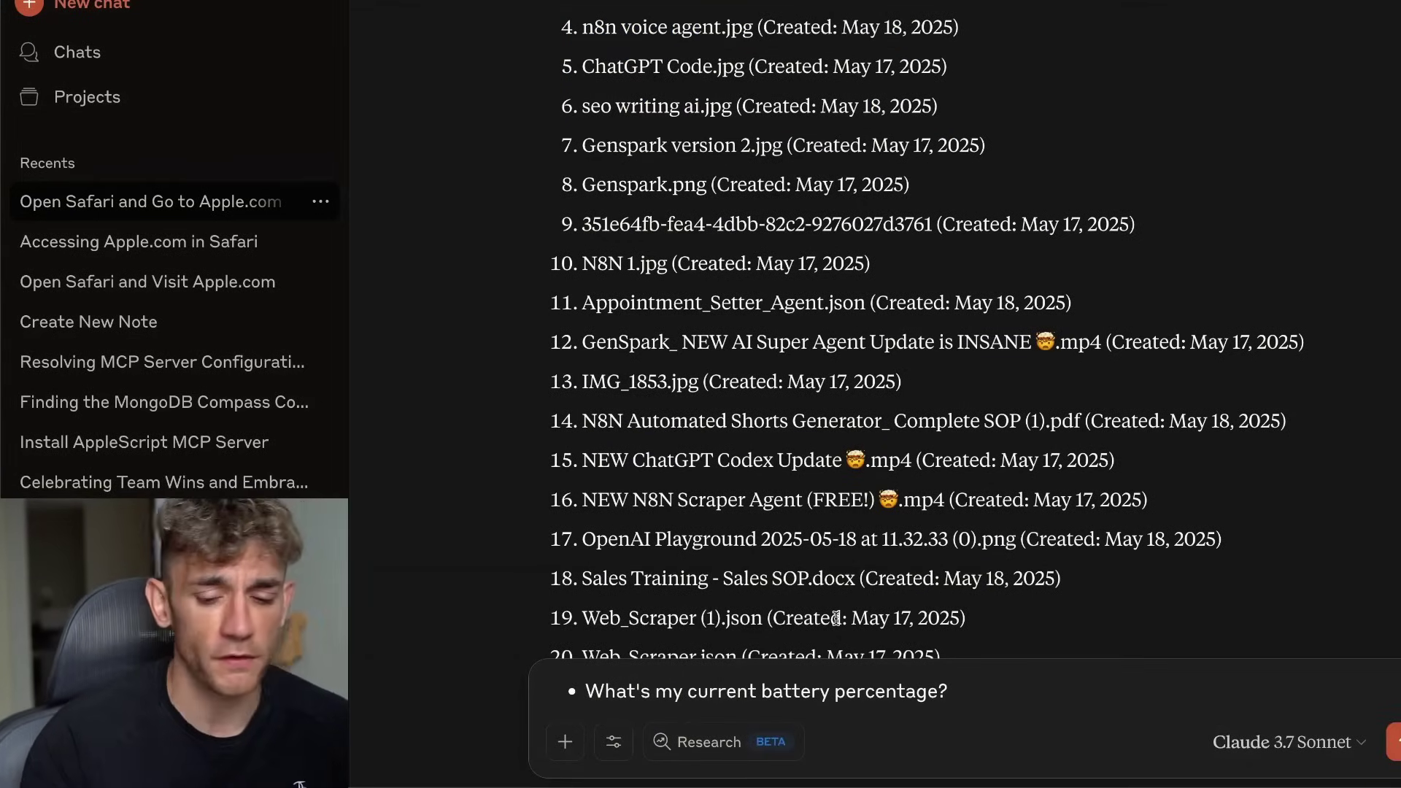
{"action": "key", "text": "BackSpace"}
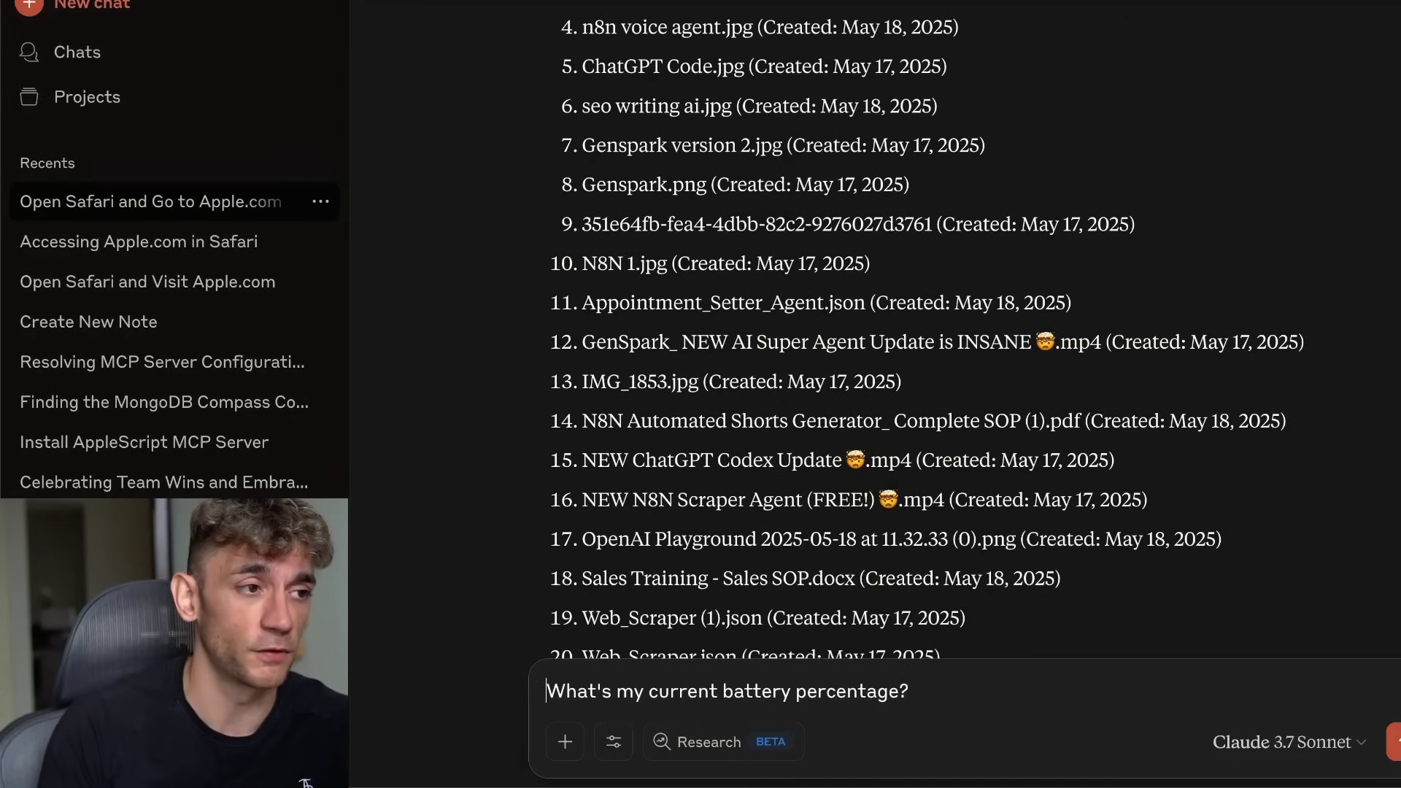
- Send the battery percentage prompt and allow Claude to control System Events
{"action": "scroll", "coordinate": [914, 231], "scroll_direction": "down", "scroll_amount": 5}
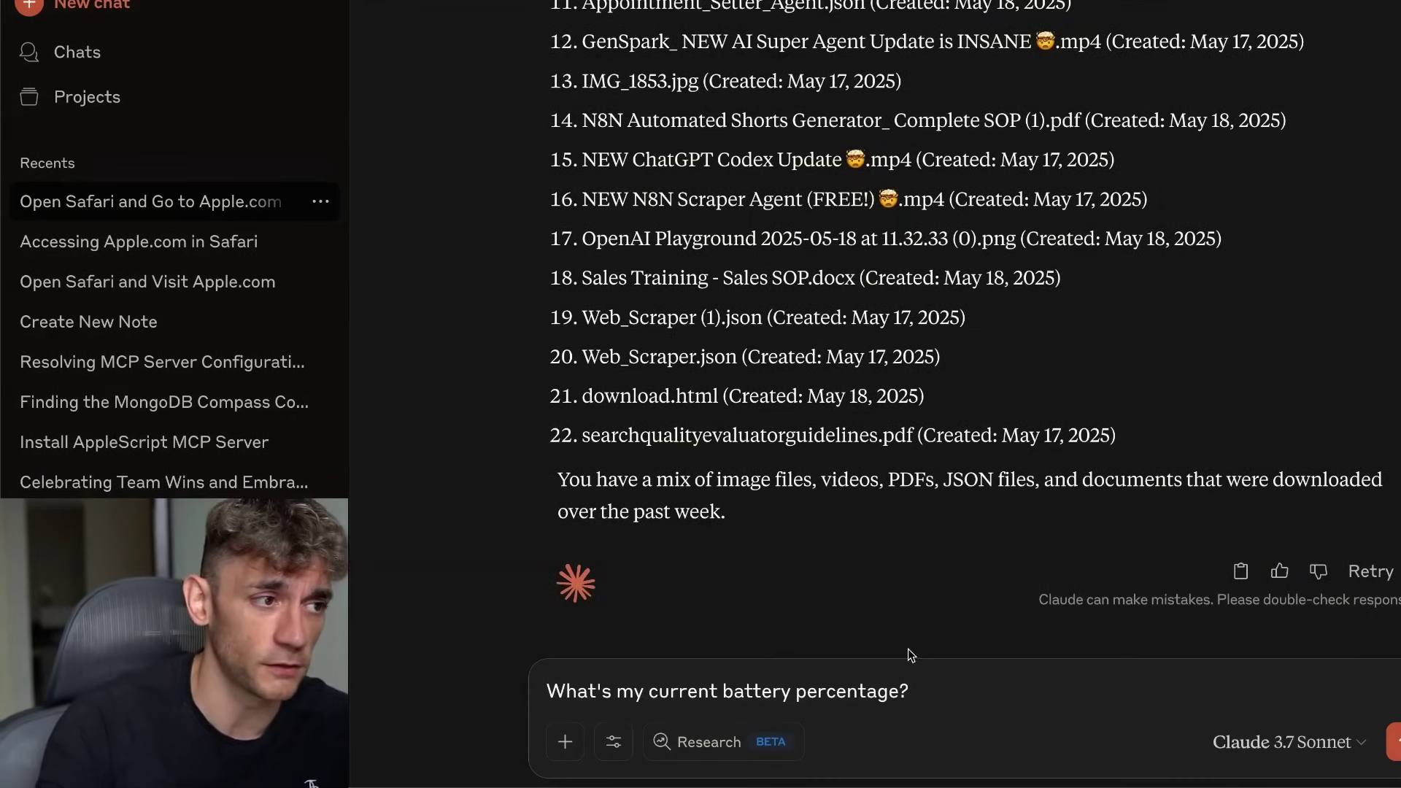
{"action": "triple_click", "coordinate": [919, 688]}
{"action": "left_click", "coordinate": [930, 689]}
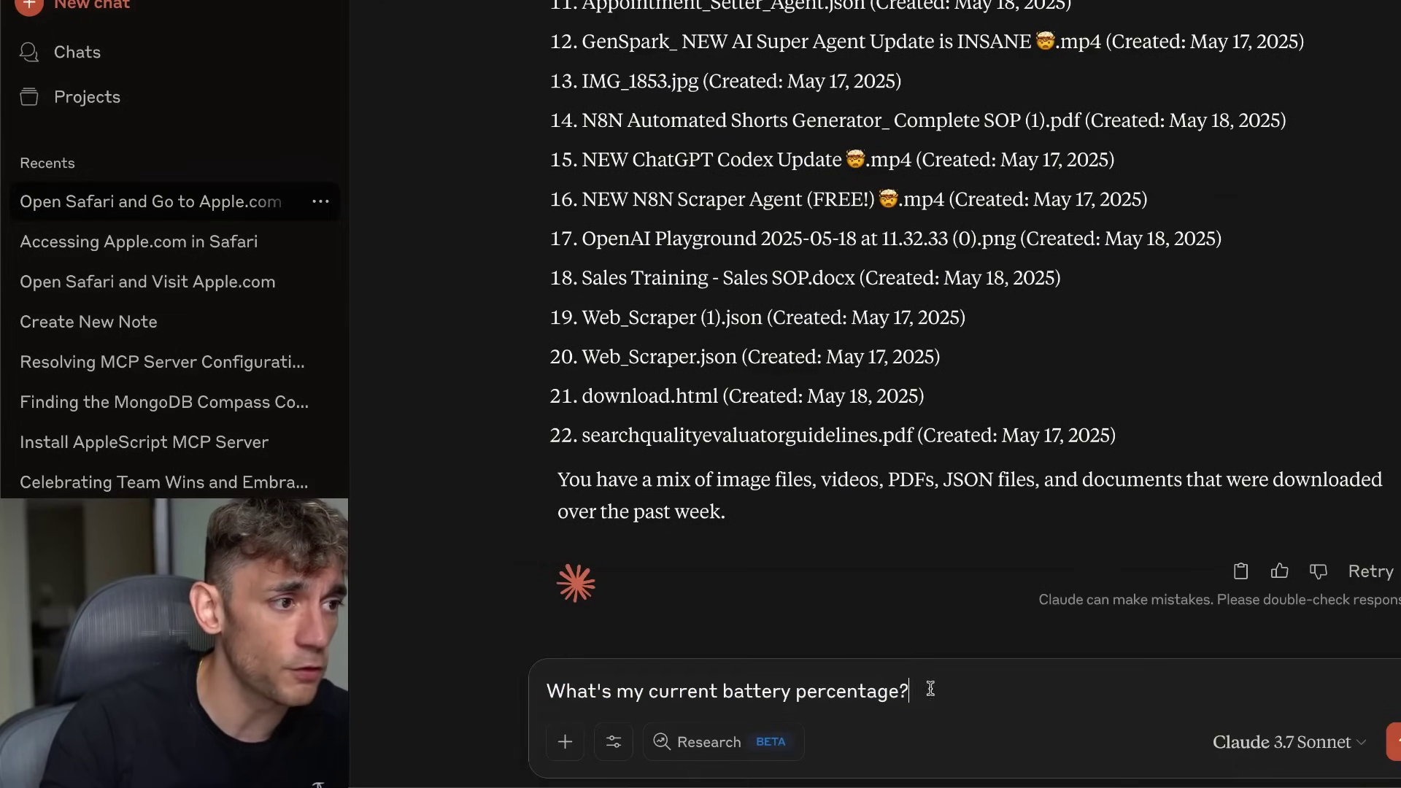
{"action": "triple_click", "coordinate": [557, 689]}
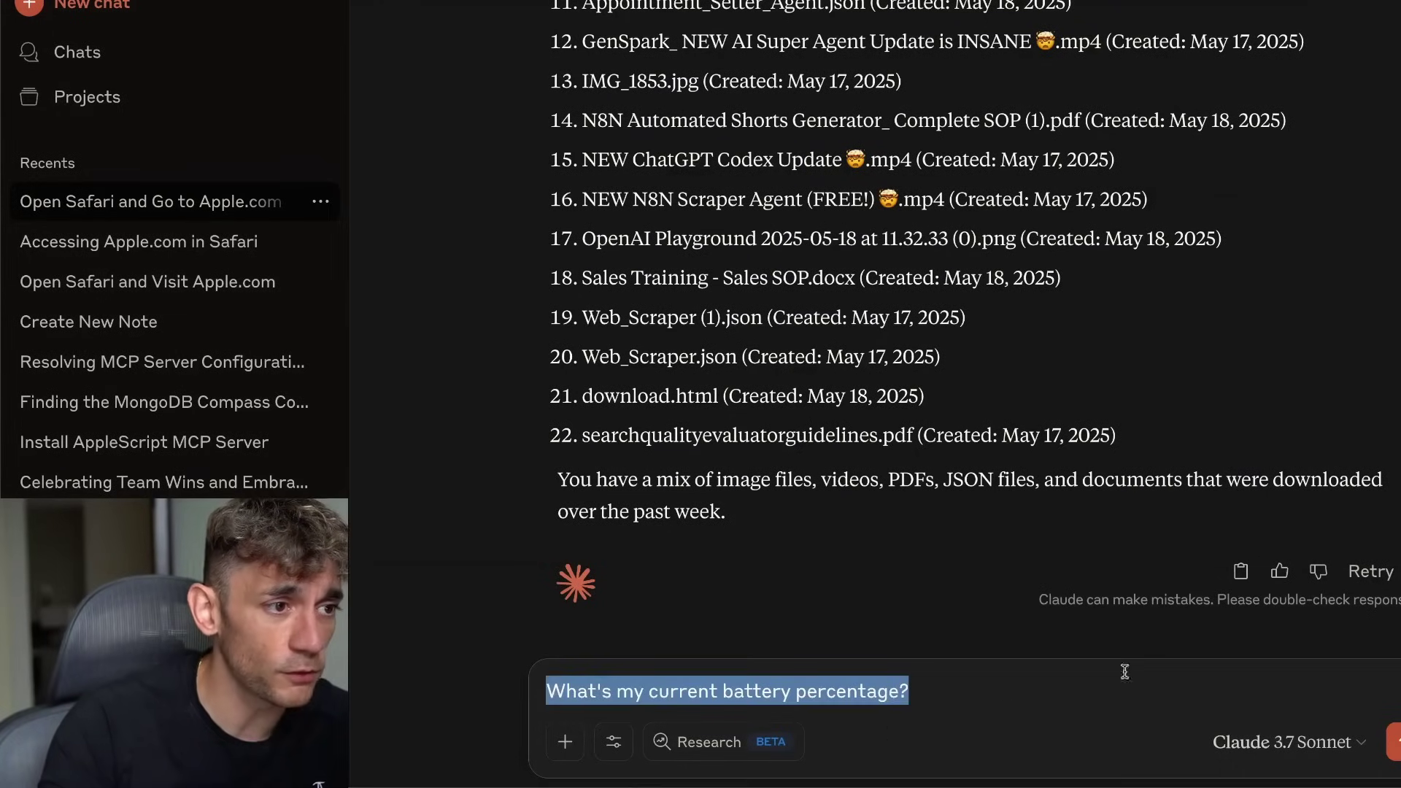
{"action": "left_click", "coordinate": [1395, 741]}
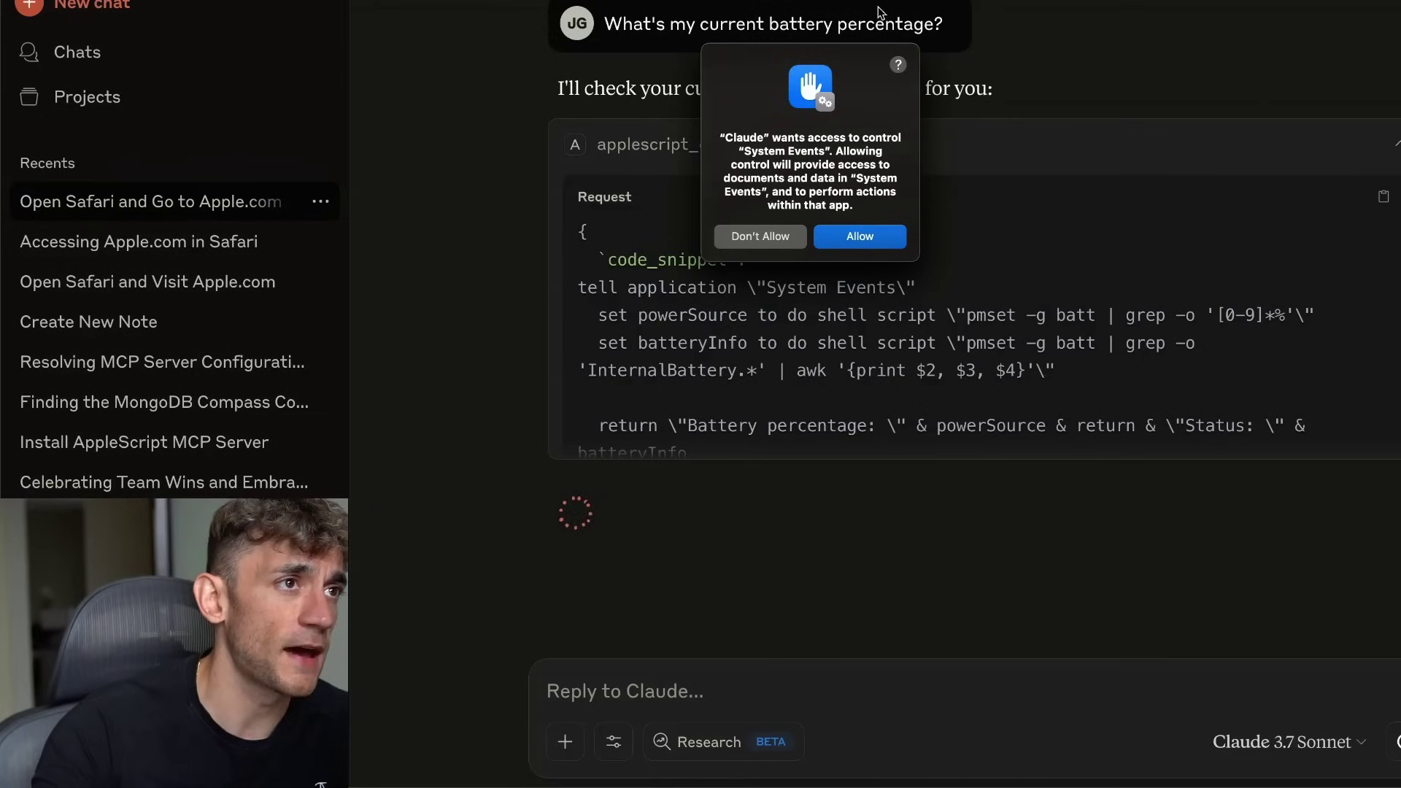
{"action": "left_click", "coordinate": [859, 237]}
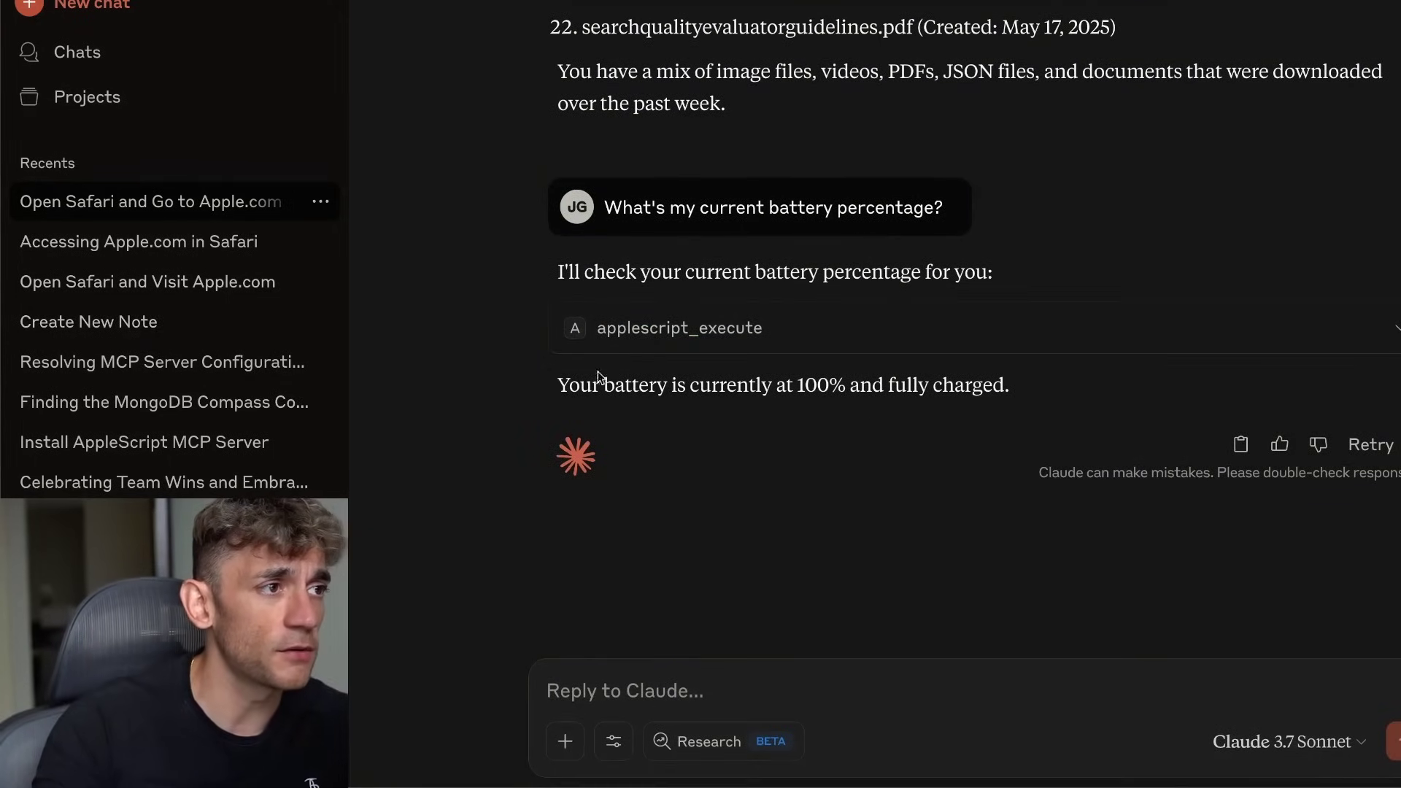
- Highlight the battery question and Claude's reply in the chat
{"action": "left_click_drag", "start_coordinate": [558, 384], "coordinate": [1047, 401]}
{"action": "left_click", "coordinate": [744, 347]}
{"action": "left_click_drag", "start_coordinate": [487, 149], "coordinate": [1157, 584]}
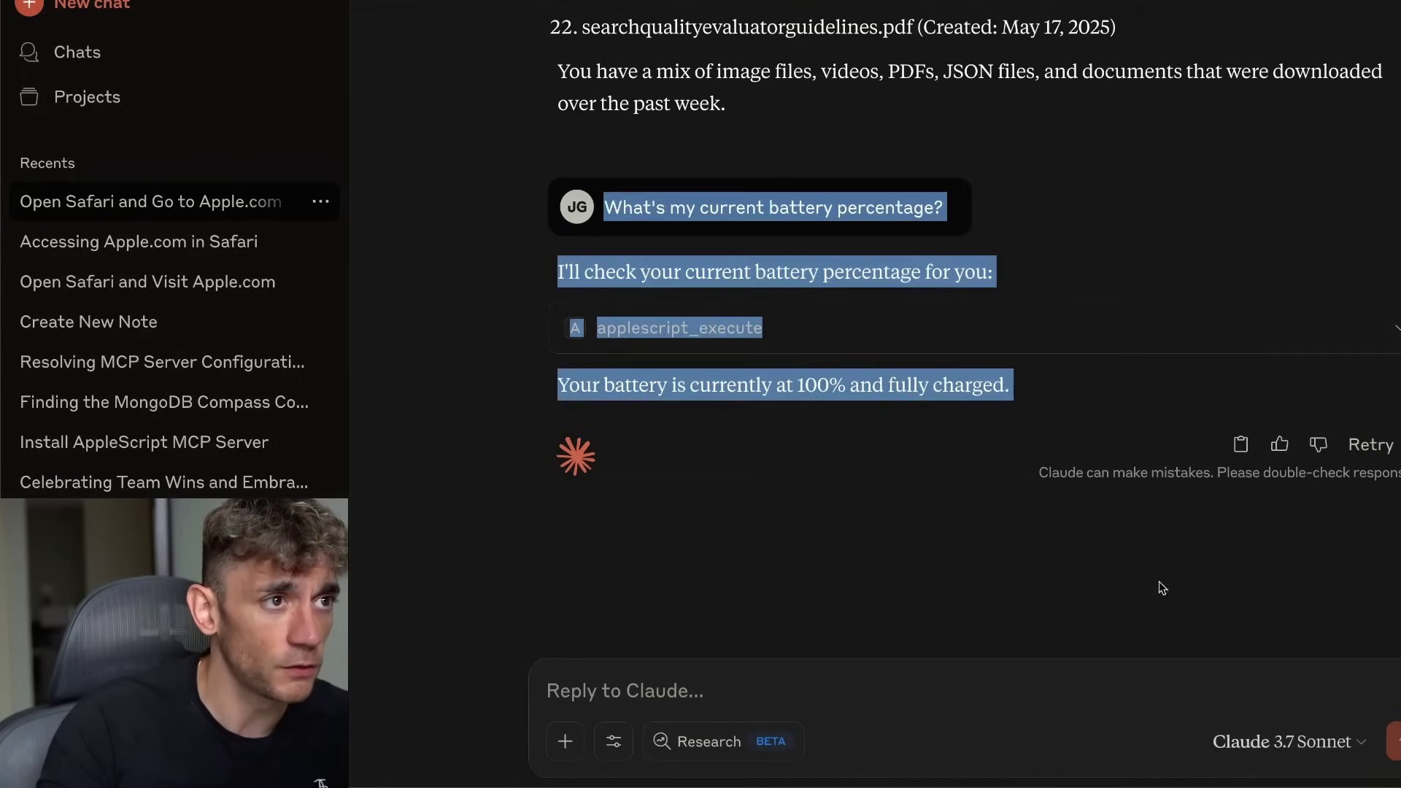
{"action": "left_click", "coordinate": [919, 380]}
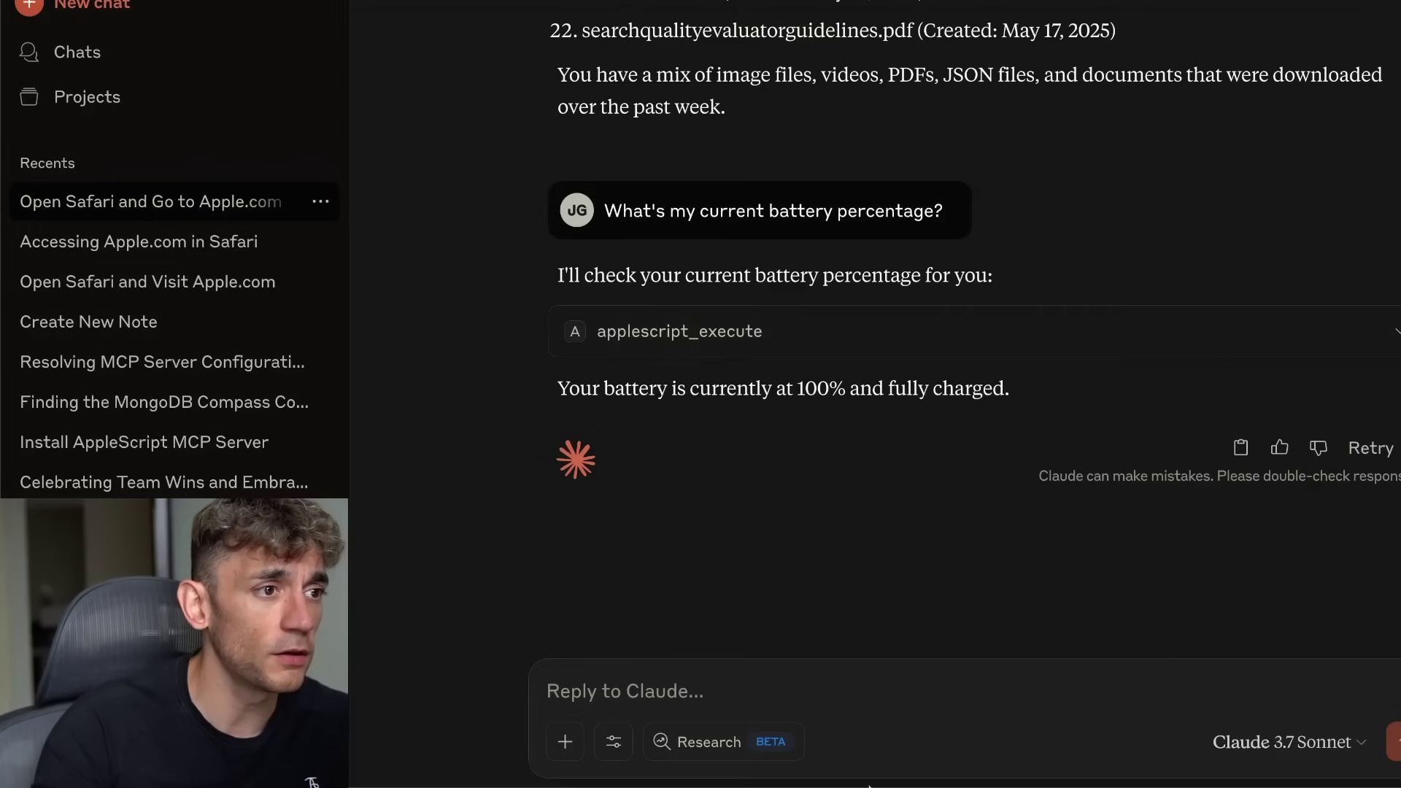
{"action": "scroll", "coordinate": [839, 272], "scroll_direction": "up", "scroll_amount": 1}
{"action": "scroll", "coordinate": [836, 265], "scroll_direction": "up", "scroll_amount": 3}
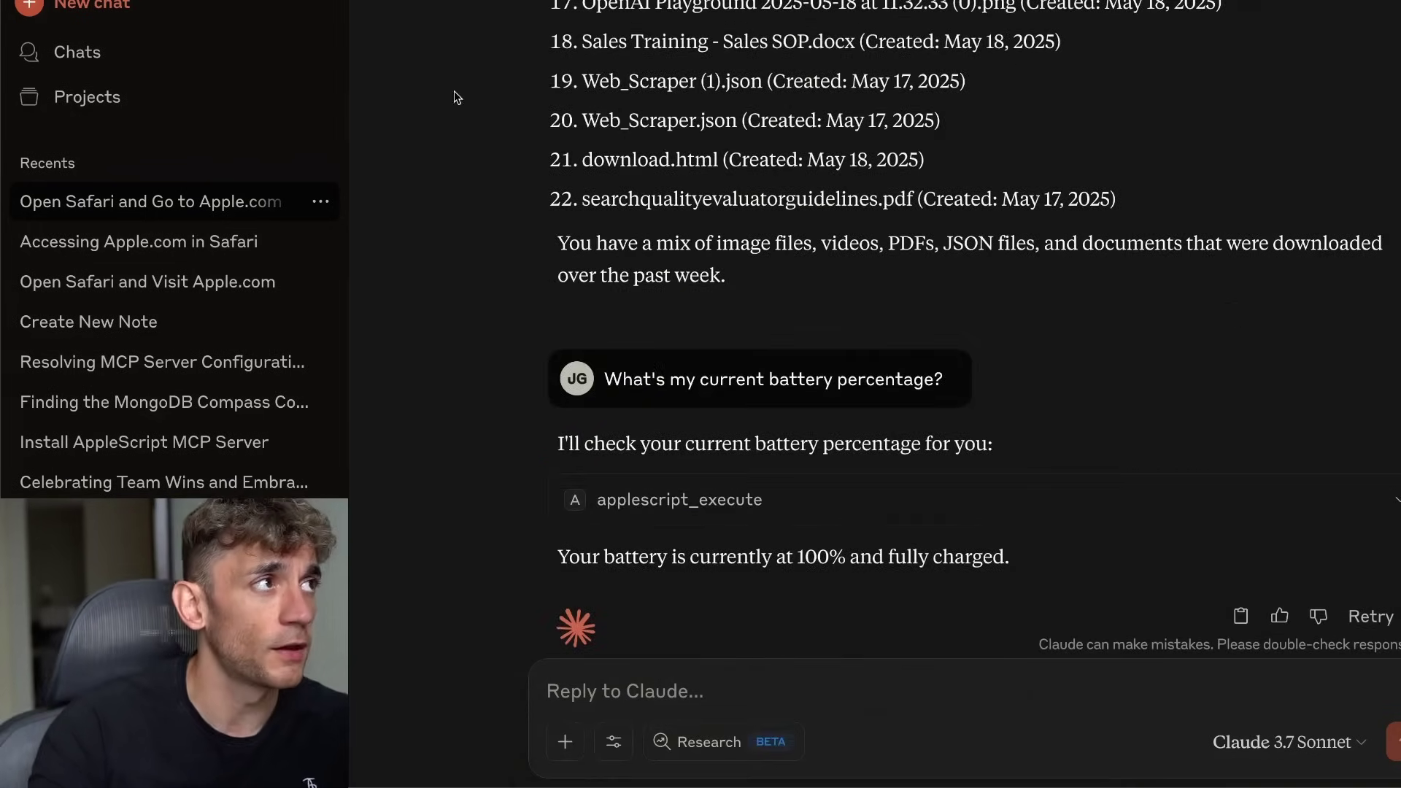
- Switch to the applescript-mcp GitHub page in the browser and highlight the README's title
{"action": "mouse_move", "coordinate": [1005, 784]}
{"action": "left_click", "coordinate": [613, 736]}
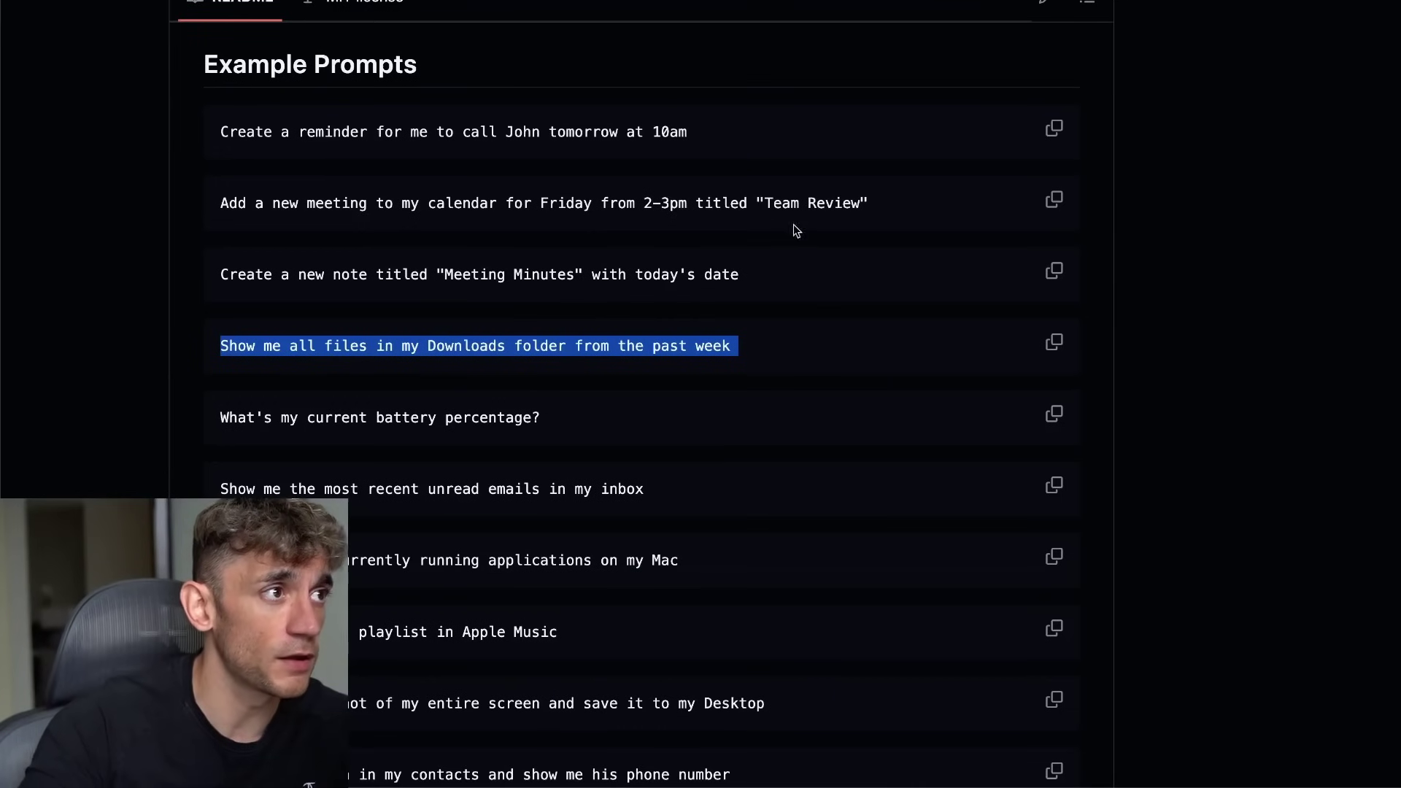
{"action": "scroll", "coordinate": [794, 231], "scroll_direction": "up", "scroll_amount": 20}
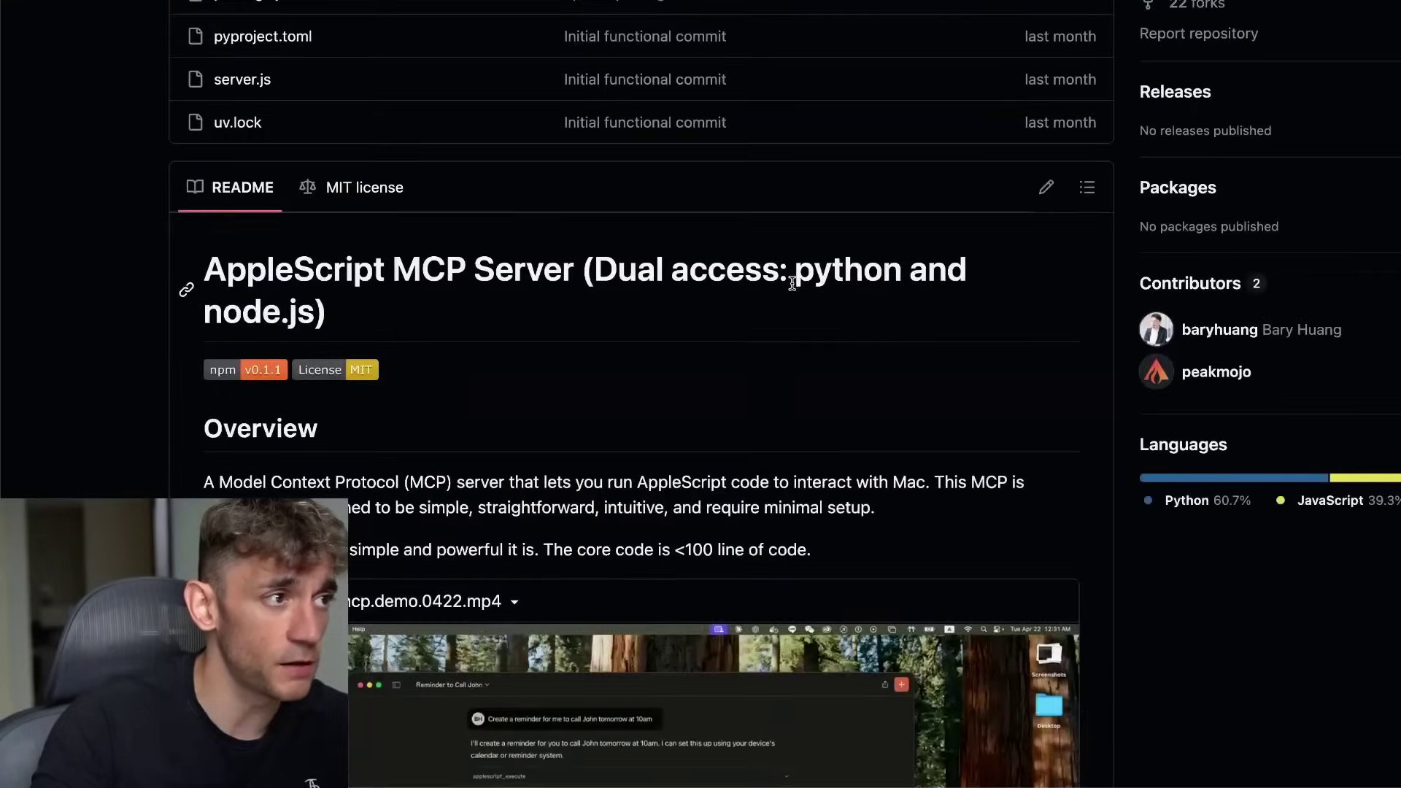
{"action": "scroll", "coordinate": [476, 469], "scroll_direction": "down", "scroll_amount": 8}
{"action": "left_click_drag", "start_coordinate": [205, 110], "coordinate": [677, 153]}
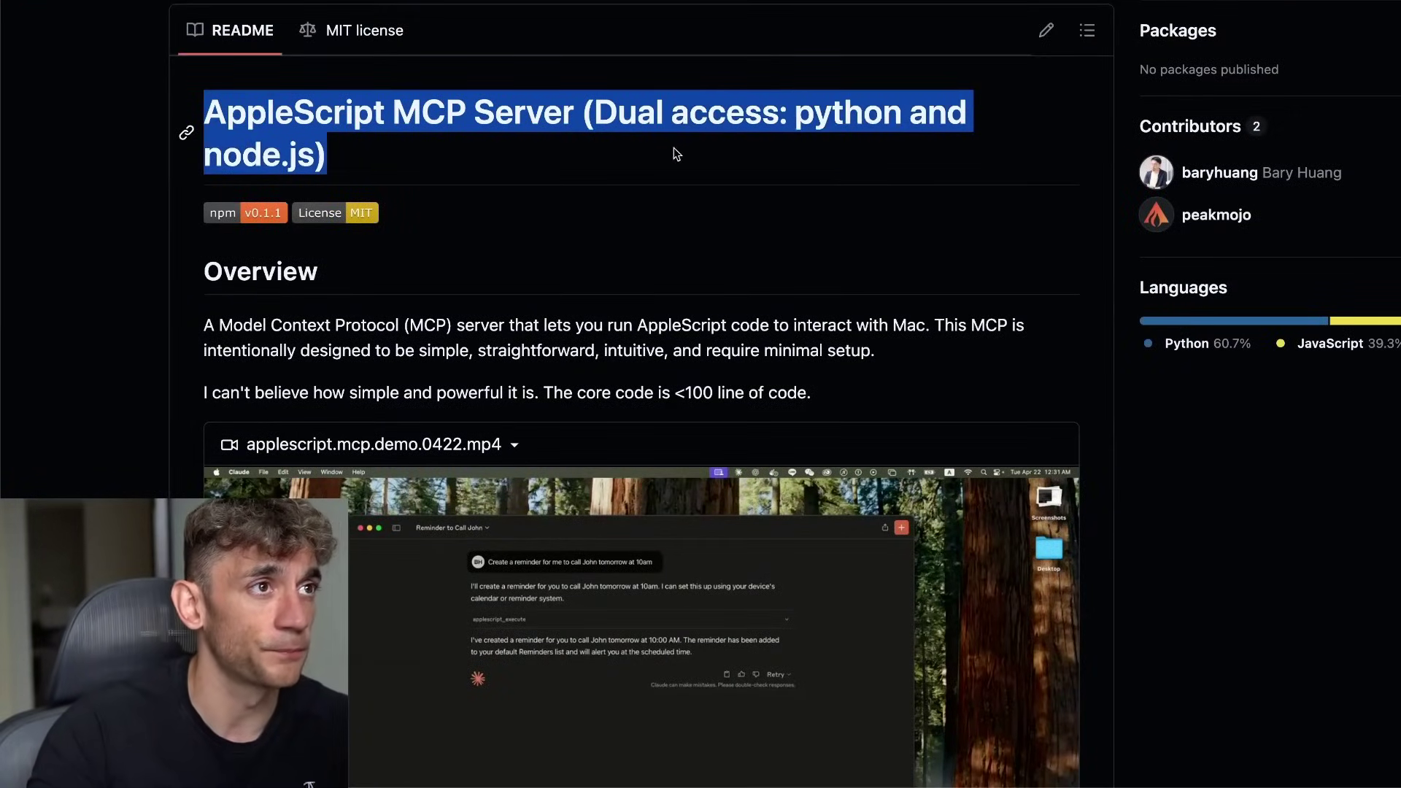
{"action": "double_click", "coordinate": [796, 124]}
{"action": "triple_click", "coordinate": [209, 161]}
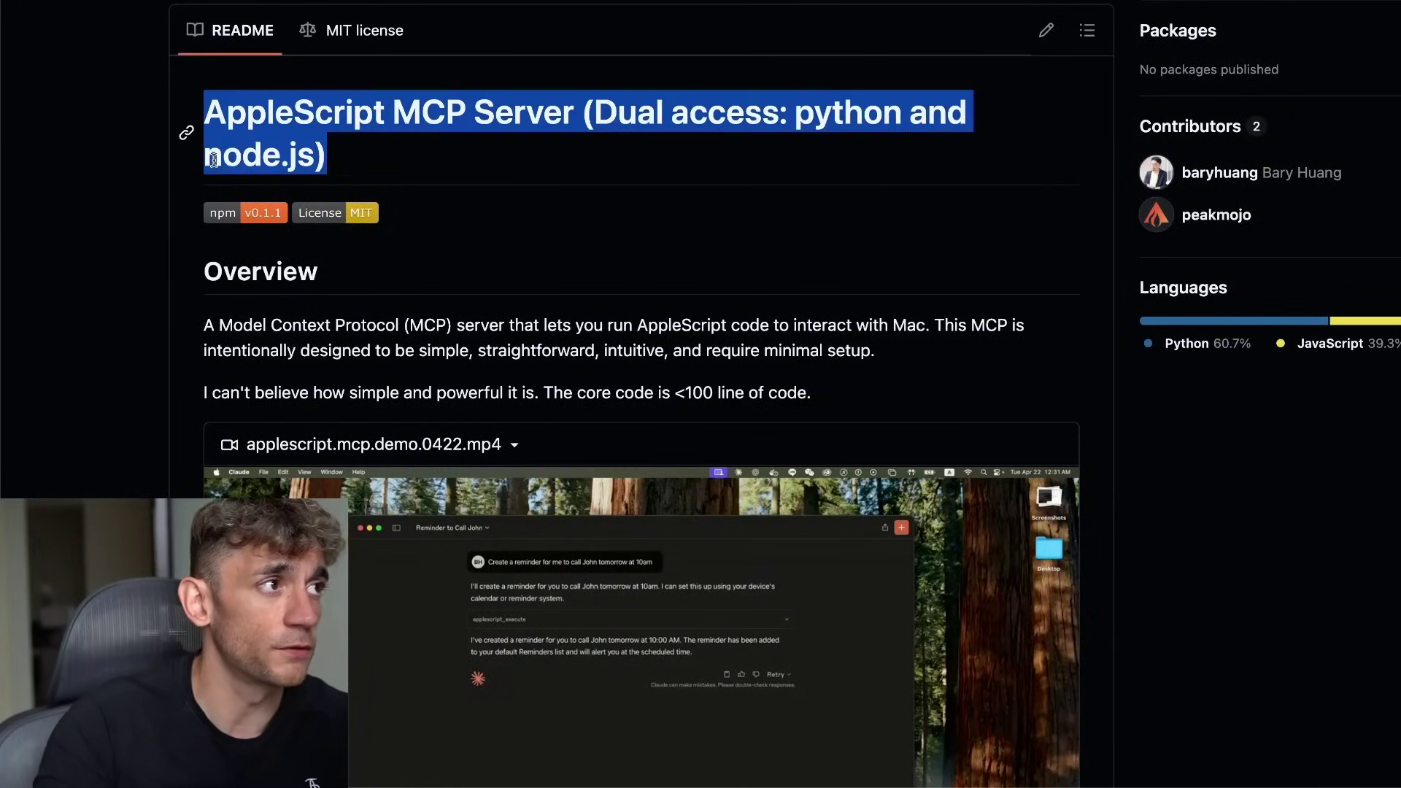
{"action": "scroll", "coordinate": [510, 292], "scroll_direction": "down", "scroll_amount": 1}
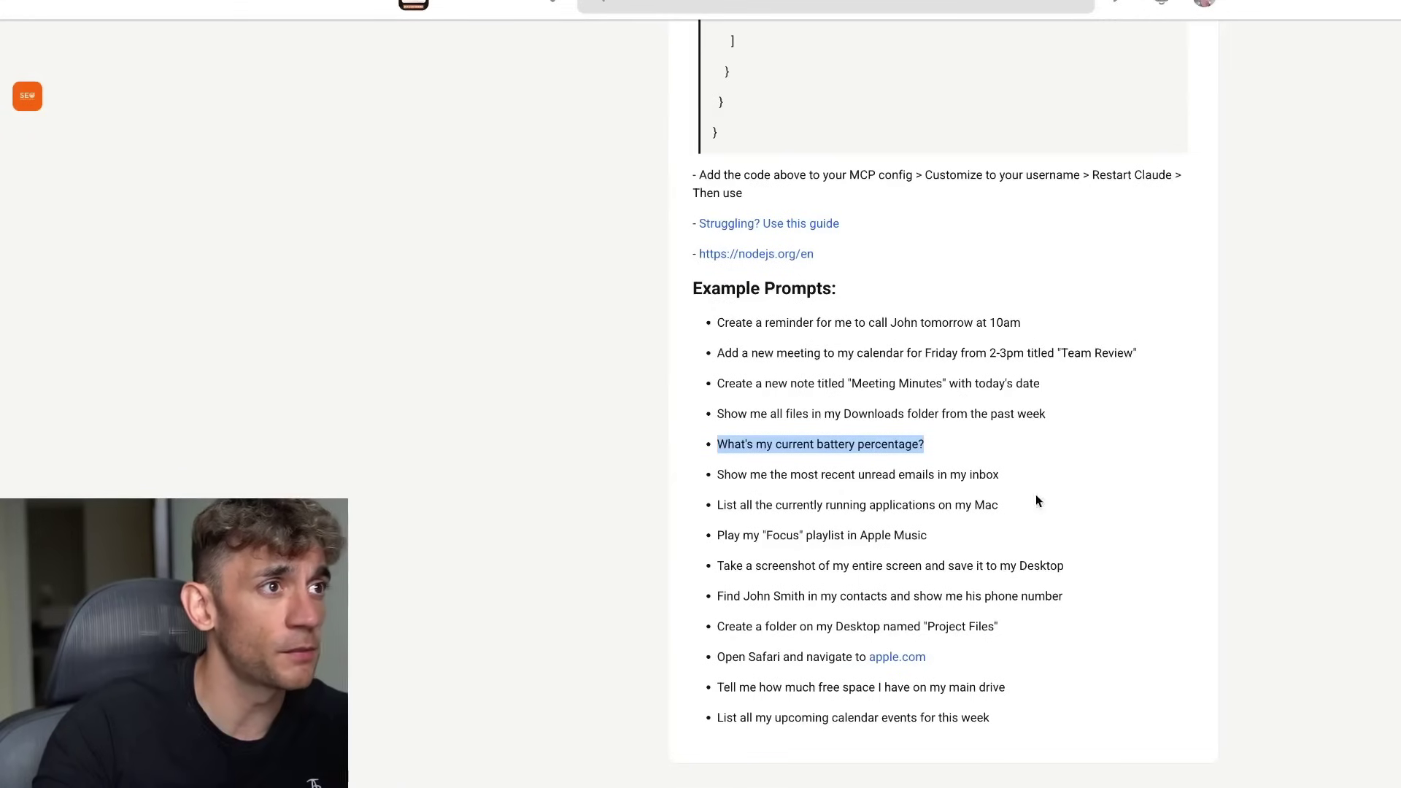
- Highlight the mcpServers configuration code on the course page and return to the Claude chat
{"action": "scroll", "coordinate": [1035, 493], "scroll_direction": "up", "scroll_amount": 5}
{"action": "scroll", "coordinate": [828, 172], "scroll_direction": "up", "scroll_amount": 3}
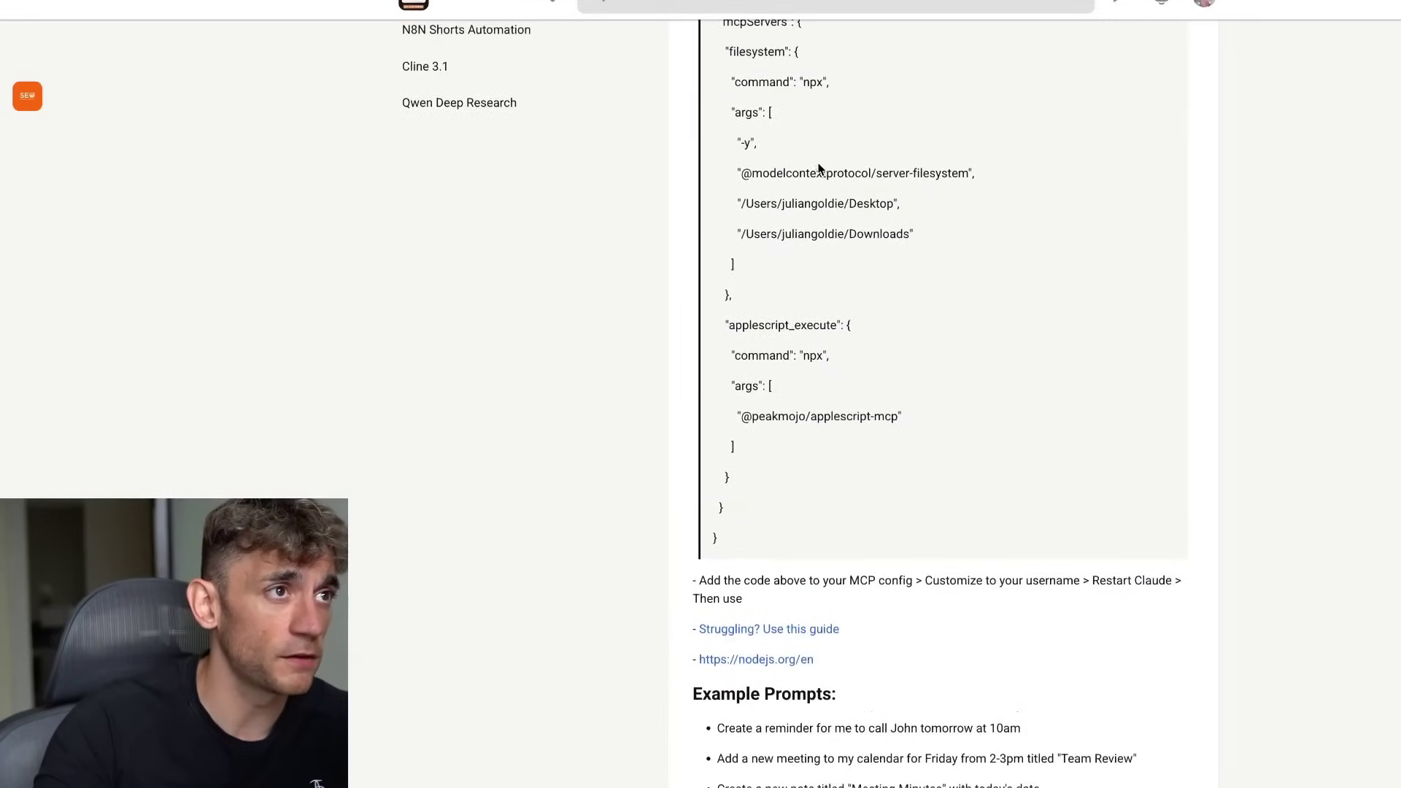
{"action": "left_click_drag", "start_coordinate": [697, 115], "coordinate": [851, 686]}
{"action": "mouse_move", "coordinate": [719, 660]}
{"action": "left_click", "coordinate": [717, 737]}
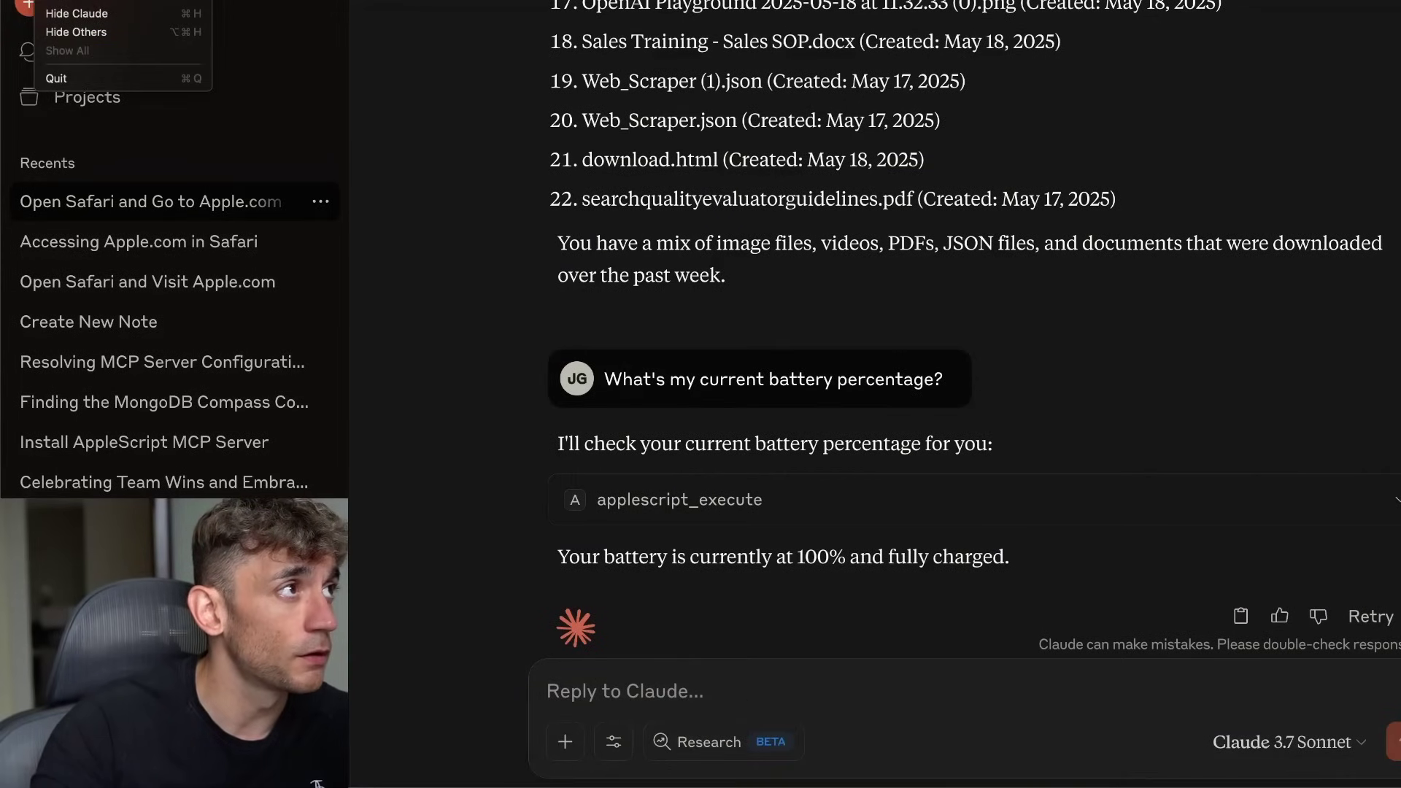
{"action": "key", "text": "Escape"}
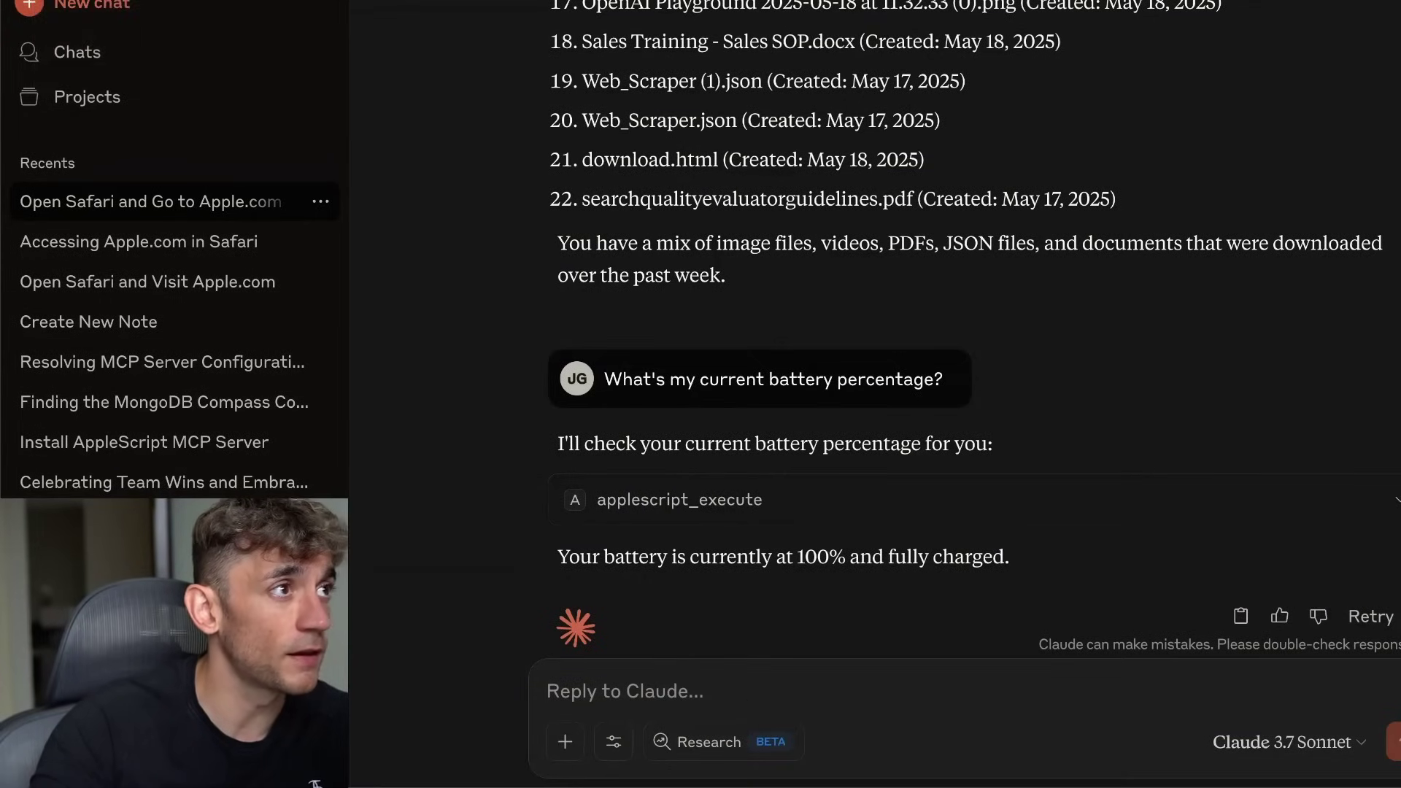
- Show the filesystem and applescript_execute servers in Claude's Developer settings and close the settings window
{"action": "left_click", "coordinate": [121, 241]}
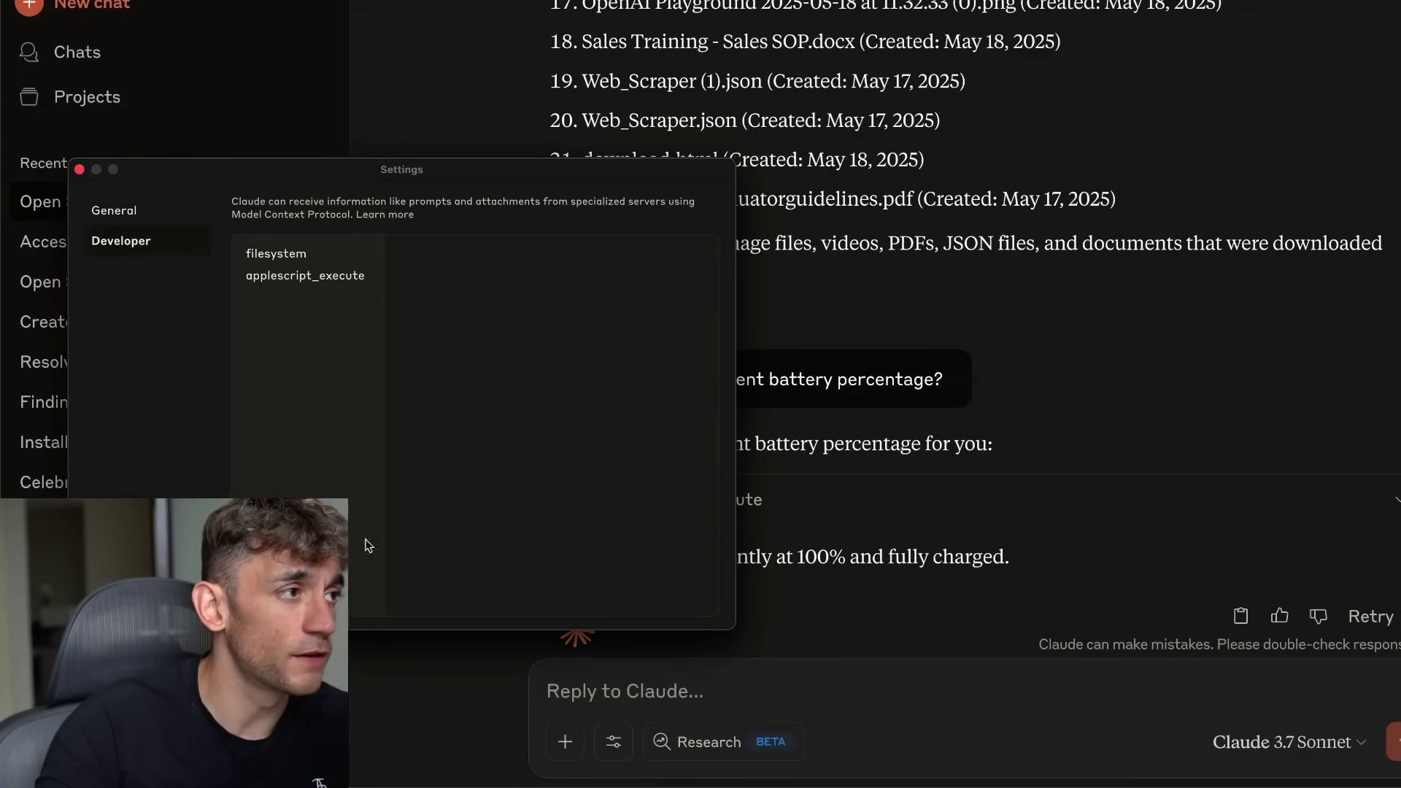
{"action": "left_click", "coordinate": [80, 169]}
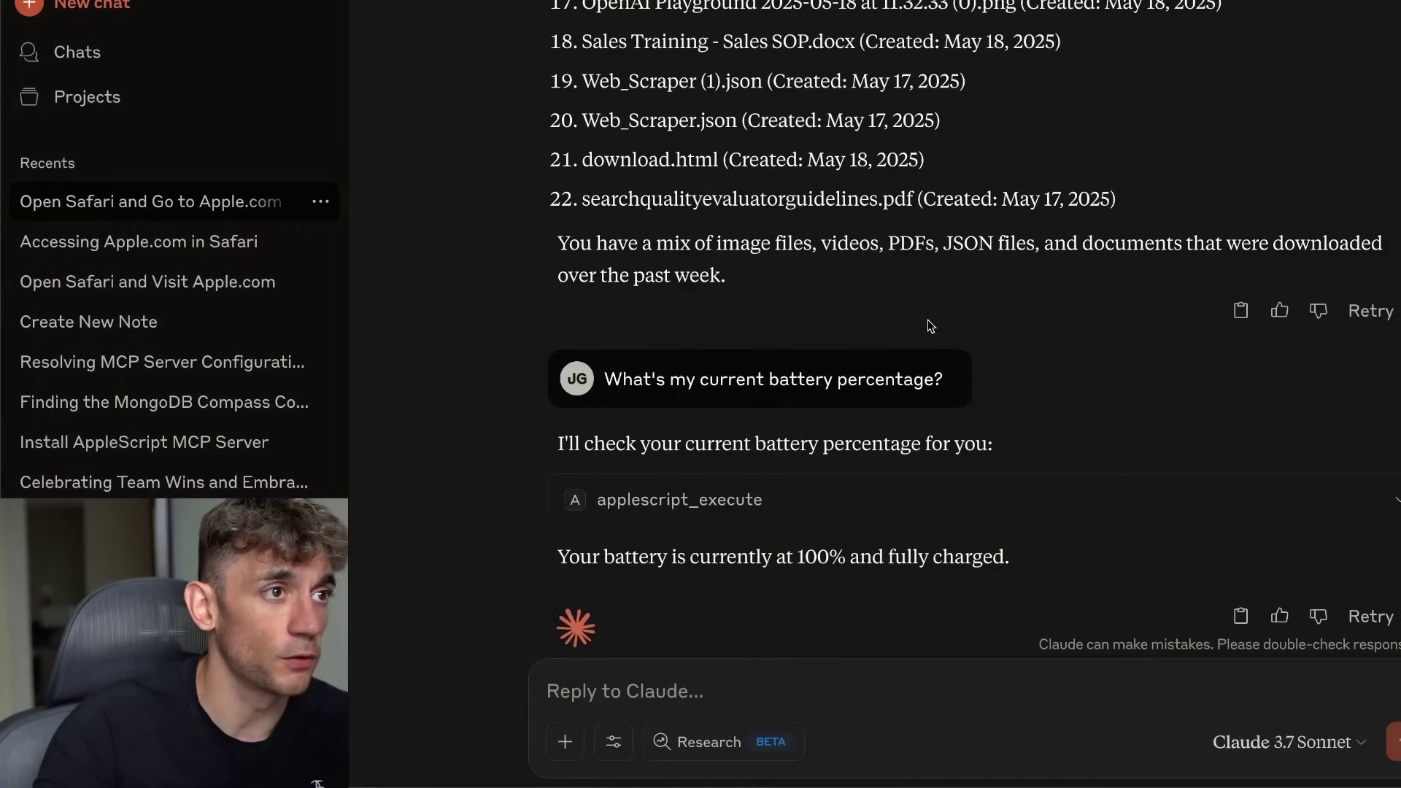
{"action": "scroll", "coordinate": [898, 533], "scroll_direction": "down", "scroll_amount": 3}
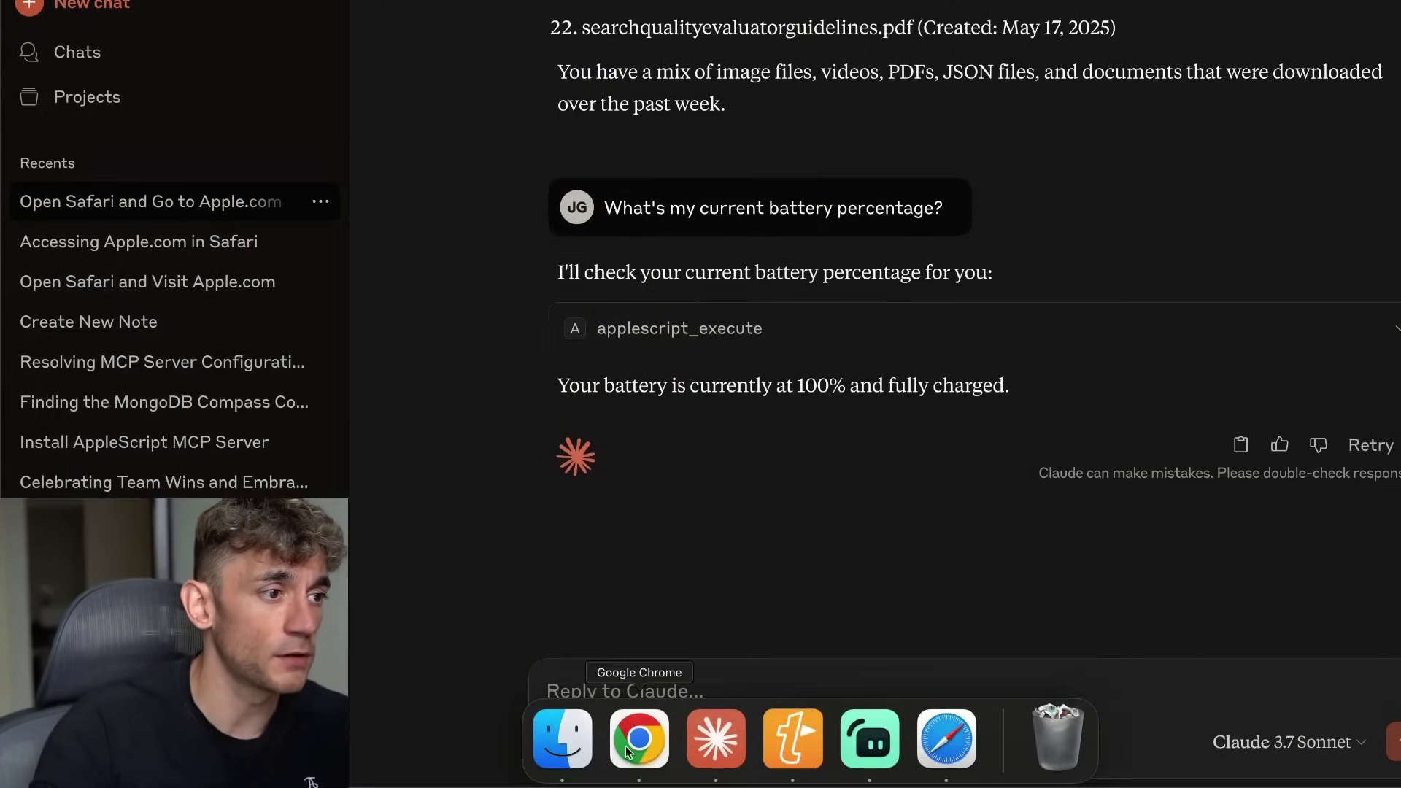
- Switch to Google Chrome and look over the resources and mcpServers code in the New Claude MCP Update lesson
{"action": "left_click", "coordinate": [632, 759]}
{"action": "scroll", "coordinate": [1030, 379], "scroll_direction": "up", "scroll_amount": 5}
{"action": "left_click", "coordinate": [957, 416]}
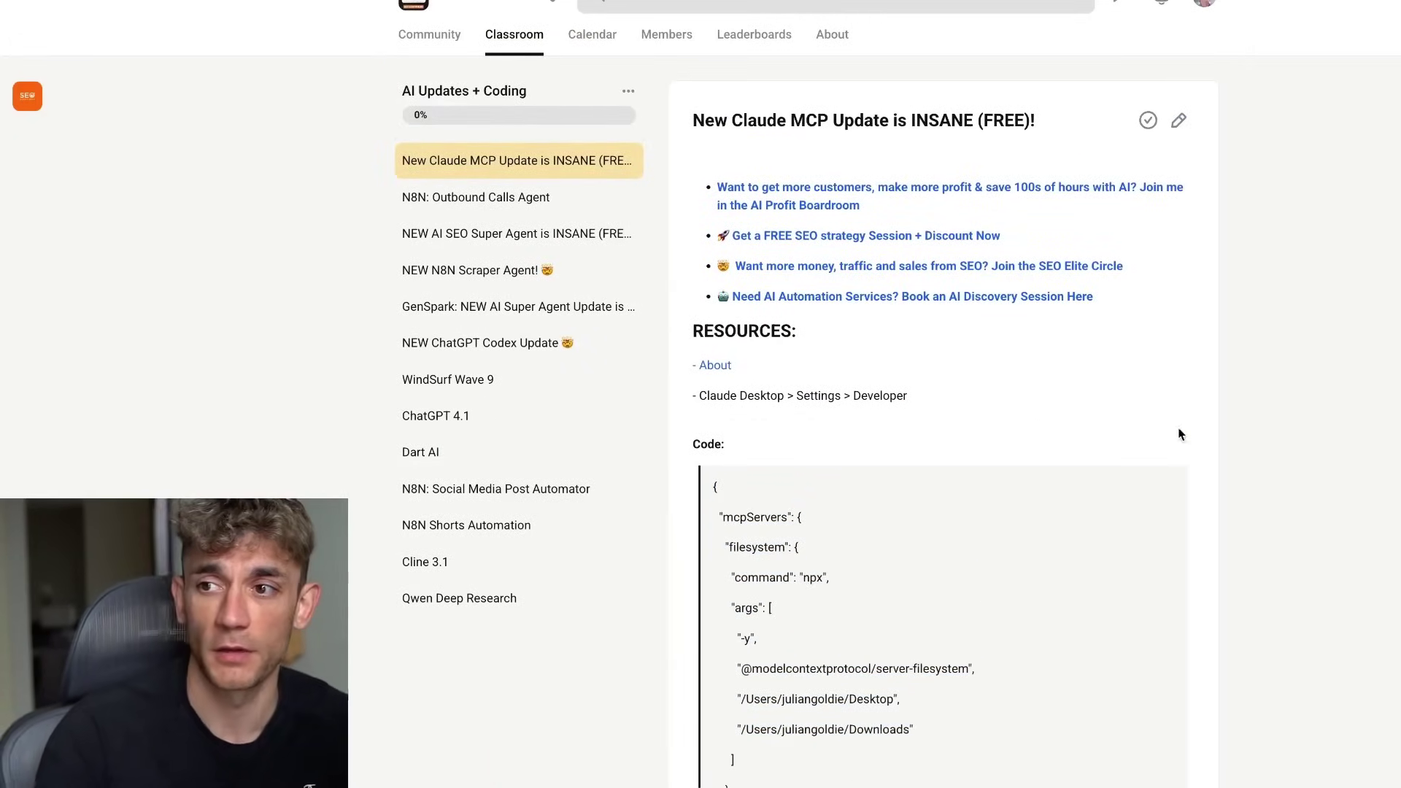
{"action": "scroll", "coordinate": [1179, 431], "scroll_direction": "down", "scroll_amount": 10}
{"action": "scroll", "coordinate": [1179, 417], "scroll_direction": "up", "scroll_amount": 10}
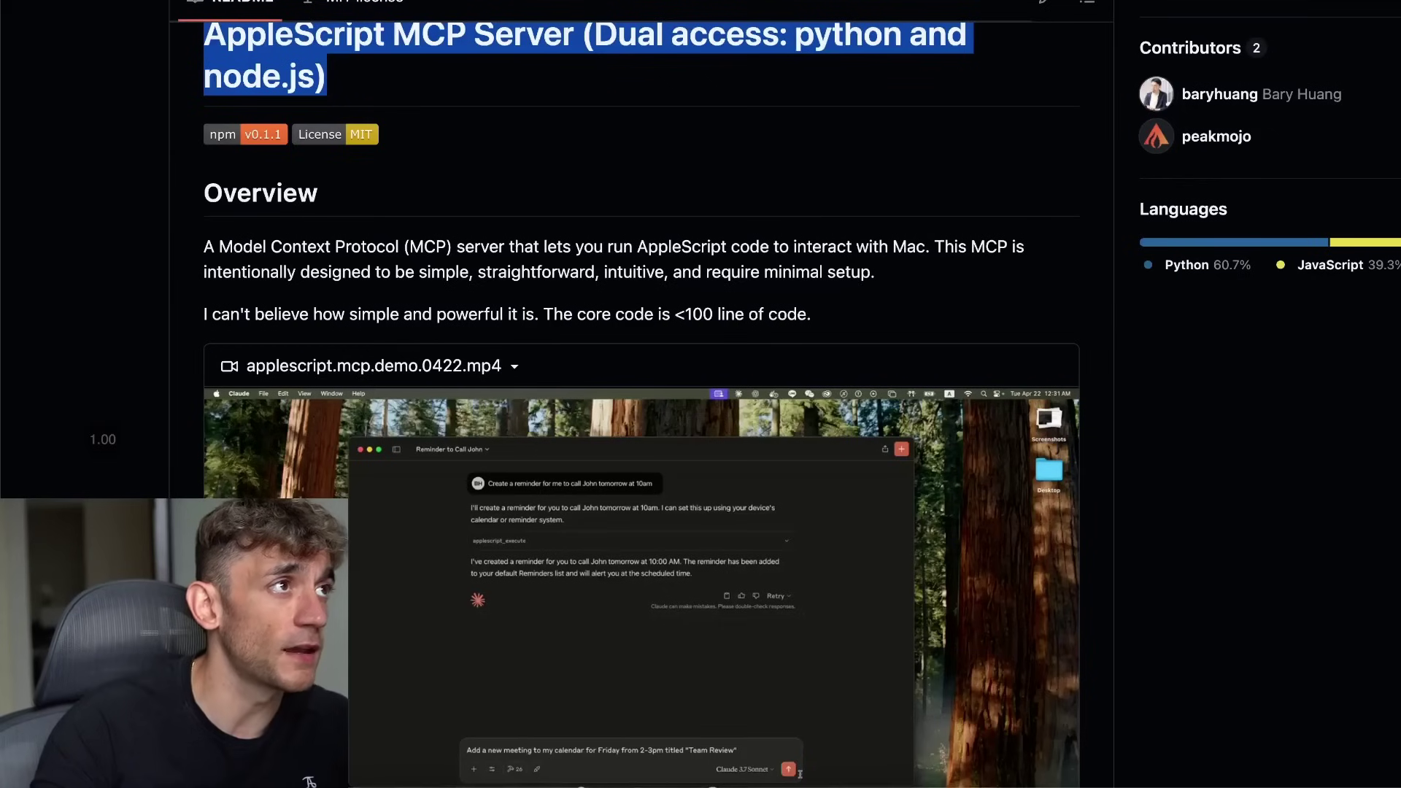
- Highlight the Overview text of the AppleScript MCP Server README on GitHub
{"action": "left_click", "coordinate": [482, 307]}
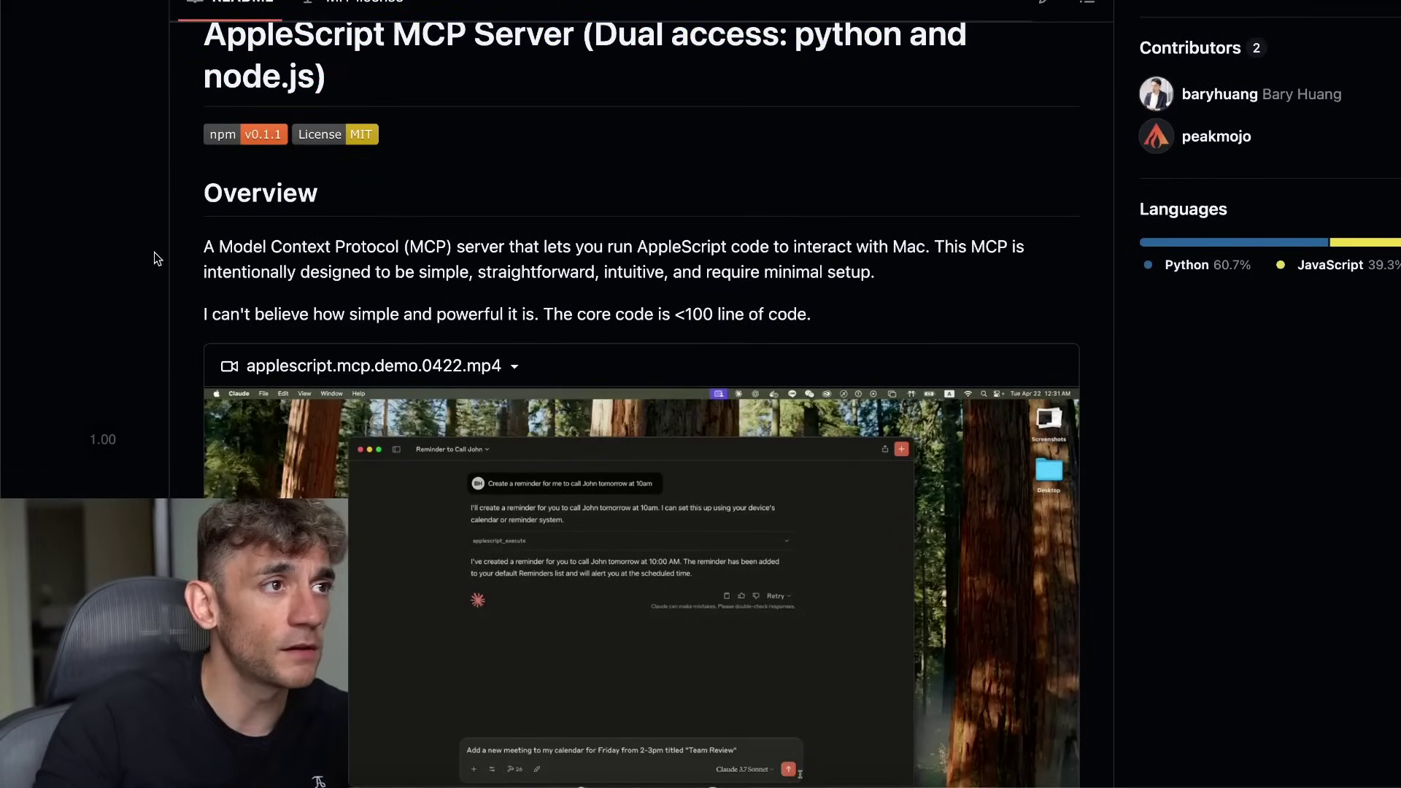
{"action": "left_click_drag", "start_coordinate": [184, 243], "coordinate": [925, 246]}
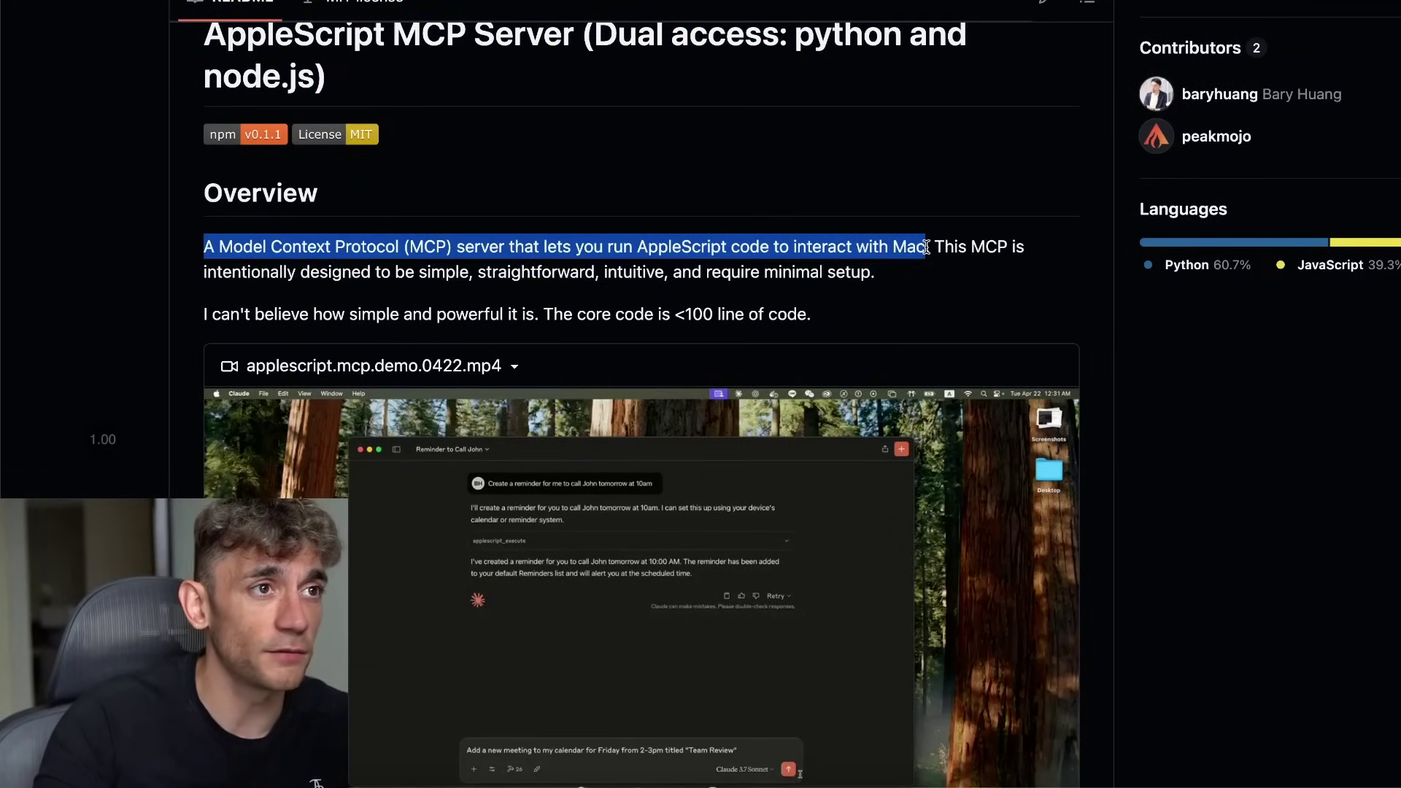
{"action": "left_click", "coordinate": [614, 197]}
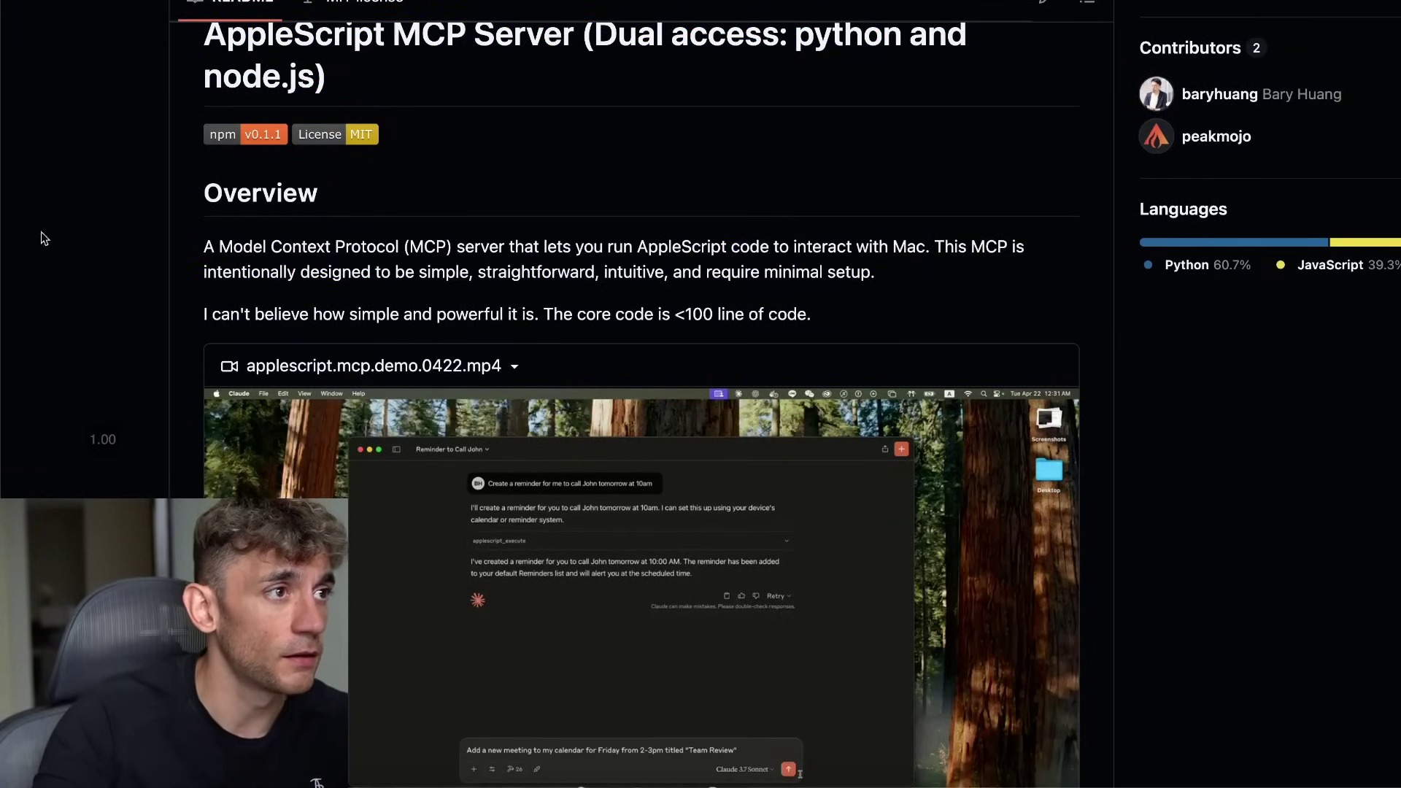
{"action": "left_click_drag", "start_coordinate": [193, 241], "coordinate": [916, 321]}
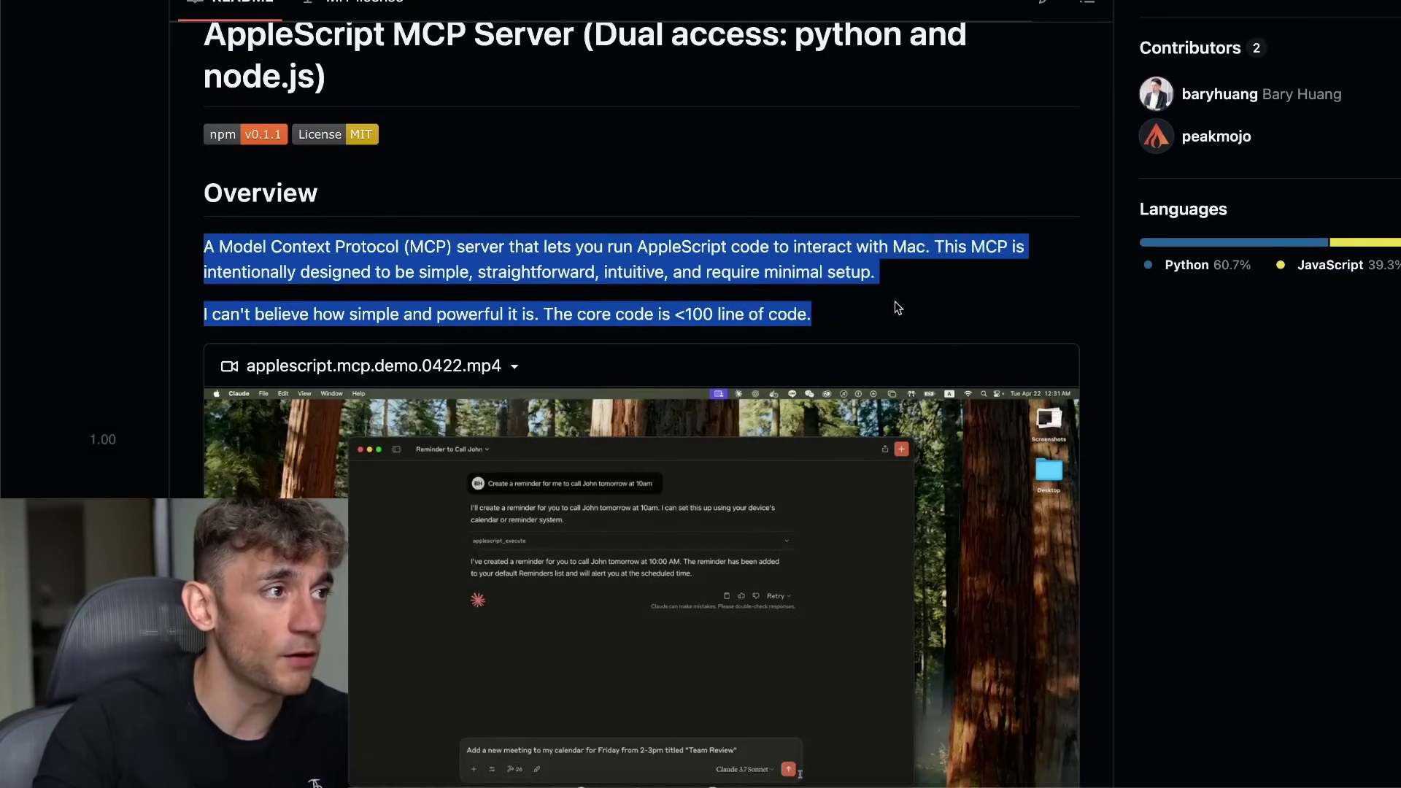
- Go through the README's features and example prompts, highlighting "Show me the most recent unread emails in my inbox"
{"action": "scroll", "coordinate": [897, 307], "scroll_direction": "down", "scroll_amount": 5}
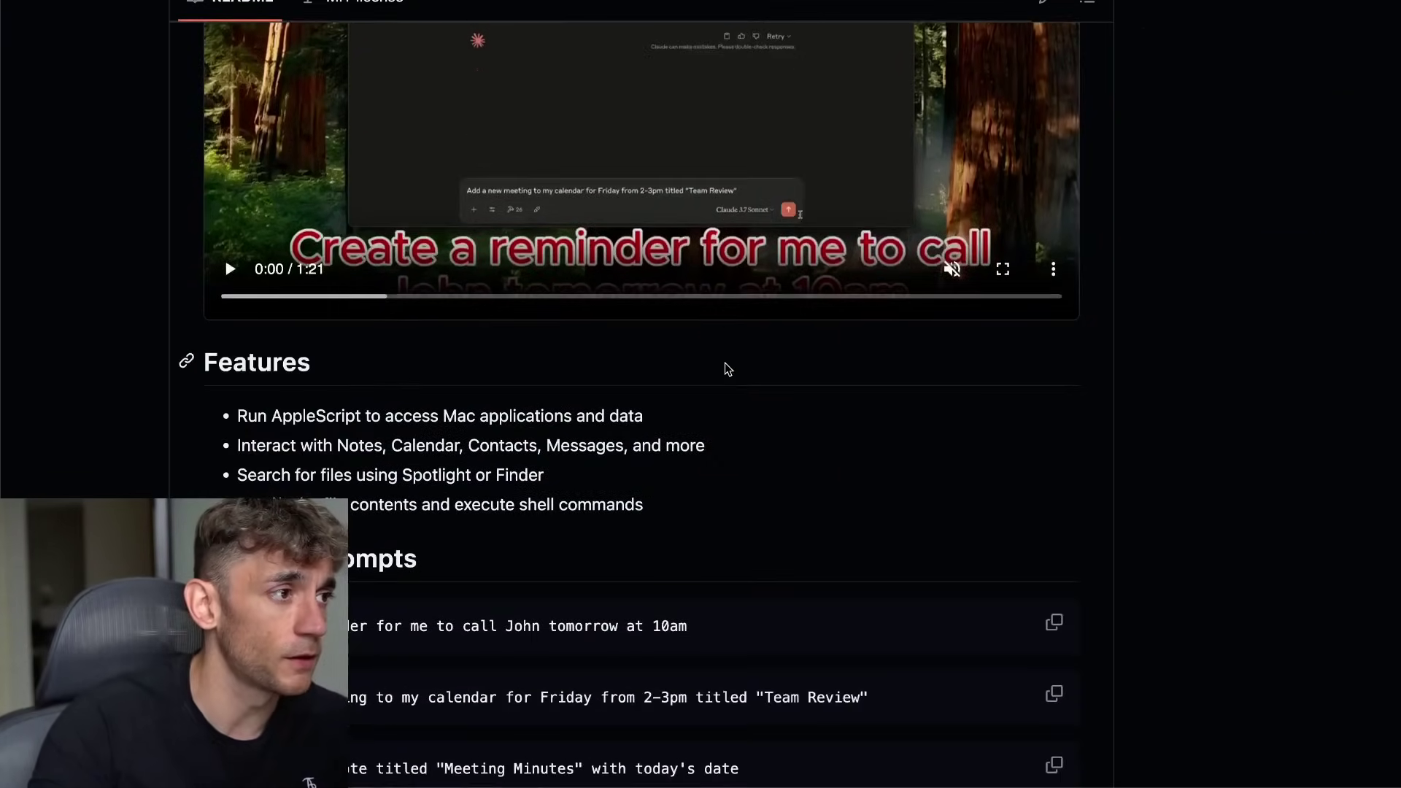
{"action": "scroll", "coordinate": [727, 369], "scroll_direction": "down", "scroll_amount": 7}
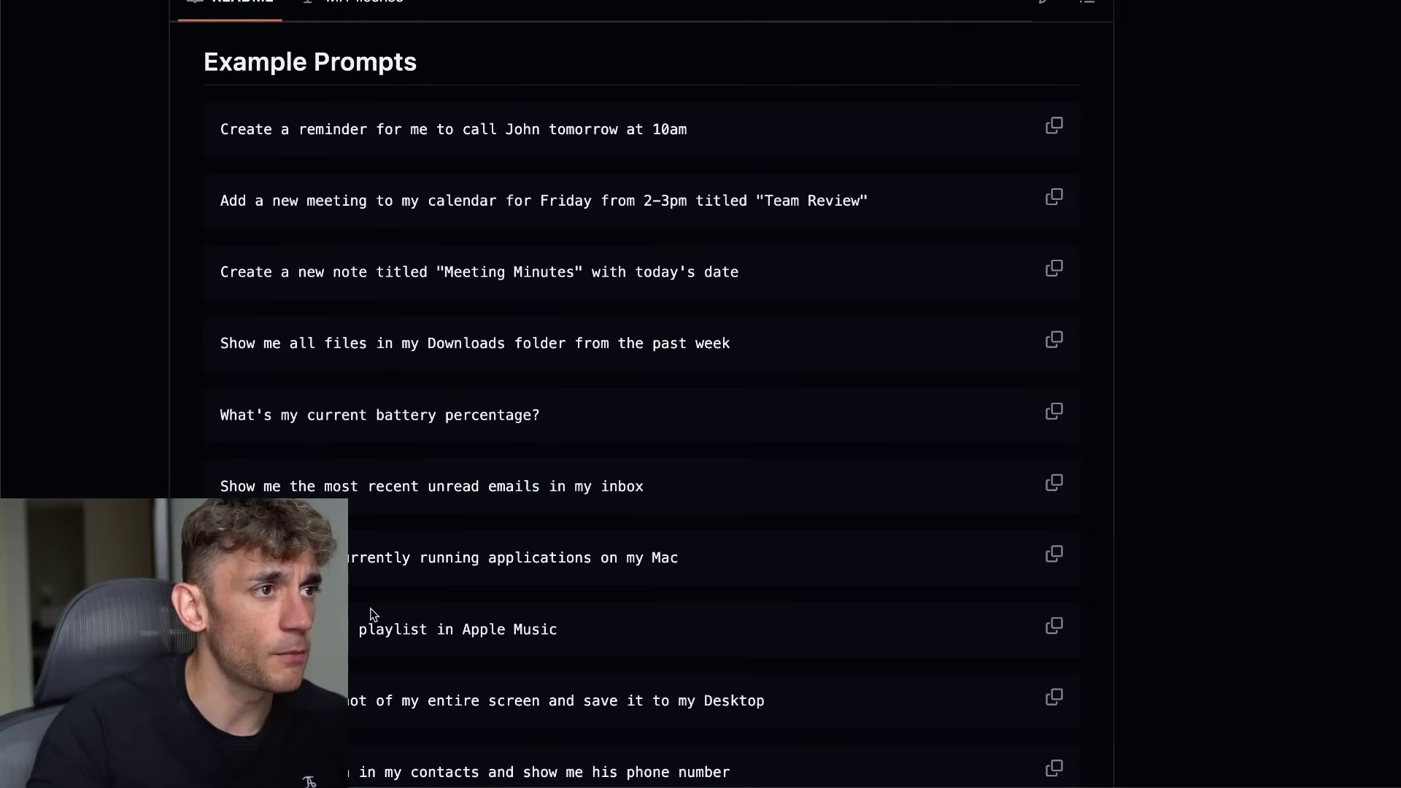
{"action": "scroll", "coordinate": [437, 572], "scroll_direction": "down", "scroll_amount": 2}
{"action": "triple_click", "coordinate": [287, 321]}
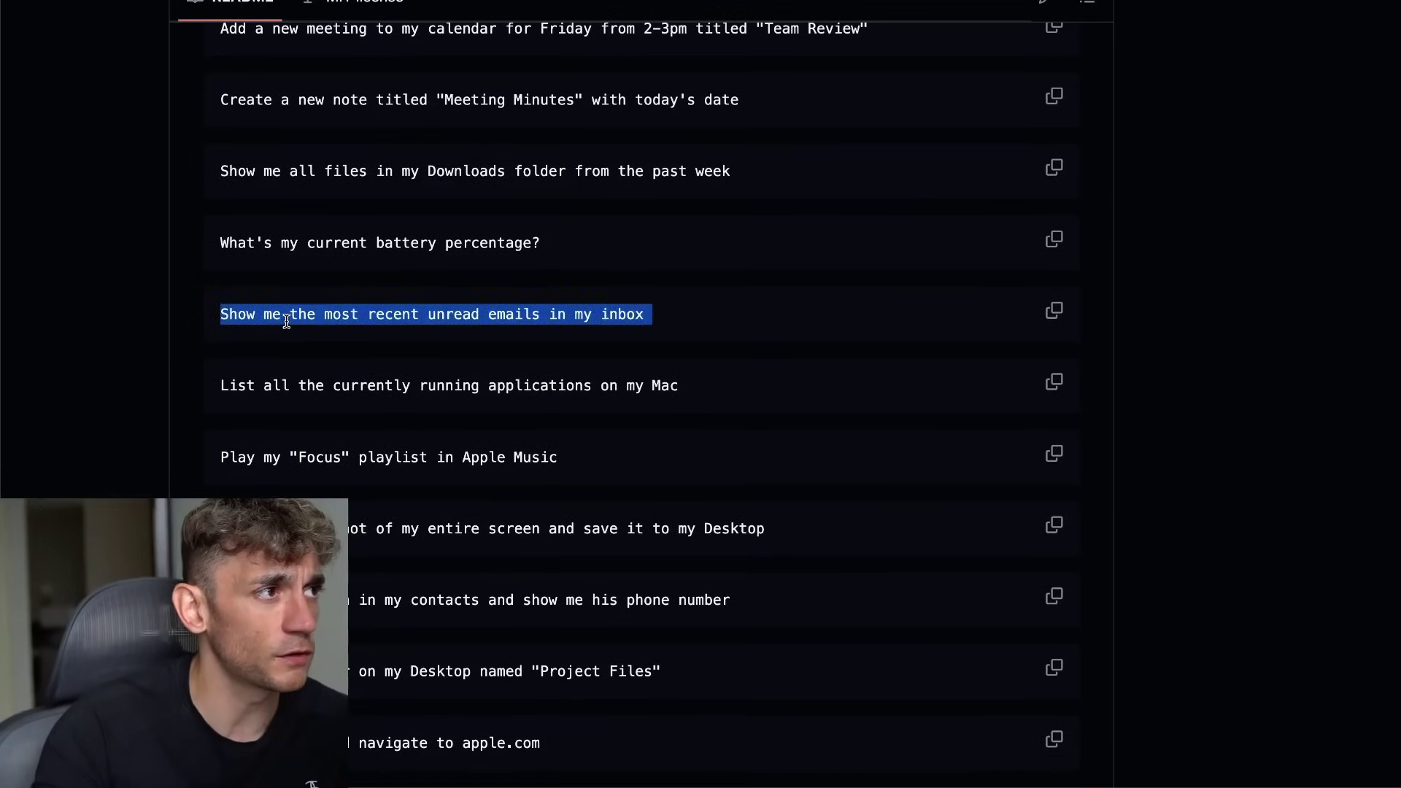
{"action": "left_click", "coordinate": [292, 324]}
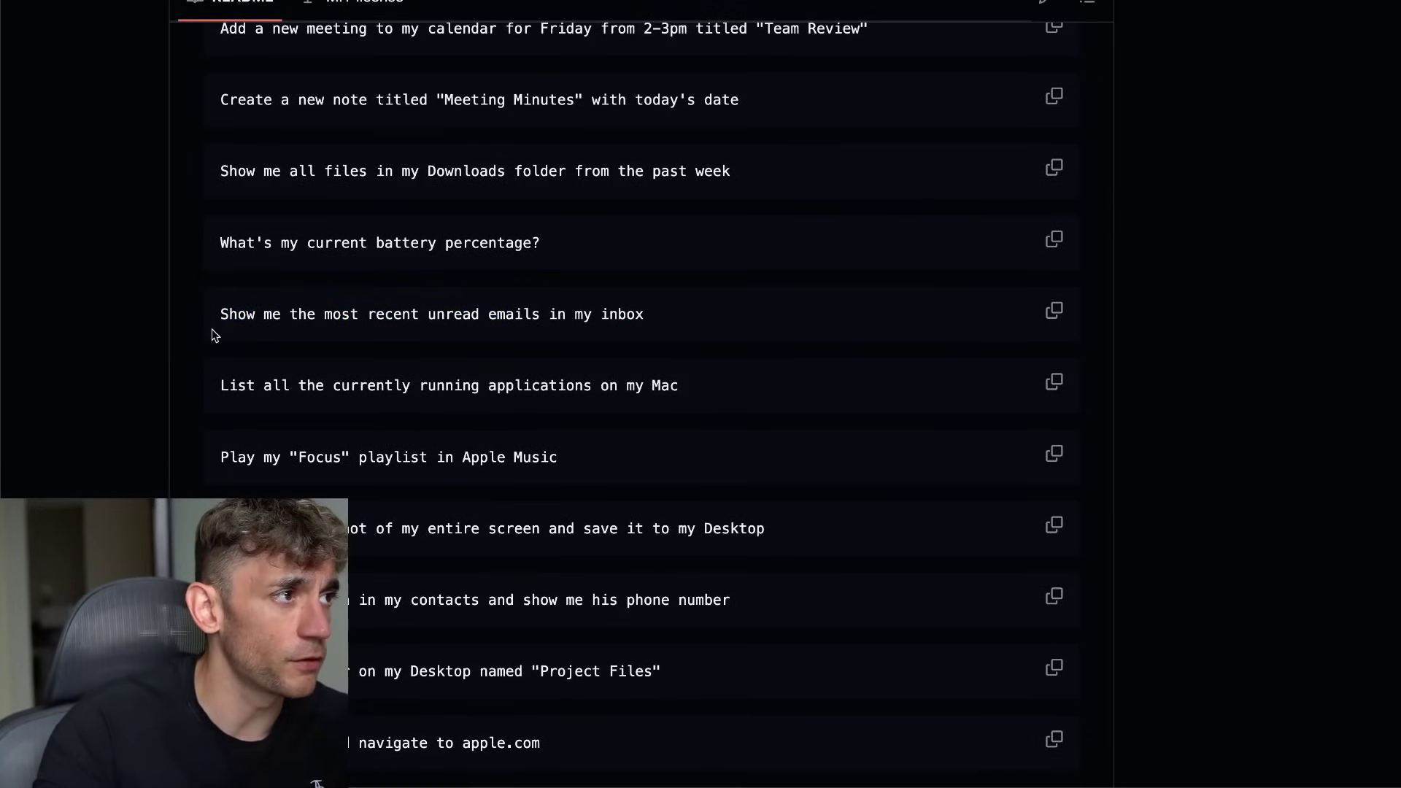
- Copy the example prompt "List all the currently running applications on my Mac" from the README
{"action": "triple_click", "coordinate": [525, 385]}
{"action": "scroll", "coordinate": [803, 395], "scroll_direction": "down", "scroll_amount": 4}
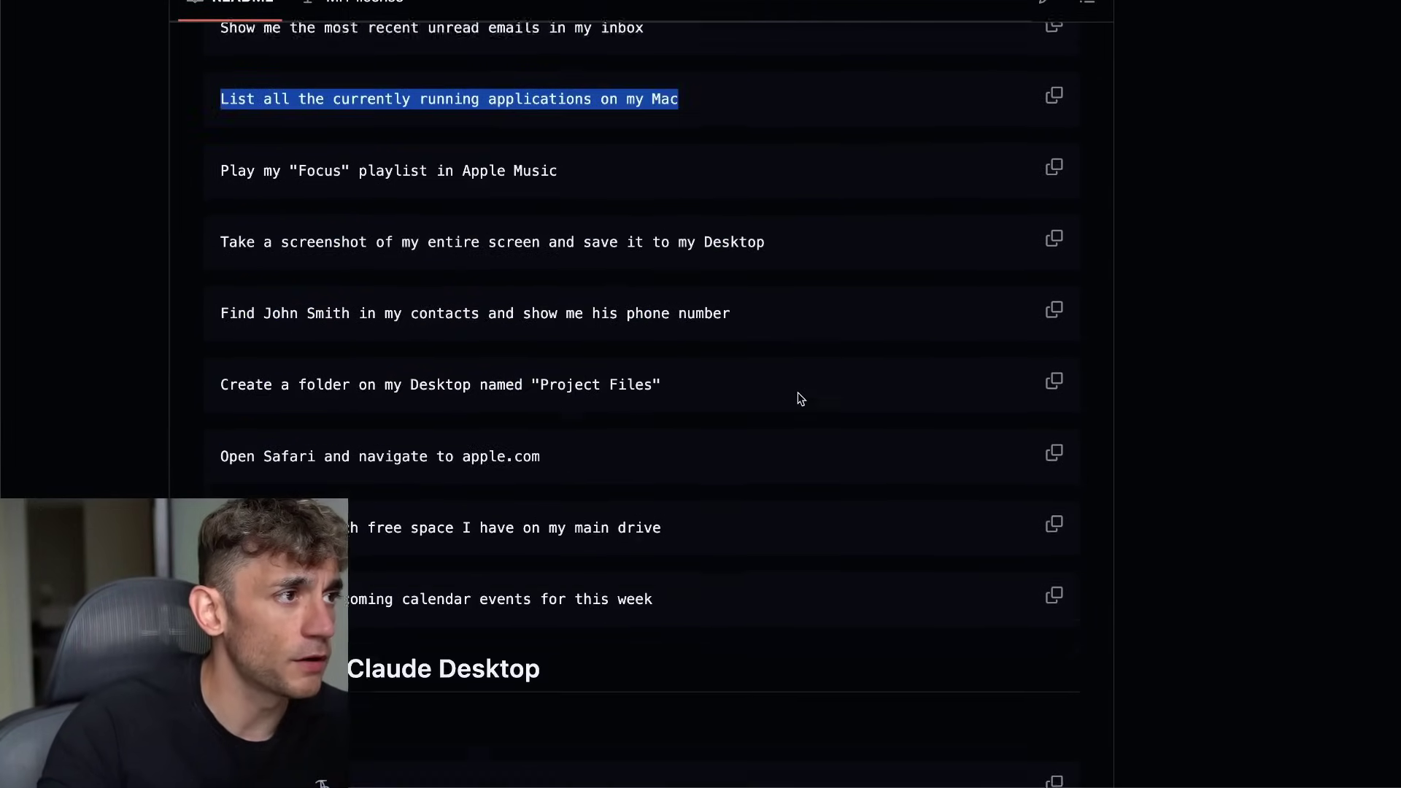
{"action": "left_click", "coordinate": [330, 171]}
{"action": "triple_click", "coordinate": [396, 97]}
{"action": "key", "text": "super+c"}
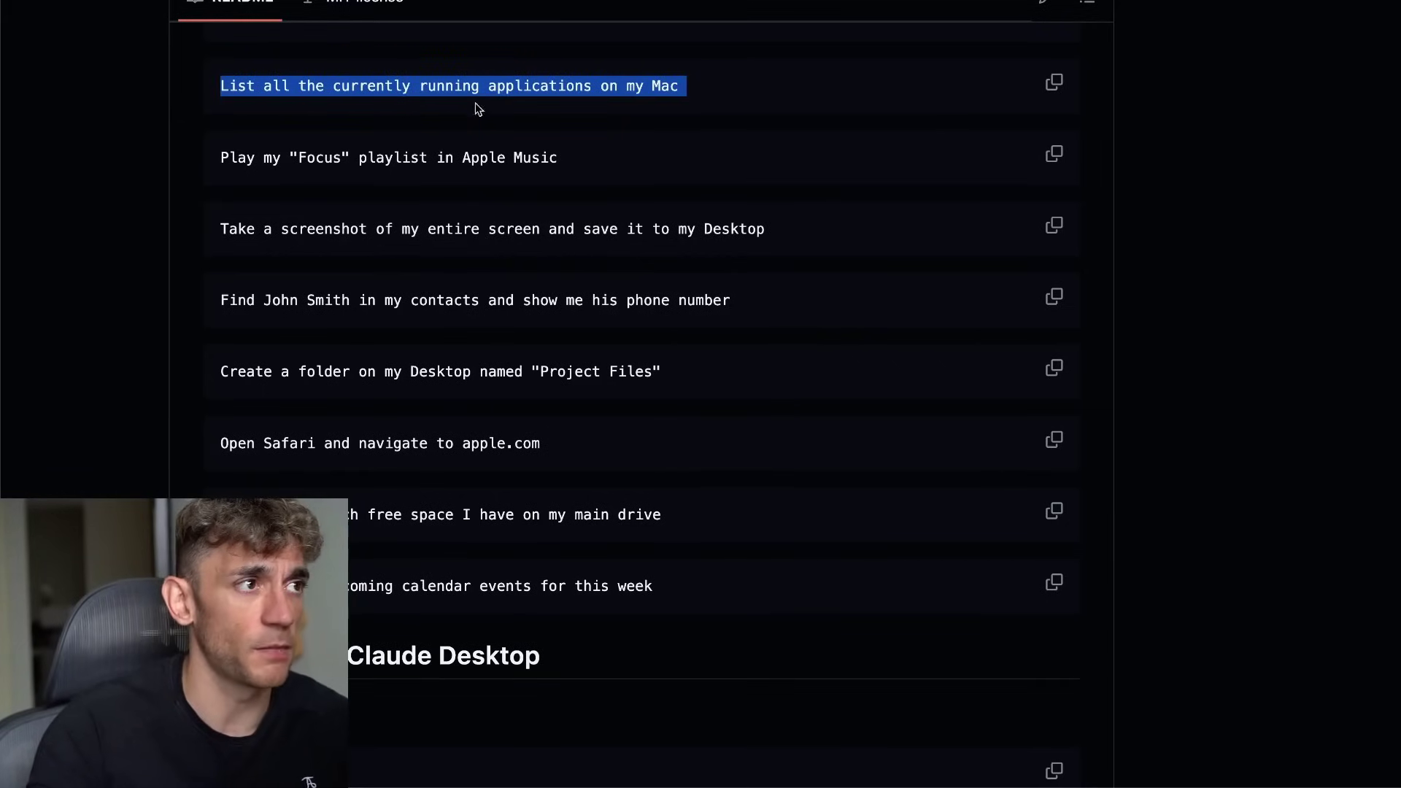
- Switch to Claude and review the chat's earlier replies, highlighting the reply about opening Safari and navigating to apple.com
{"action": "mouse_move", "coordinate": [868, 785]}
{"action": "left_click", "coordinate": [722, 762]}
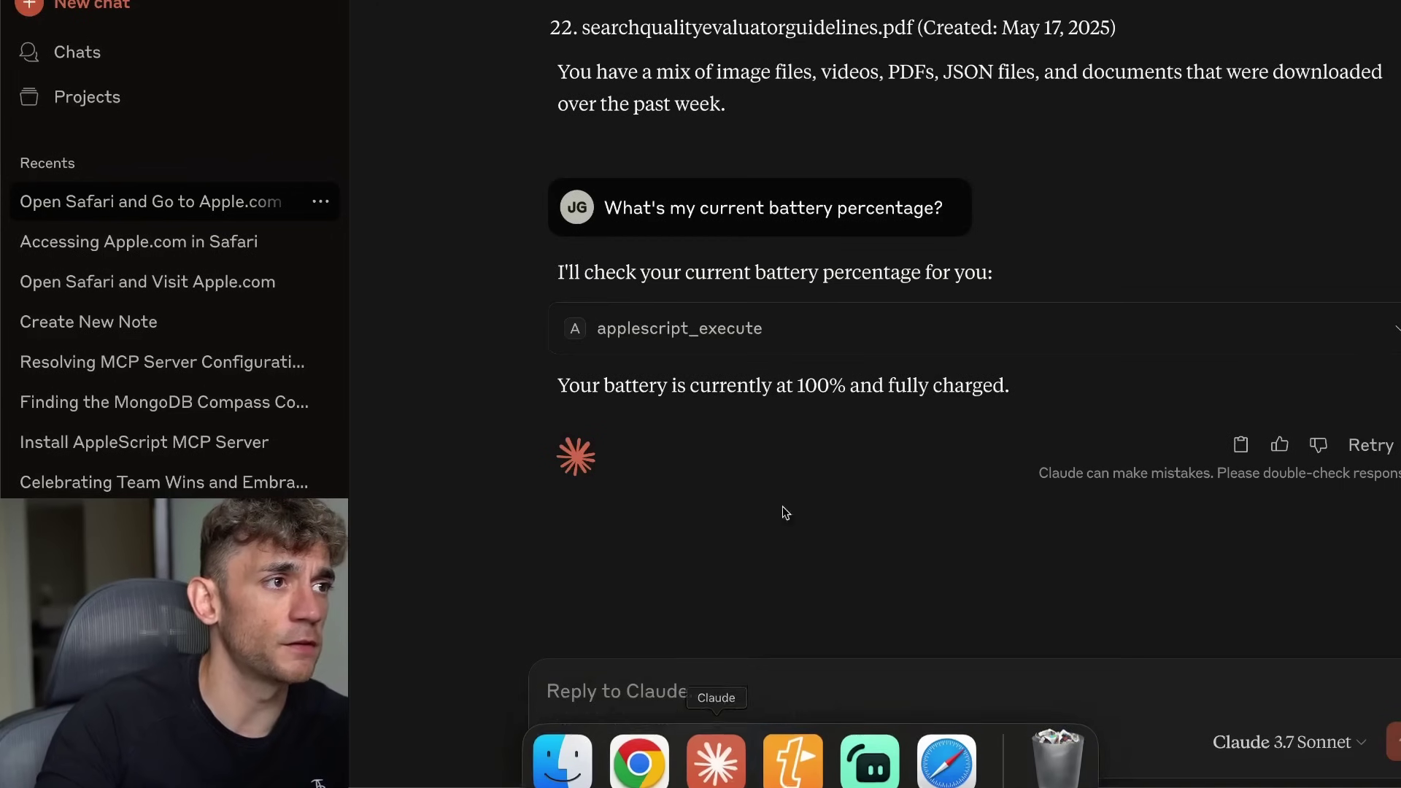
{"action": "scroll", "coordinate": [786, 504], "scroll_direction": "up", "scroll_amount": 10}
{"action": "scroll", "coordinate": [796, 515], "scroll_direction": "down", "scroll_amount": 15}
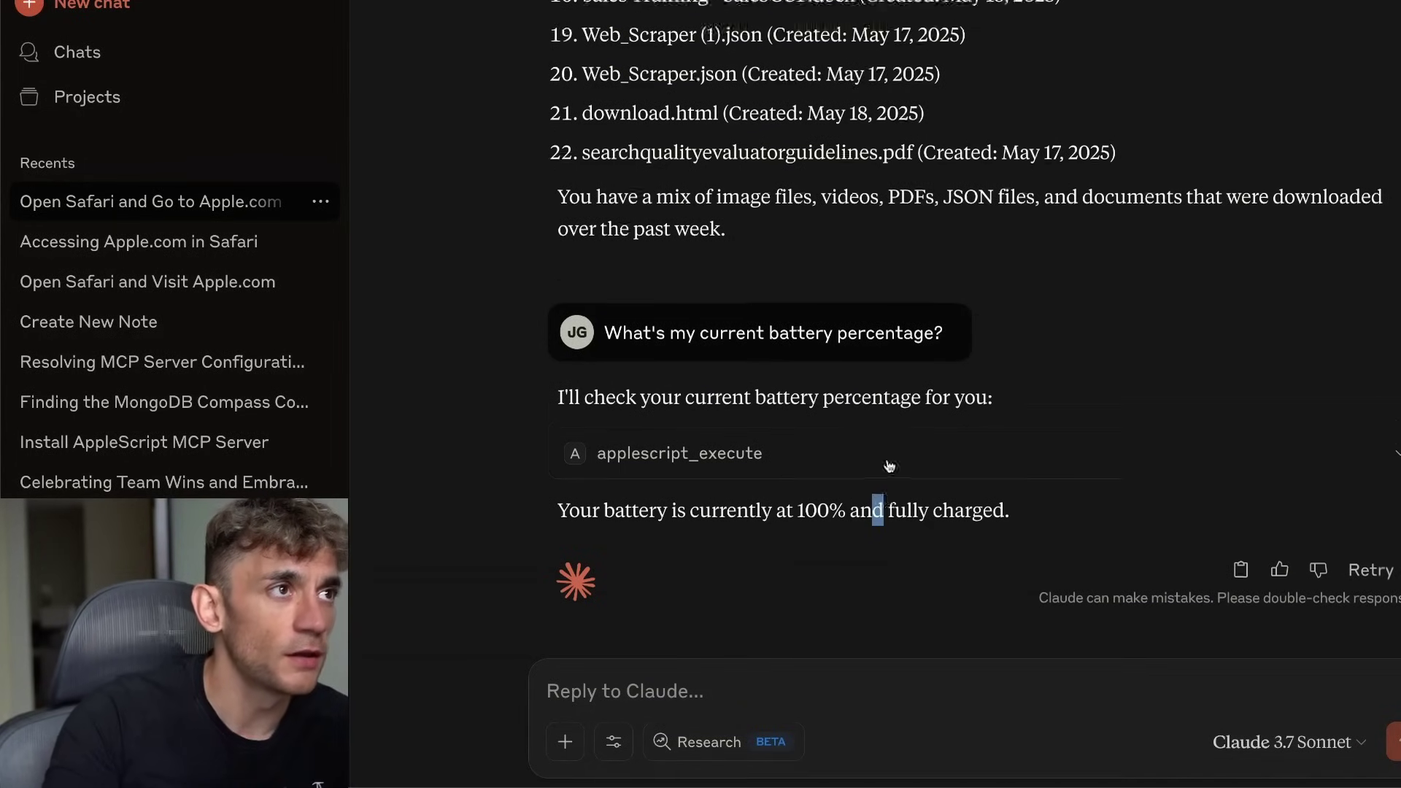
{"action": "scroll", "coordinate": [882, 467], "scroll_direction": "up", "scroll_amount": 5}
{"action": "left_click_drag", "start_coordinate": [555, 188], "coordinate": [1225, 656]}
{"action": "scroll", "coordinate": [1070, 490], "scroll_direction": "up", "scroll_amount": 10}
{"action": "scroll", "coordinate": [1070, 491], "scroll_direction": "up", "scroll_amount": 3}
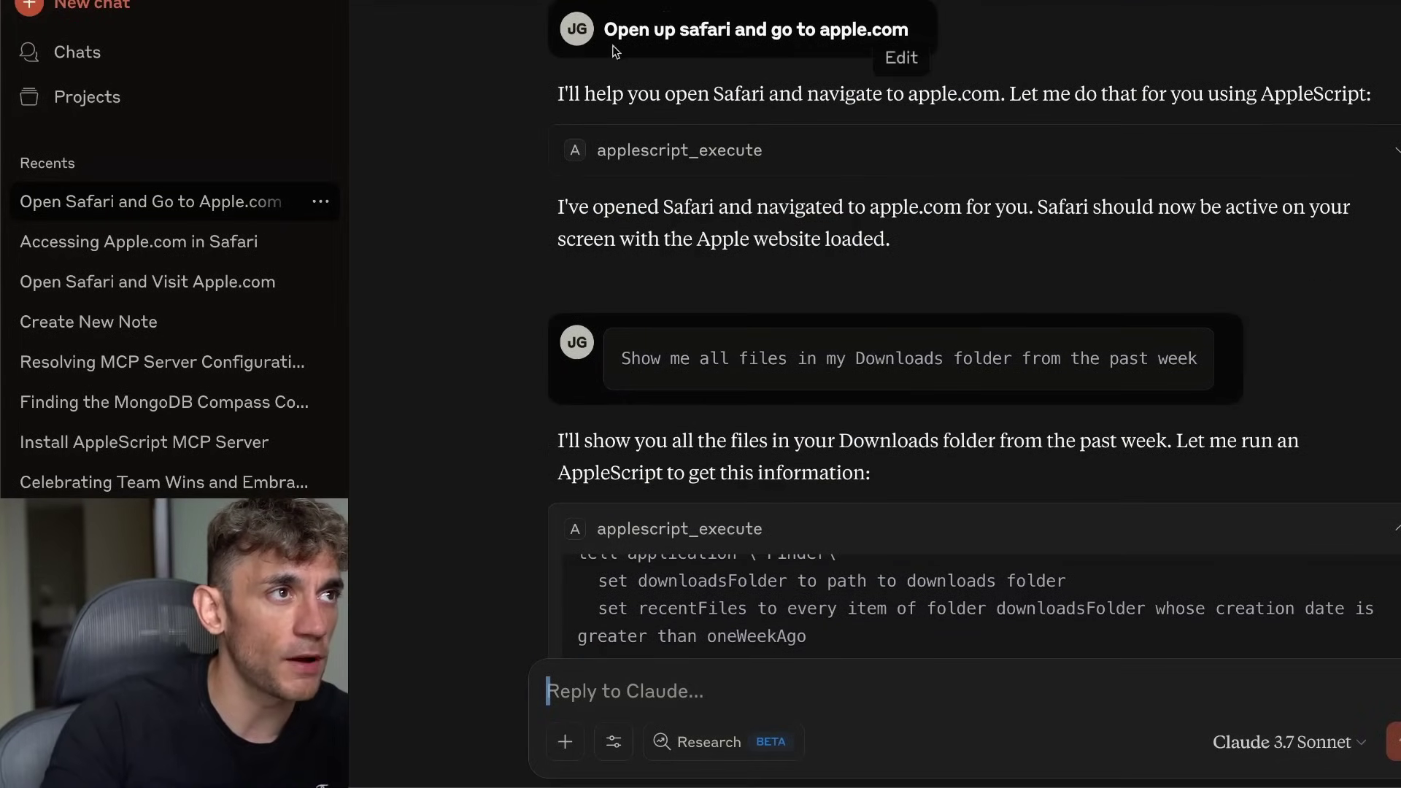
{"action": "left_click_drag", "start_coordinate": [557, 93], "coordinate": [1346, 107]}
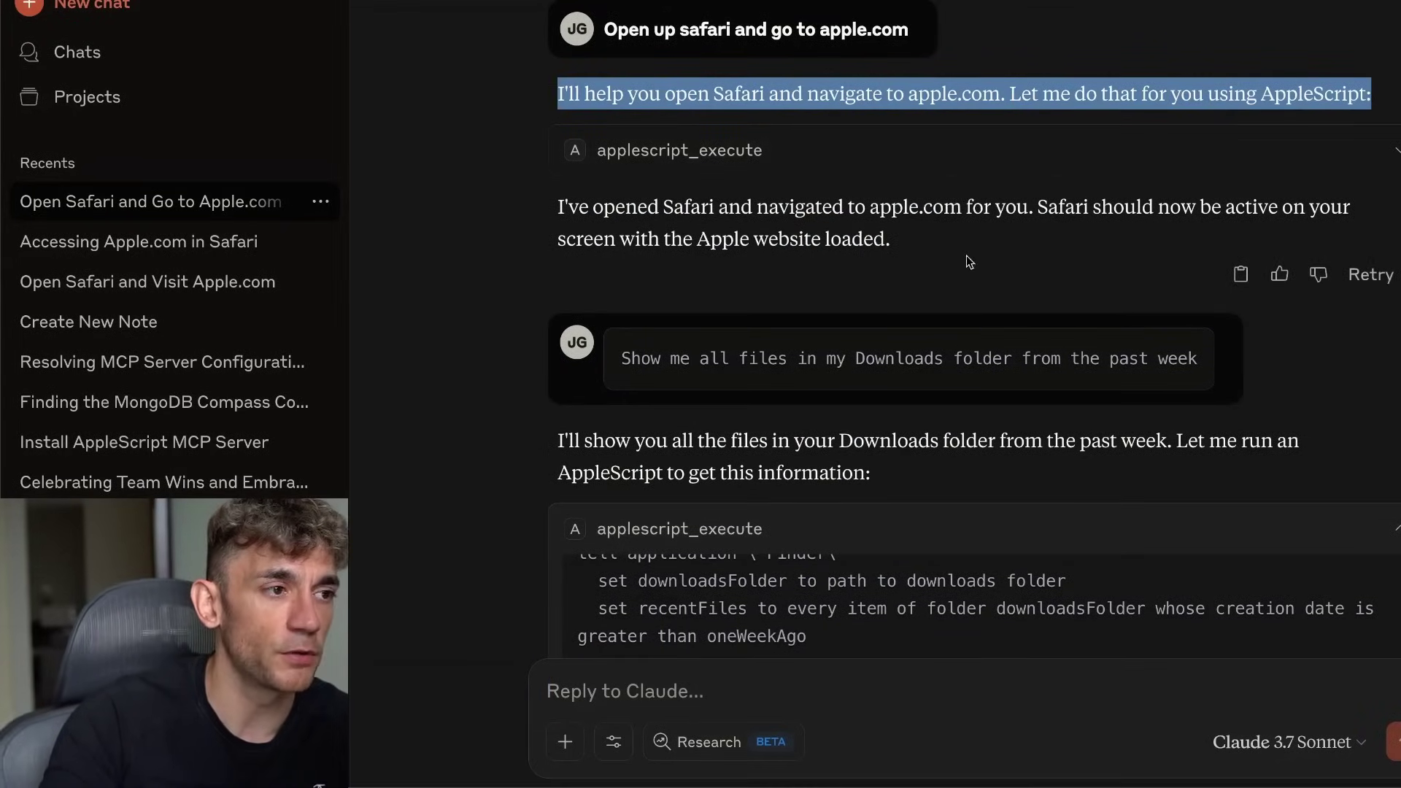
{"action": "scroll", "coordinate": [1187, 257], "scroll_direction": "down", "scroll_amount": 15}
- Paste "List all the currently running applications on my Mac" into the chat and send it
{"action": "scroll", "coordinate": [1187, 257], "scroll_direction": "down", "scroll_amount": 3}
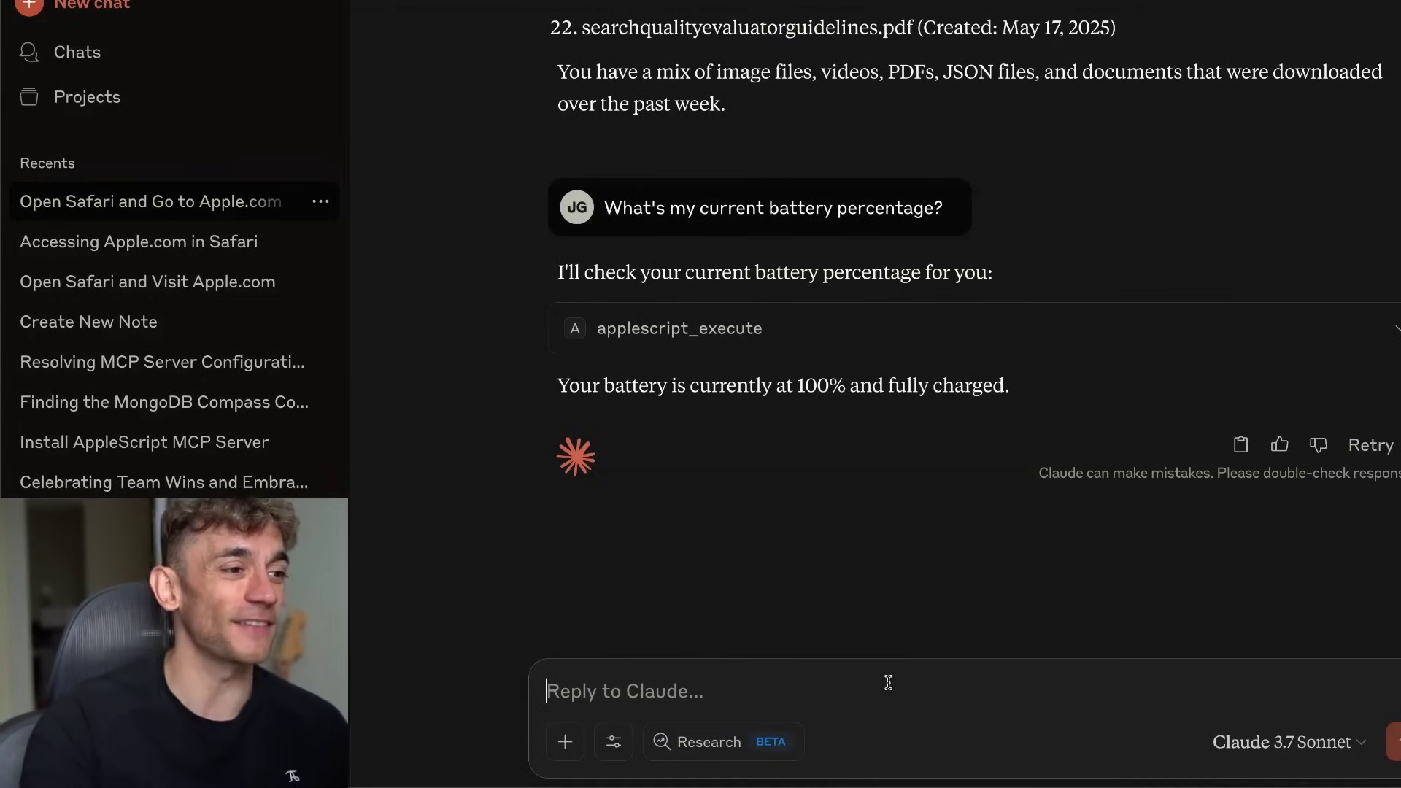
{"action": "key", "text": "super+v"}
{"action": "key", "text": "Return"}
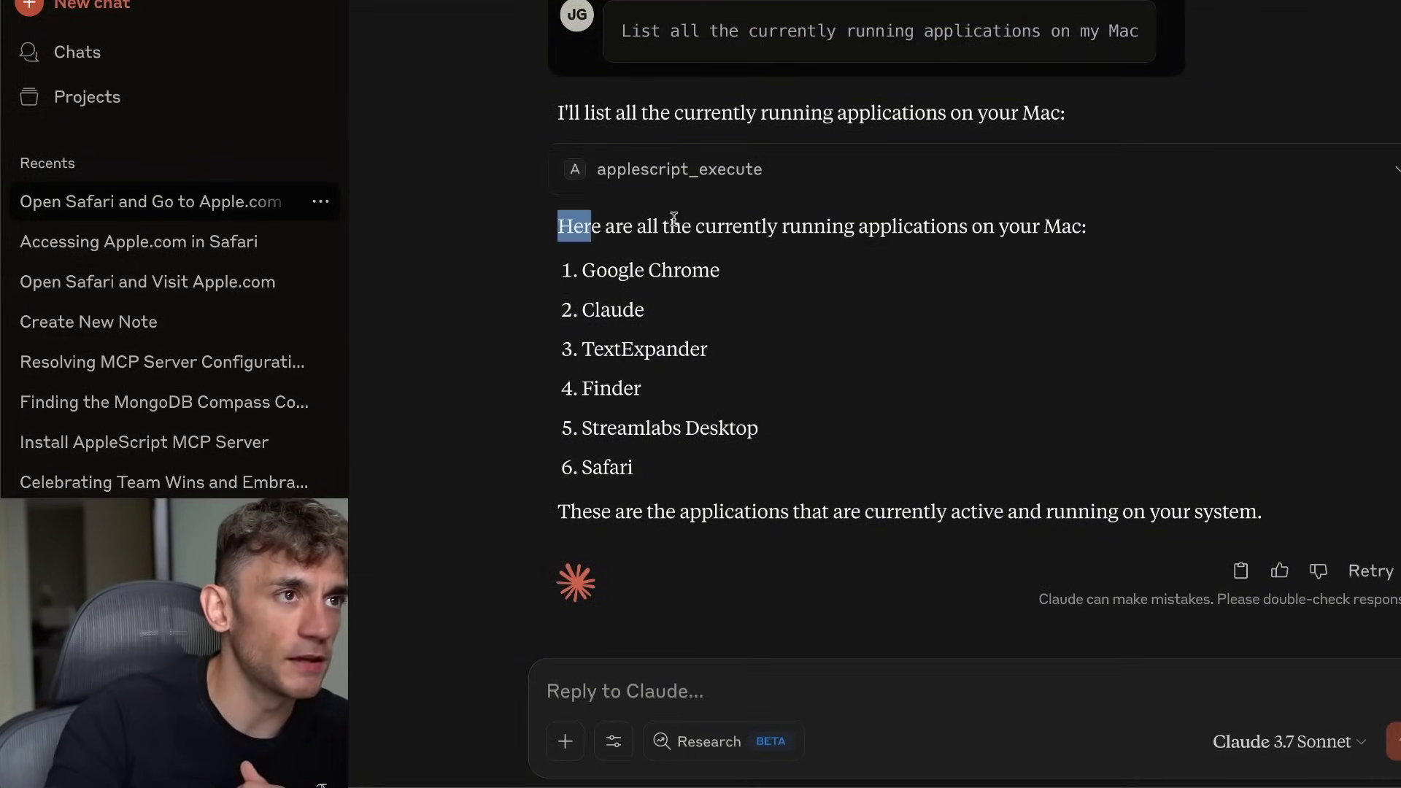
- Highlight the running applications list and closing sentence in Claude's reply, and review the earlier Downloads file list
{"action": "left_click_drag", "start_coordinate": [674, 217], "coordinate": [1110, 224]}
{"action": "left_click", "coordinate": [523, 254]}
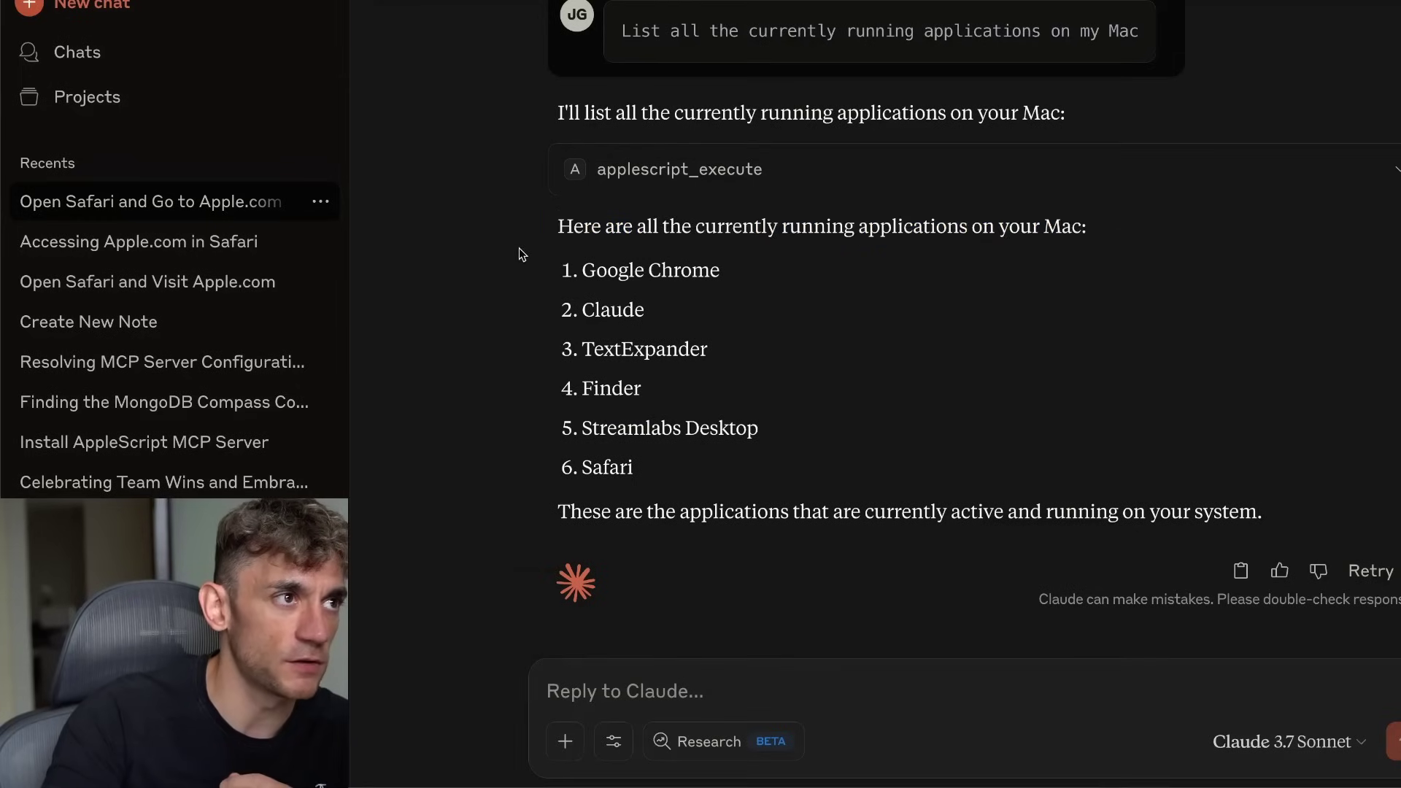
{"action": "left_click_drag", "start_coordinate": [522, 253], "coordinate": [777, 476]}
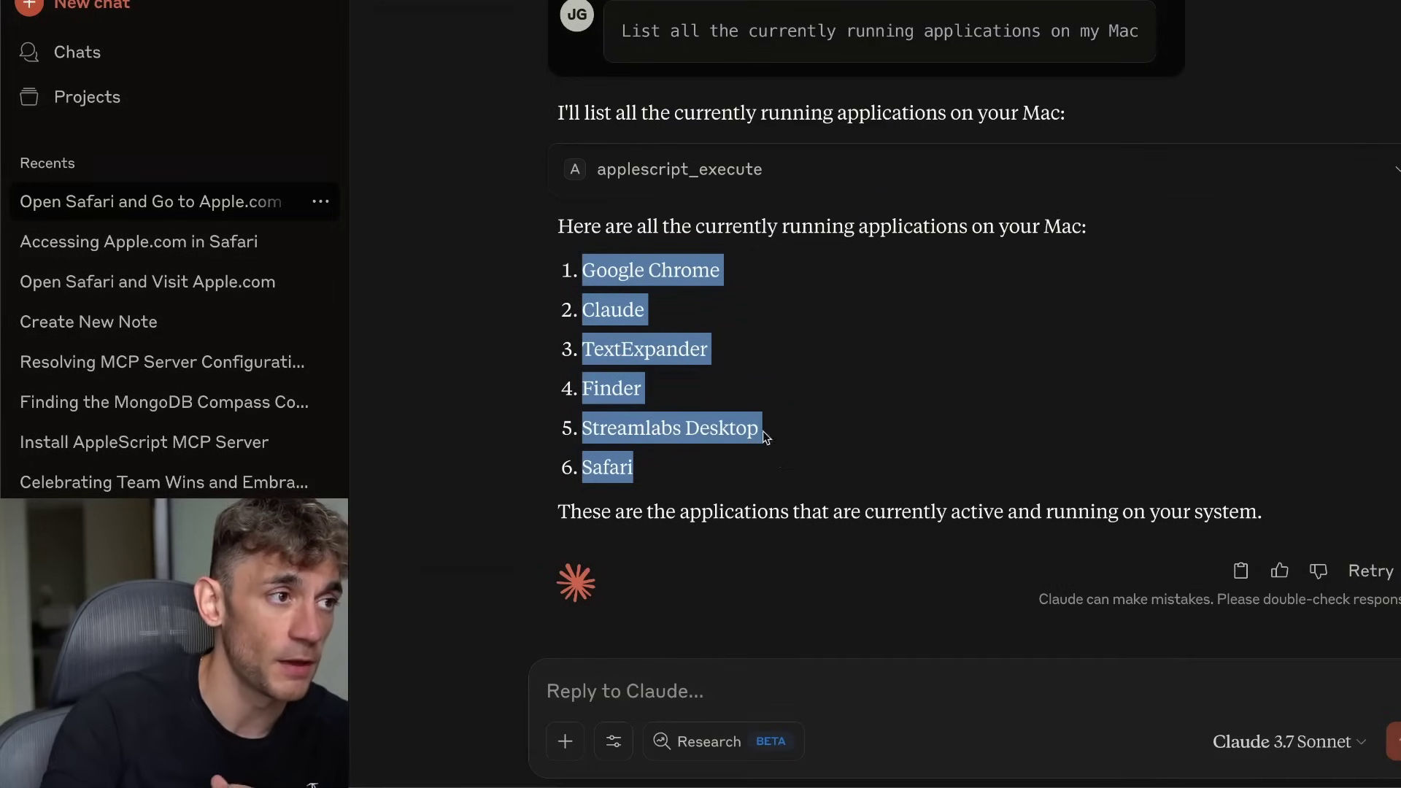
{"action": "left_click_drag", "start_coordinate": [571, 511], "coordinate": [1329, 512]}
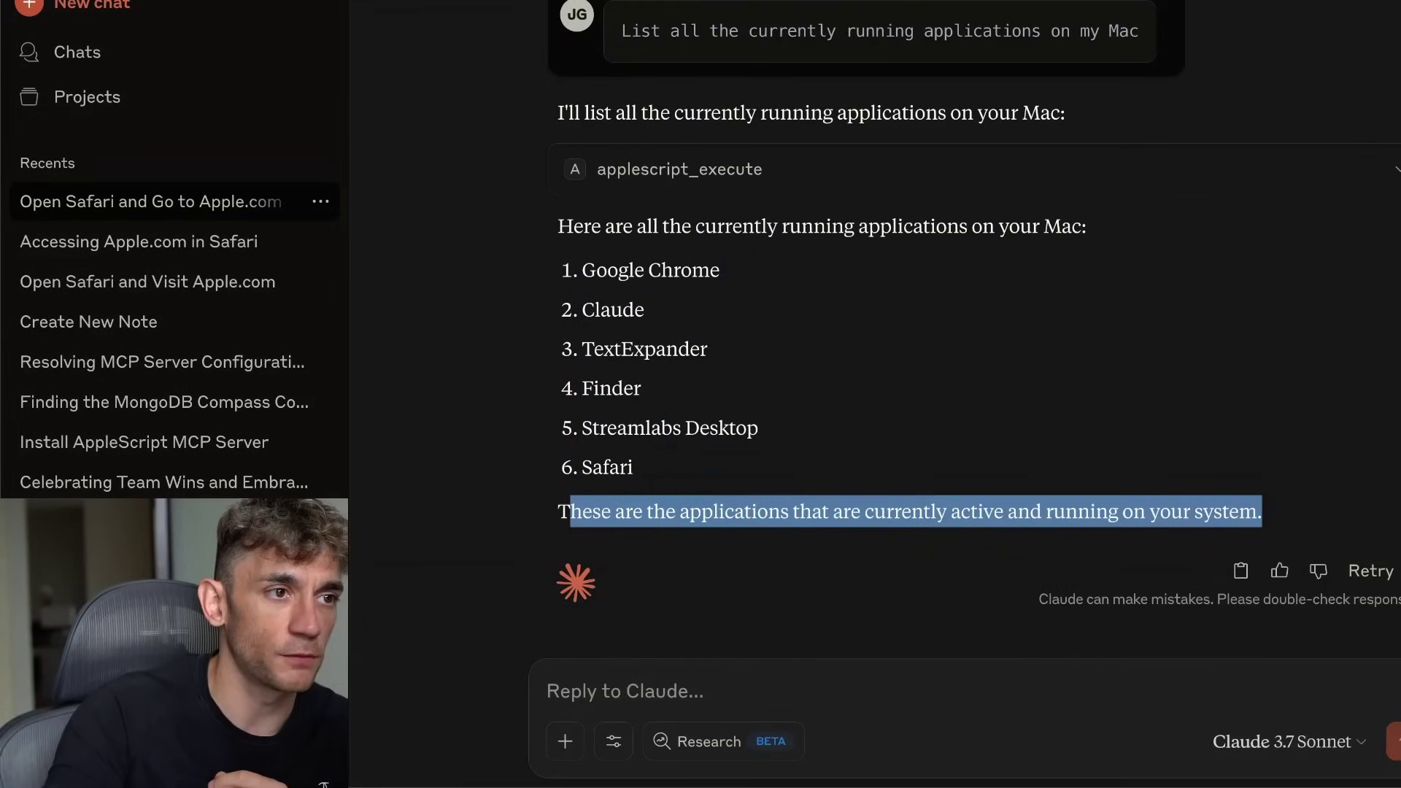
{"action": "left_click", "coordinate": [1014, 477]}
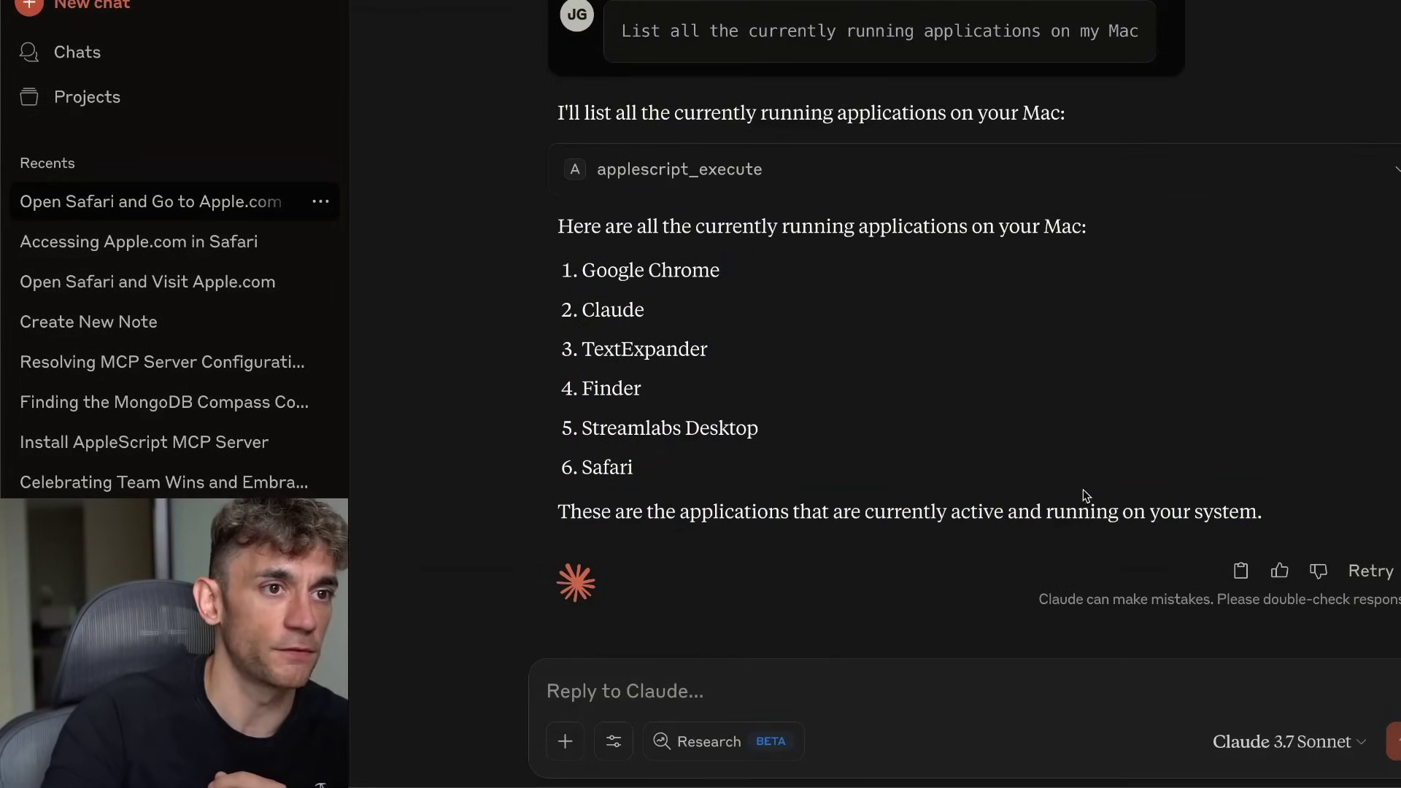
{"action": "scroll", "coordinate": [1087, 488], "scroll_direction": "up", "scroll_amount": 15}
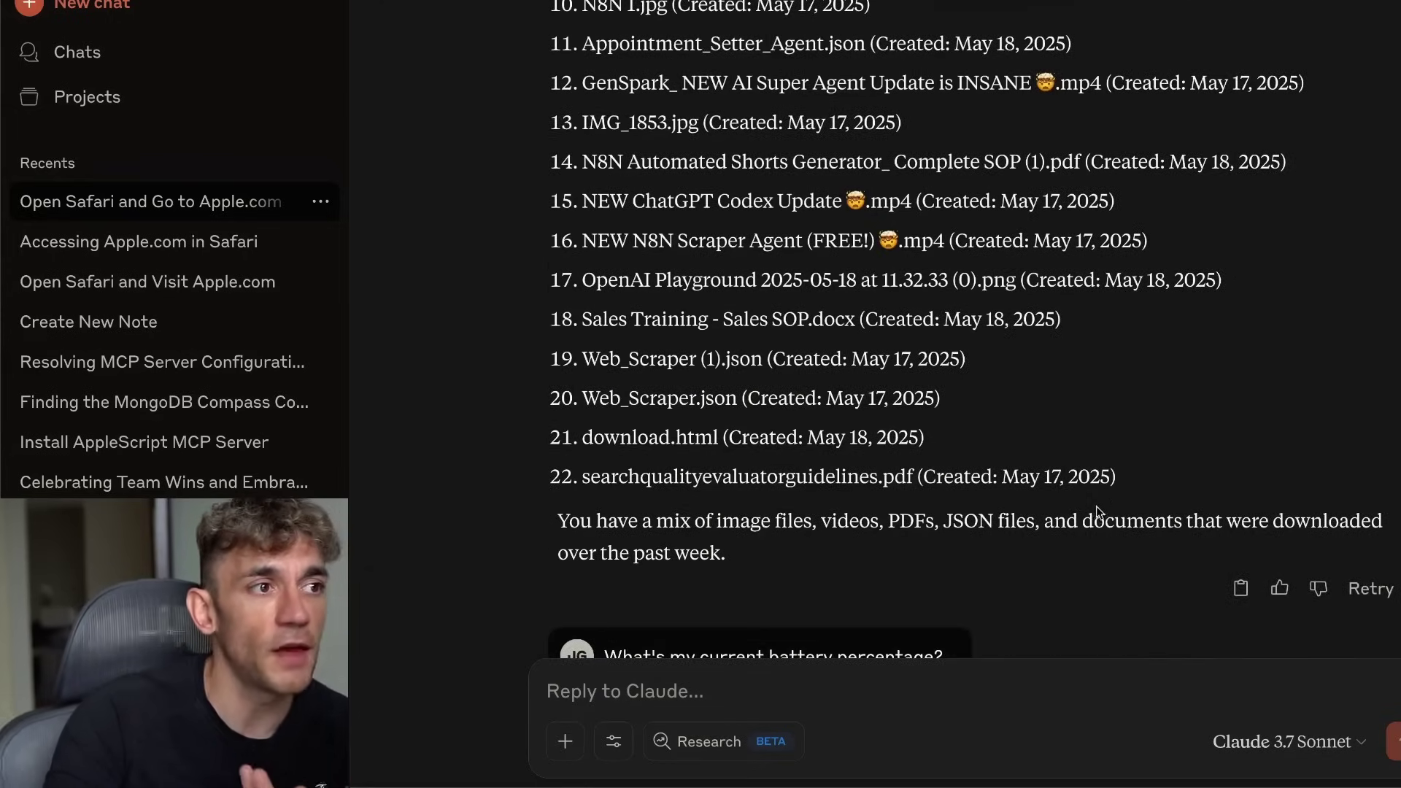
{"action": "scroll", "coordinate": [1092, 479], "scroll_direction": "up", "scroll_amount": 15}
{"action": "scroll", "coordinate": [1326, 490], "scroll_direction": "down", "scroll_amount": 20}
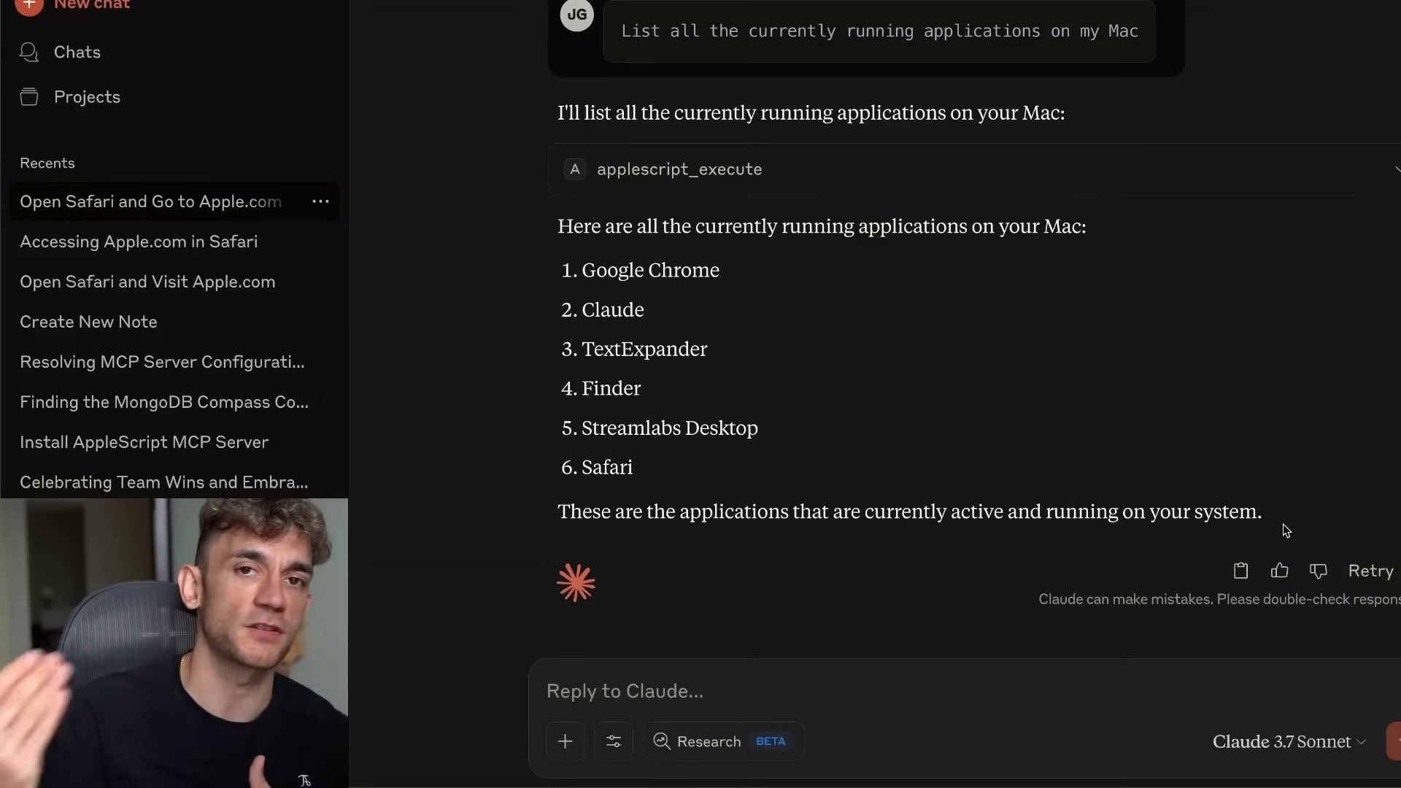
{"action": "scroll", "coordinate": [1078, 349], "scroll_direction": "up", "scroll_amount": 20}
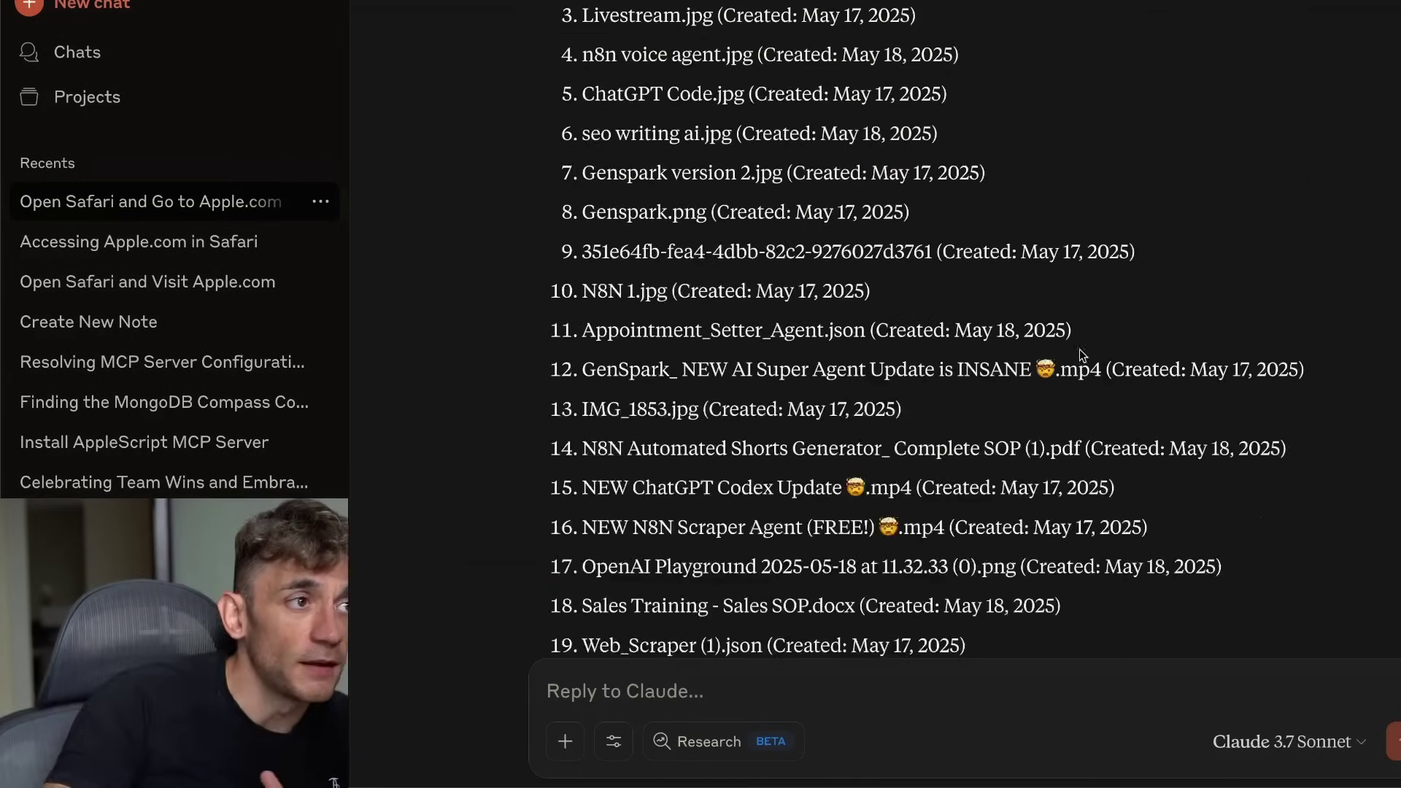
{"action": "scroll", "coordinate": [1080, 380], "scroll_direction": "down", "scroll_amount": 12}
- Switch to the README in Google Chrome and copy the example prompt about free space on the main drive
{"action": "mouse_move", "coordinate": [896, 787]}
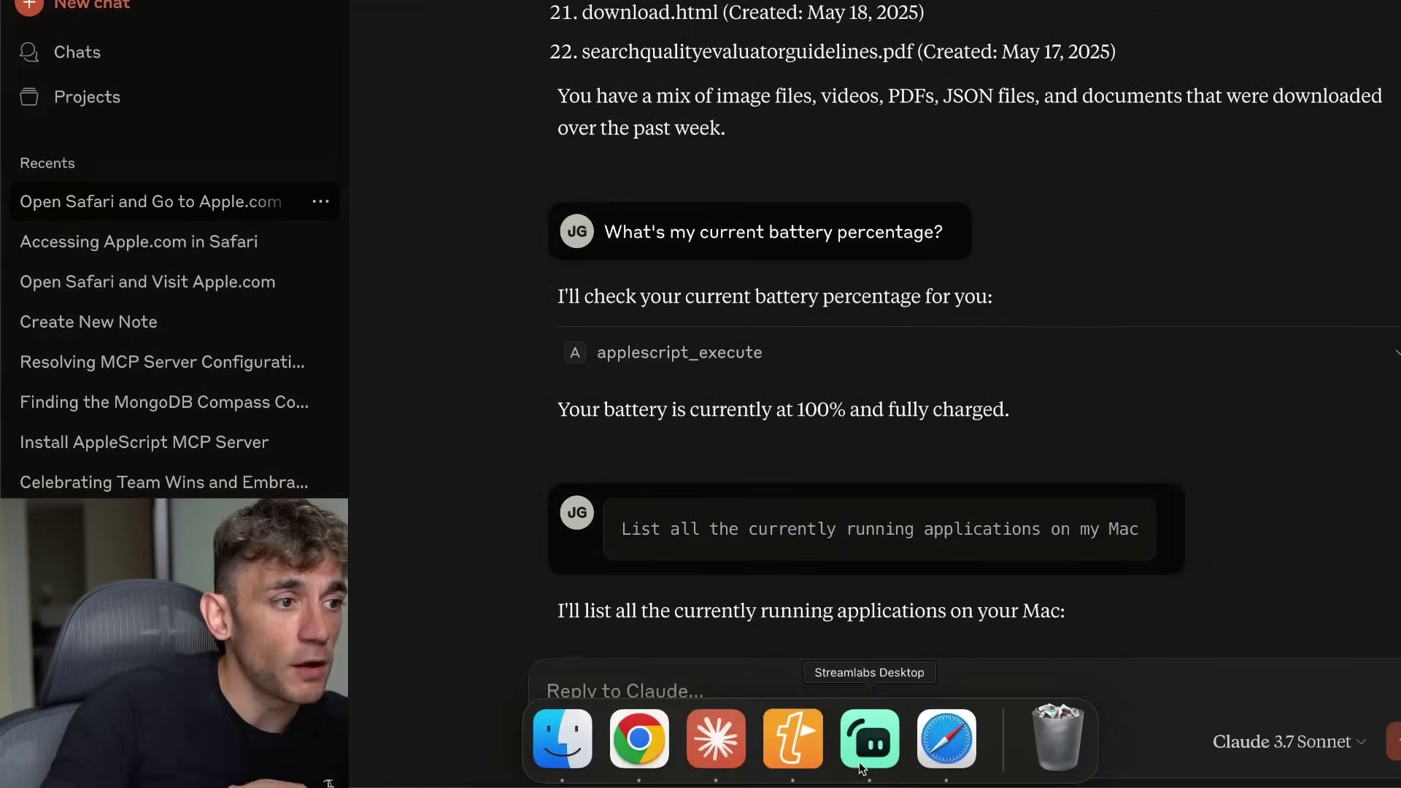
{"action": "left_click", "coordinate": [637, 738]}
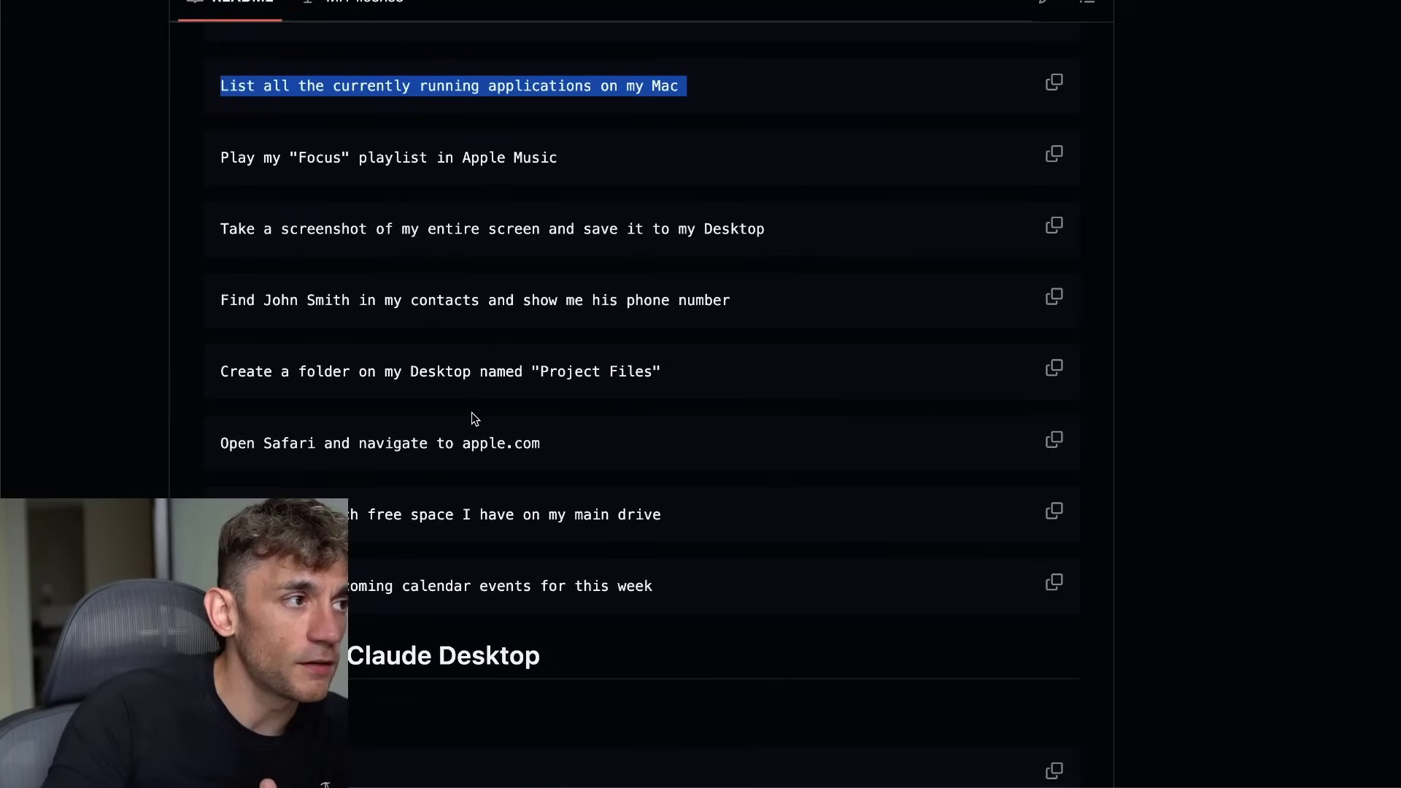
{"action": "left_click", "coordinate": [452, 505]}
{"action": "double_click", "coordinate": [458, 514]}
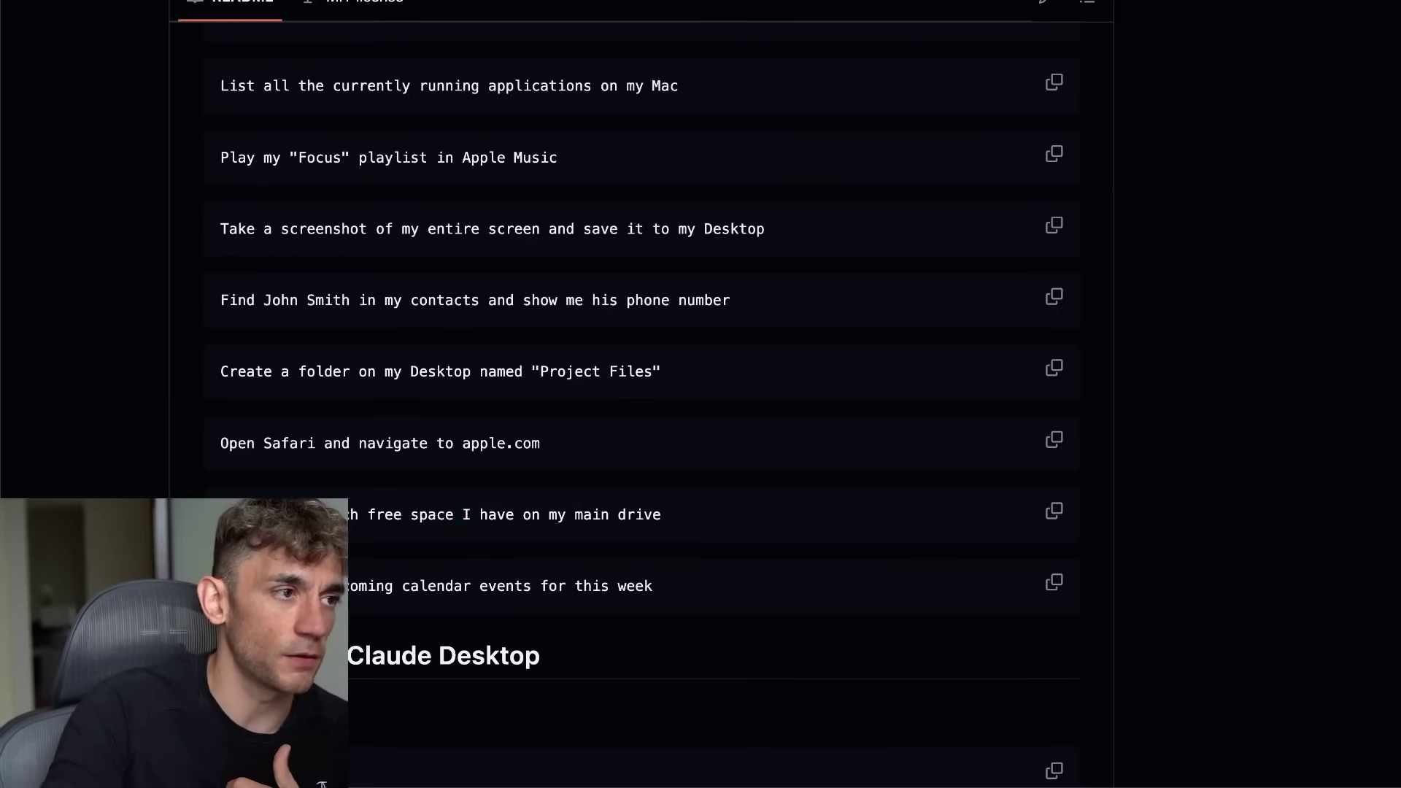
{"action": "left_click_drag", "start_coordinate": [220, 514], "coordinate": [763, 512]}
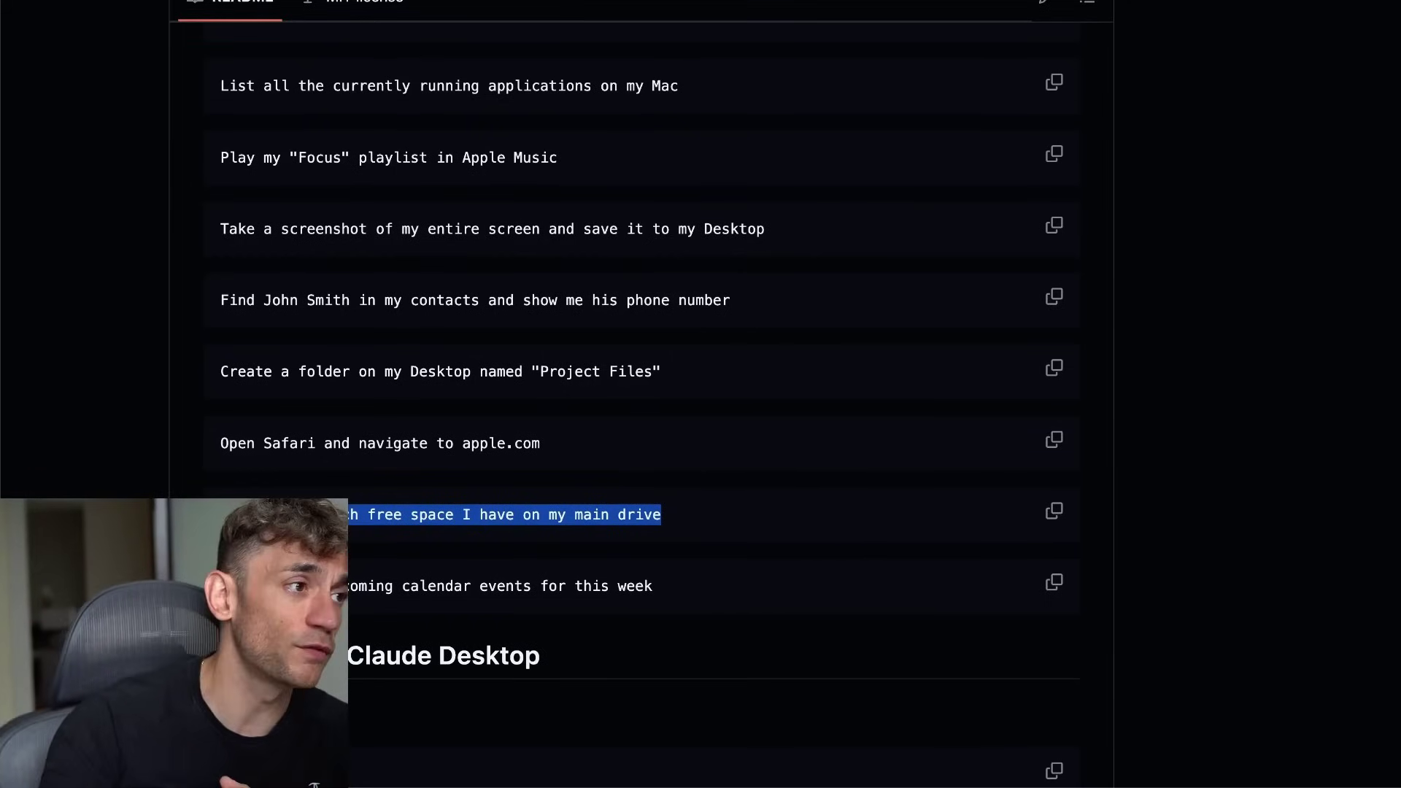
{"action": "triple_click", "coordinate": [588, 515]}
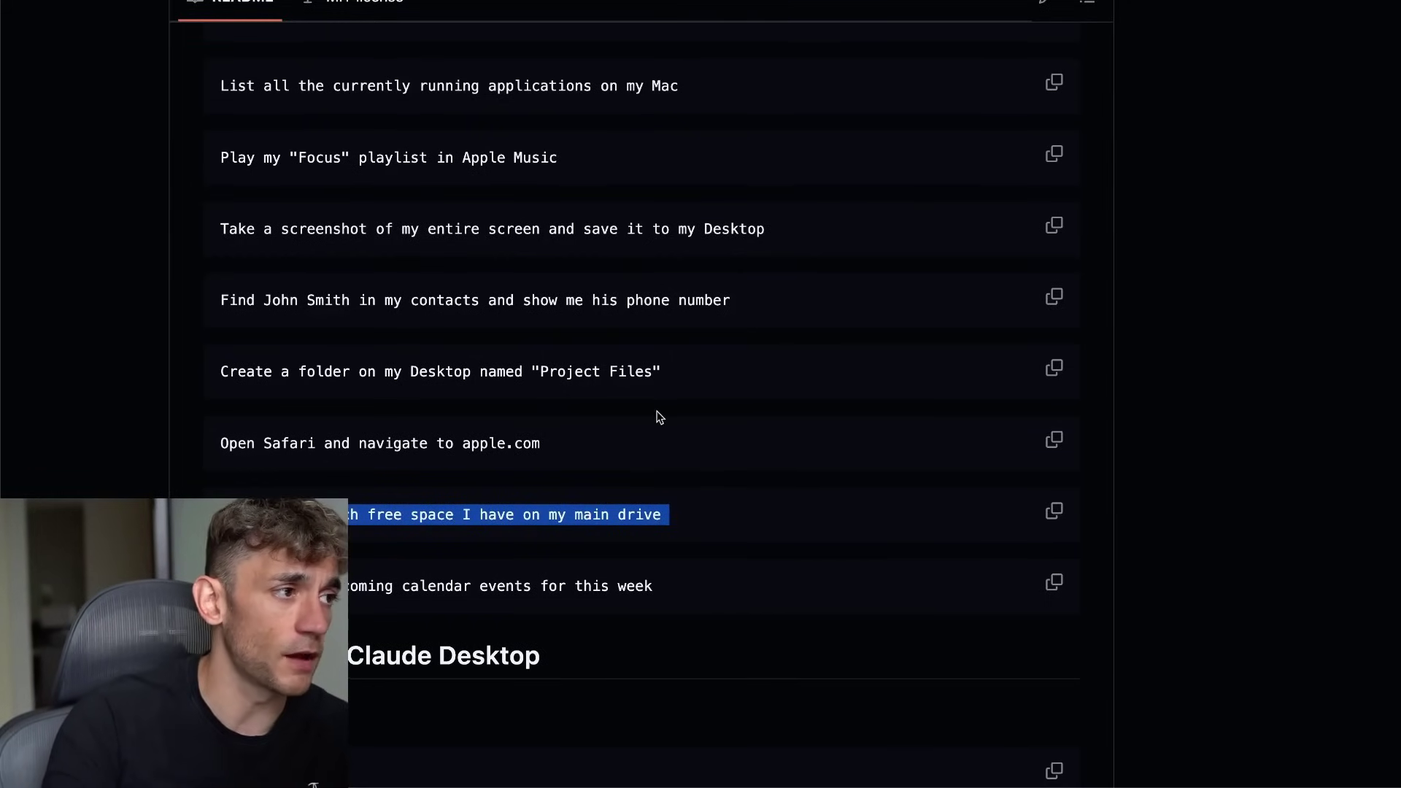
- Switch to Claude and send the prompt "Tell me how much free space I have on my main drive"
{"action": "mouse_move", "coordinate": [795, 751]}
{"action": "left_click", "coordinate": [727, 750]}
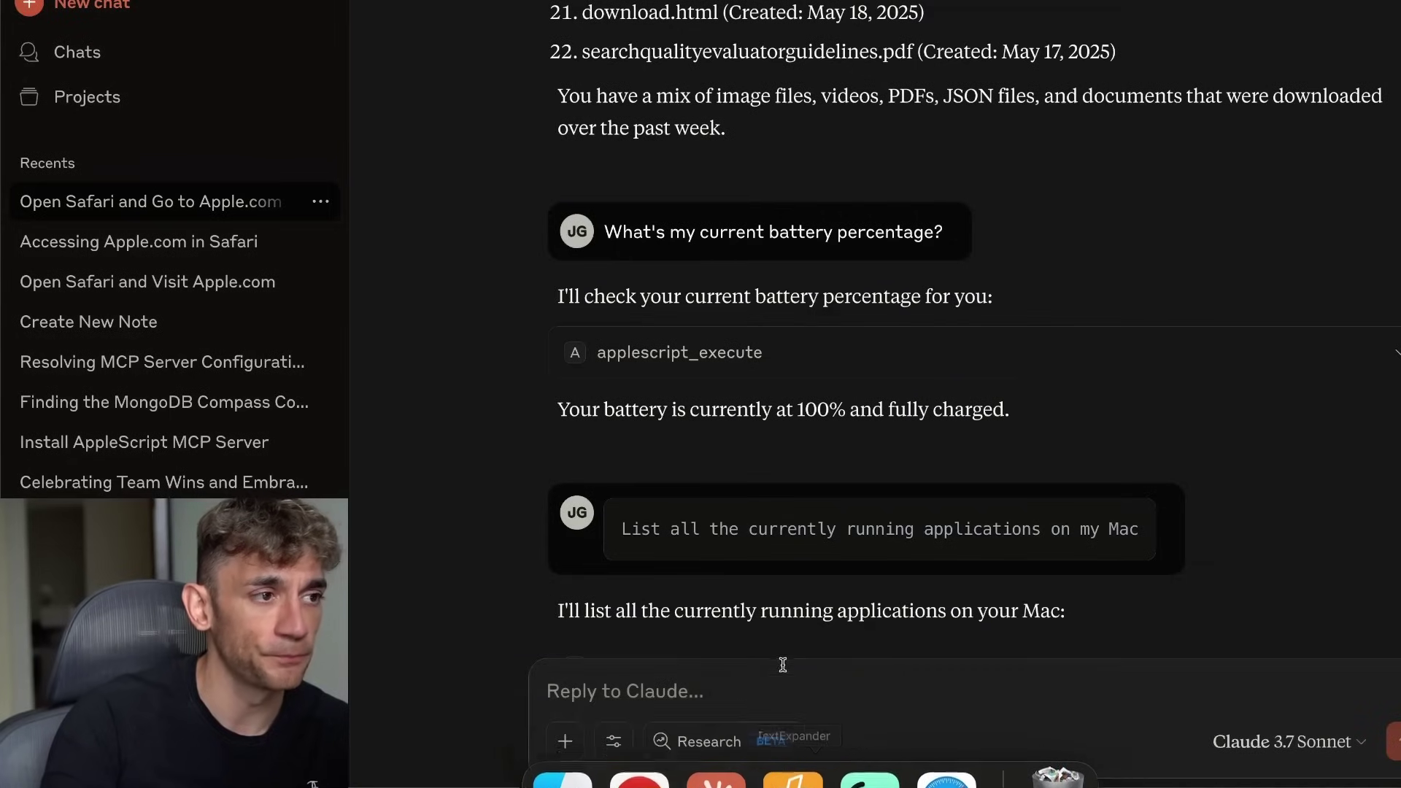
{"action": "type", "text": "Tell me how much free space I have on my main drive"}
{"action": "key", "text": "Return"}
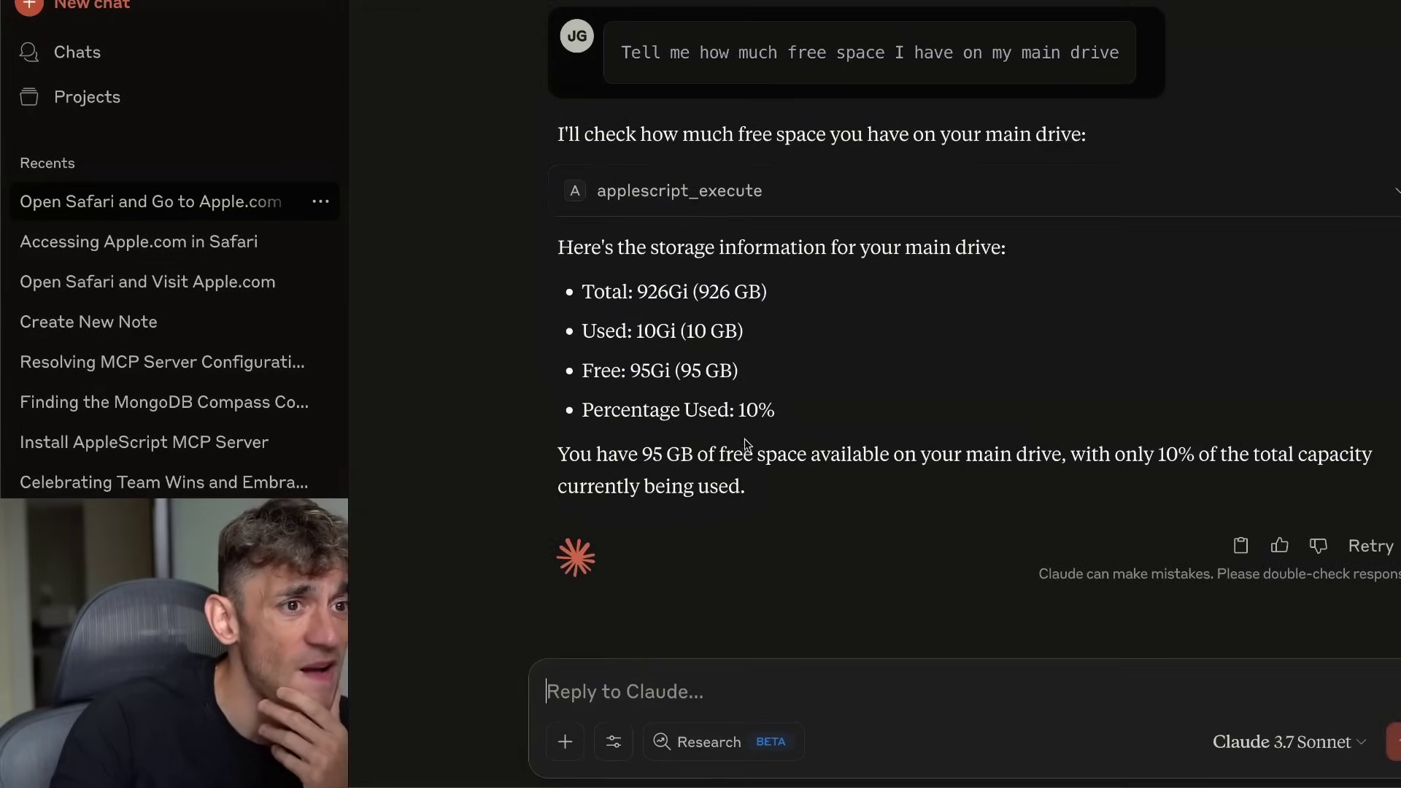
- Examine the main drive storage figures and closing summary in Claude's reply, and look back over the earlier Downloads conversation
{"action": "left_click_drag", "start_coordinate": [1007, 245], "coordinate": [961, 400]}
{"action": "left_click", "coordinate": [960, 399]}
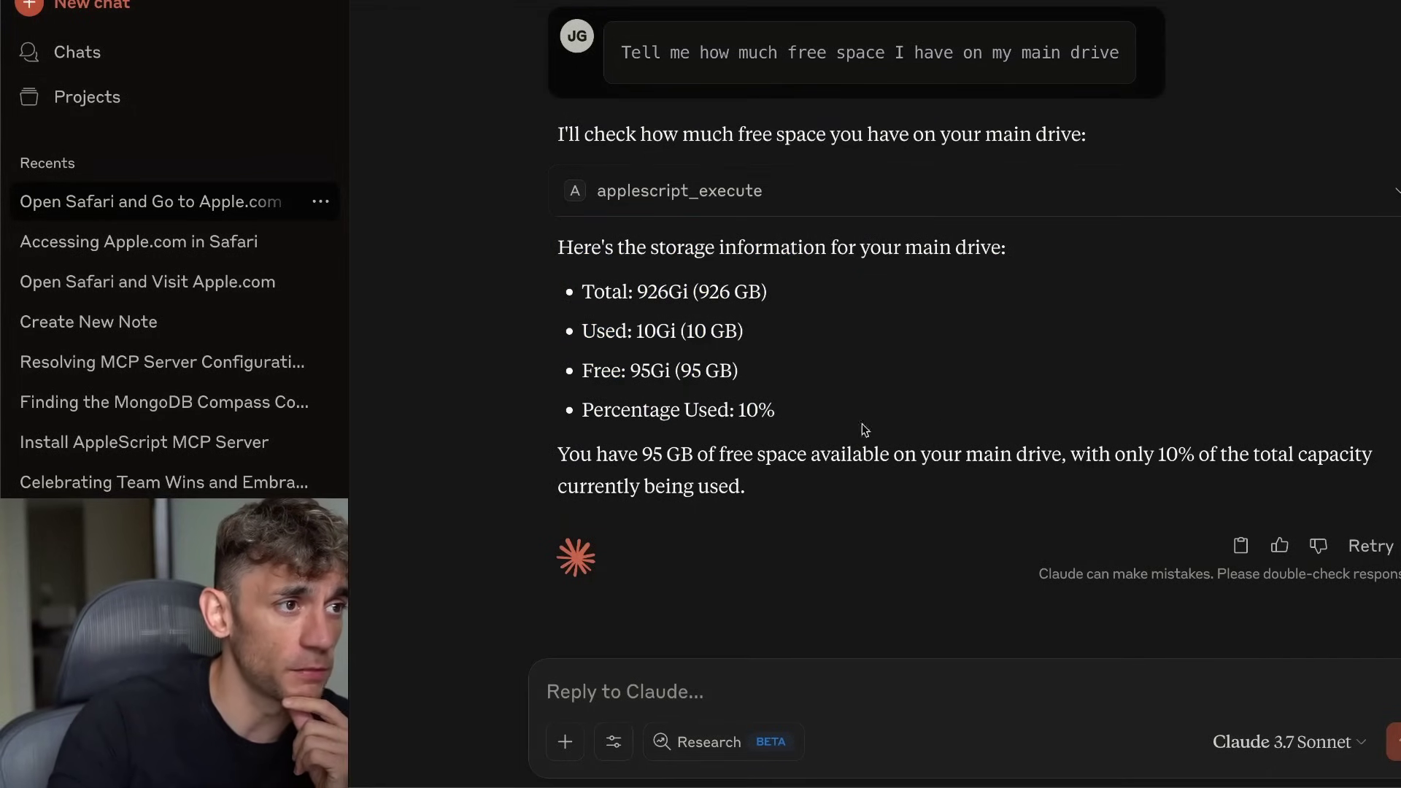
{"action": "left_click_drag", "start_coordinate": [543, 475], "coordinate": [1227, 481]}
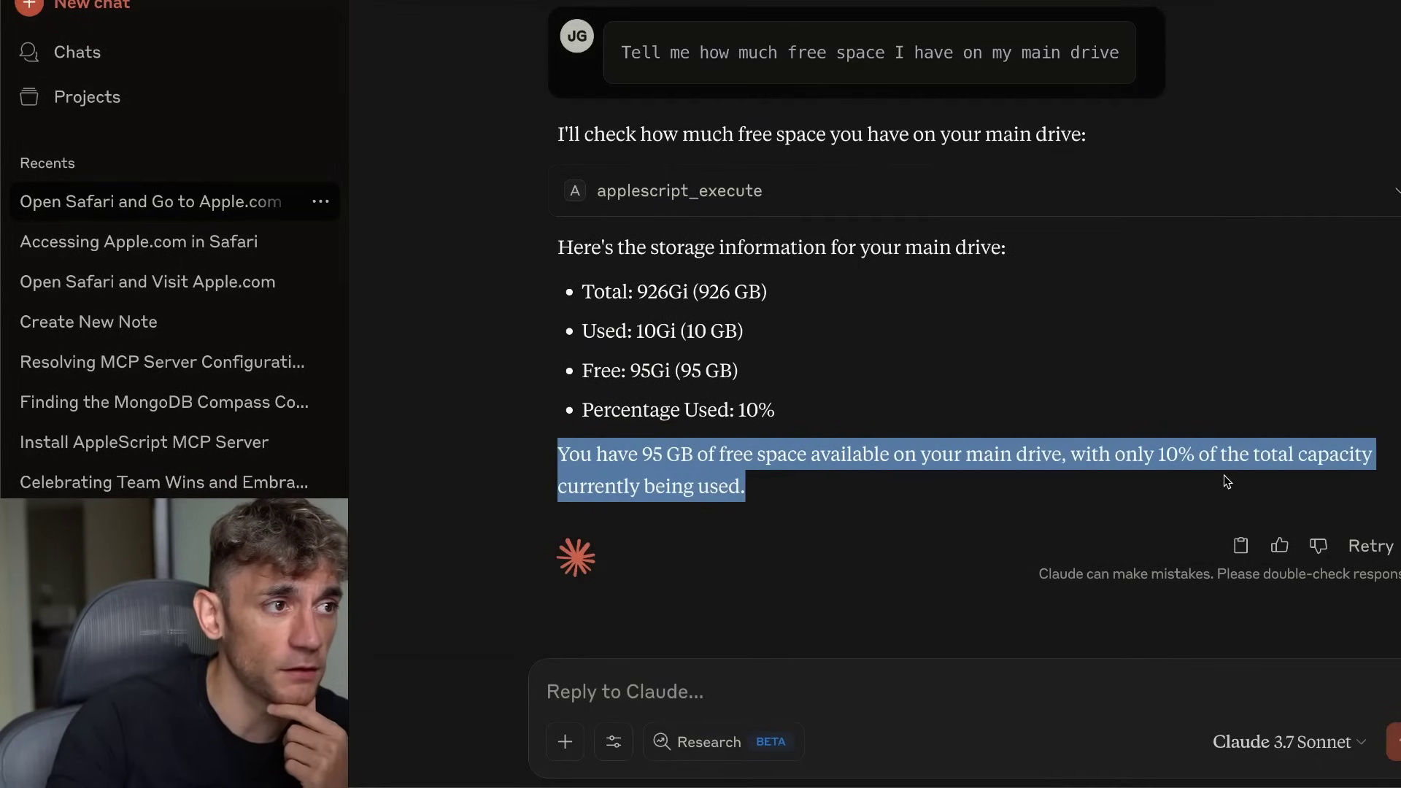
{"action": "left_click", "coordinate": [787, 461]}
{"action": "scroll", "coordinate": [943, 384], "scroll_direction": "up", "scroll_amount": 10}
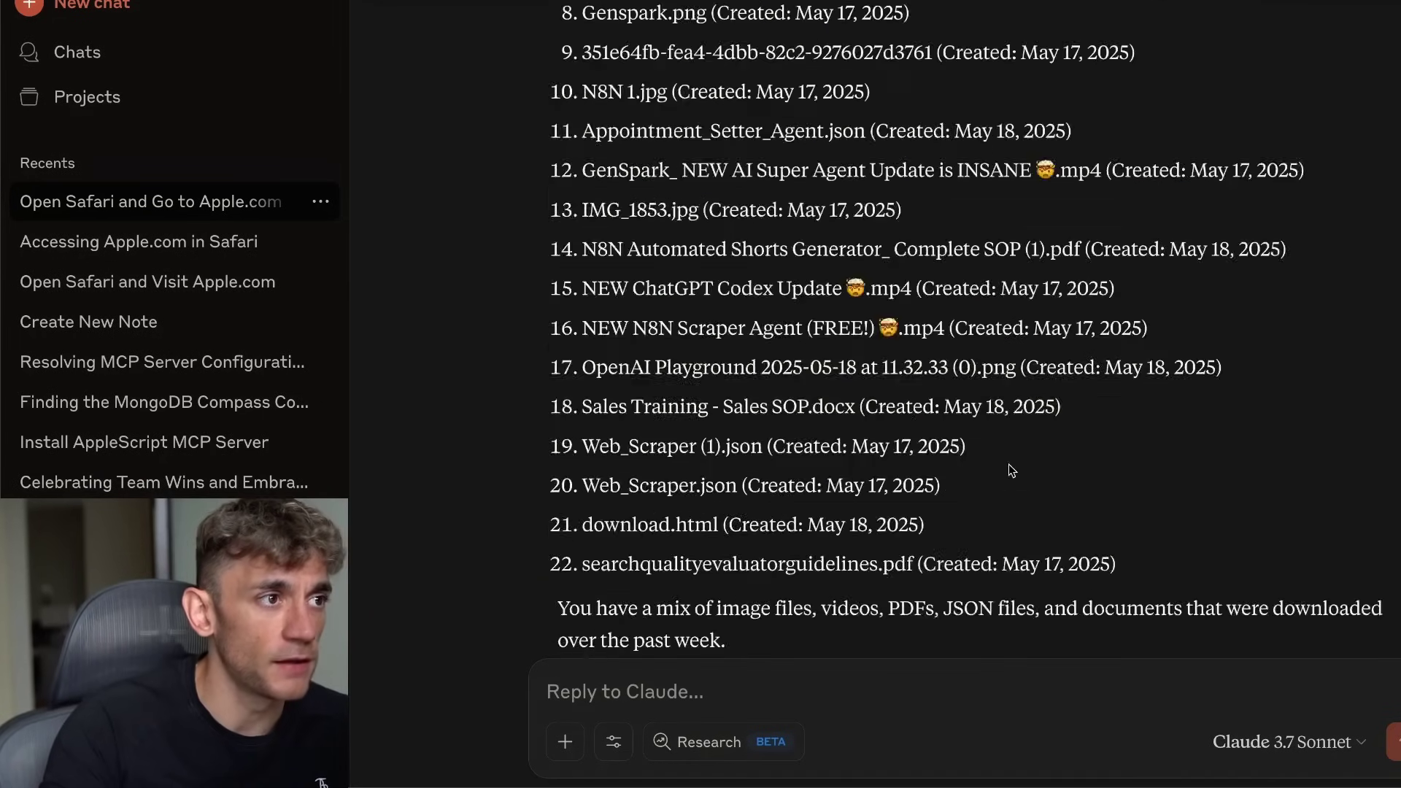
{"action": "scroll", "coordinate": [1009, 467], "scroll_direction": "up", "scroll_amount": 5}
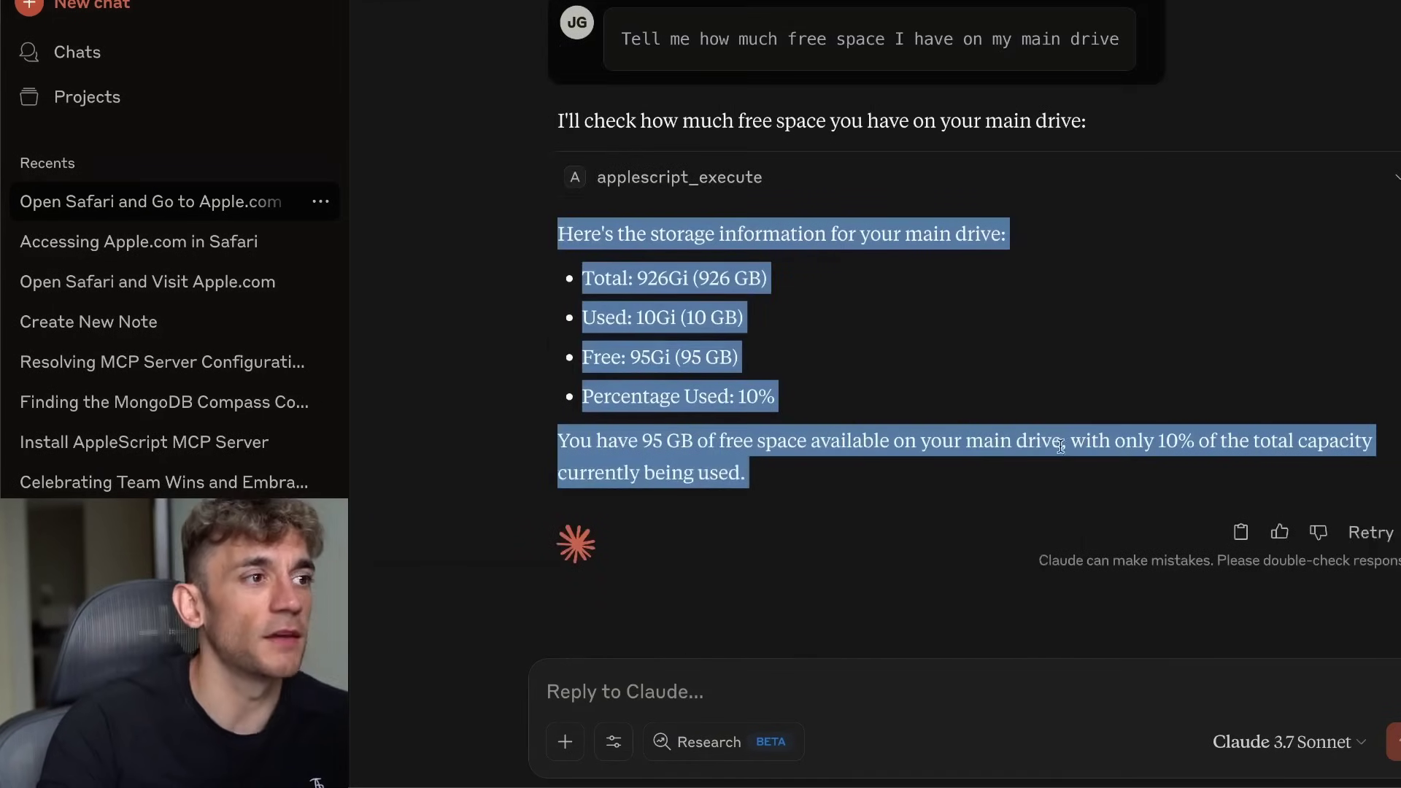
{"action": "scroll", "coordinate": [965, 465], "scroll_direction": "up", "scroll_amount": 20}
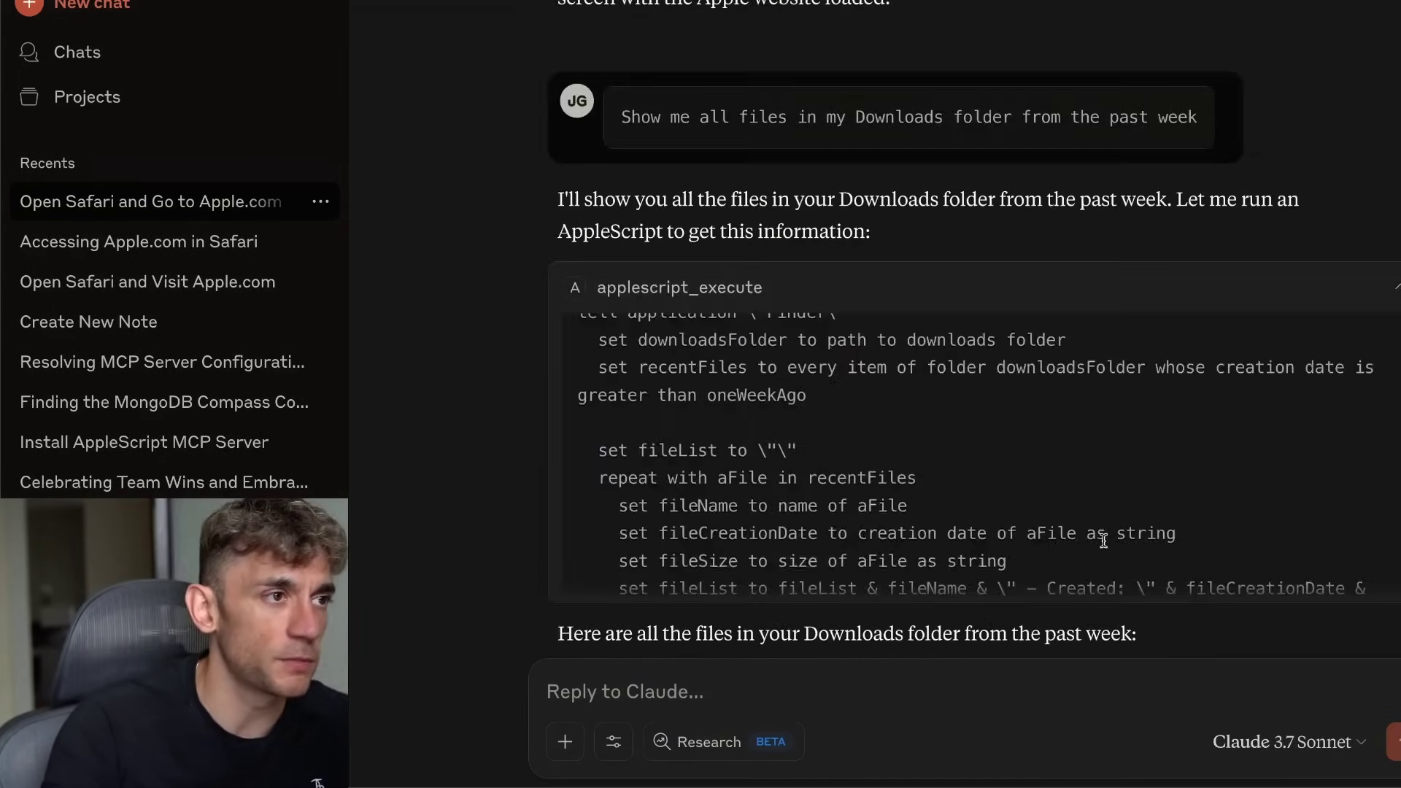
{"action": "scroll", "coordinate": [1098, 546], "scroll_direction": "down", "scroll_amount": 3}
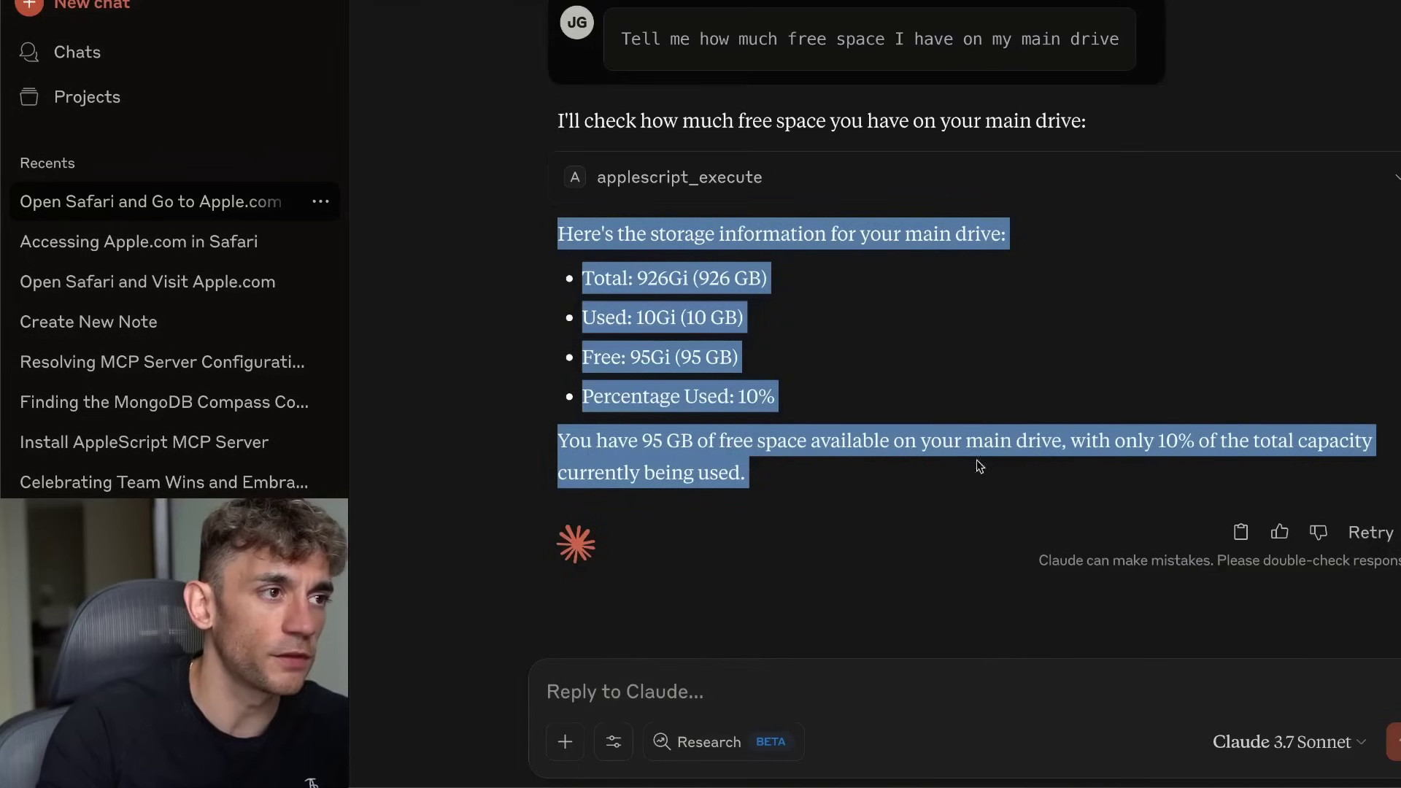
{"action": "left_click", "coordinate": [853, 346]}
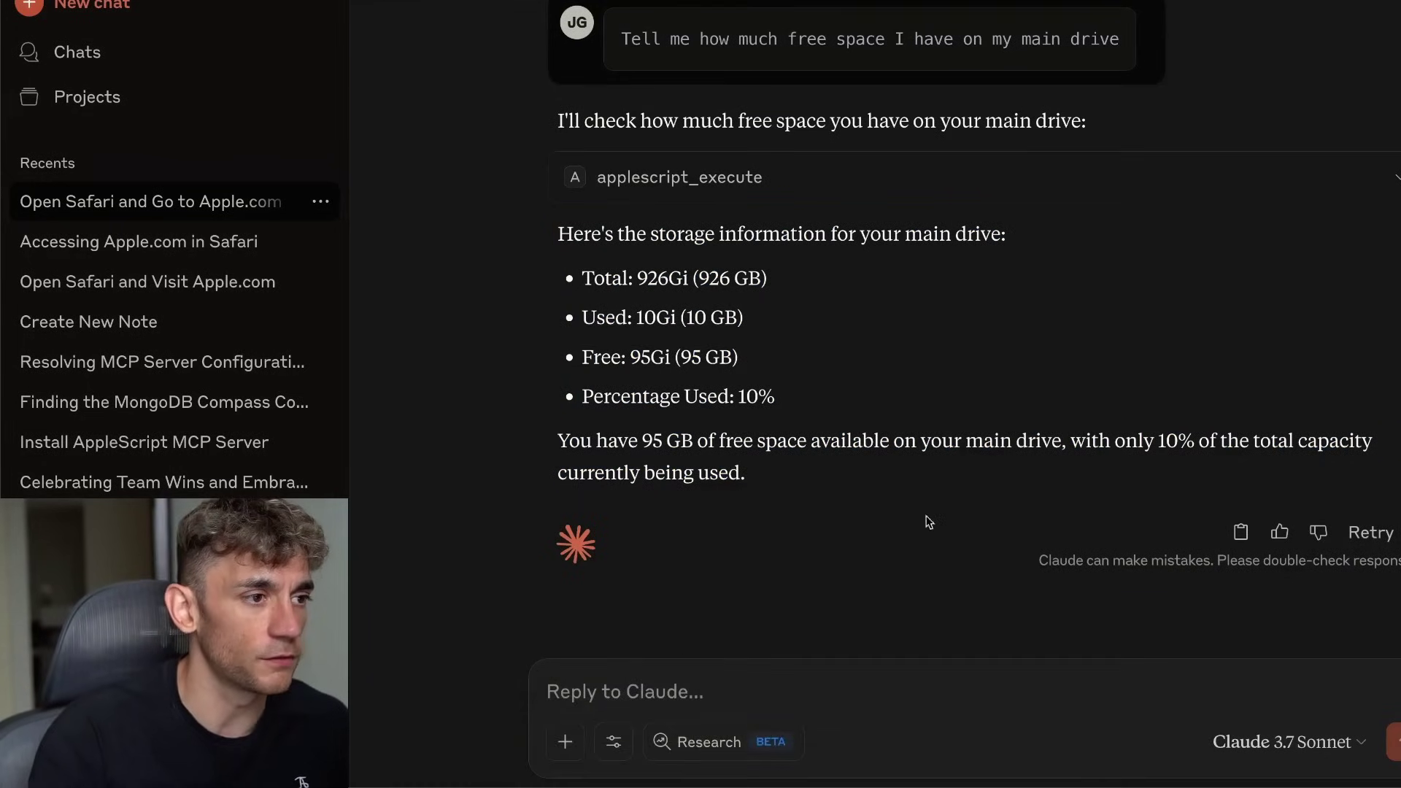
- Examine the search and tool options for the chat, including the filesystem and applescript_execute servers
{"action": "left_click", "coordinate": [613, 741]}
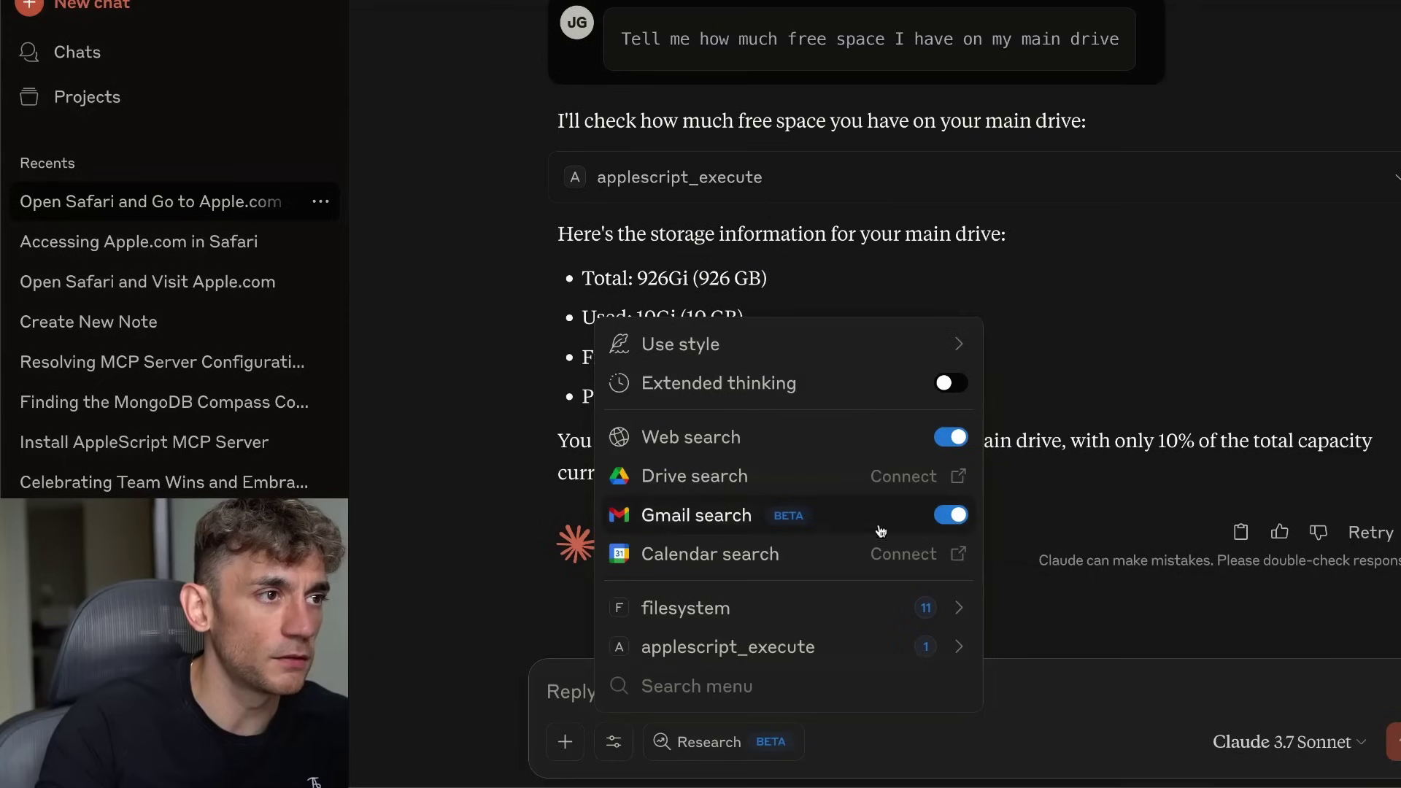
{"action": "left_click", "coordinate": [530, 571]}
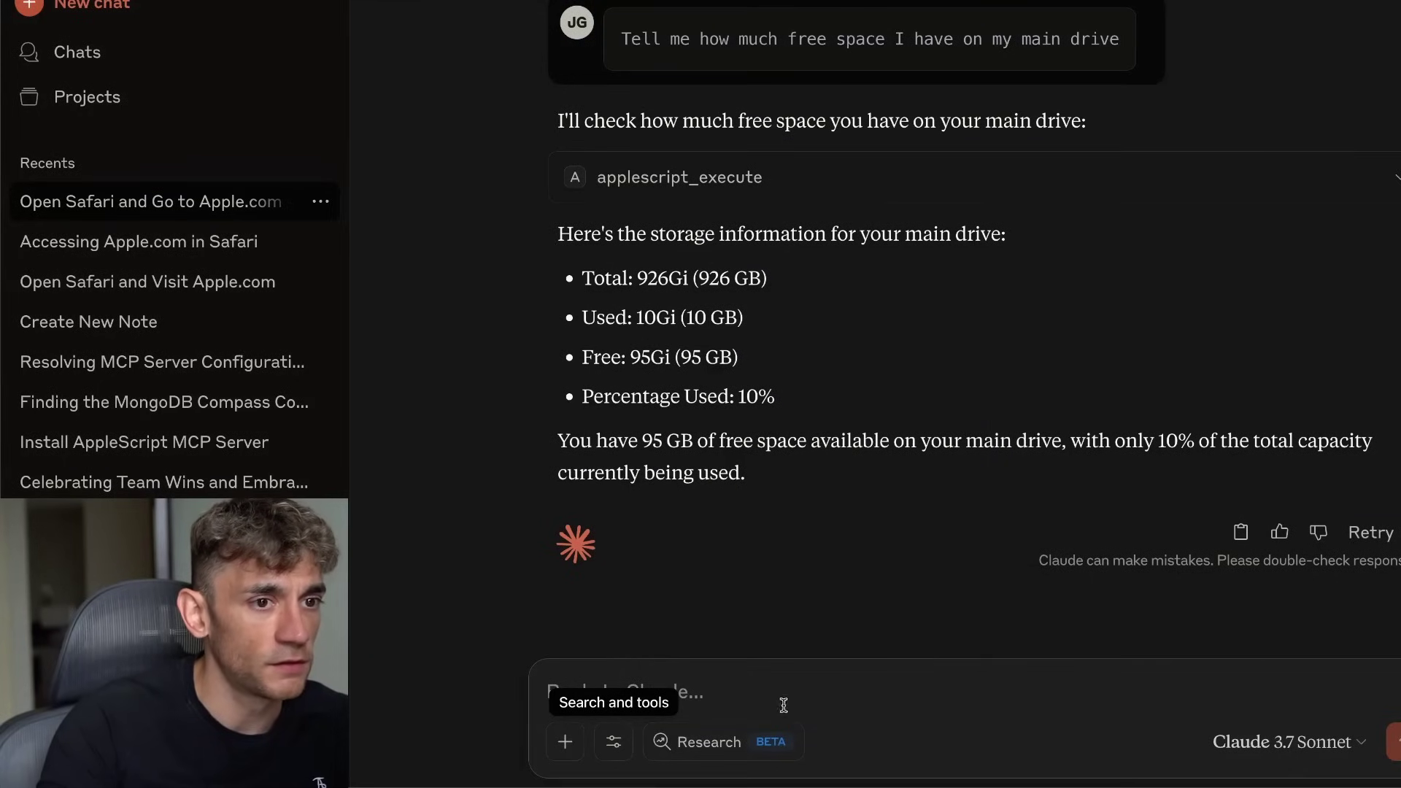
{"action": "left_click", "coordinate": [565, 741]}
{"action": "left_click", "coordinate": [613, 741]}
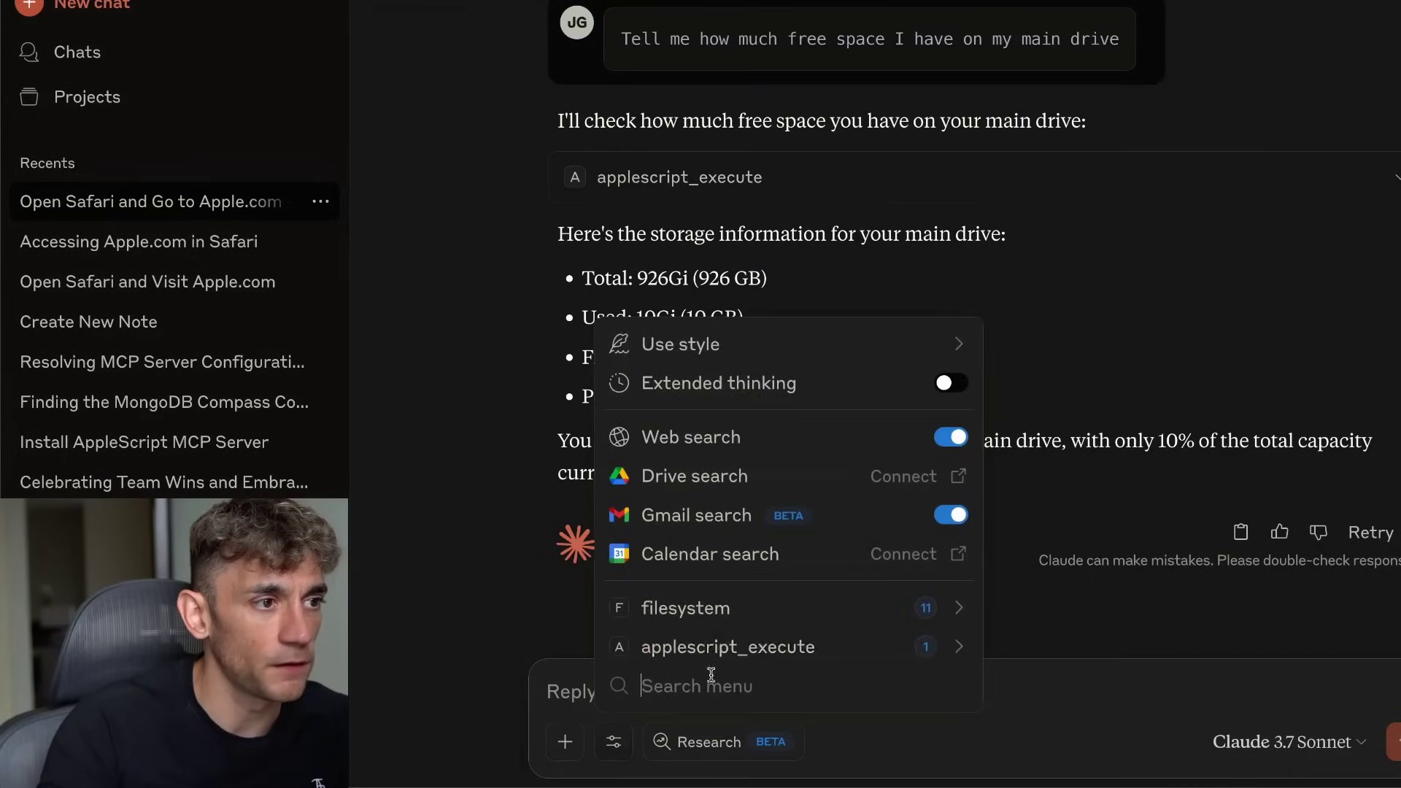
{"action": "scroll", "coordinate": [1029, 335], "scroll_direction": "up", "scroll_amount": 5}
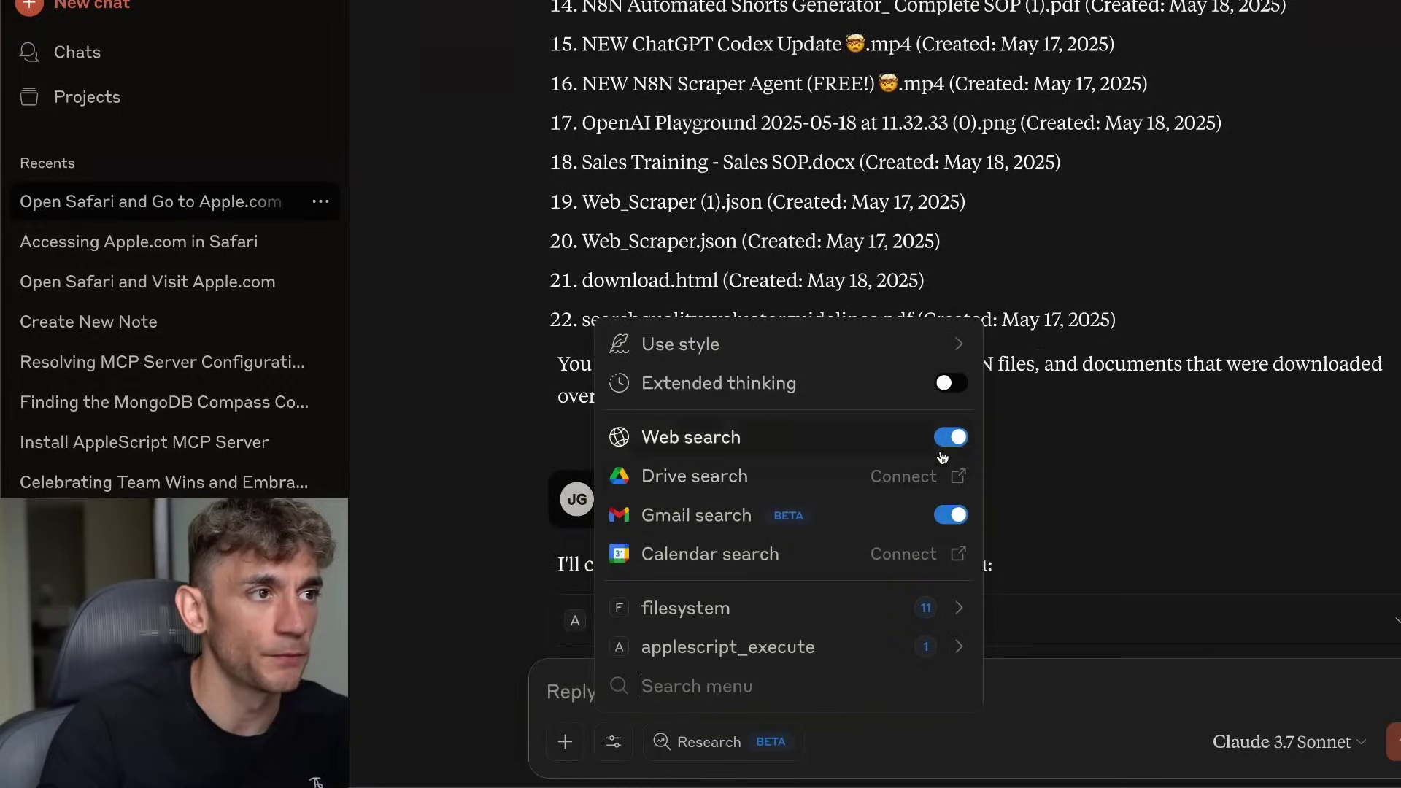
{"action": "scroll", "coordinate": [1167, 409], "scroll_direction": "down", "scroll_amount": 5}
{"action": "left_click", "coordinate": [614, 741]}
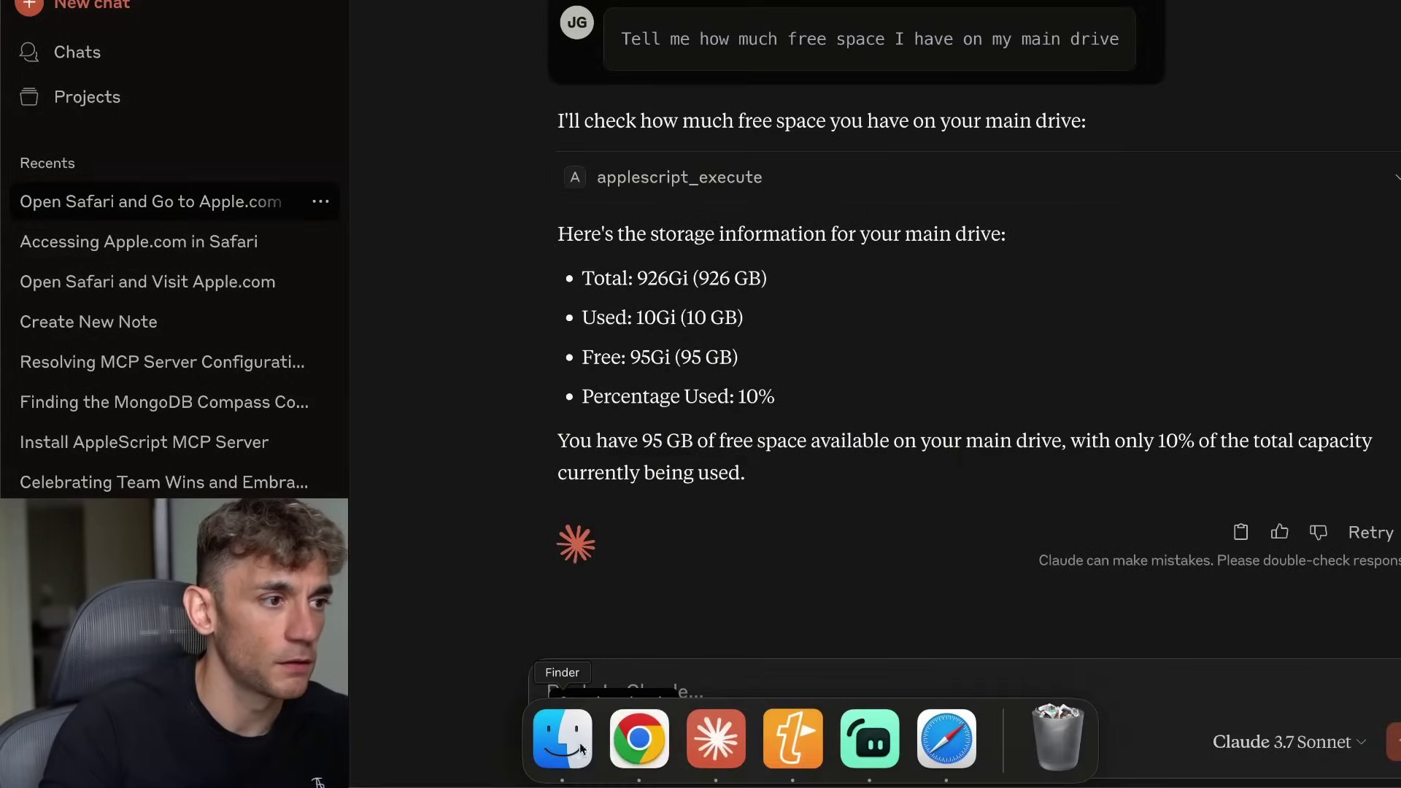
- Switch to Google Chrome, open Claude's web version in a new tab and open its settings
{"action": "left_click", "coordinate": [638, 738]}
{"action": "key", "text": "super+t"}
{"action": "type", "text": "c"}
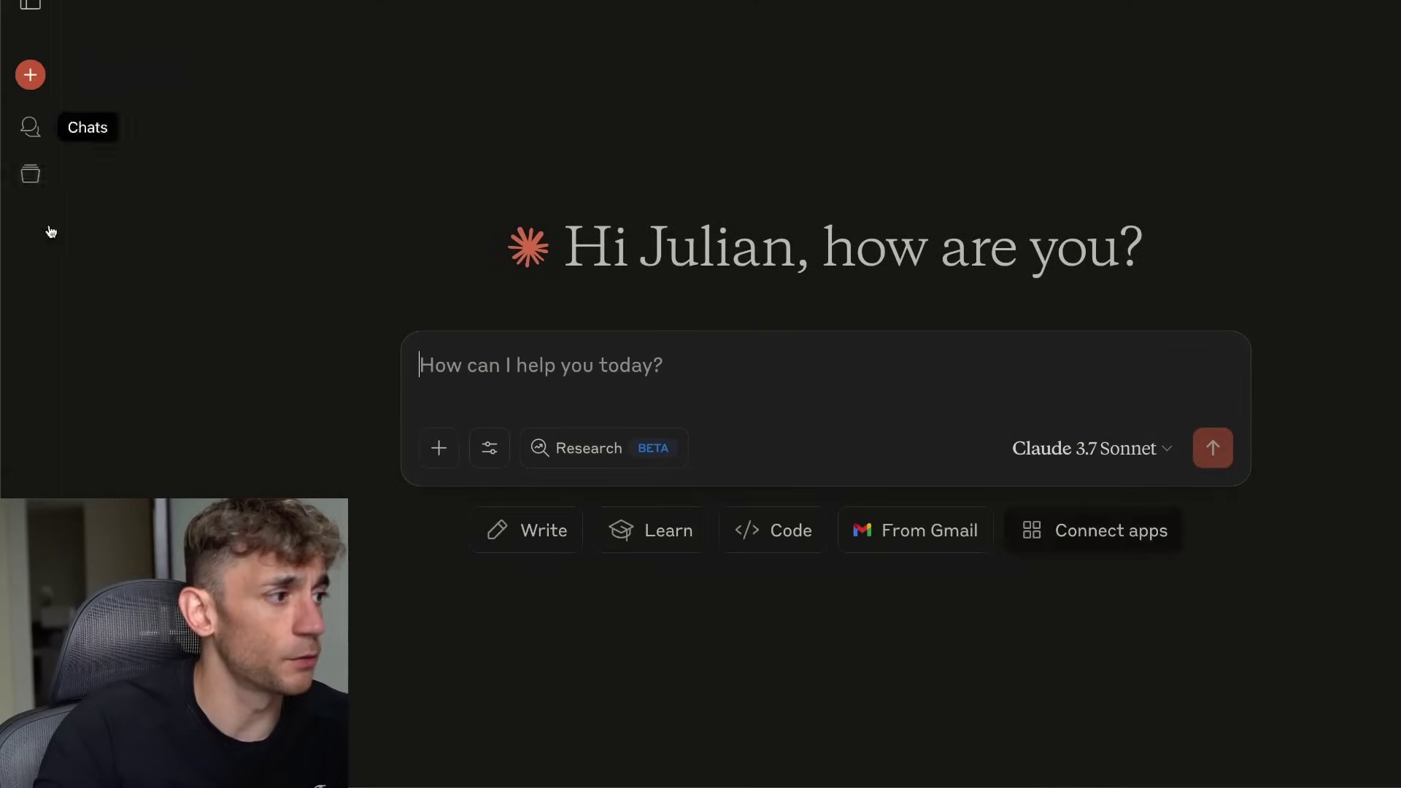
{"action": "left_click", "coordinate": [30, 762]}
{"action": "left_click", "coordinate": [1184, 131]}
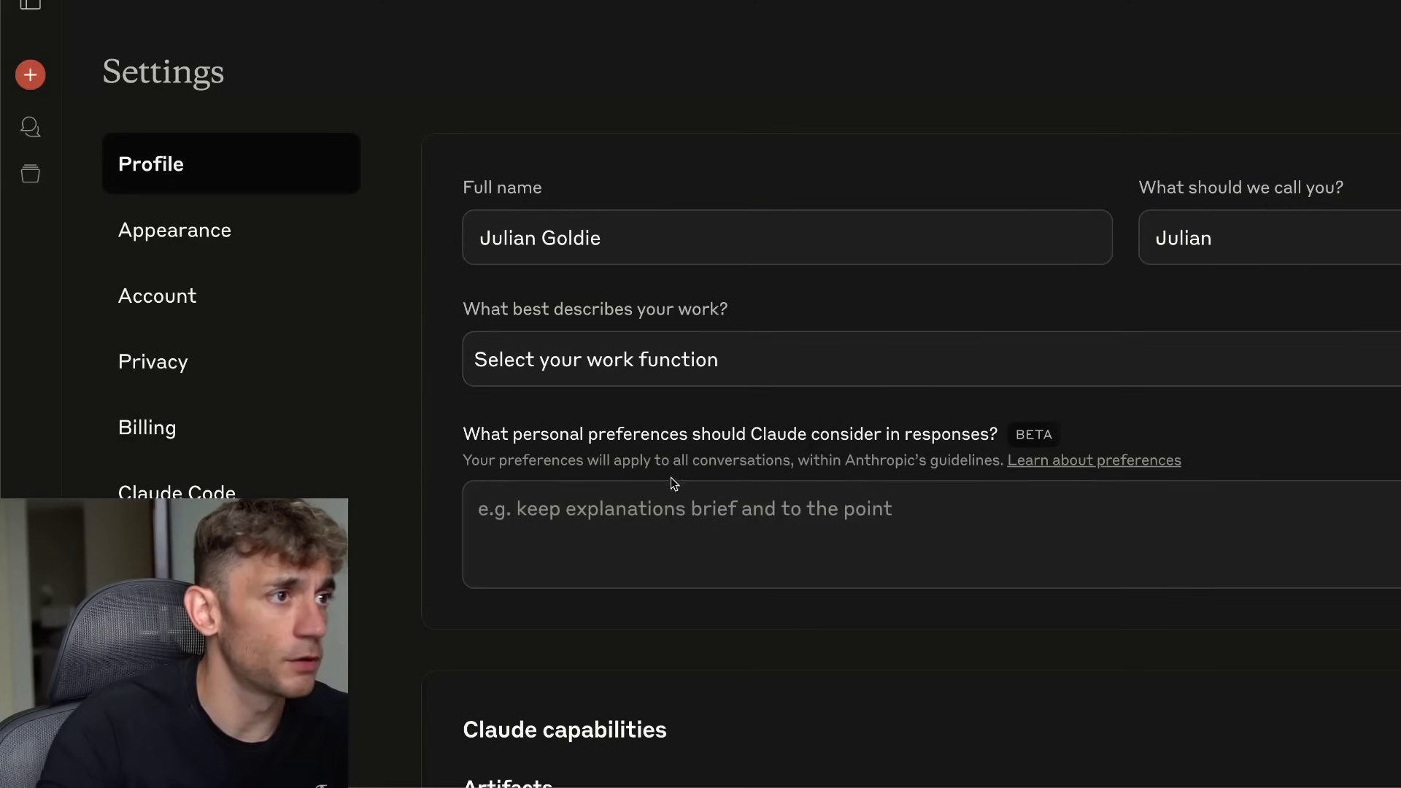
- Review the integrations in the profile settings, highlighting the custom PayPal entry
{"action": "scroll", "coordinate": [672, 483], "scroll_direction": "down", "scroll_amount": 15}
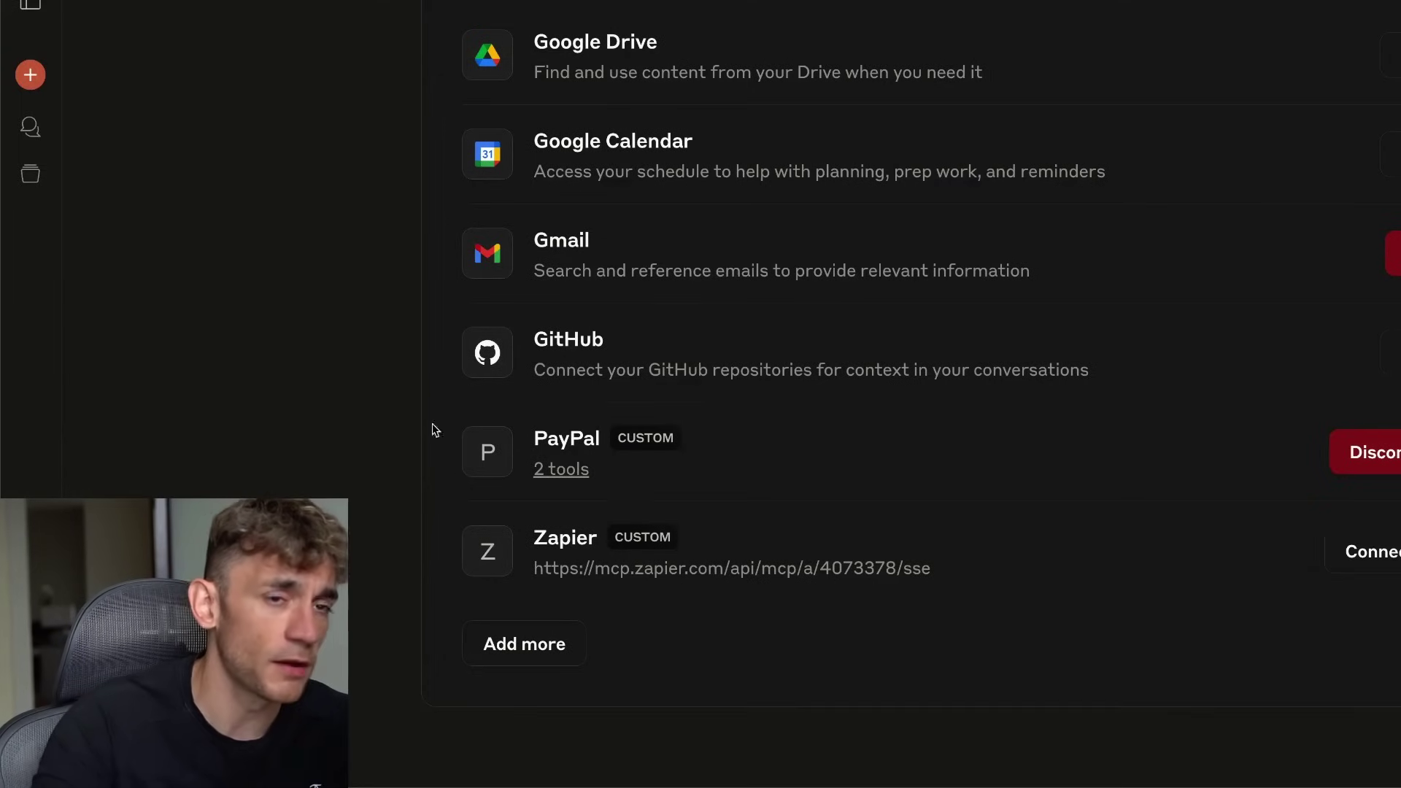
{"action": "left_click_drag", "start_coordinate": [522, 416], "coordinate": [632, 451]}
{"action": "left_click", "coordinate": [647, 433]}
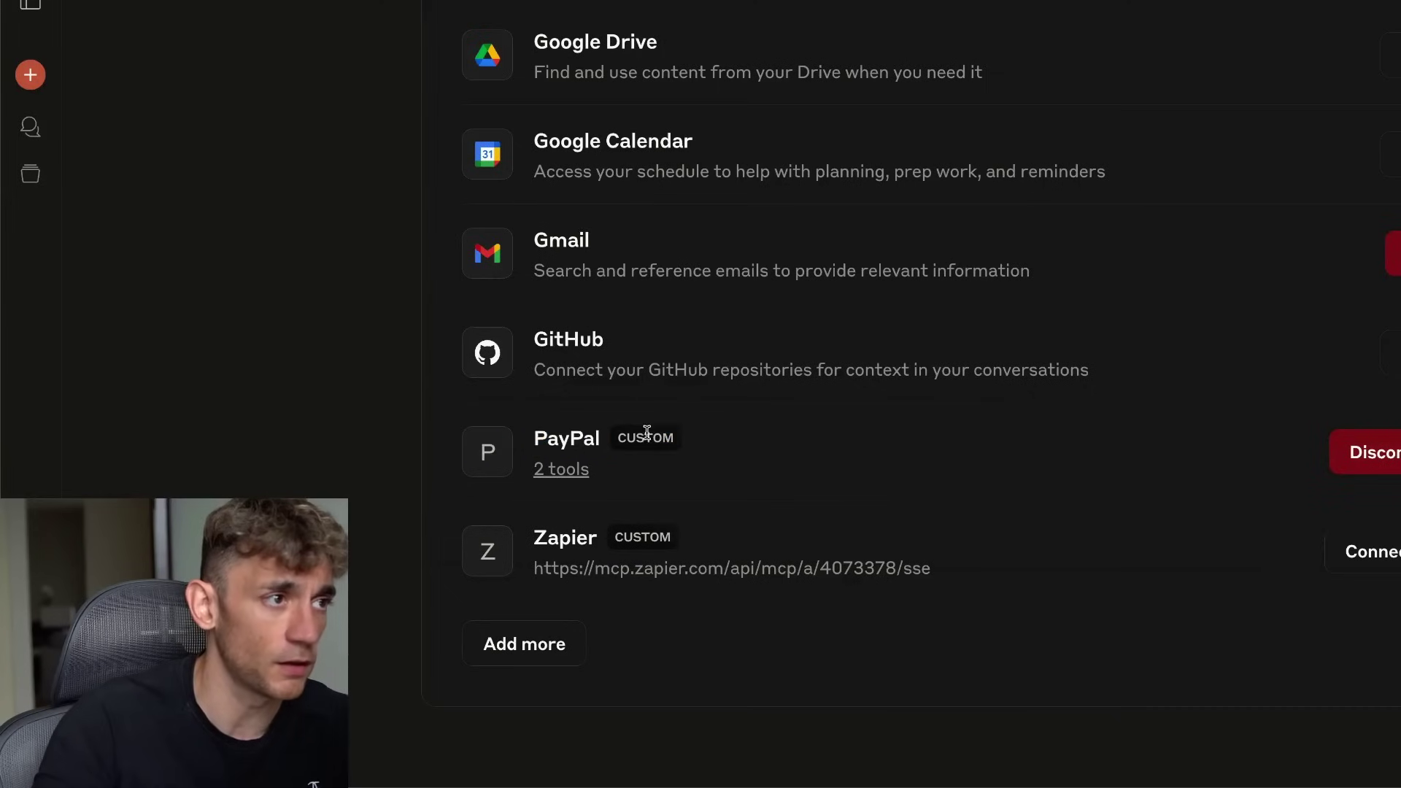
- Start a new chat and send a prompt to create an invoice using the PayPal MCP to the customer's website for $500 for link building
{"action": "left_click", "coordinate": [33, 71]}
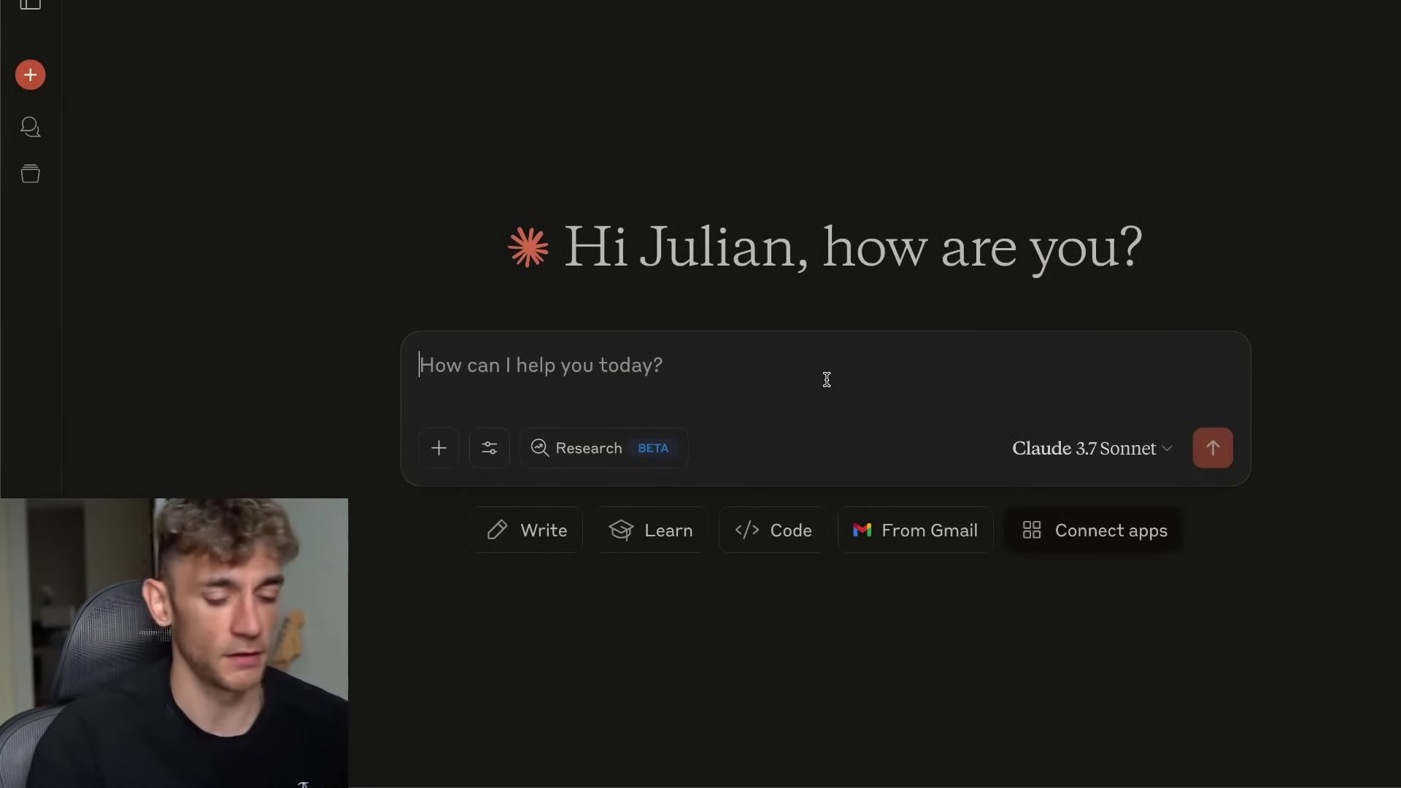
{"action": "type", "text": "Create an invocie using the paypal"}
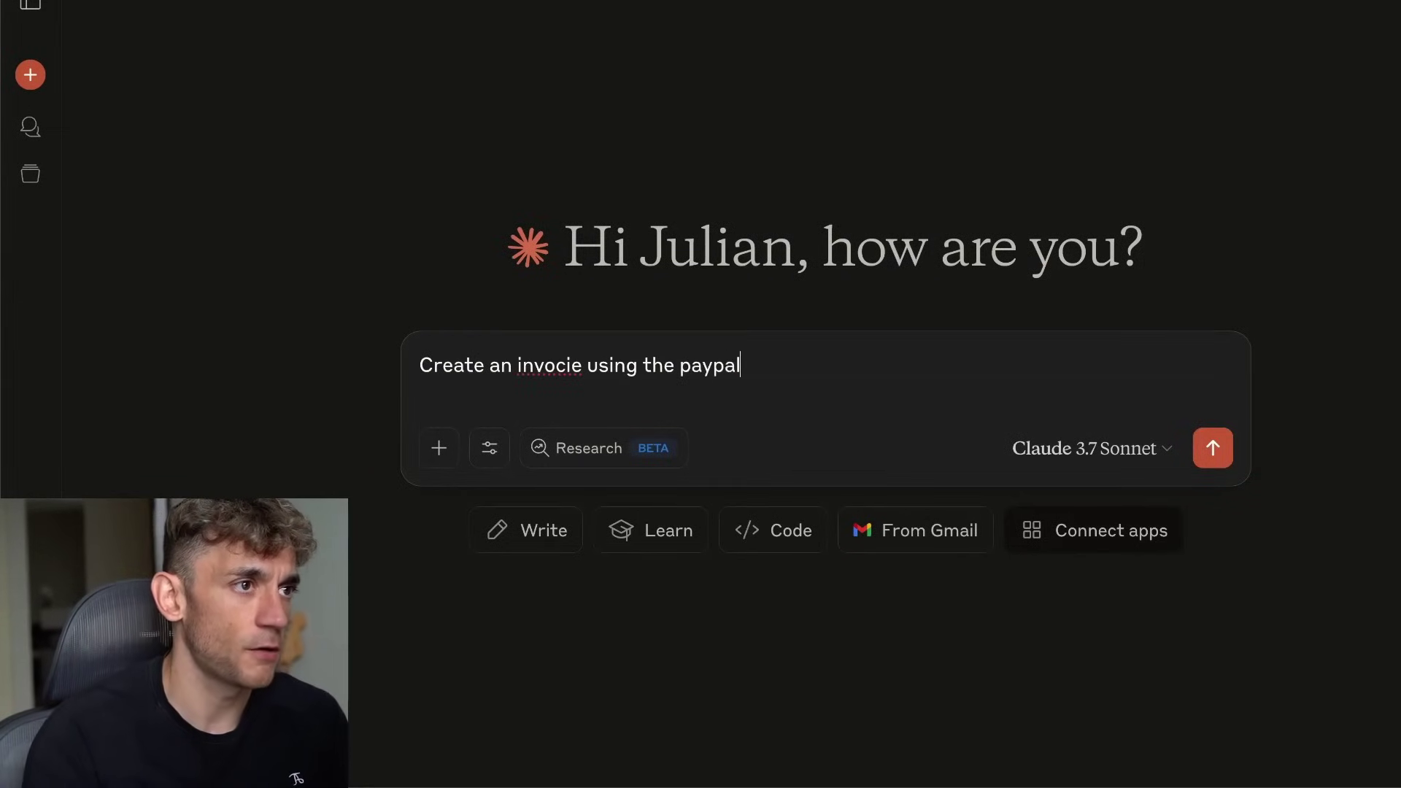
{"action": "type", "text": " mcp > to "}
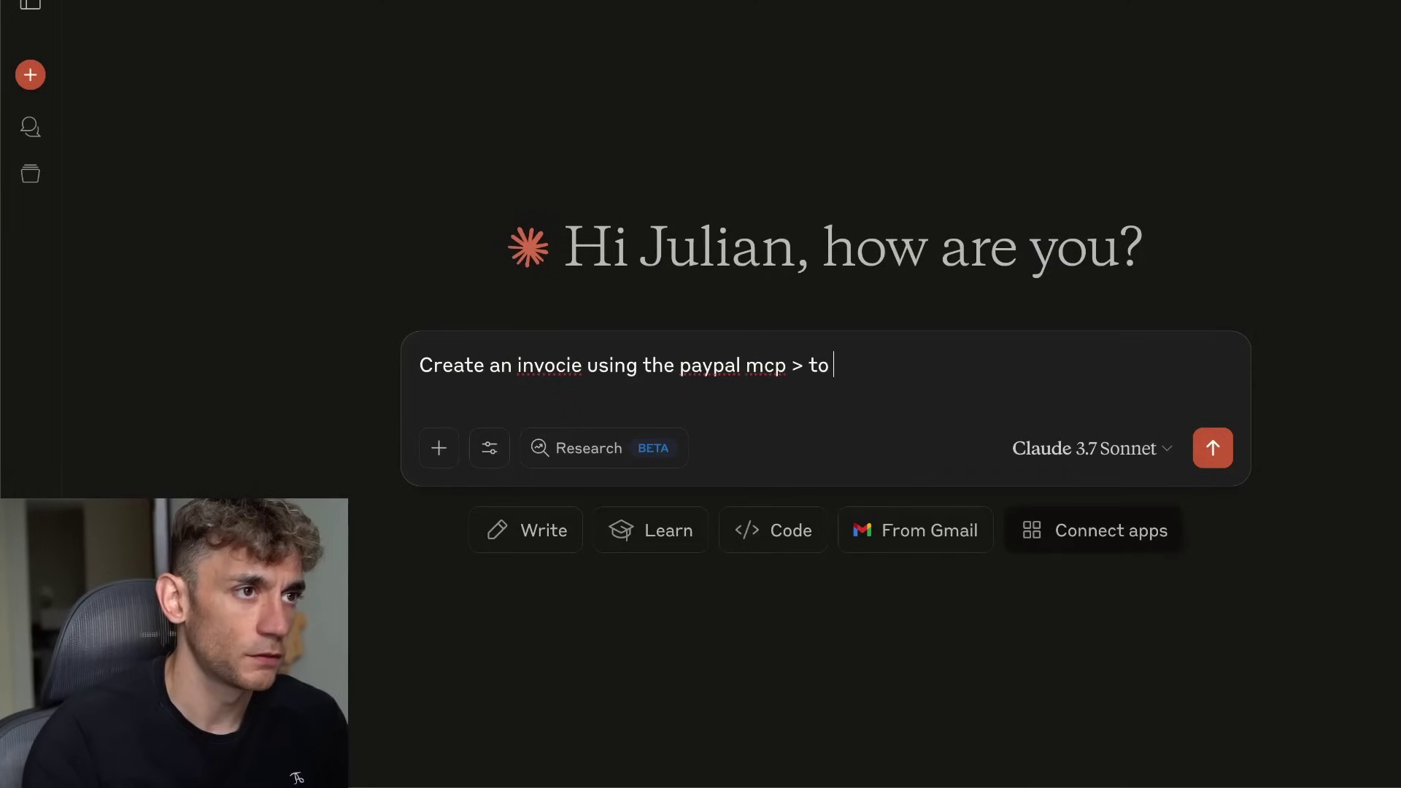
{"action": "type", "text": "juliangoldie.com for $500 for link buil"}
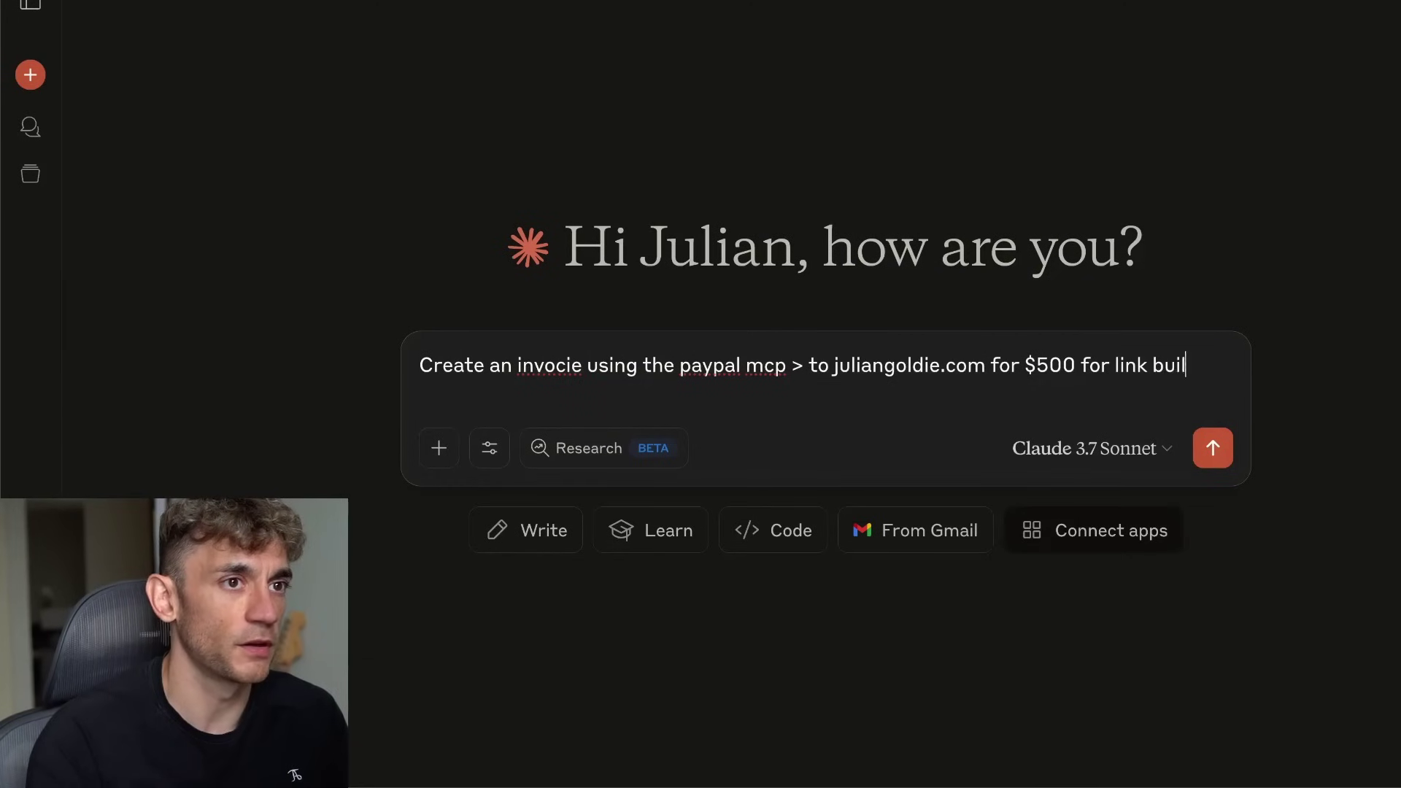
{"action": "type", "text": "ding"}
{"action": "key", "text": "Return"}
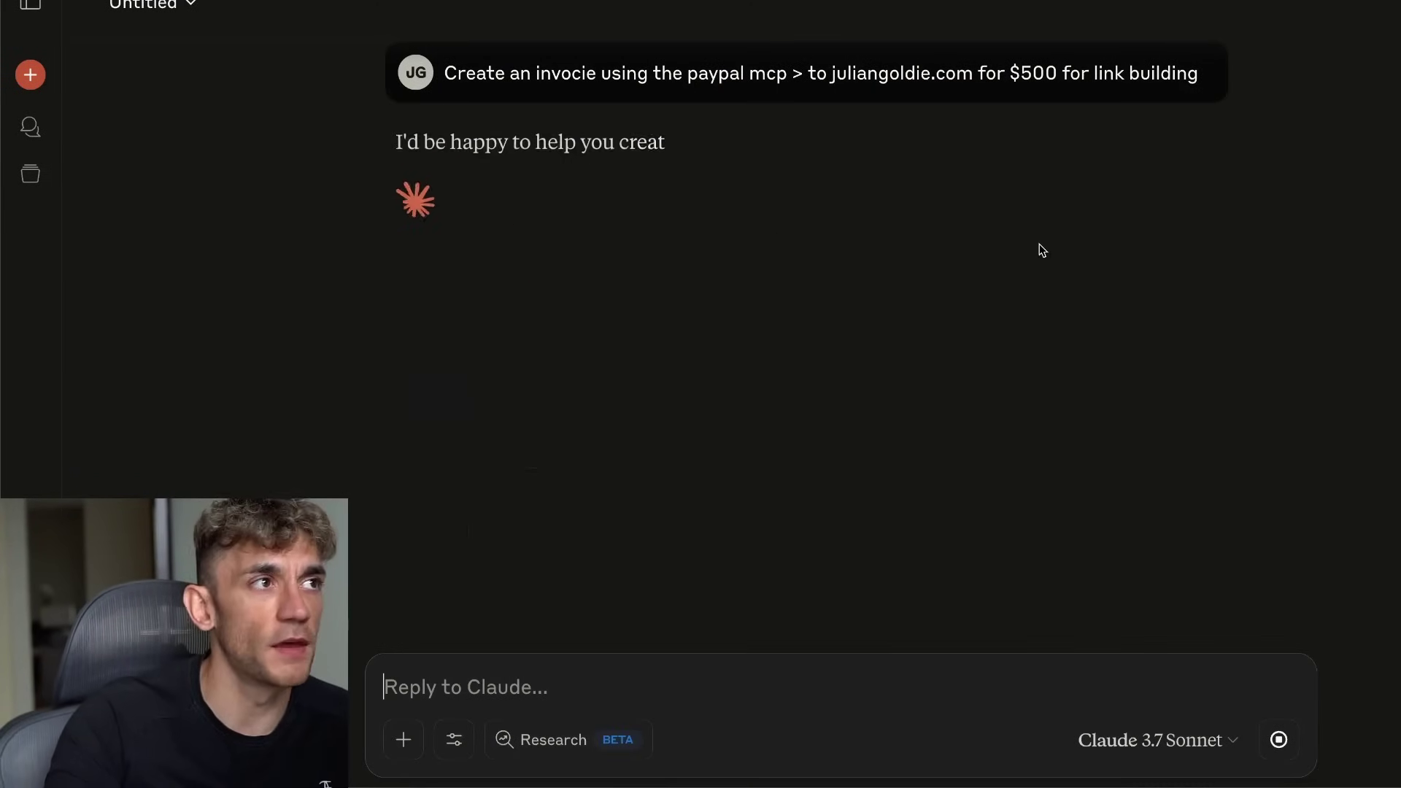
- Highlight Claude's questions about the invoice details and reply "figure it out or add dummy information"
{"action": "left_click_drag", "start_coordinate": [366, 219], "coordinate": [1144, 368]}
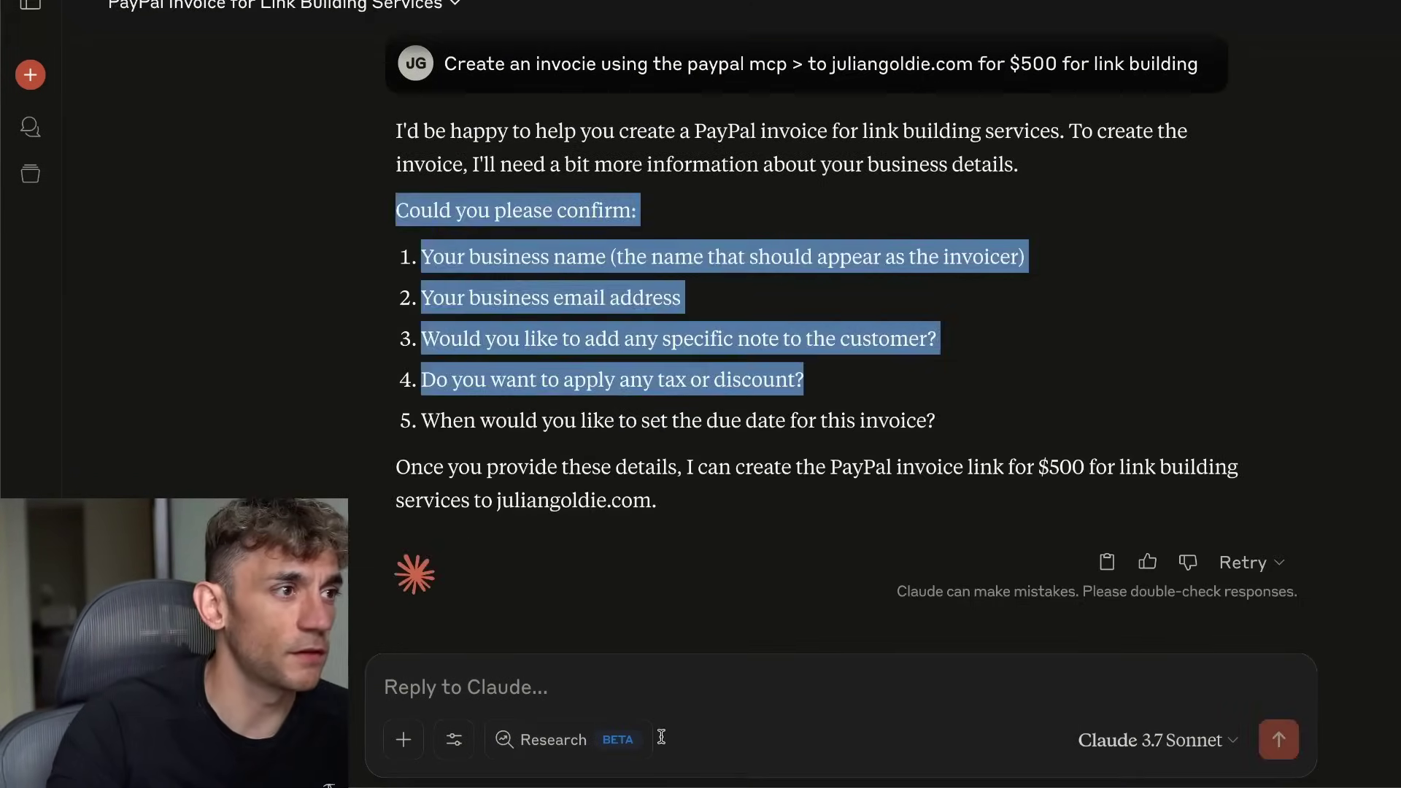
{"action": "left_click", "coordinate": [678, 701]}
{"action": "type", "text": "figure it o"}
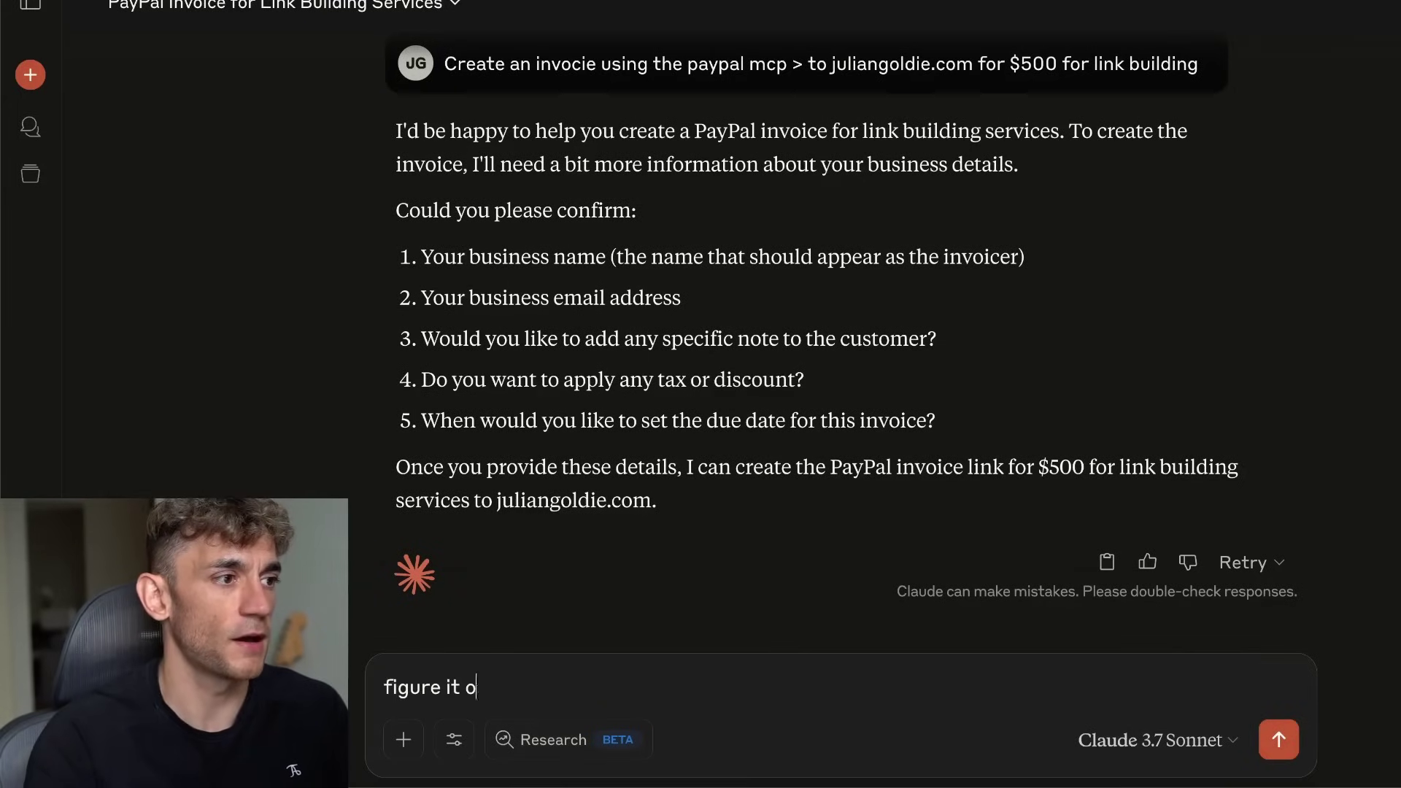
{"action": "type", "text": "ut or a"}
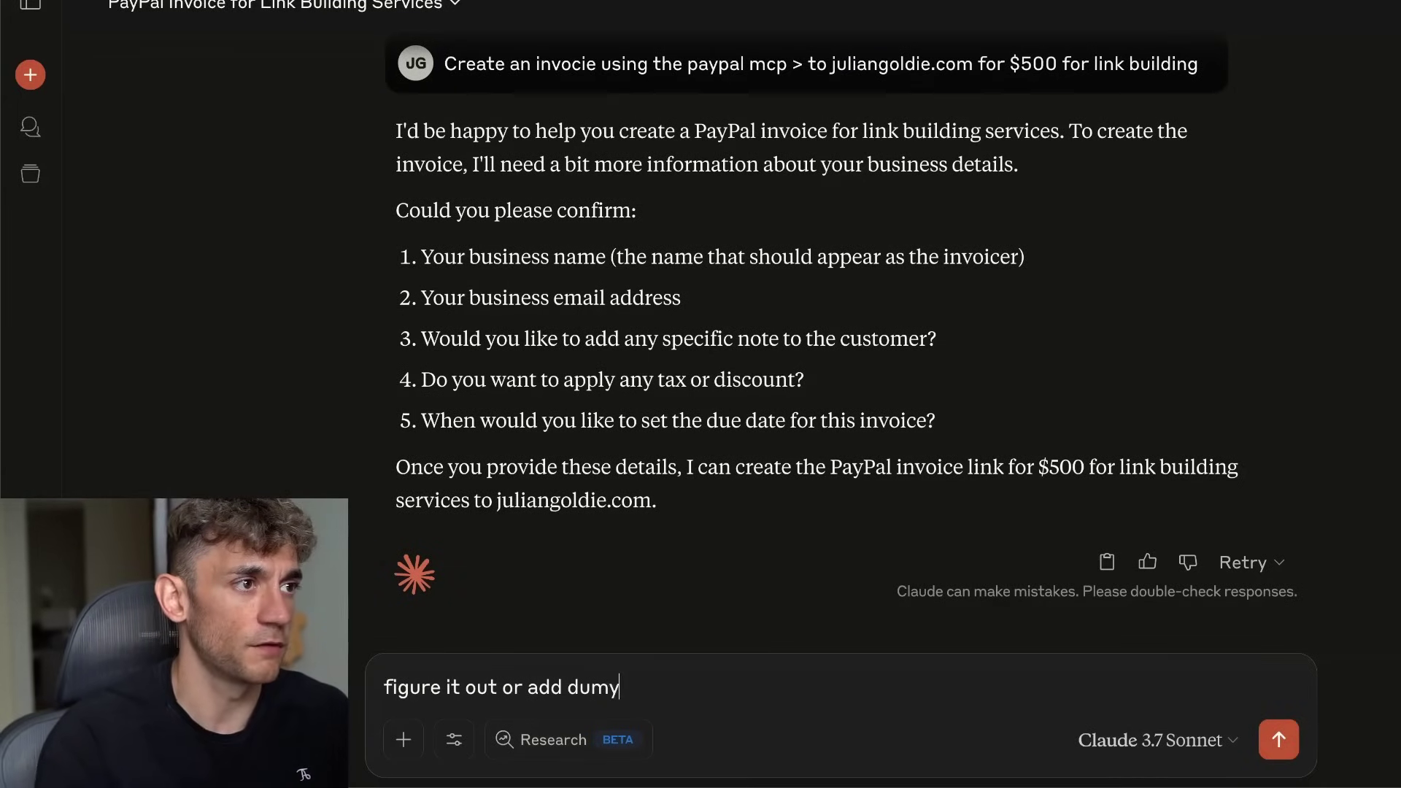
{"action": "type", "text": "dd dummy information"}
{"action": "key", "text": "Return"}
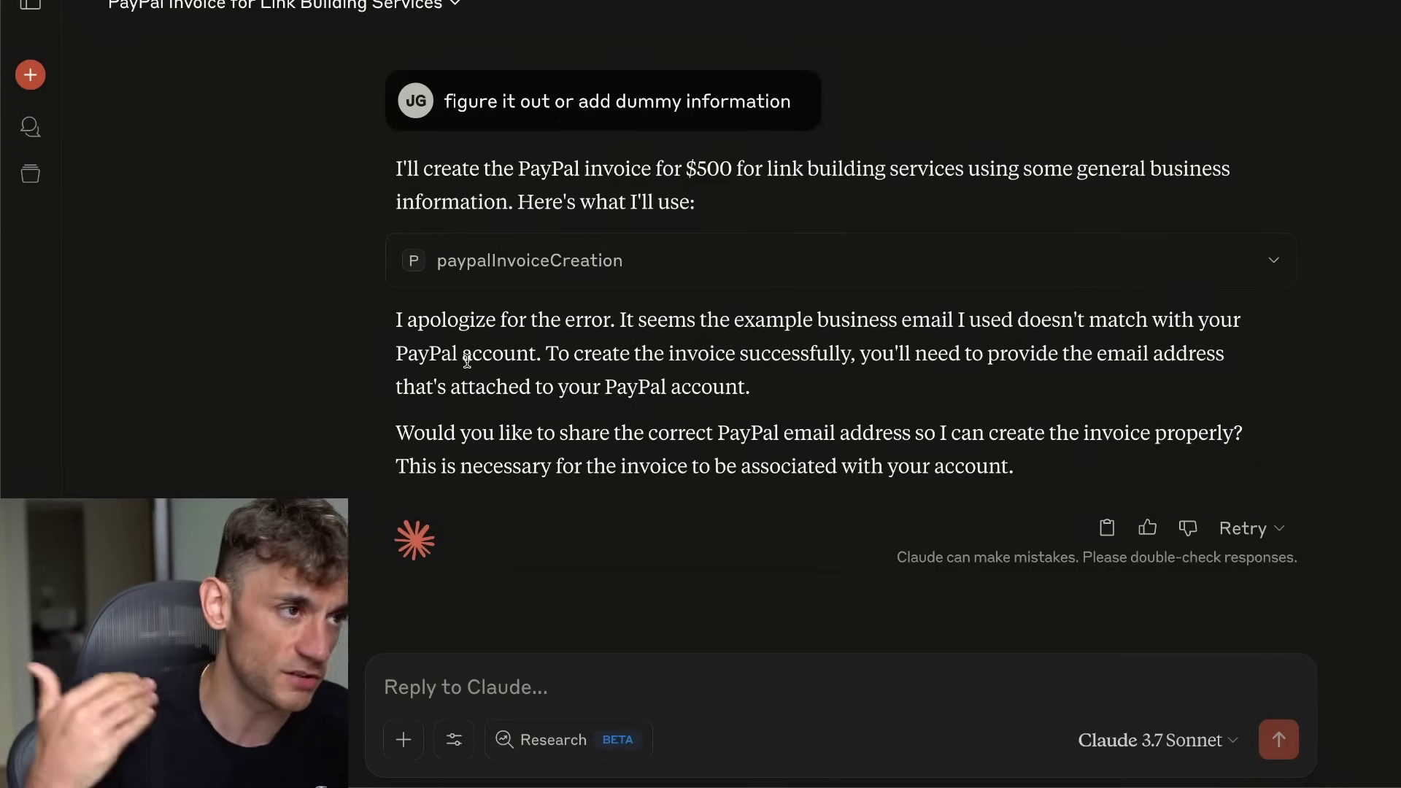
- Examine Claude's reply about the PayPal invoice and expand the paypalInvoiceCreation call to read its request details
{"action": "left_click_drag", "start_coordinate": [780, 457], "coordinate": [832, 438]}
{"action": "left_click", "coordinate": [832, 437]}
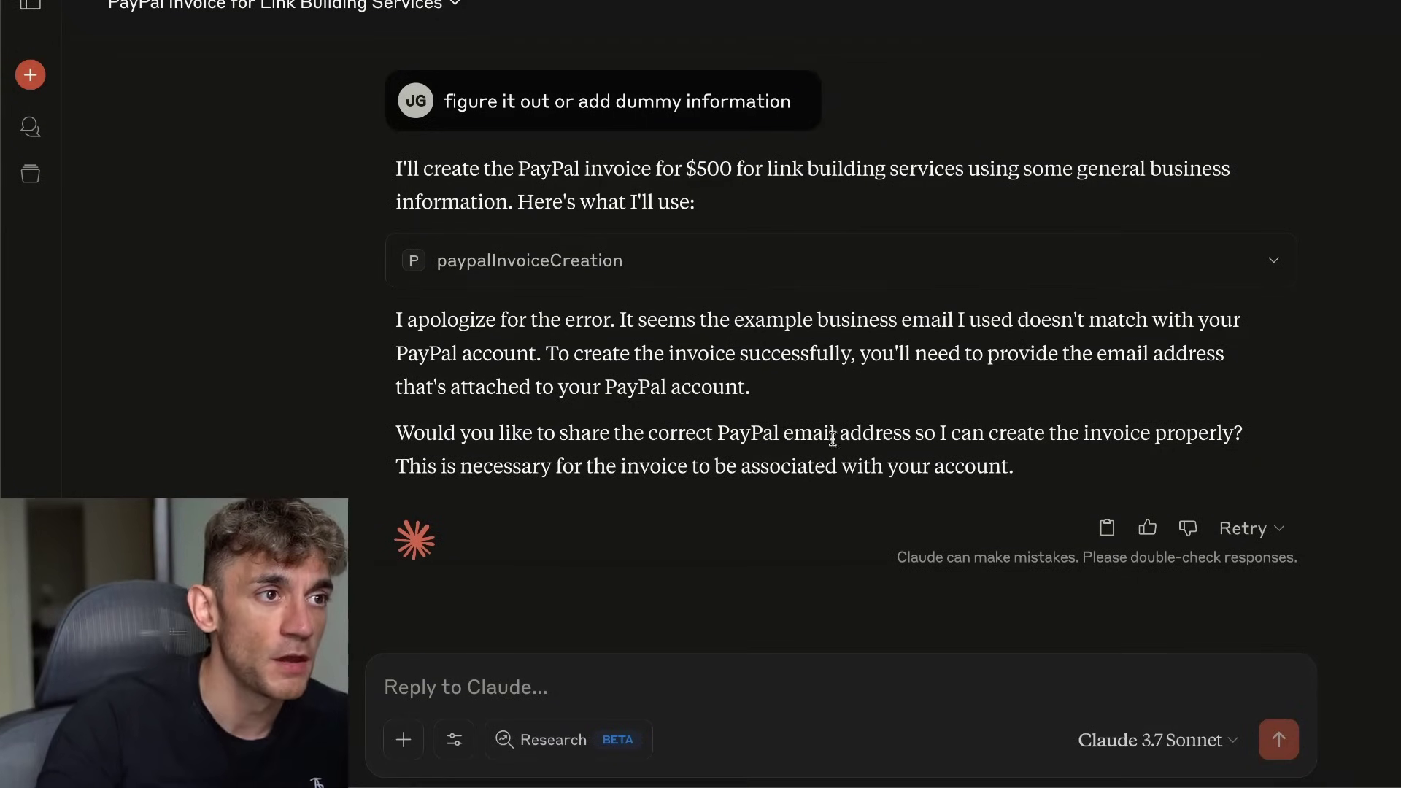
{"action": "left_click_drag", "start_coordinate": [394, 319], "coordinate": [921, 460]}
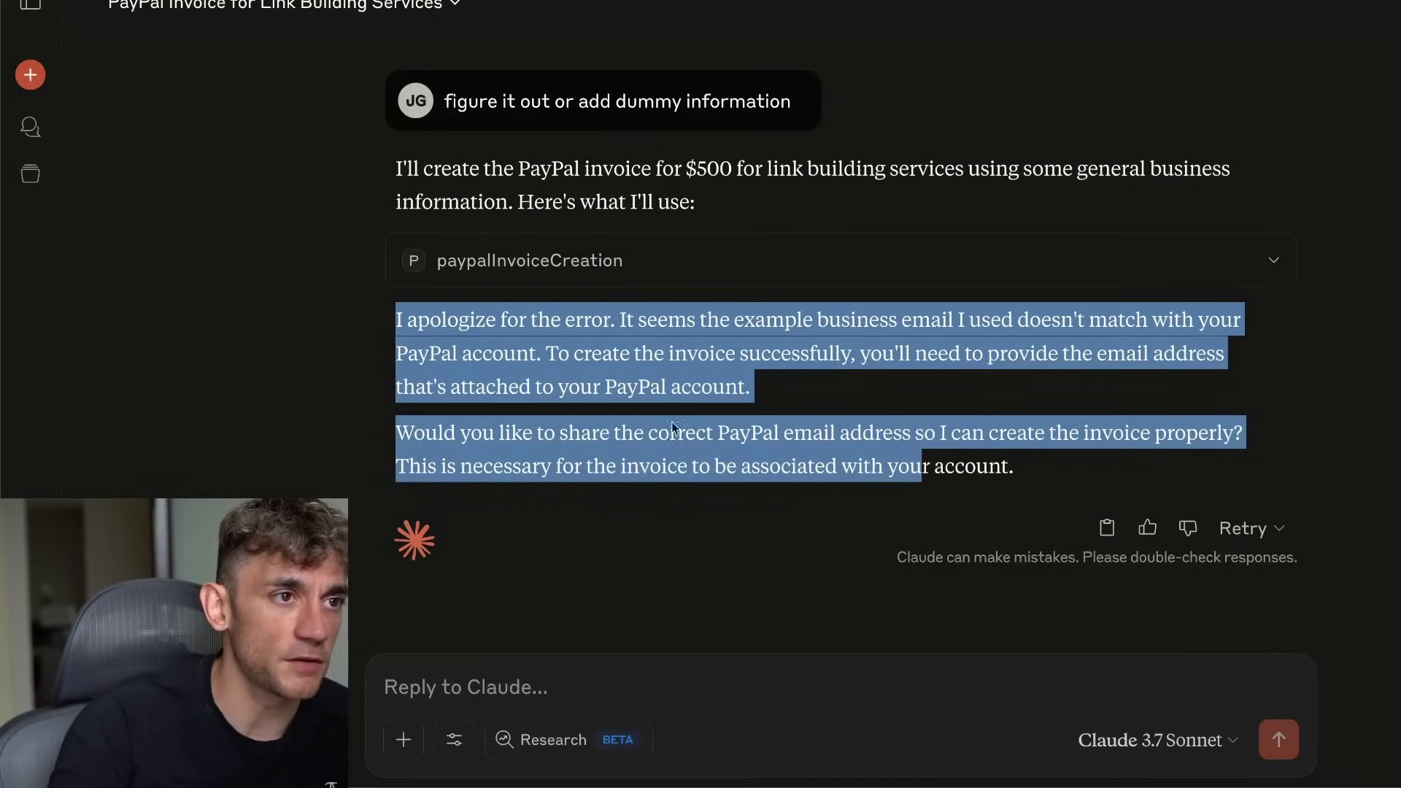
{"action": "left_click", "coordinate": [744, 416]}
{"action": "scroll", "coordinate": [612, 430], "scroll_direction": "up", "scroll_amount": 7}
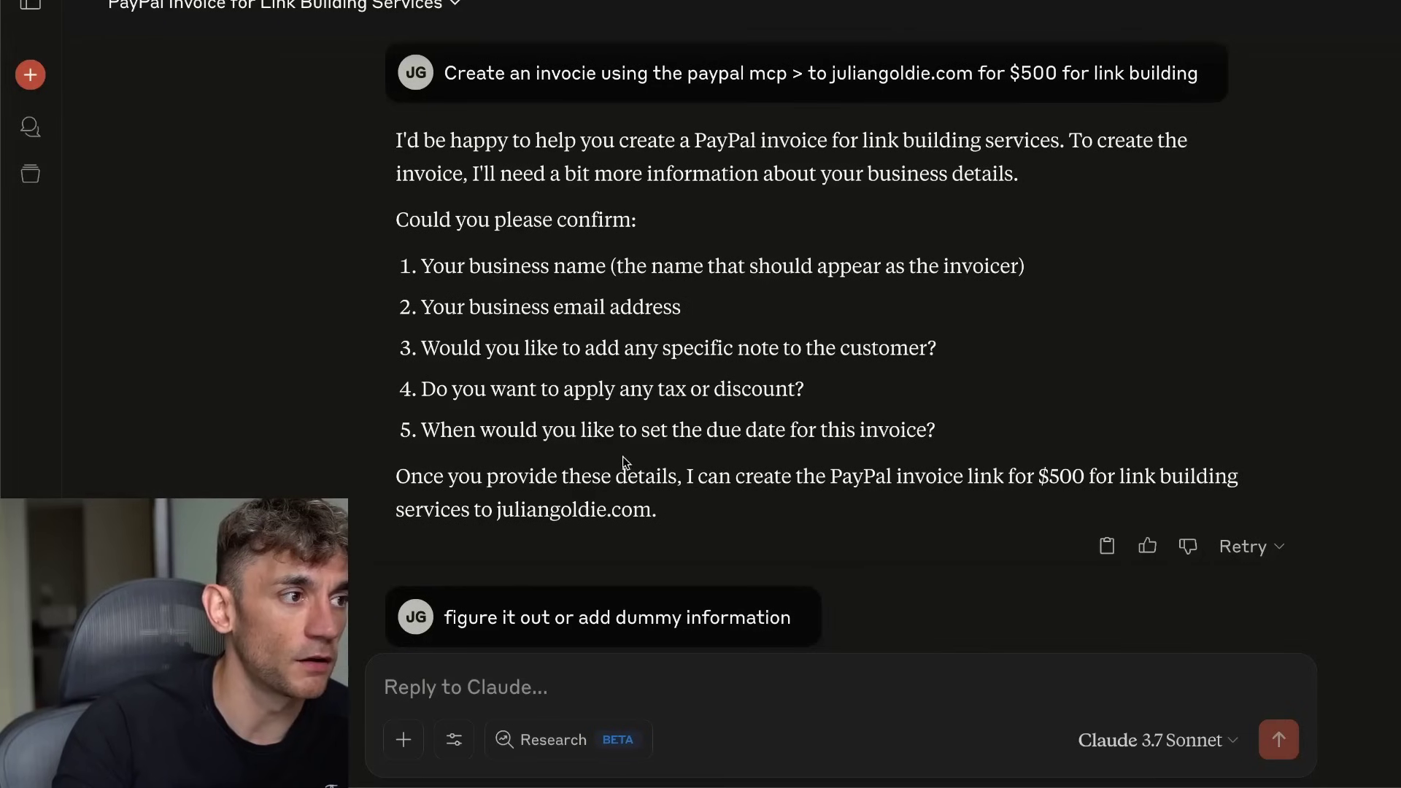
{"action": "scroll", "coordinate": [623, 456], "scroll_direction": "down", "scroll_amount": 4}
{"action": "left_click", "coordinate": [618, 467]}
{"action": "scroll", "coordinate": [773, 458], "scroll_direction": "down", "scroll_amount": 5}
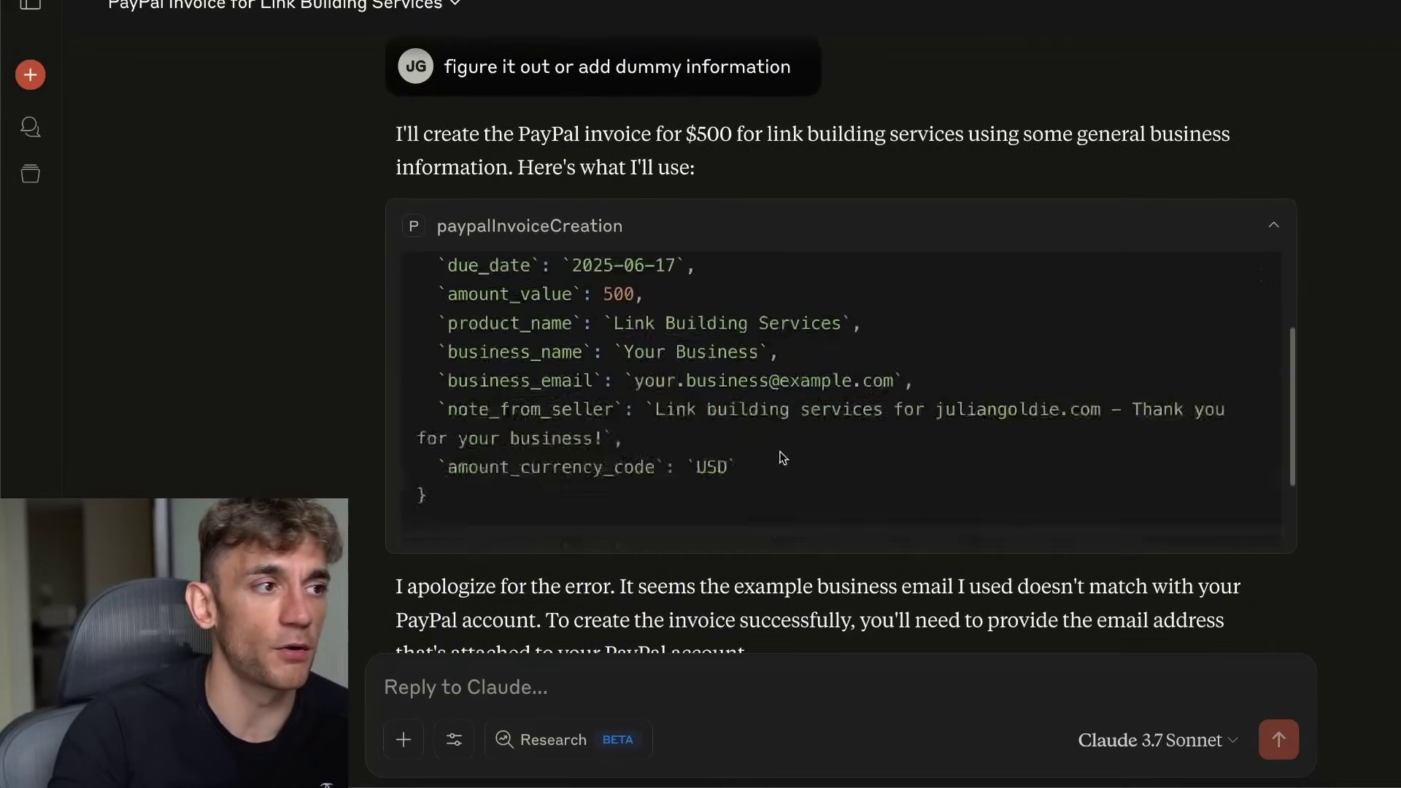
{"action": "scroll", "coordinate": [777, 449], "scroll_direction": "down", "scroll_amount": 2}
{"action": "scroll", "coordinate": [769, 438], "scroll_direction": "up", "scroll_amount": 10}
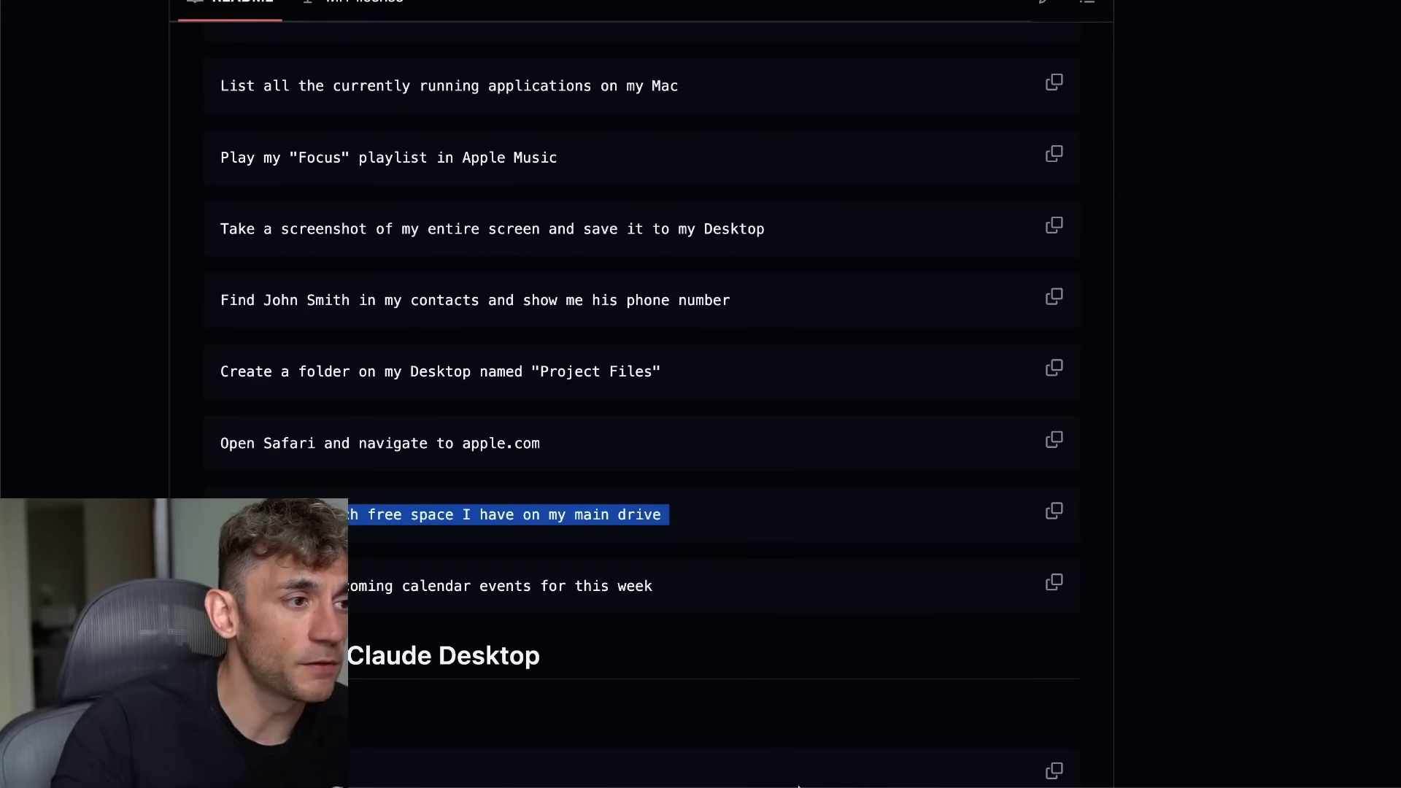
- Switch to the Claude desktop app and highlight the storage information in the free space reply
{"action": "left_click", "coordinate": [696, 734]}
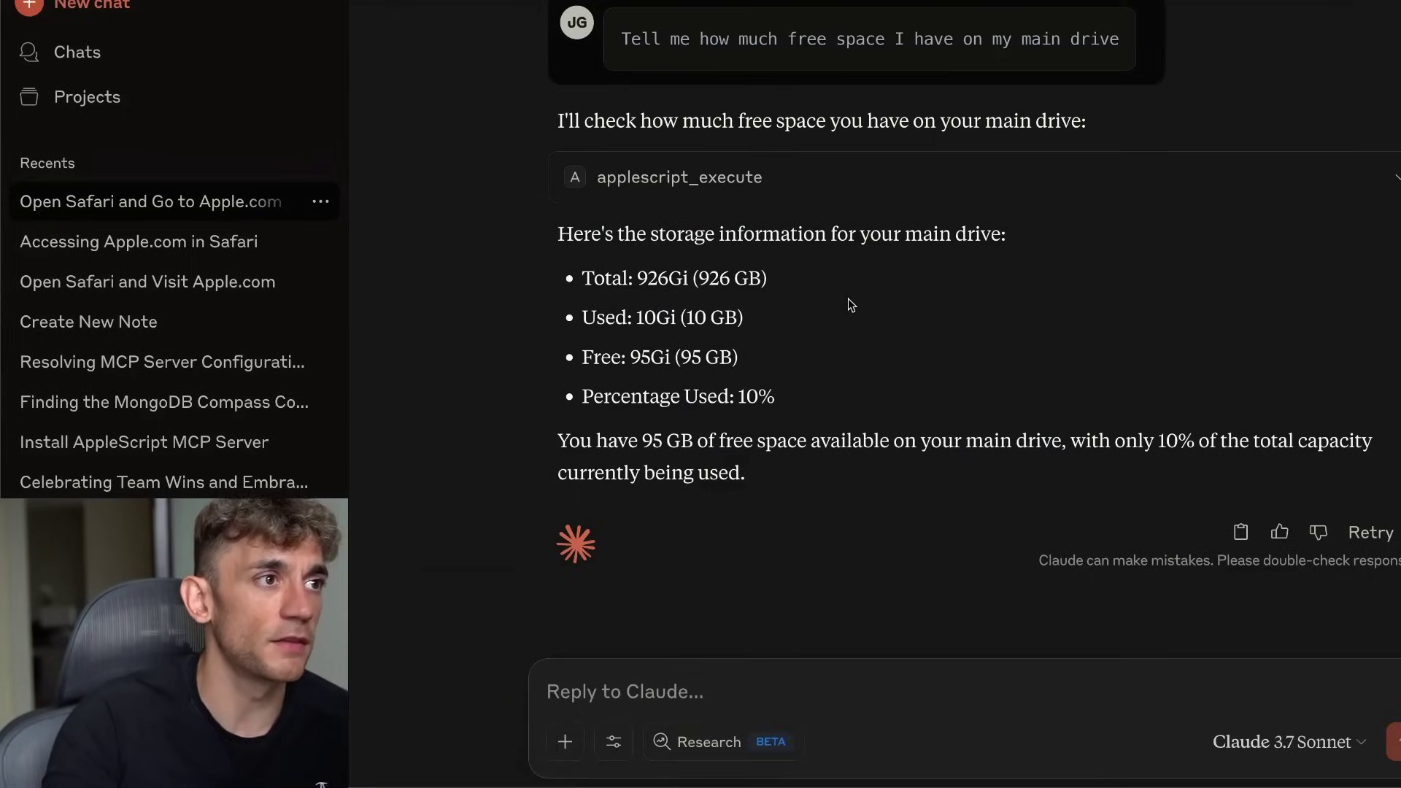
{"action": "left_click_drag", "start_coordinate": [540, 230], "coordinate": [934, 488]}
{"action": "left_click", "coordinate": [939, 526]}
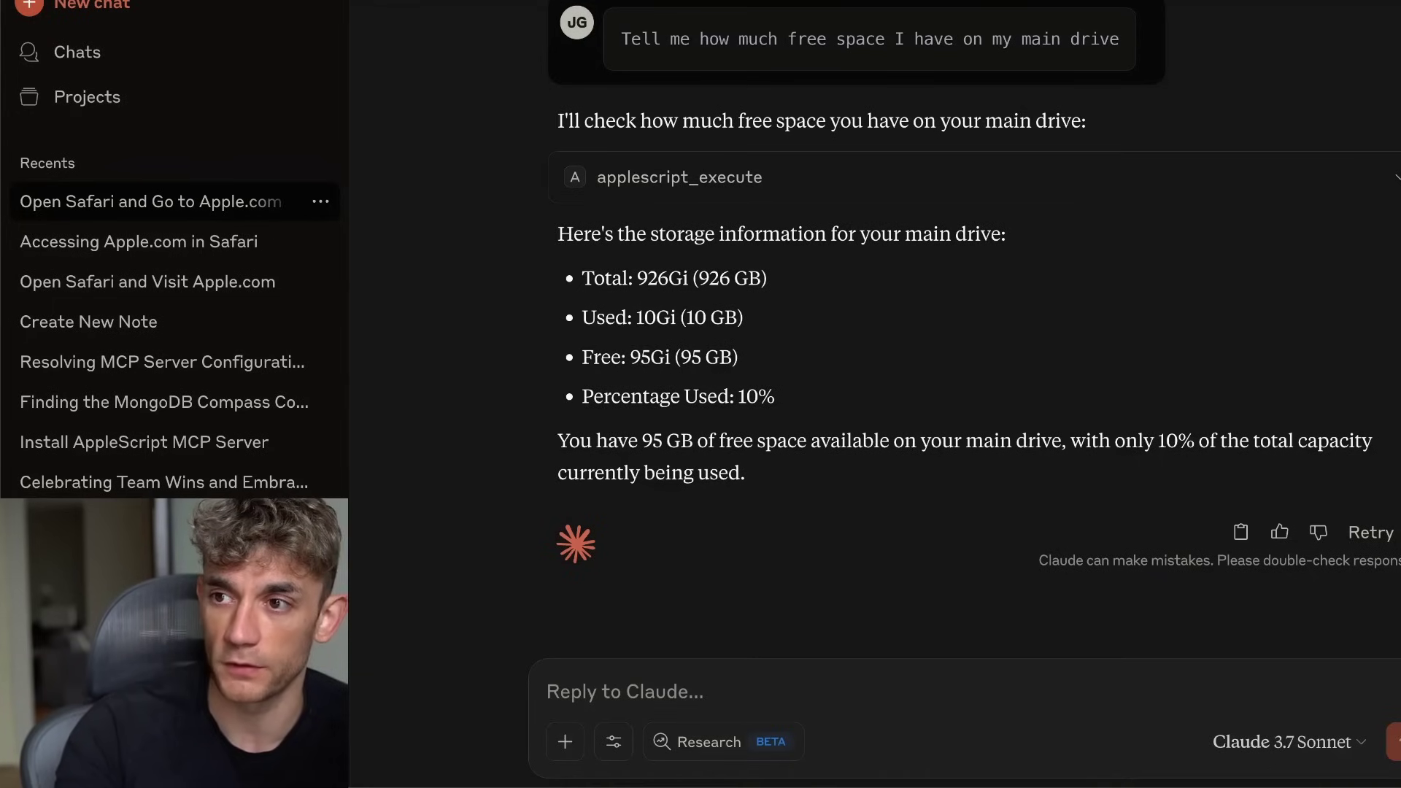
- Switch to Google Chrome and review the MCP config code and example prompts in the "New Claude MCP Update is INSANE (FREE)!" lesson
{"action": "mouse_move", "coordinate": [947, 781]}
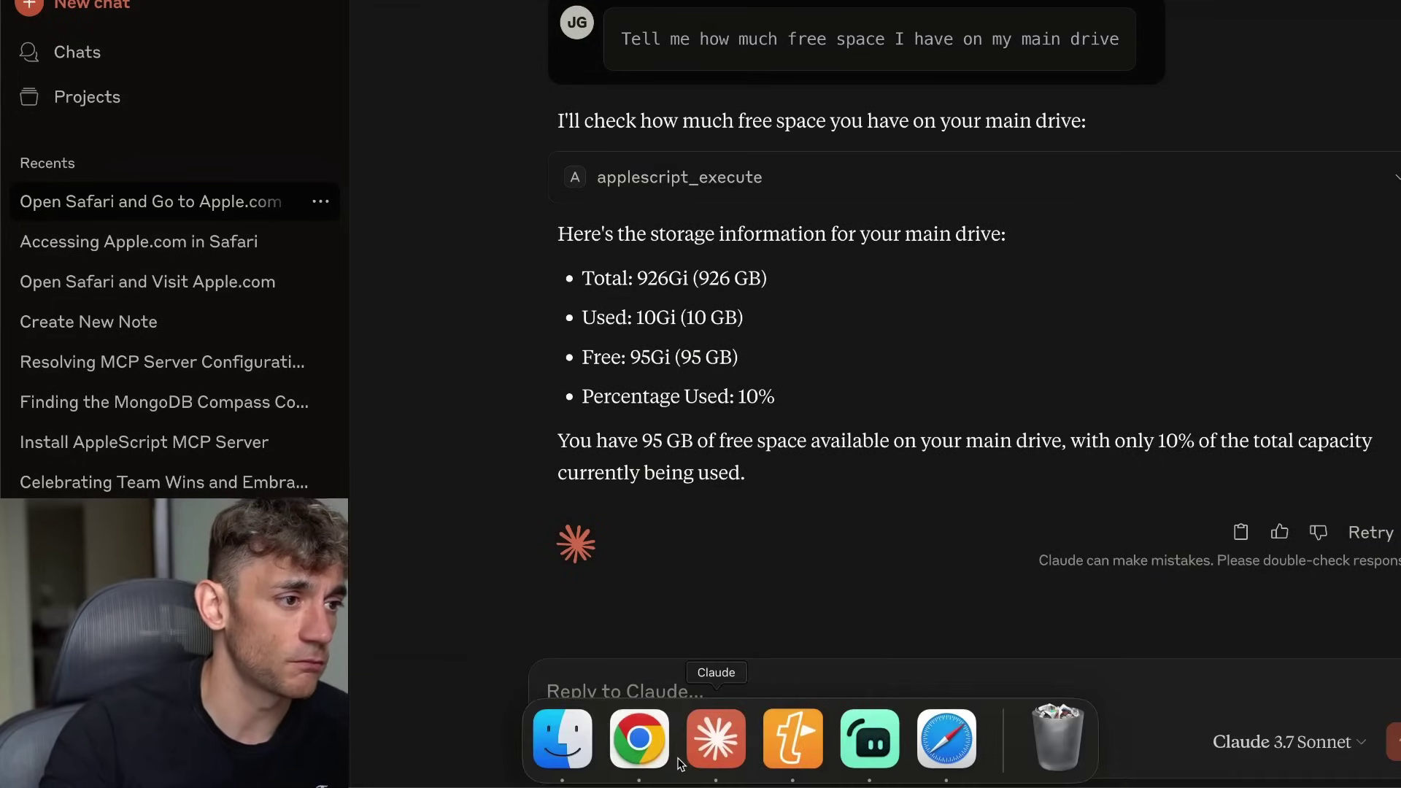
{"action": "left_click", "coordinate": [641, 745]}
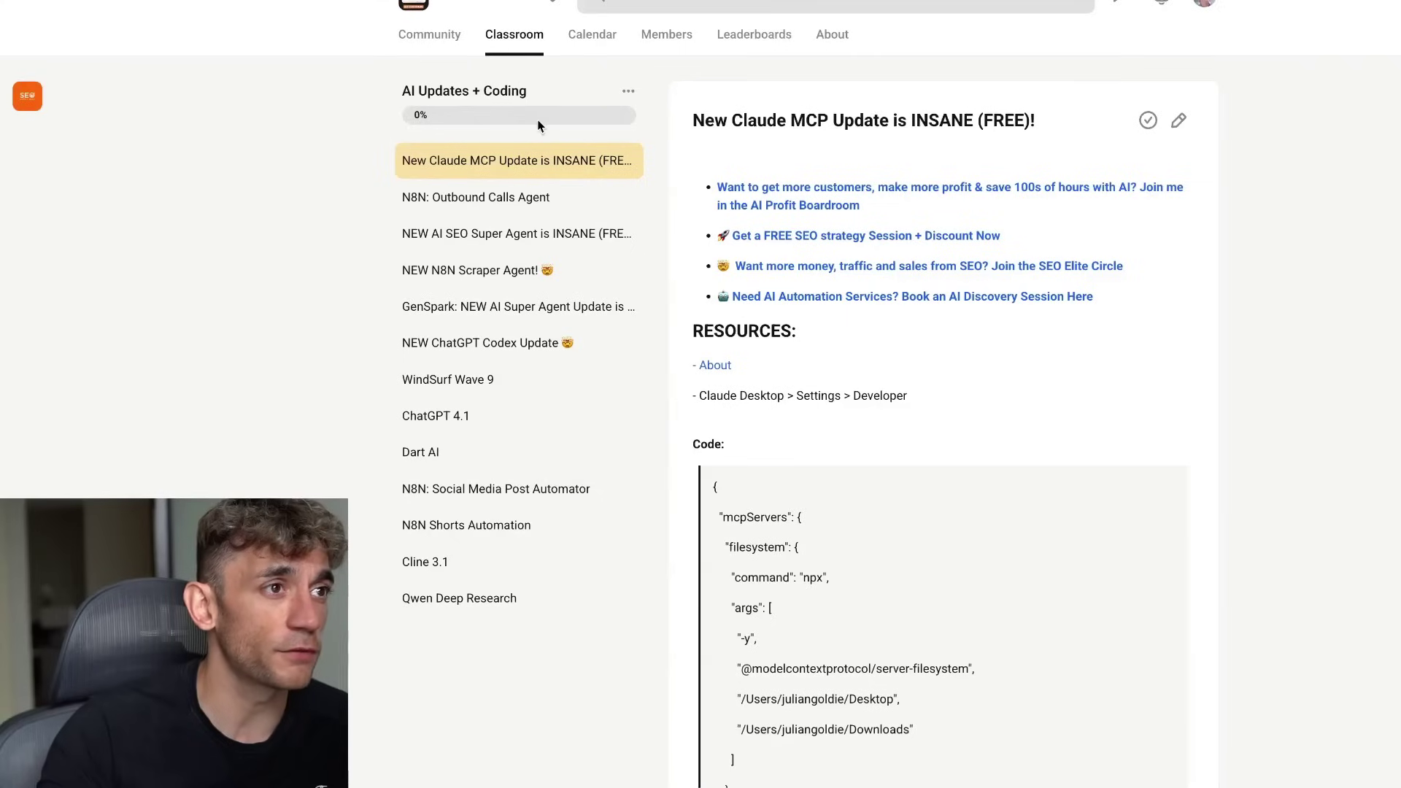
{"action": "scroll", "coordinate": [735, 278], "scroll_direction": "down", "scroll_amount": 3}
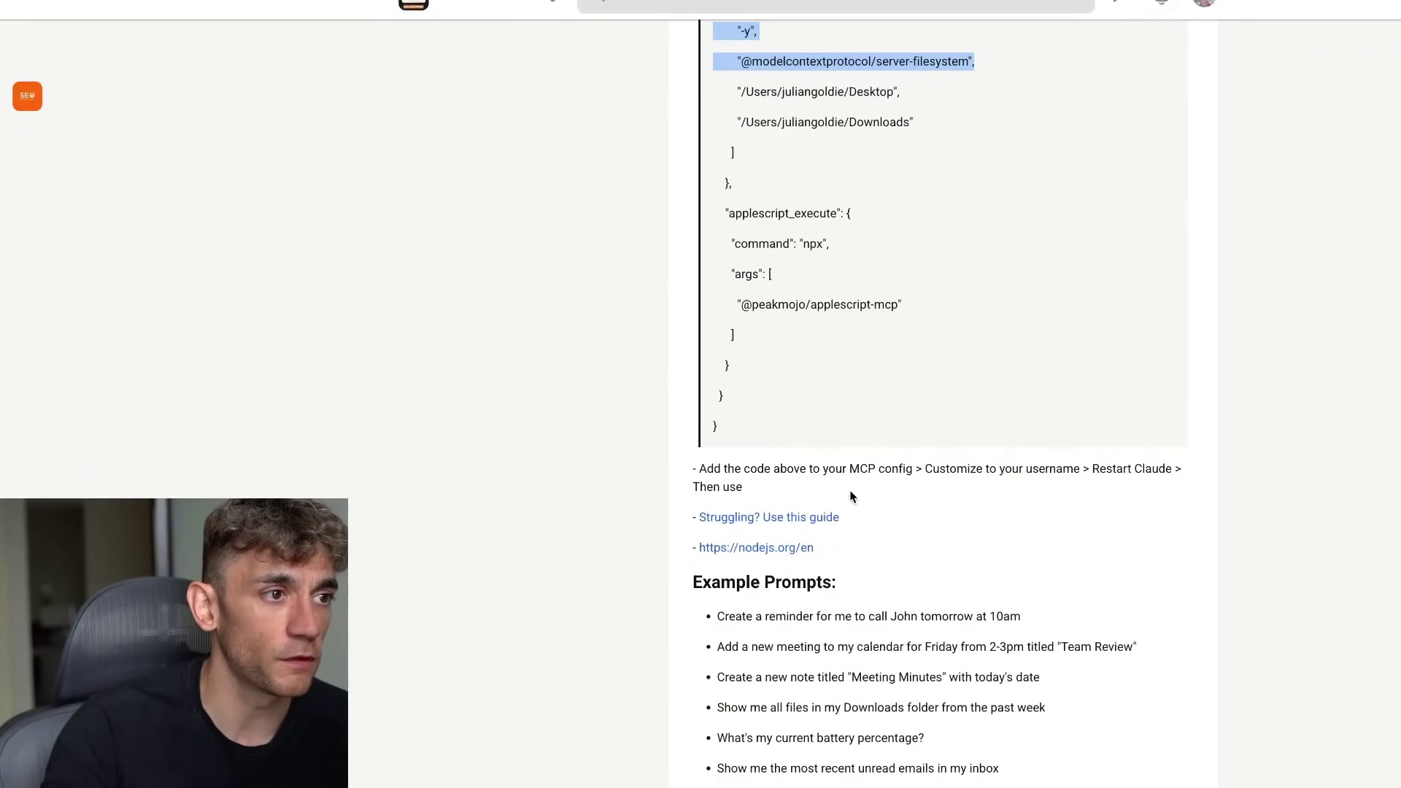
- Read the "For Claude Desktop Users" MCP quickstart guide, from downloading Claude for Desktop to the available MCP tools
{"action": "scroll", "coordinate": [810, 521], "scroll_direction": "up", "scroll_amount": 1}
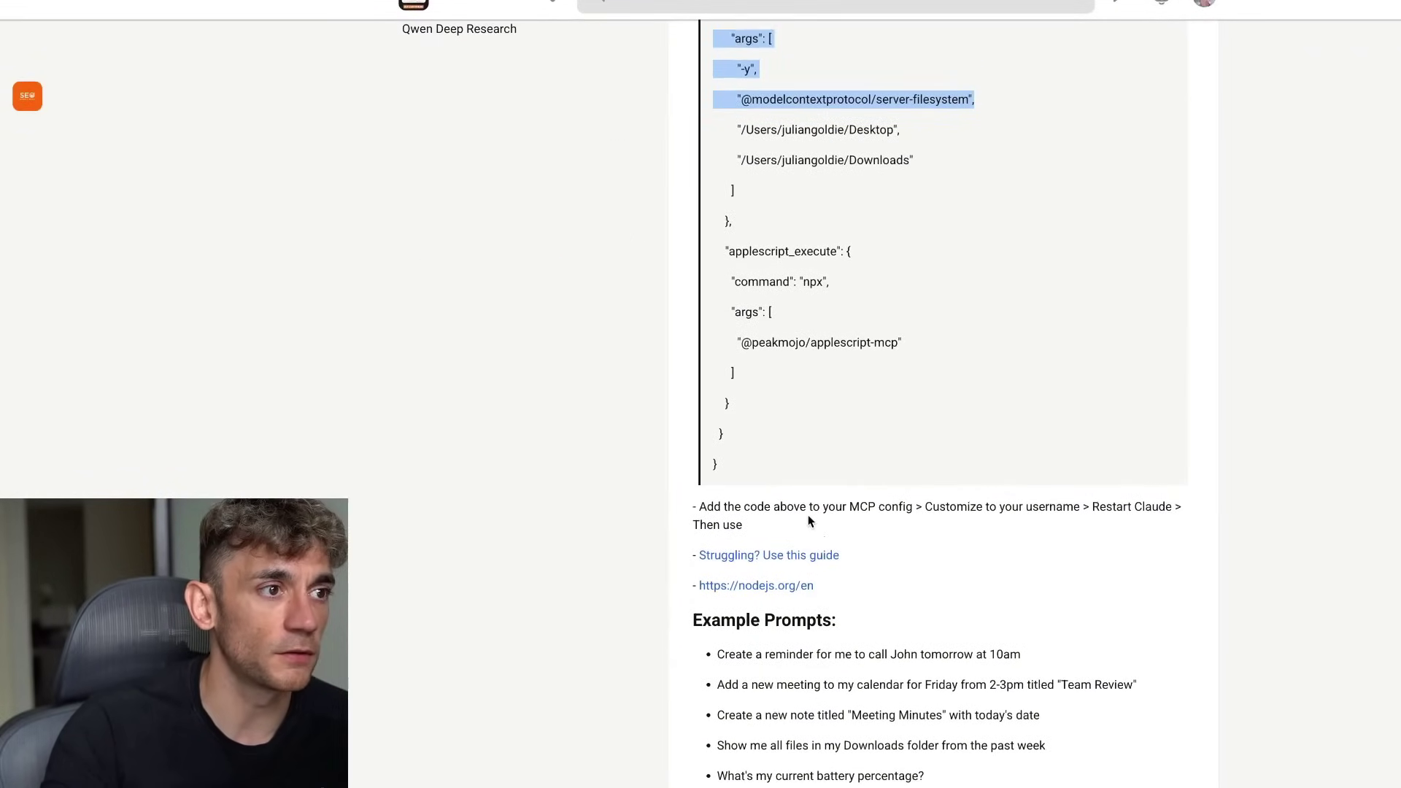
{"action": "left_click", "coordinate": [807, 514]}
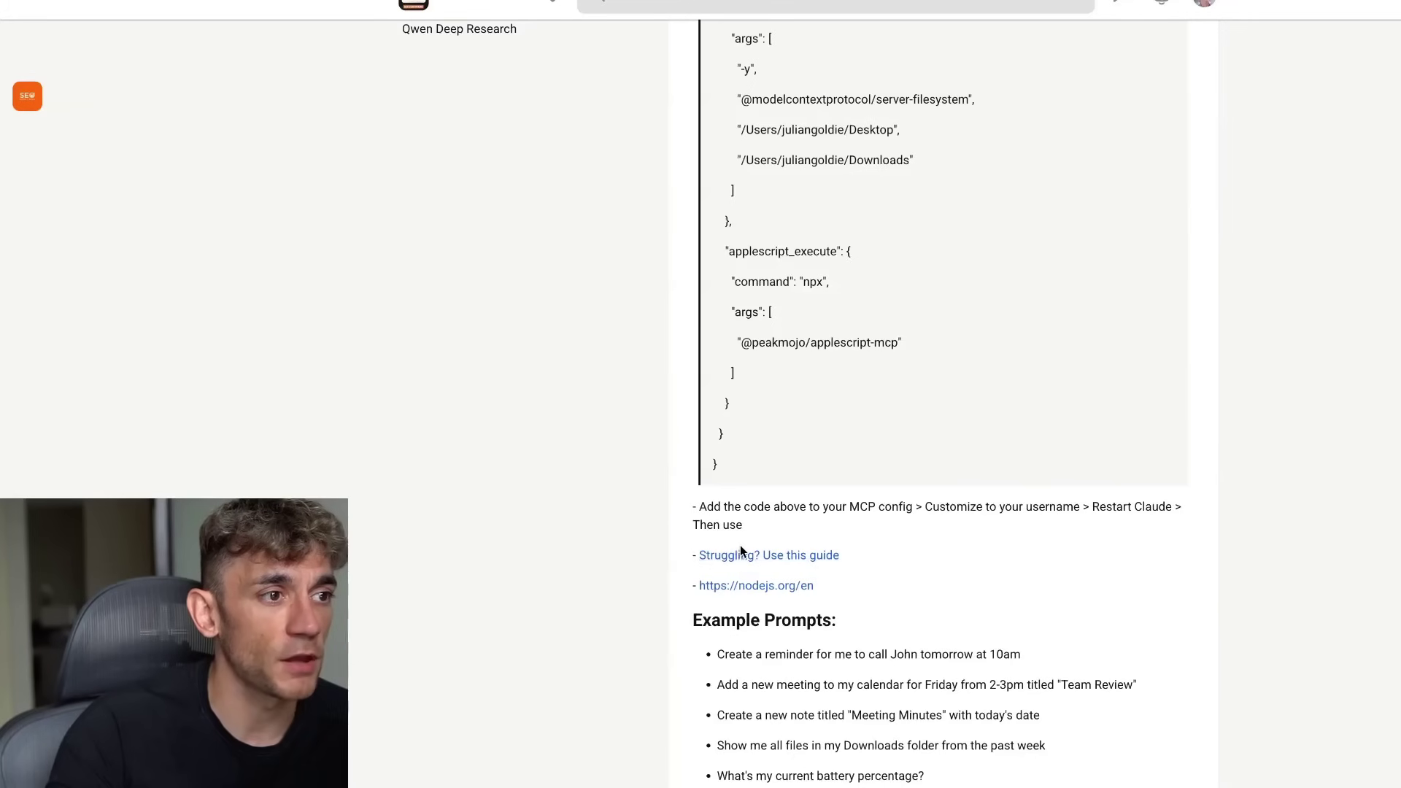
{"action": "scroll", "coordinate": [739, 545], "scroll_direction": "up", "scroll_amount": 8}
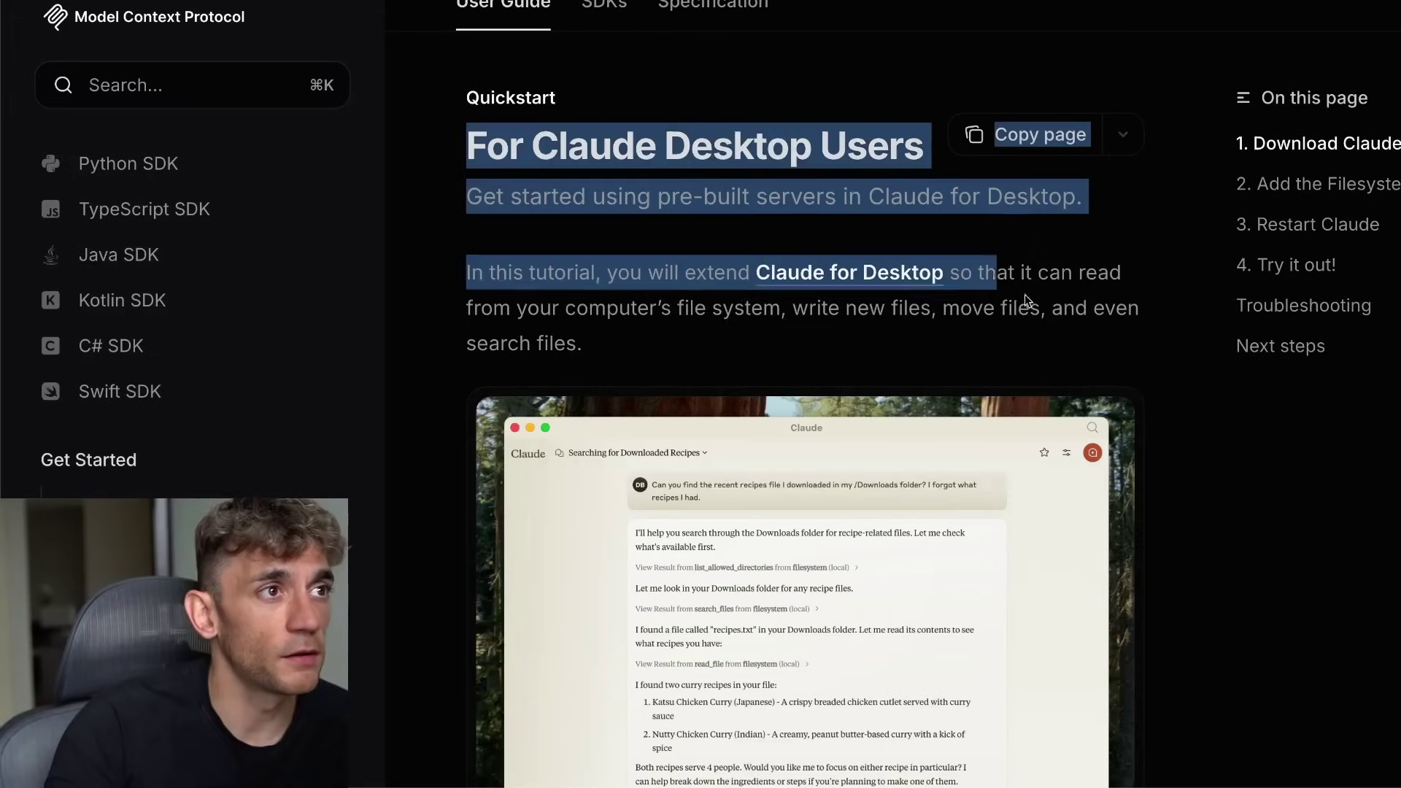
{"action": "scroll", "coordinate": [889, 329], "scroll_direction": "down", "scroll_amount": 15}
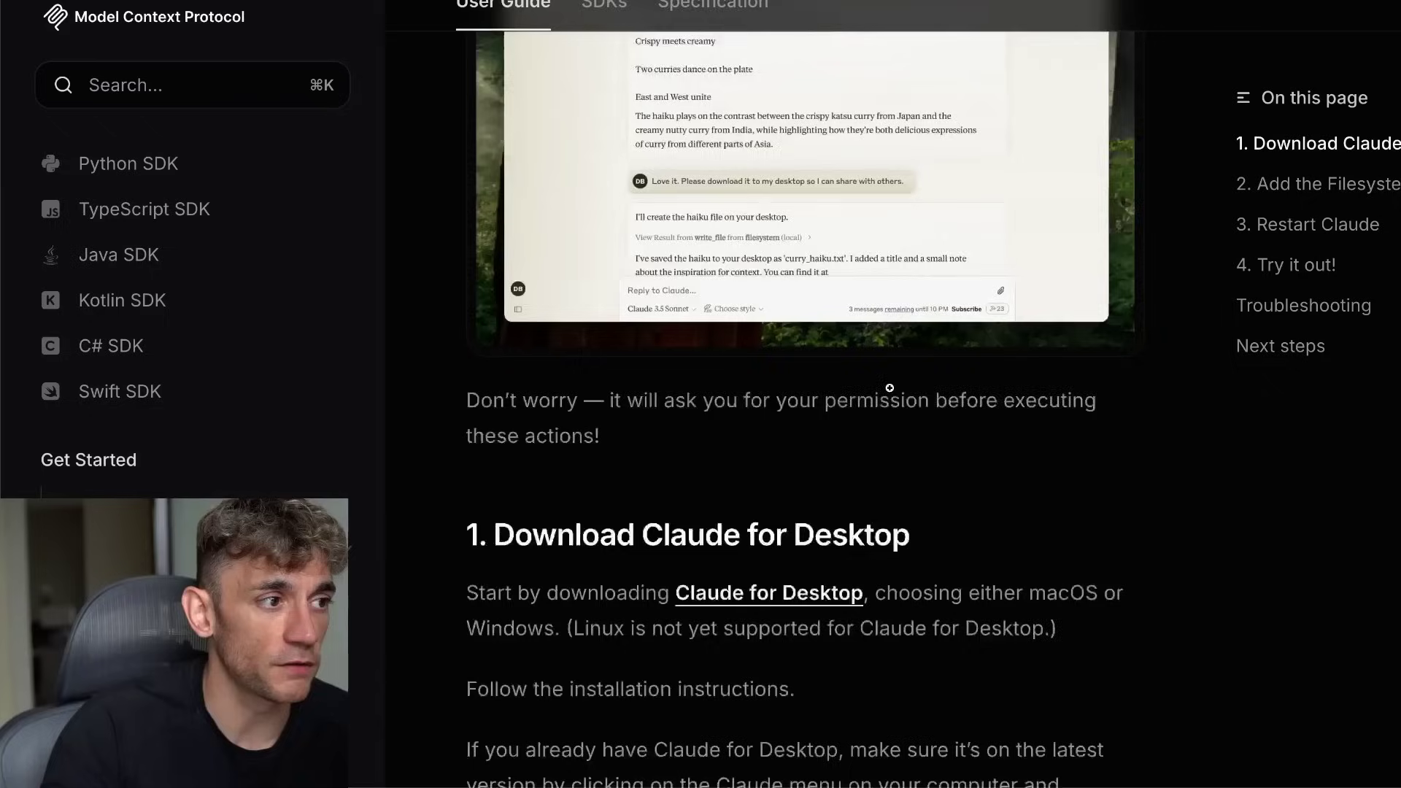
{"action": "scroll", "coordinate": [858, 435], "scroll_direction": "down", "scroll_amount": 20}
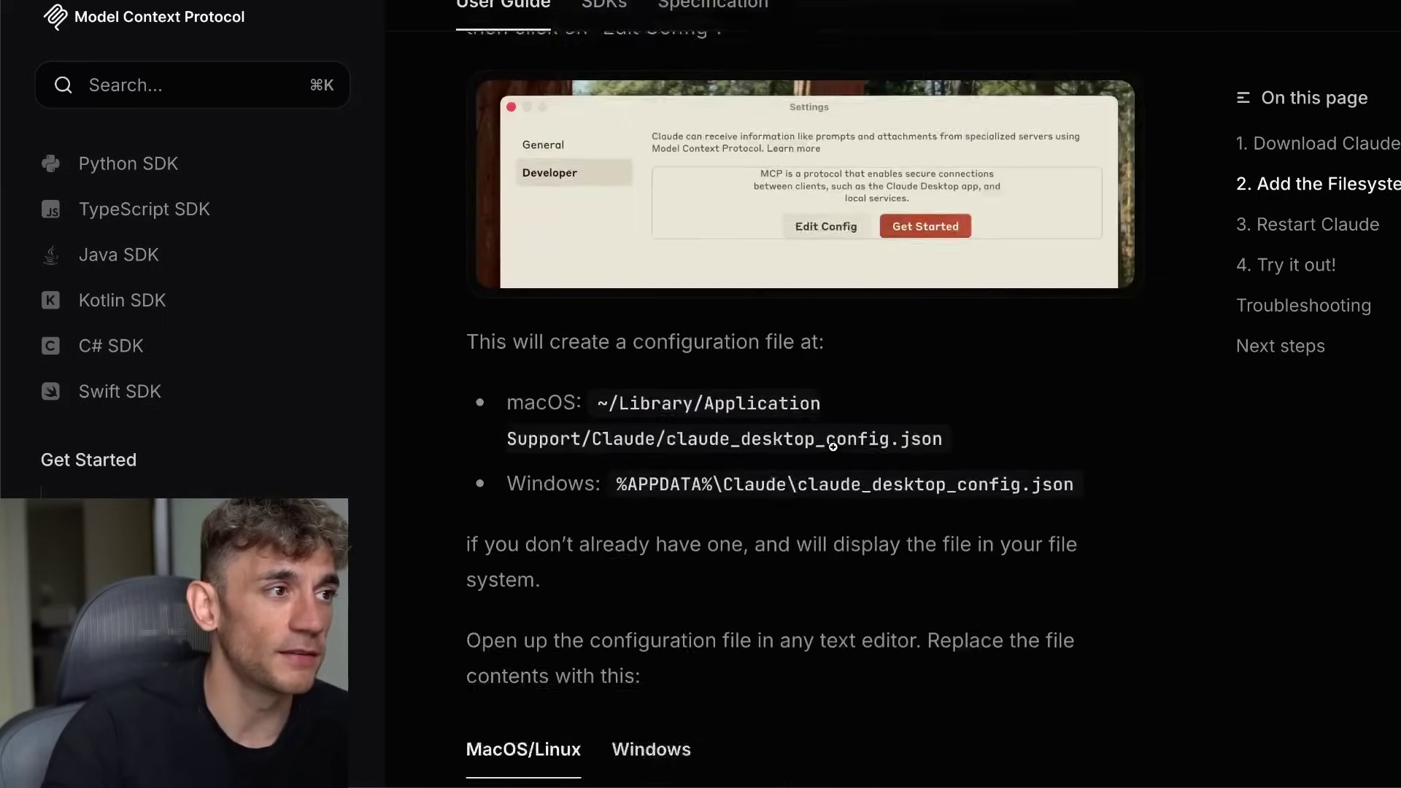
{"action": "scroll", "coordinate": [790, 463], "scroll_direction": "down", "scroll_amount": 20}
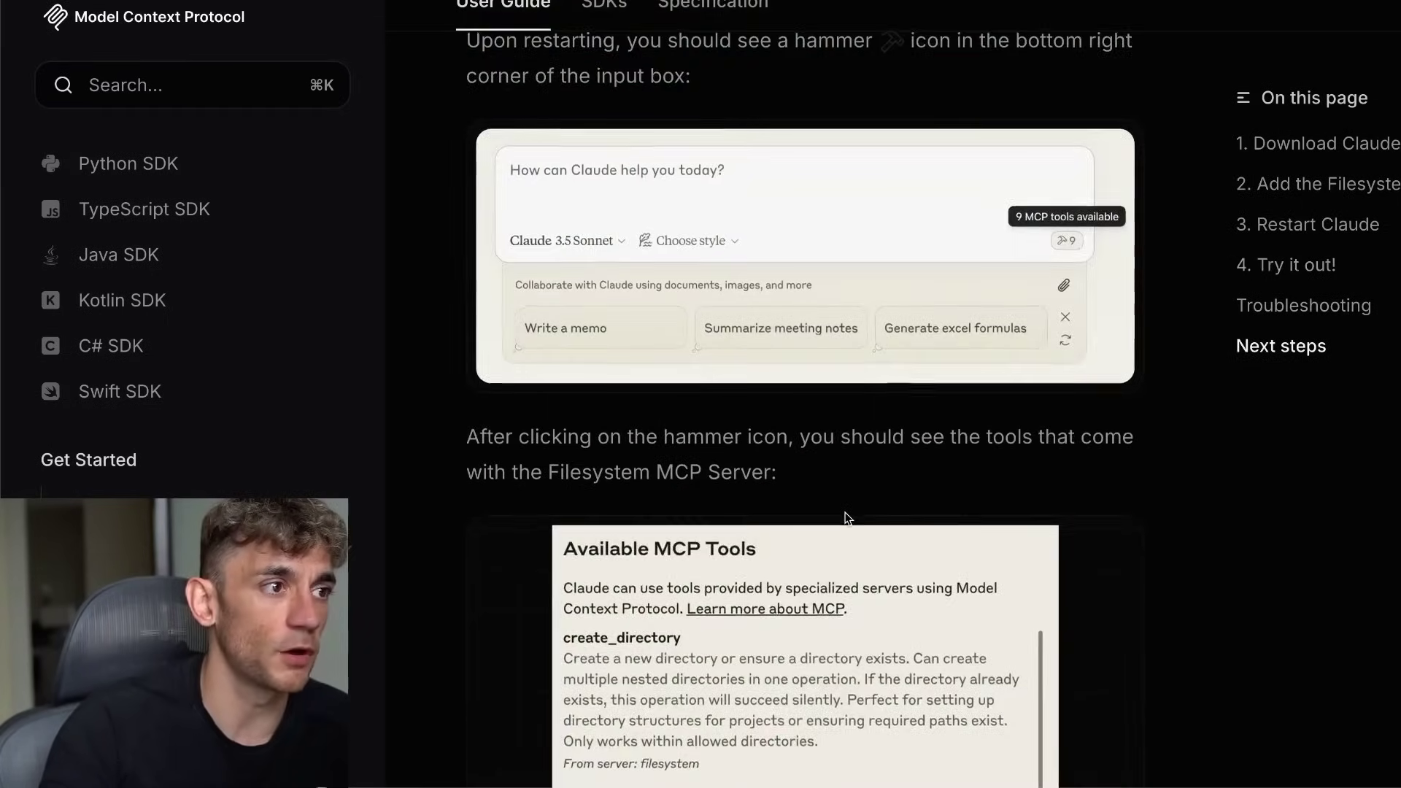
{"action": "scroll", "coordinate": [855, 536], "scroll_direction": "down", "scroll_amount": 12}
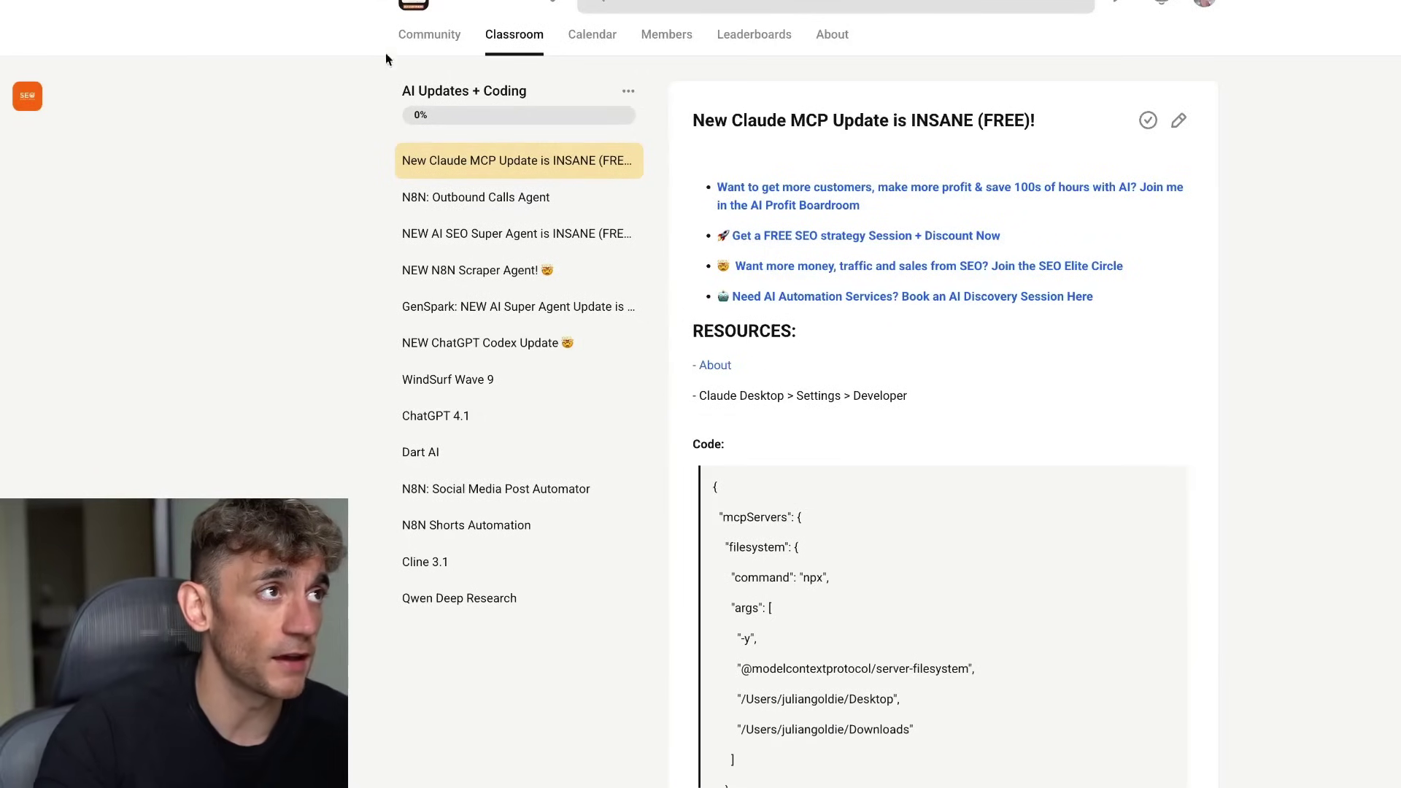
- Copy the example prompt "Take a screenshot of my entire screen and save it to my Desktop" from the Chrome lesson page
{"action": "mouse_move", "coordinate": [946, 751]}
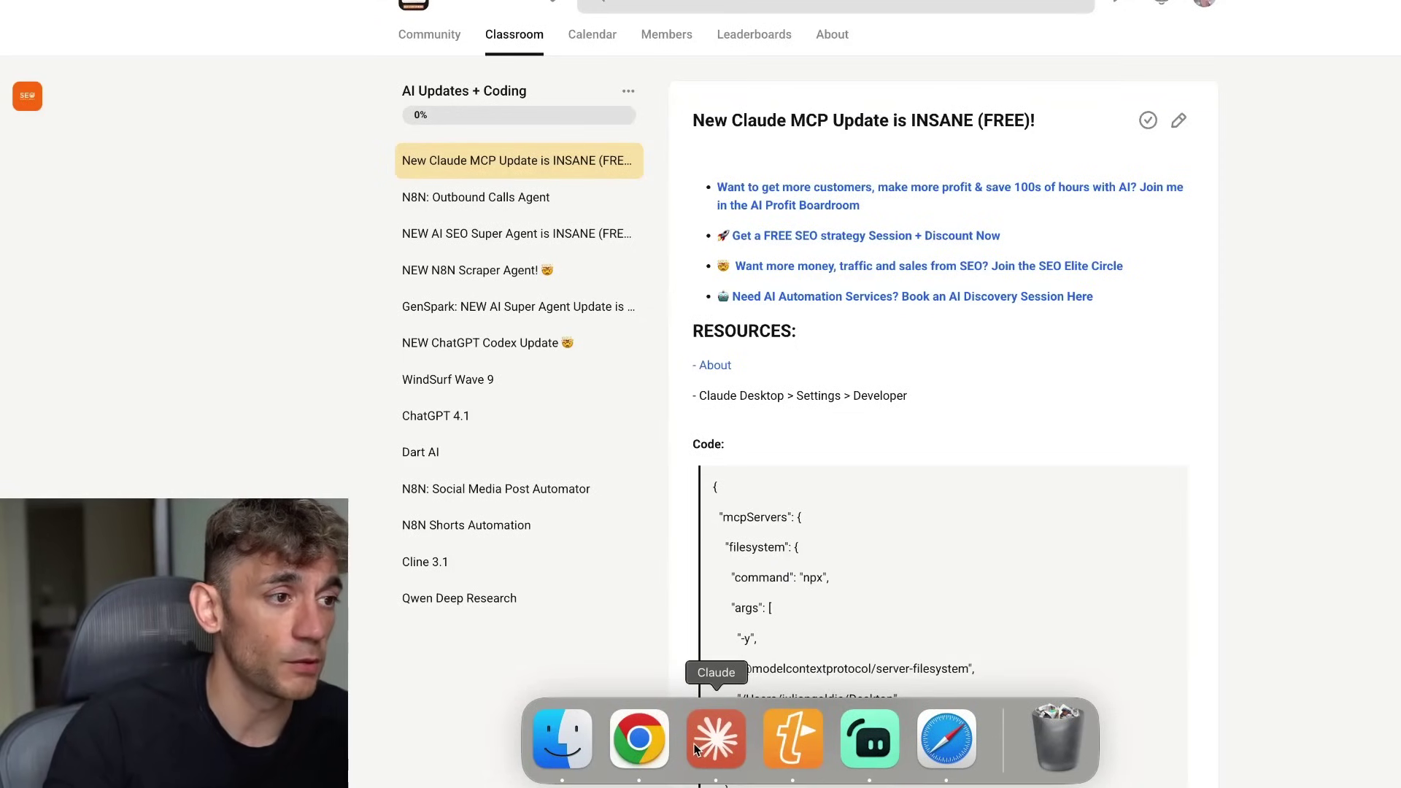
{"action": "left_click", "coordinate": [715, 739]}
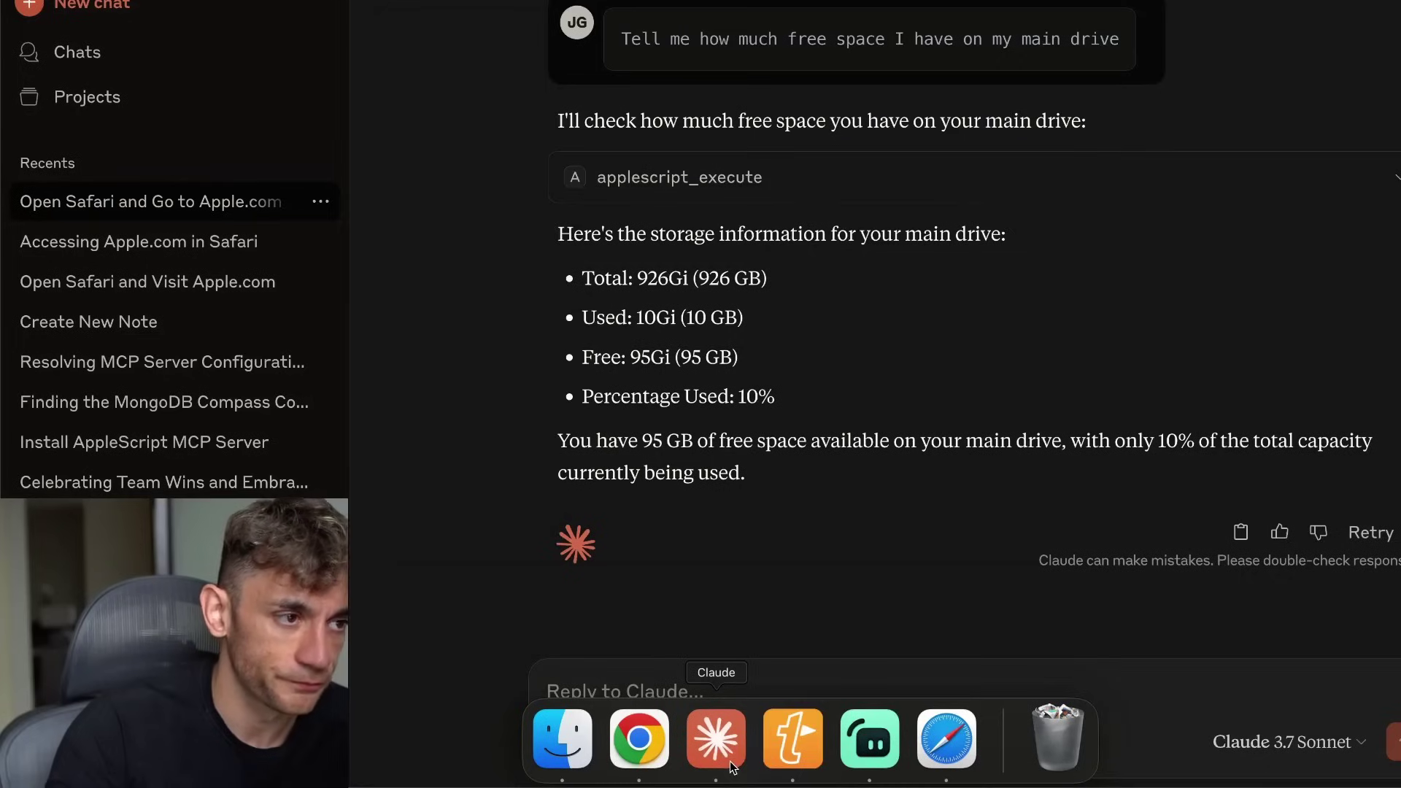
{"action": "left_click", "coordinate": [639, 739]}
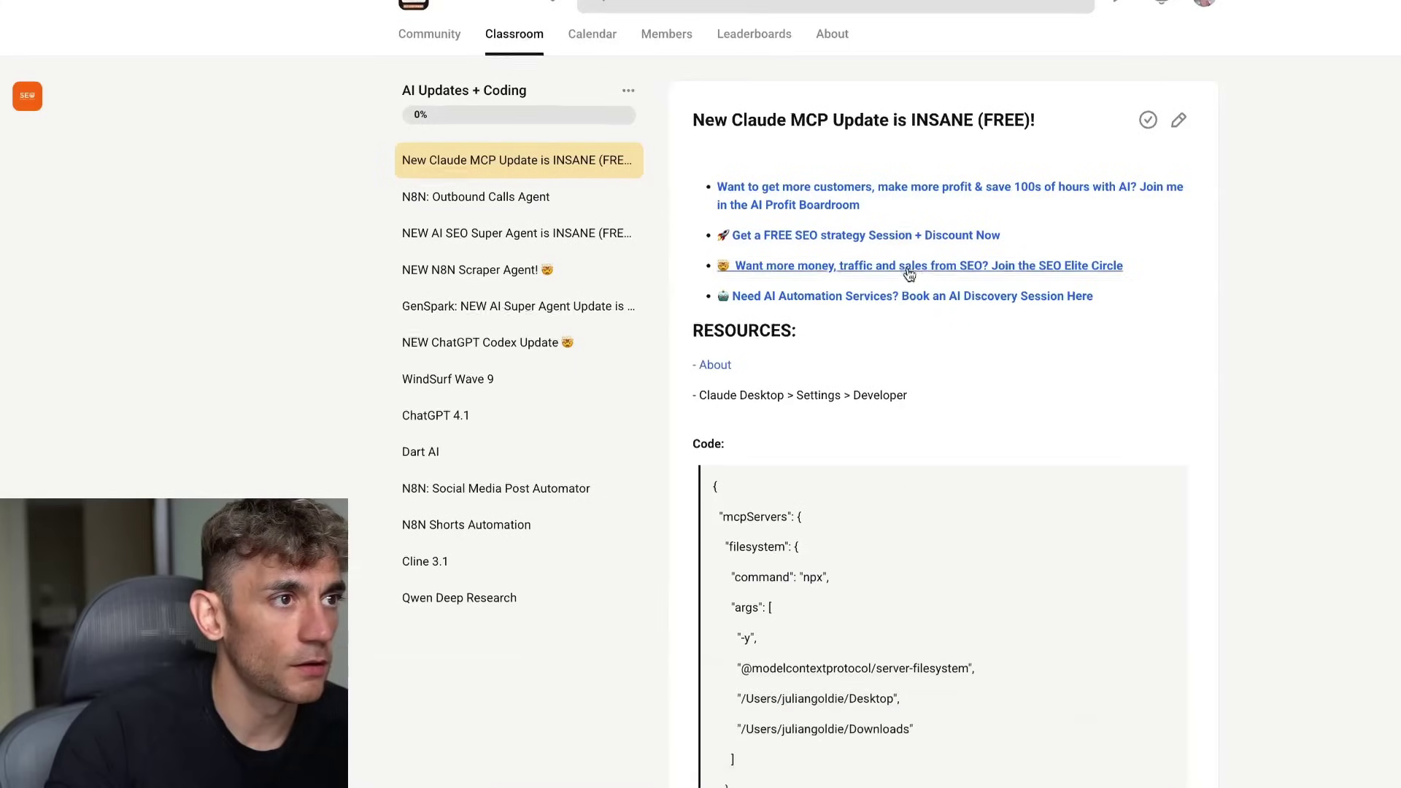
{"action": "scroll", "coordinate": [916, 351], "scroll_direction": "down", "scroll_amount": 10}
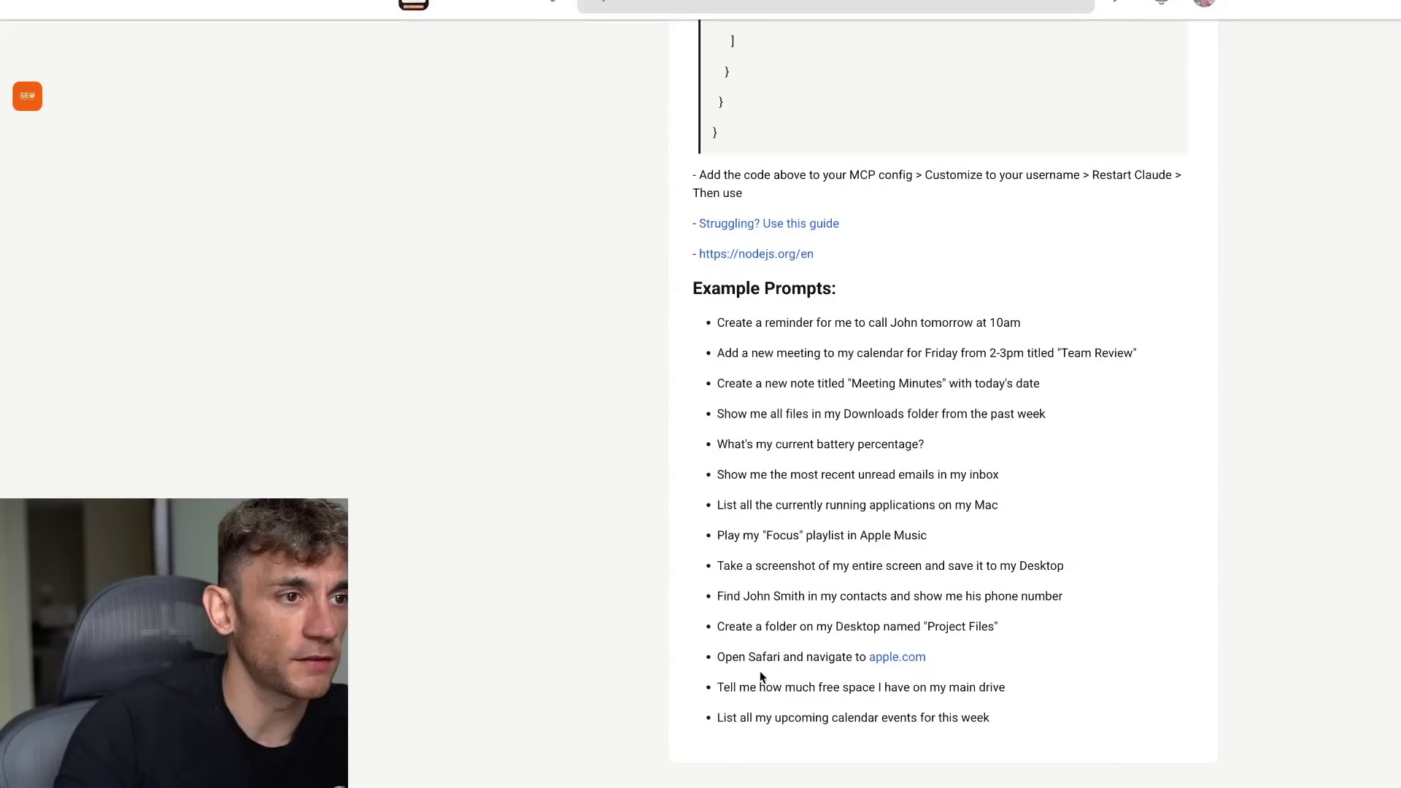
{"action": "left_click_drag", "start_coordinate": [714, 577], "coordinate": [1168, 586]}
{"action": "key", "text": "super+c"}
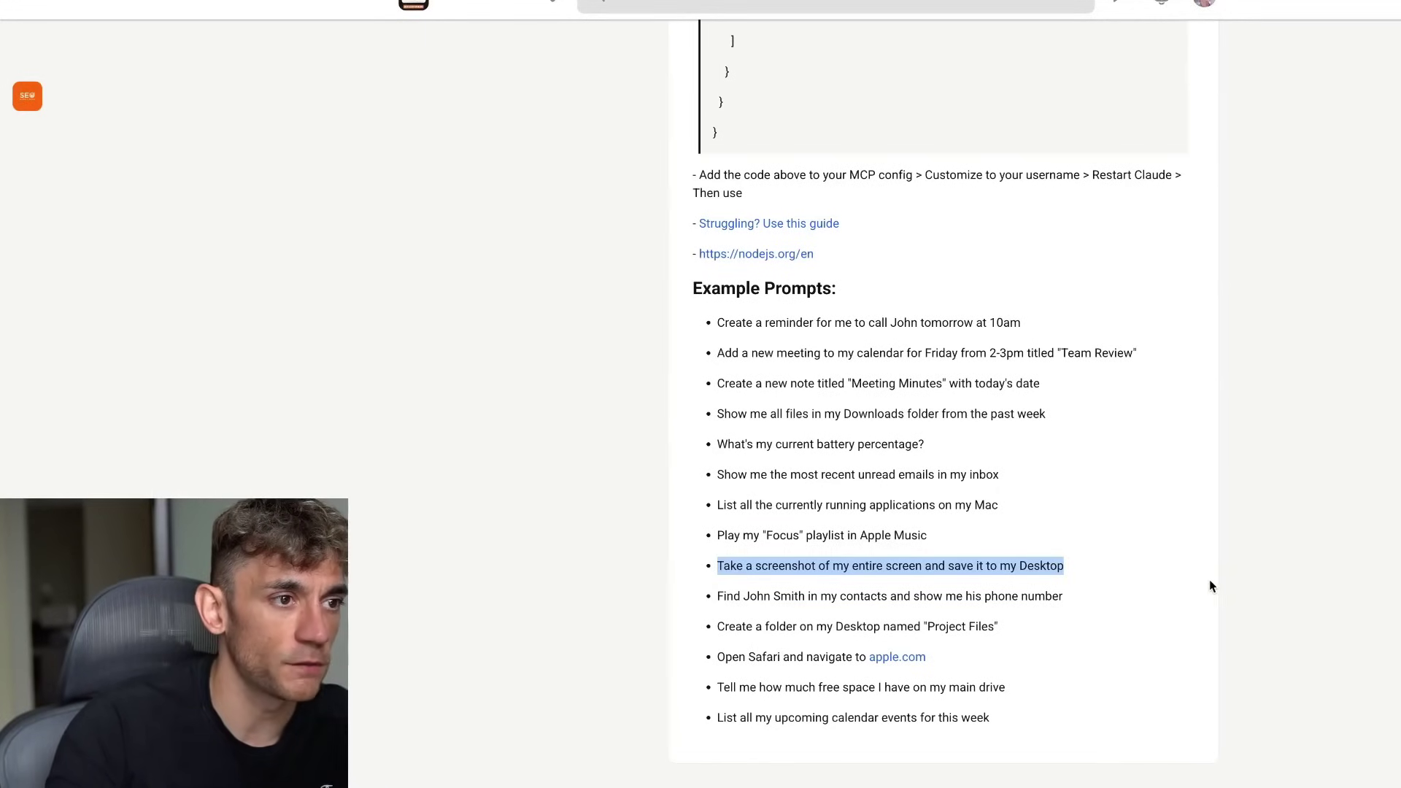
- Switch to the Claude desktop app and send the copied screenshot prompt in the current chat
{"action": "mouse_move", "coordinate": [829, 748]}
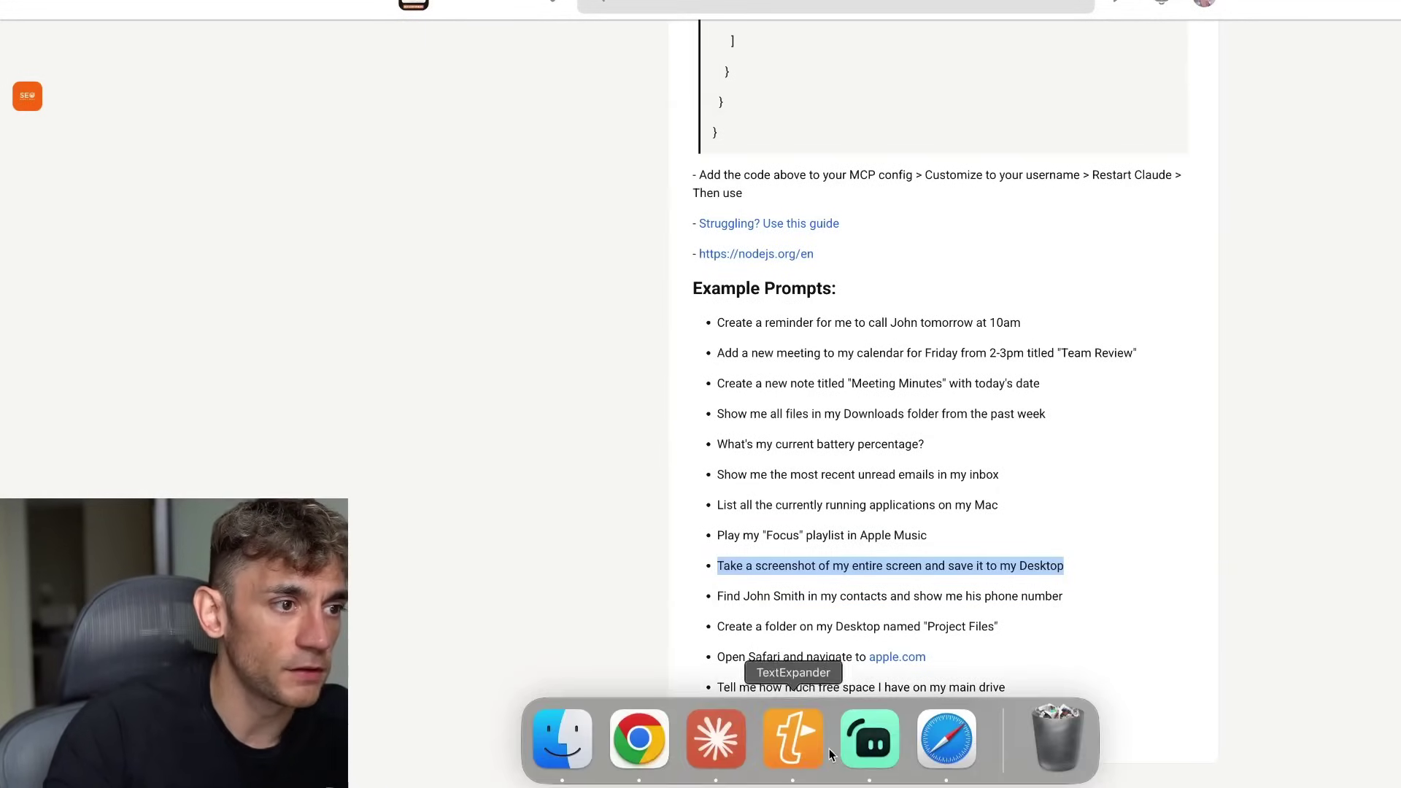
{"action": "left_click", "coordinate": [714, 738]}
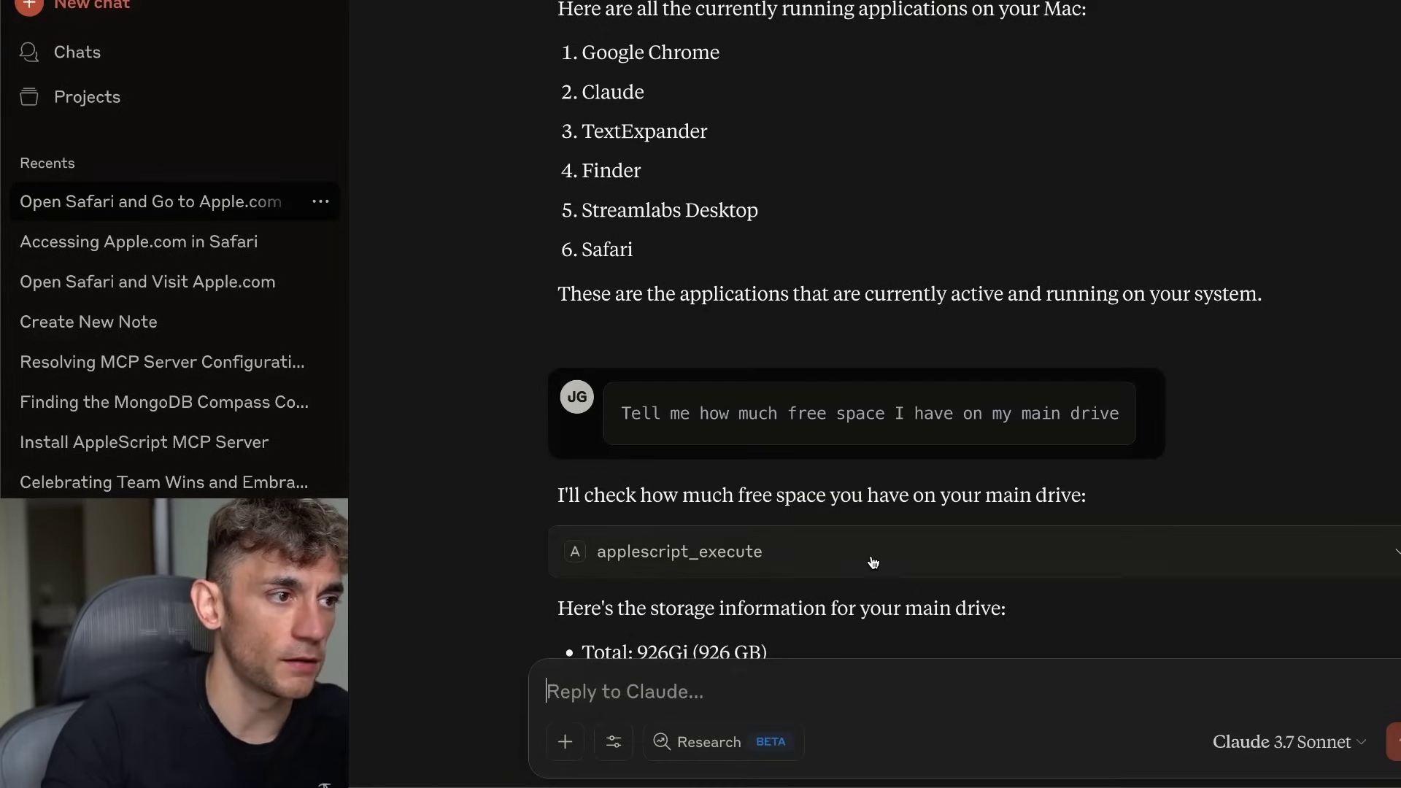
{"action": "key", "text": "super+v"}
{"action": "key", "text": "Return"}
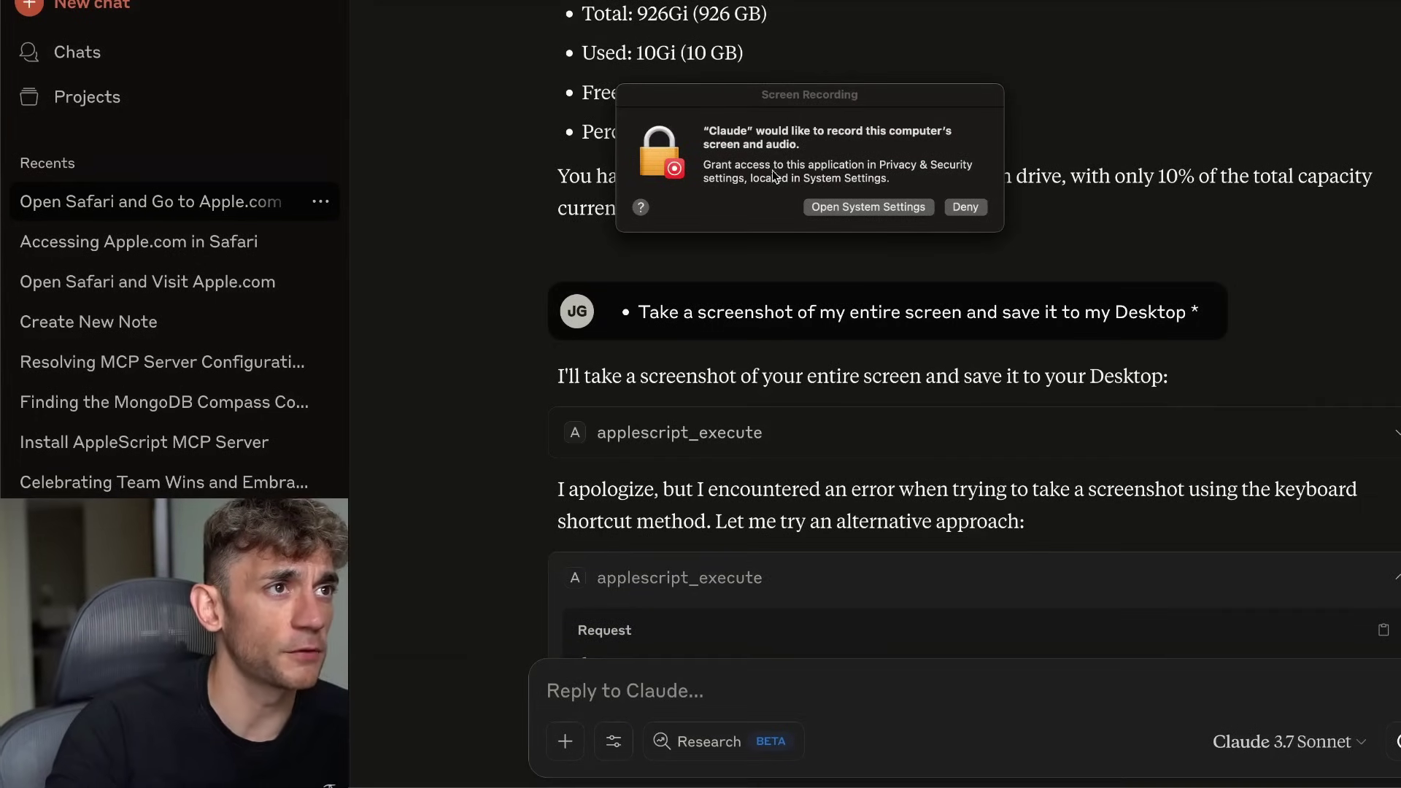
- Allow Claude screen and system audio recording in System Settings, then quit and relaunch the Claude desktop app
{"action": "left_click", "coordinate": [836, 207]}
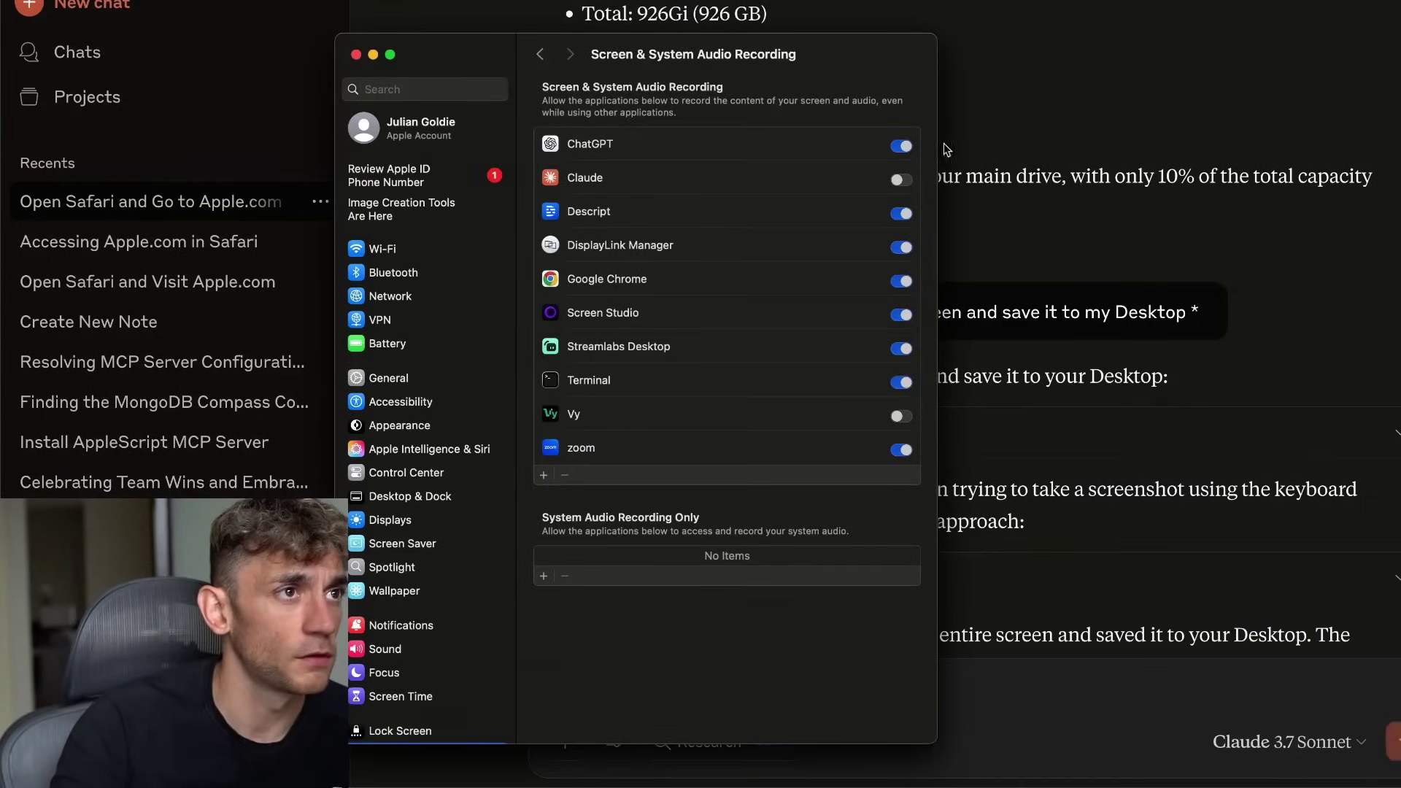
{"action": "left_click", "coordinate": [901, 179]}
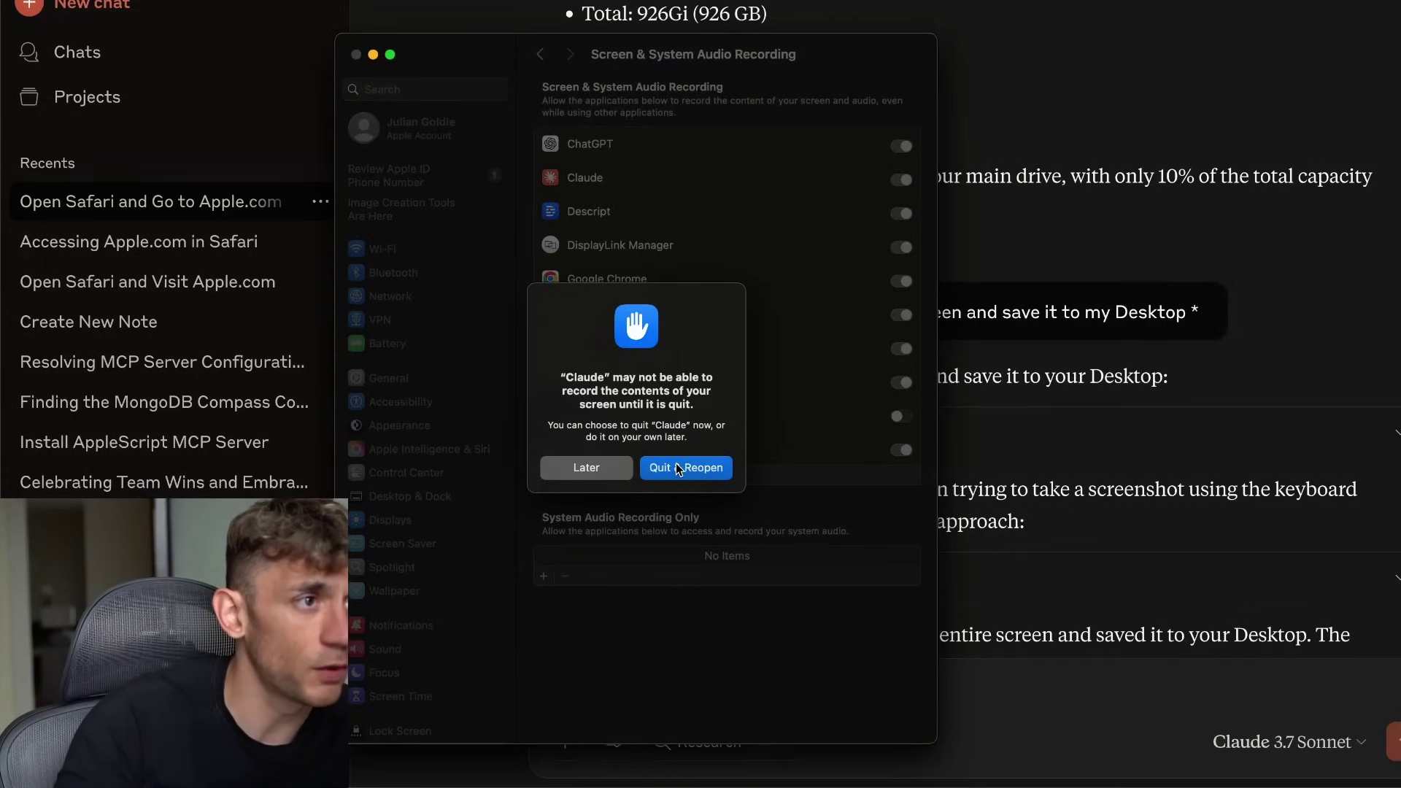
{"action": "left_click", "coordinate": [675, 467]}
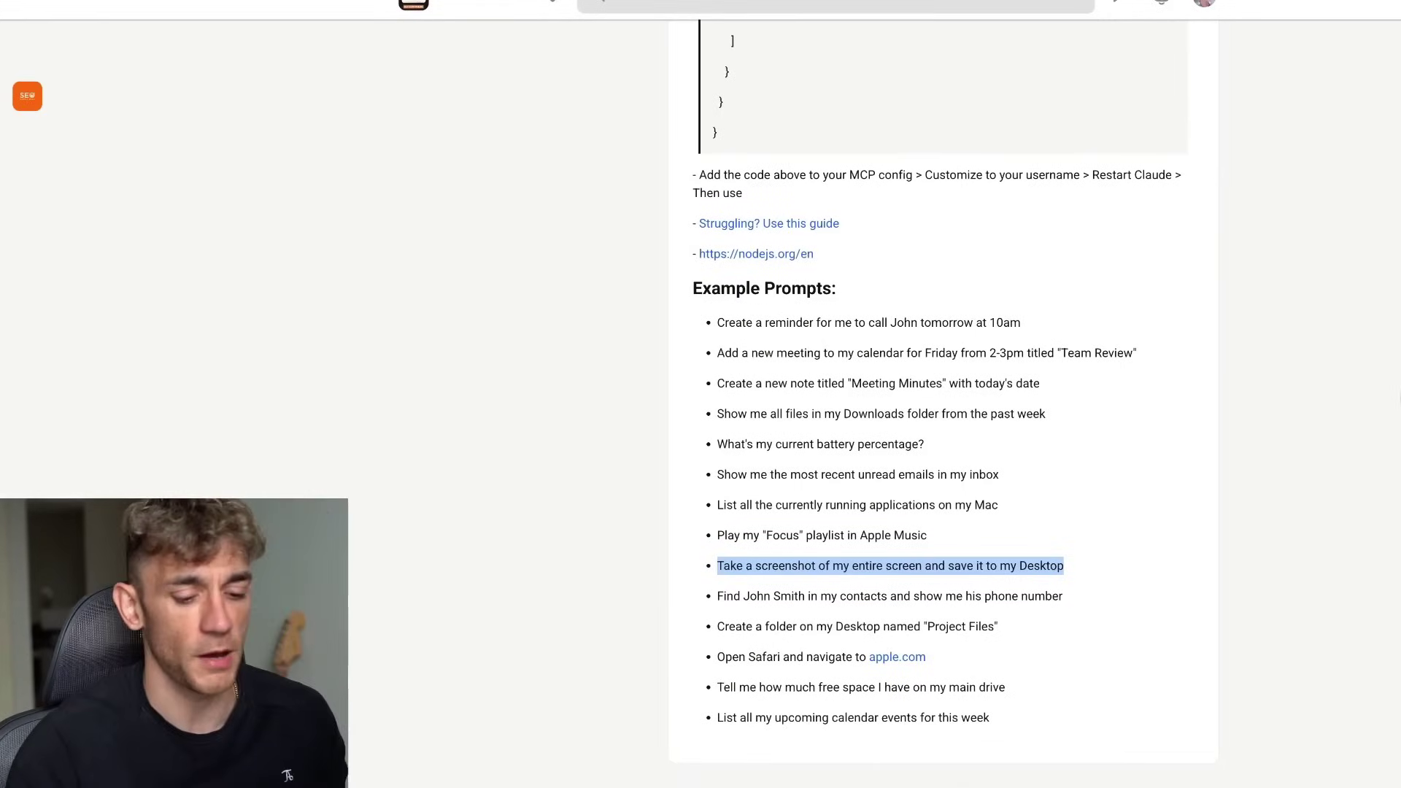
{"action": "key", "text": "super+space"}
{"action": "type", "text": "claude"}
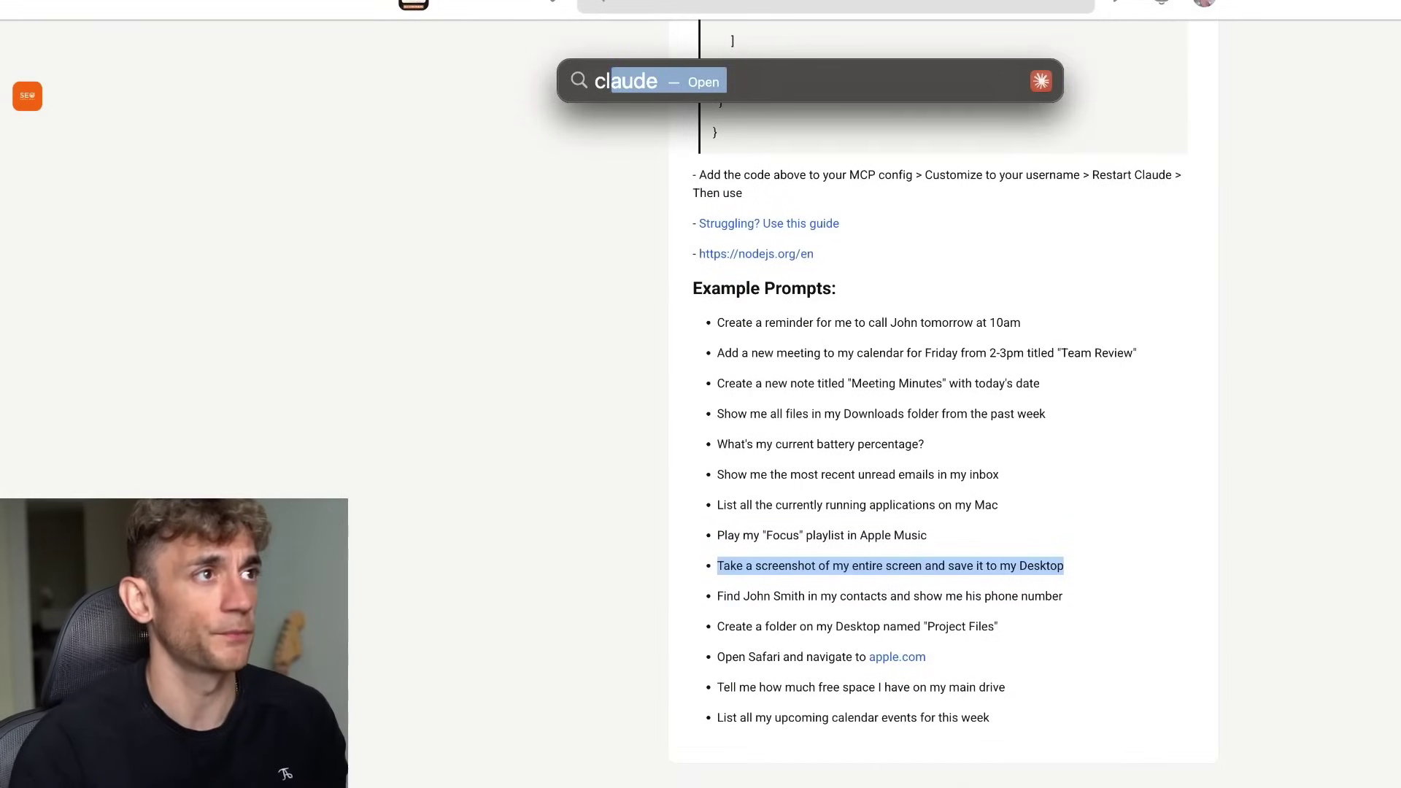
{"action": "key", "text": "Return"}
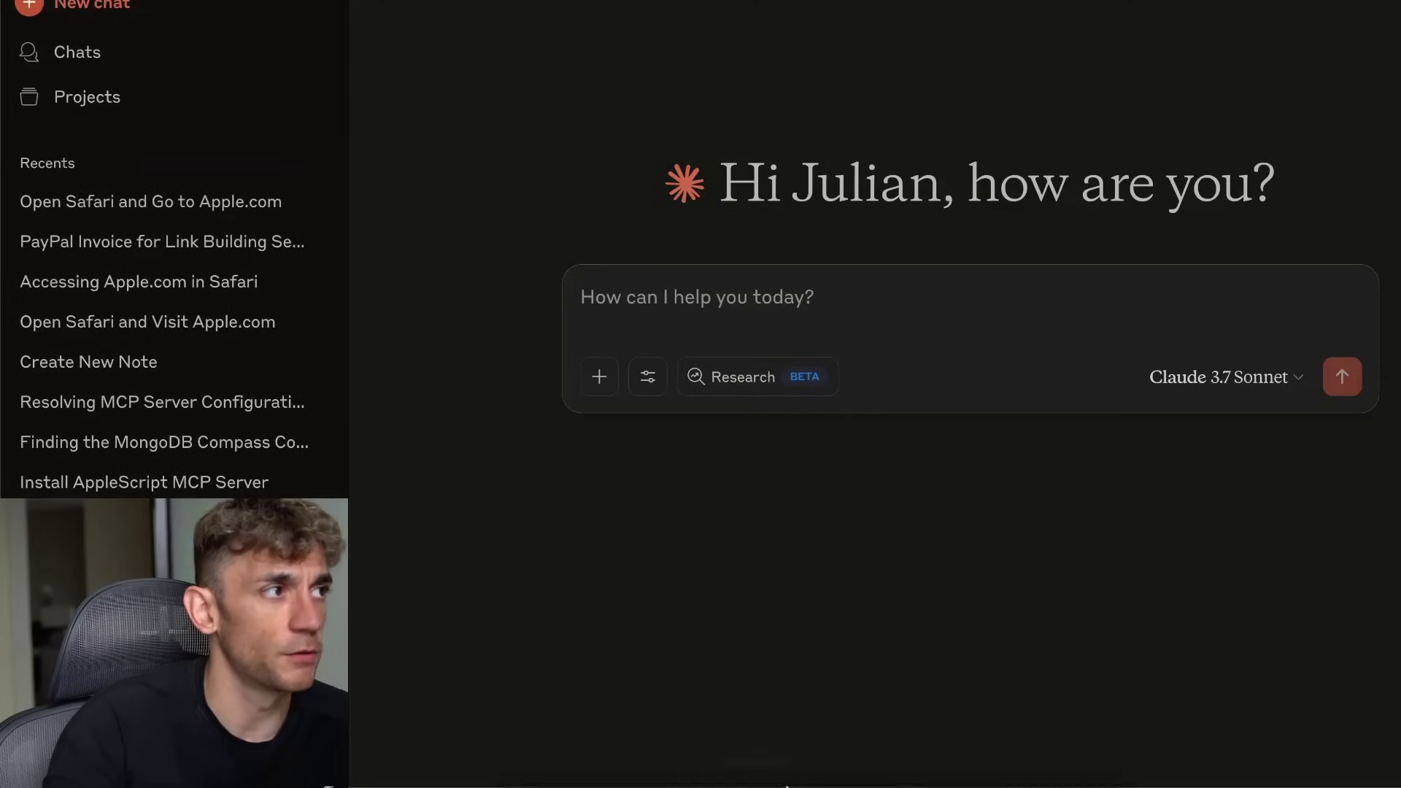
- Start a new chat and send "Take a screenshot of my entire screen and save it to my Desktop"
{"action": "left_click", "coordinate": [144, 197]}
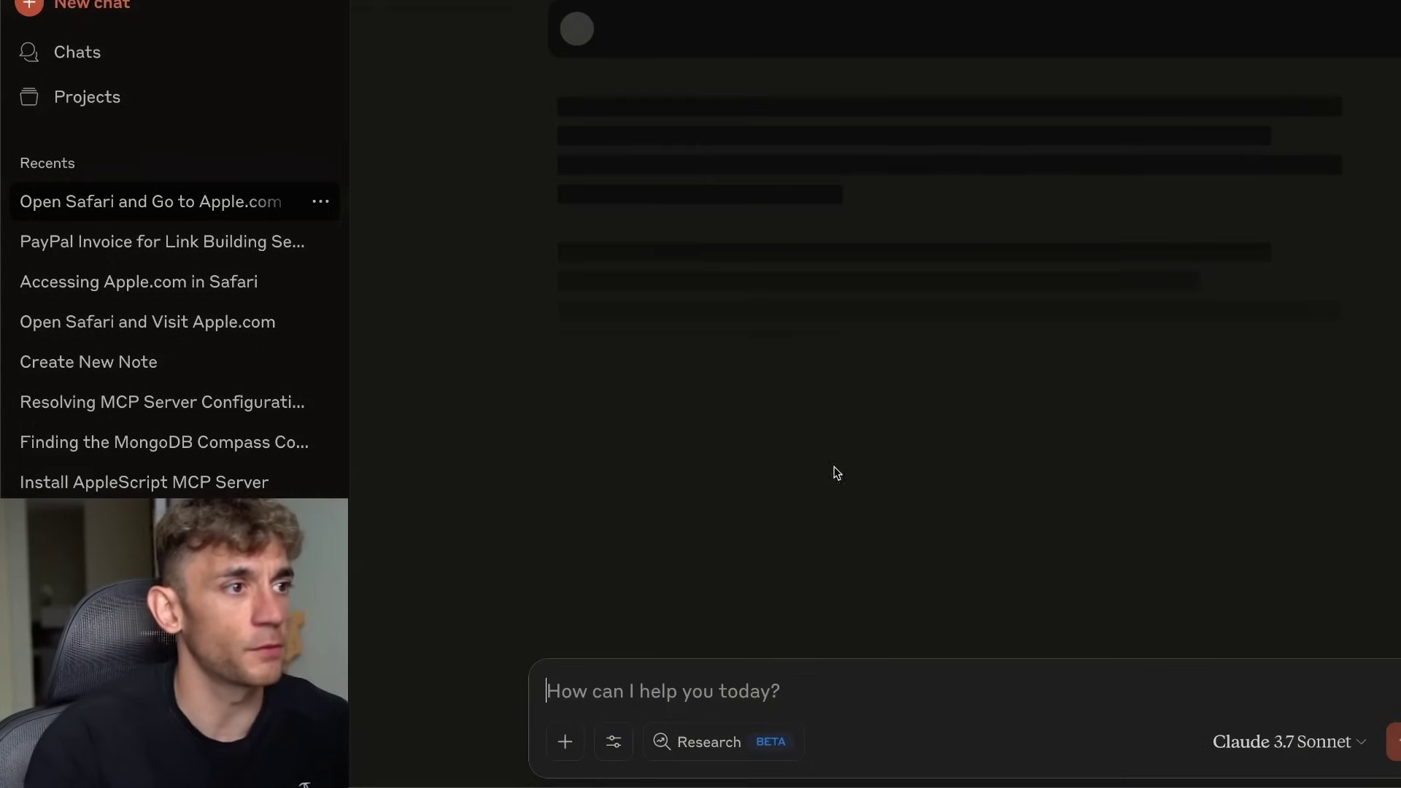
{"action": "left_click", "coordinate": [80, 8]}
{"action": "type", "text": "Take a screenshot of my entire screen and save it to my Desktop *"}
{"action": "key", "text": "Return"}
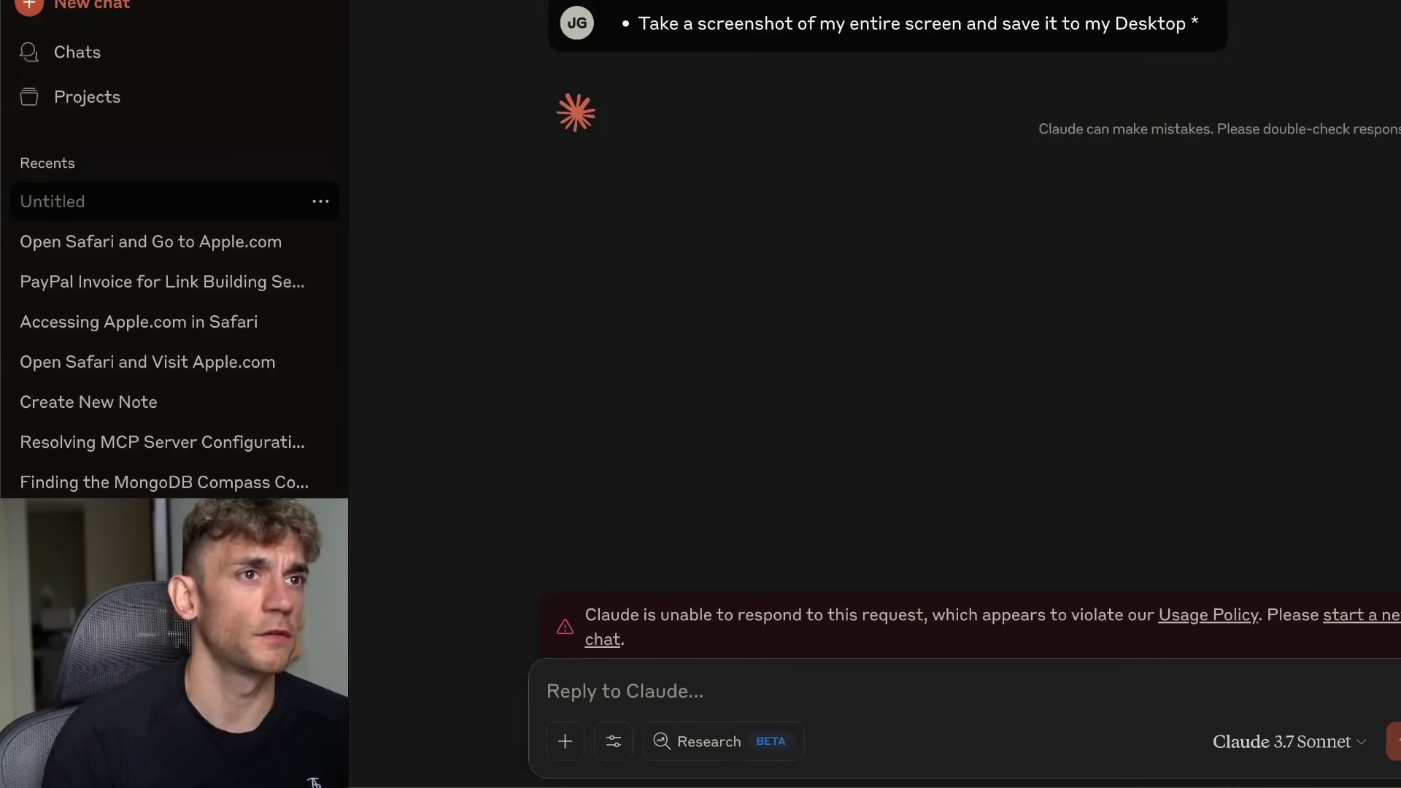
- Send "retry now" in the "Open Safari and Go to Apple.com" chat and inspect the saved screenshot, closing its preview when done
{"action": "left_click", "coordinate": [69, 241]}
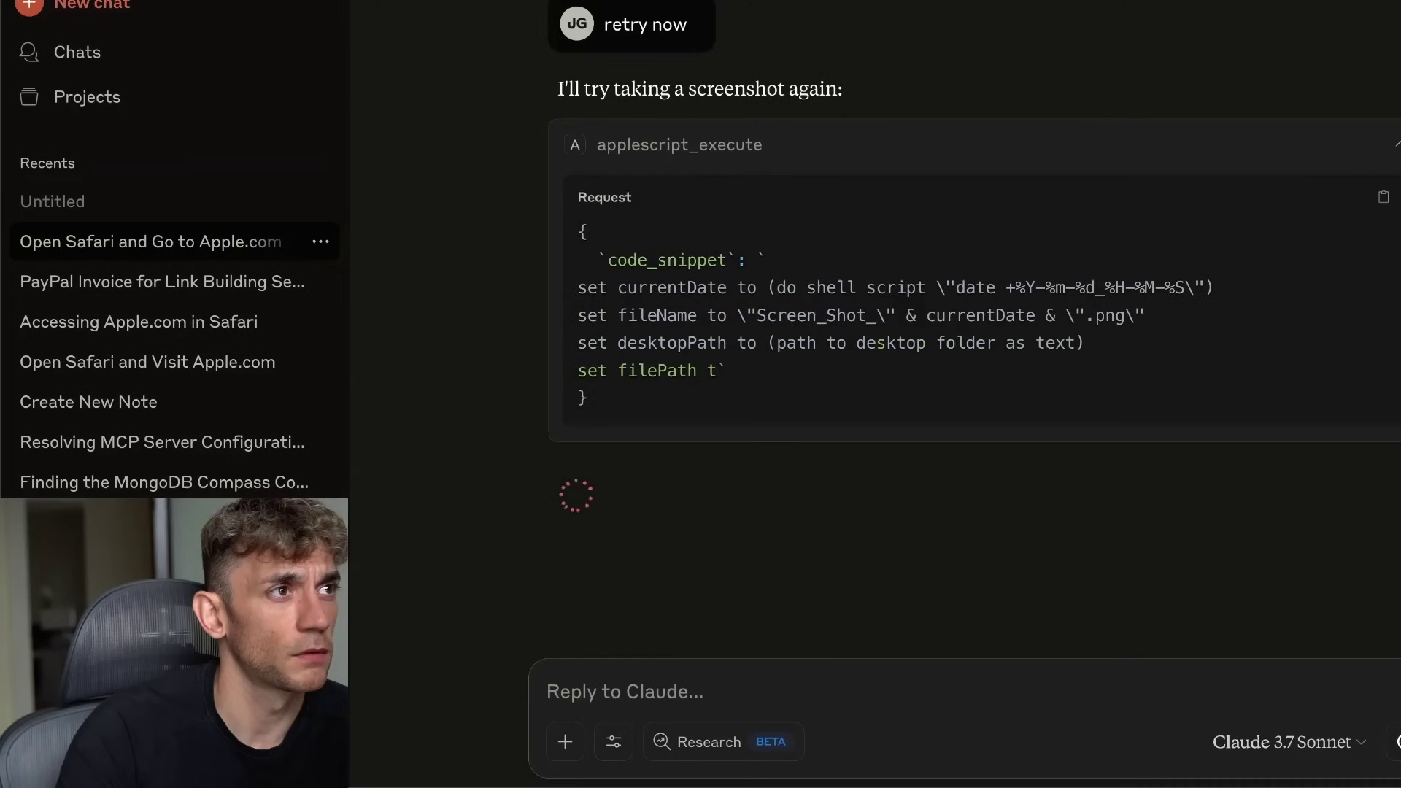
{"action": "left_click", "coordinate": [832, 281]}
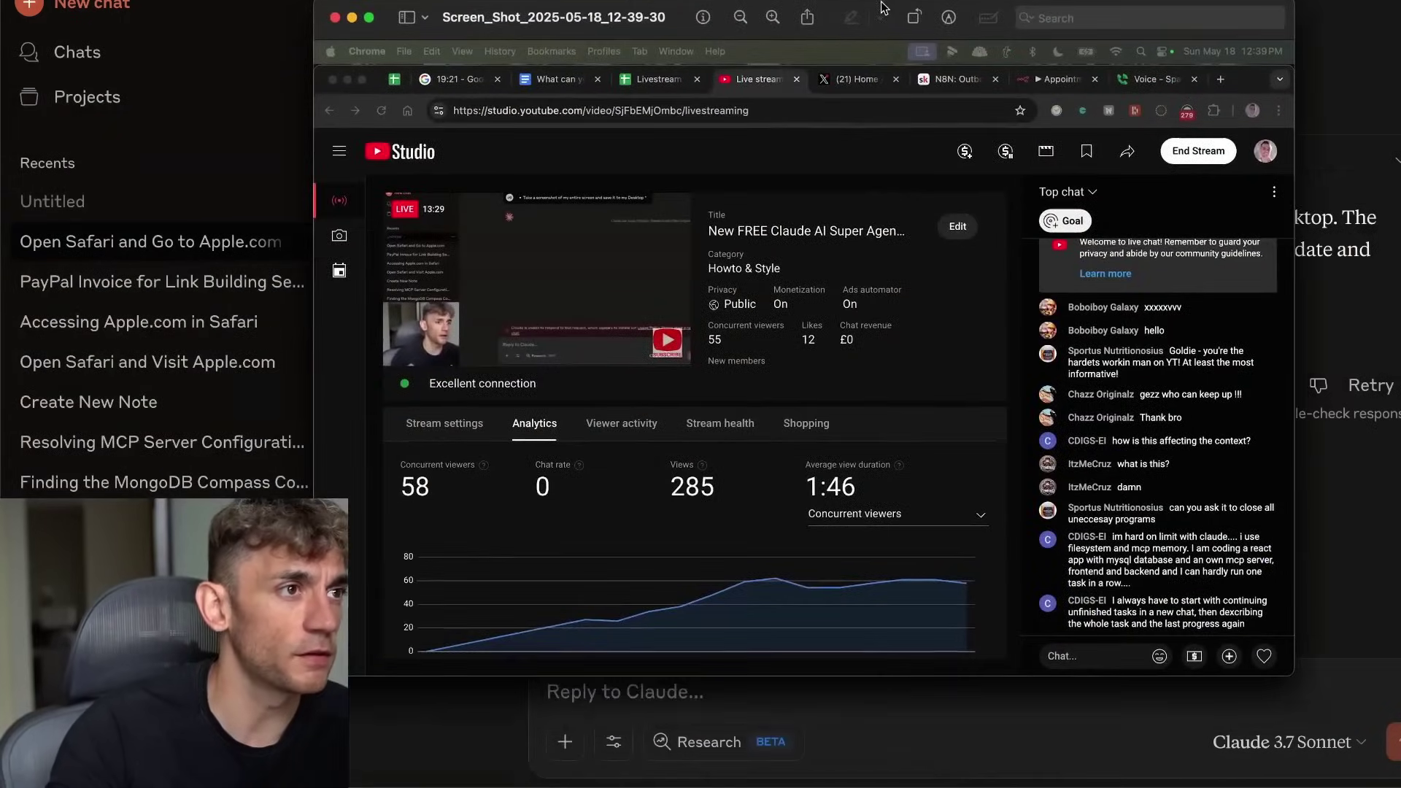
{"action": "left_click_drag", "start_coordinate": [882, 7], "coordinate": [1027, 4]}
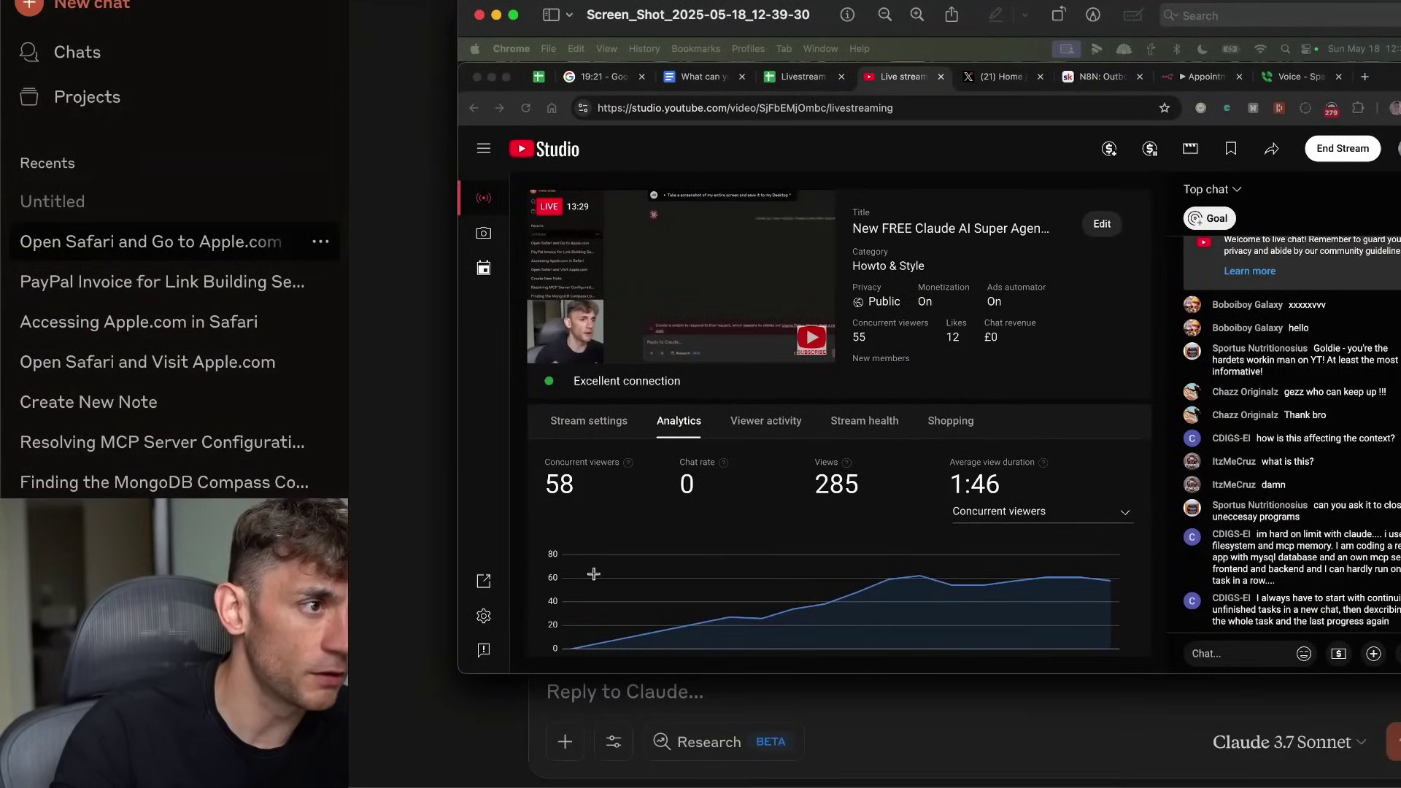
{"action": "left_click", "coordinate": [479, 15]}
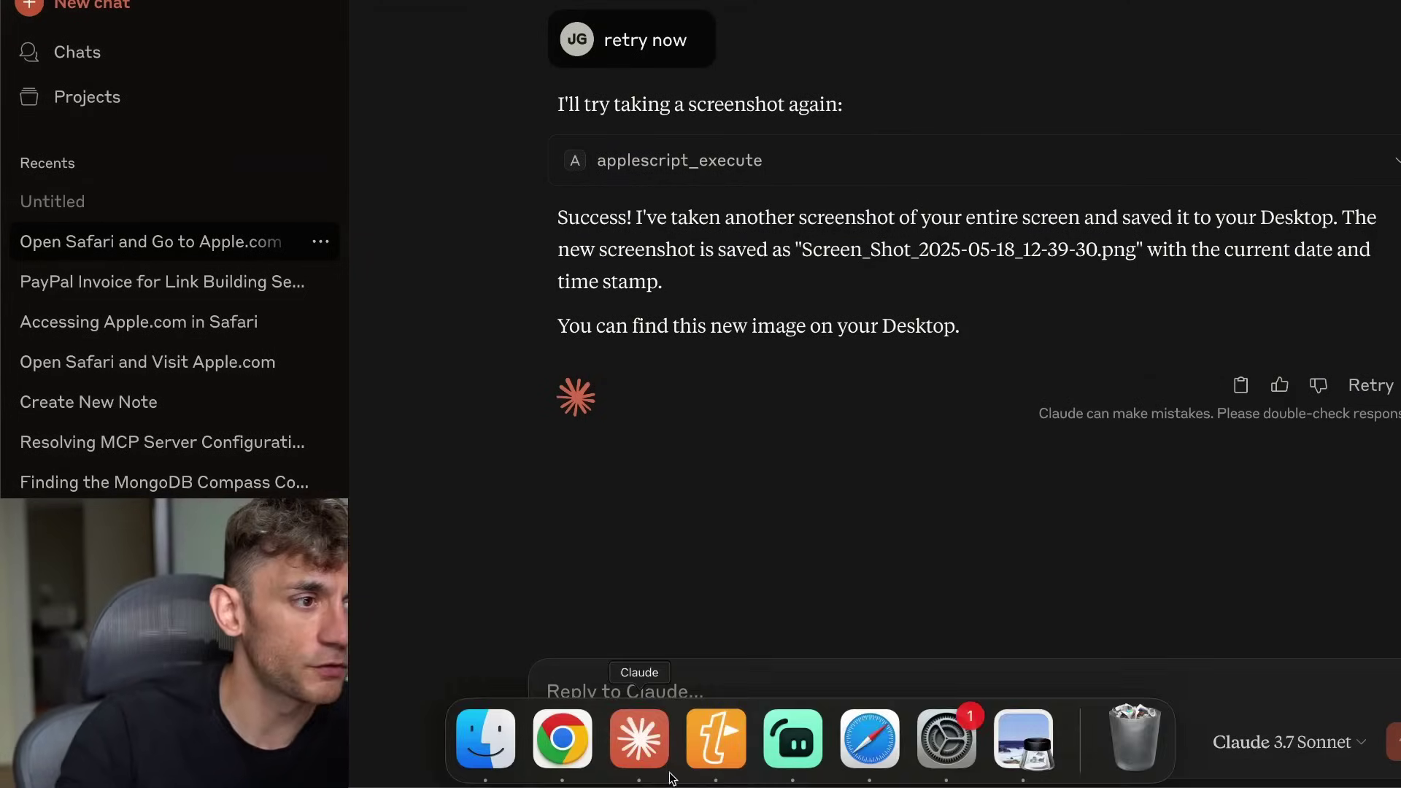
- Switch to Google Chrome and review the lesson's example prompts, highlighting the "Meeting Minutes" note, battery percentage and "Focus" playlist ones
{"action": "left_click", "coordinate": [563, 738]}
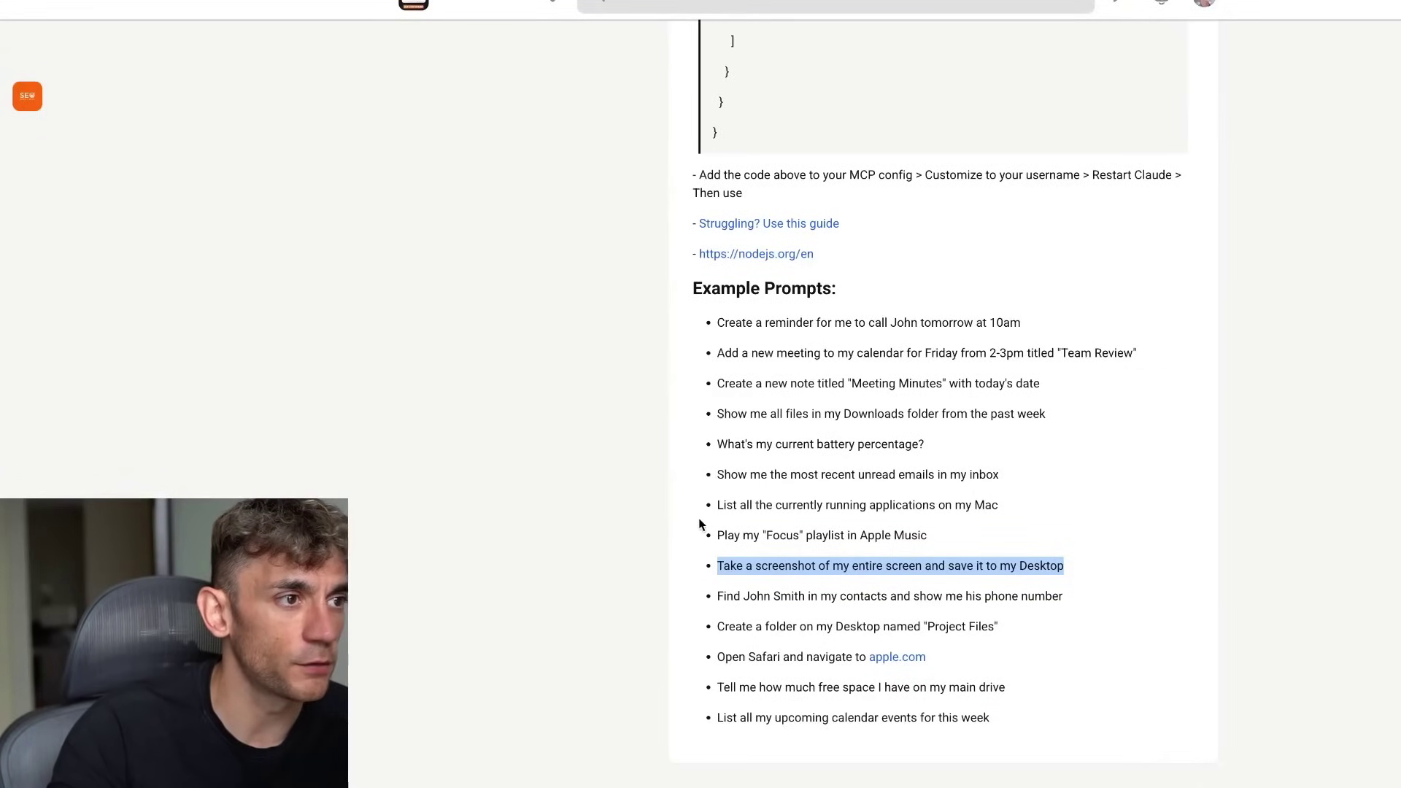
{"action": "left_click", "coordinate": [713, 570]}
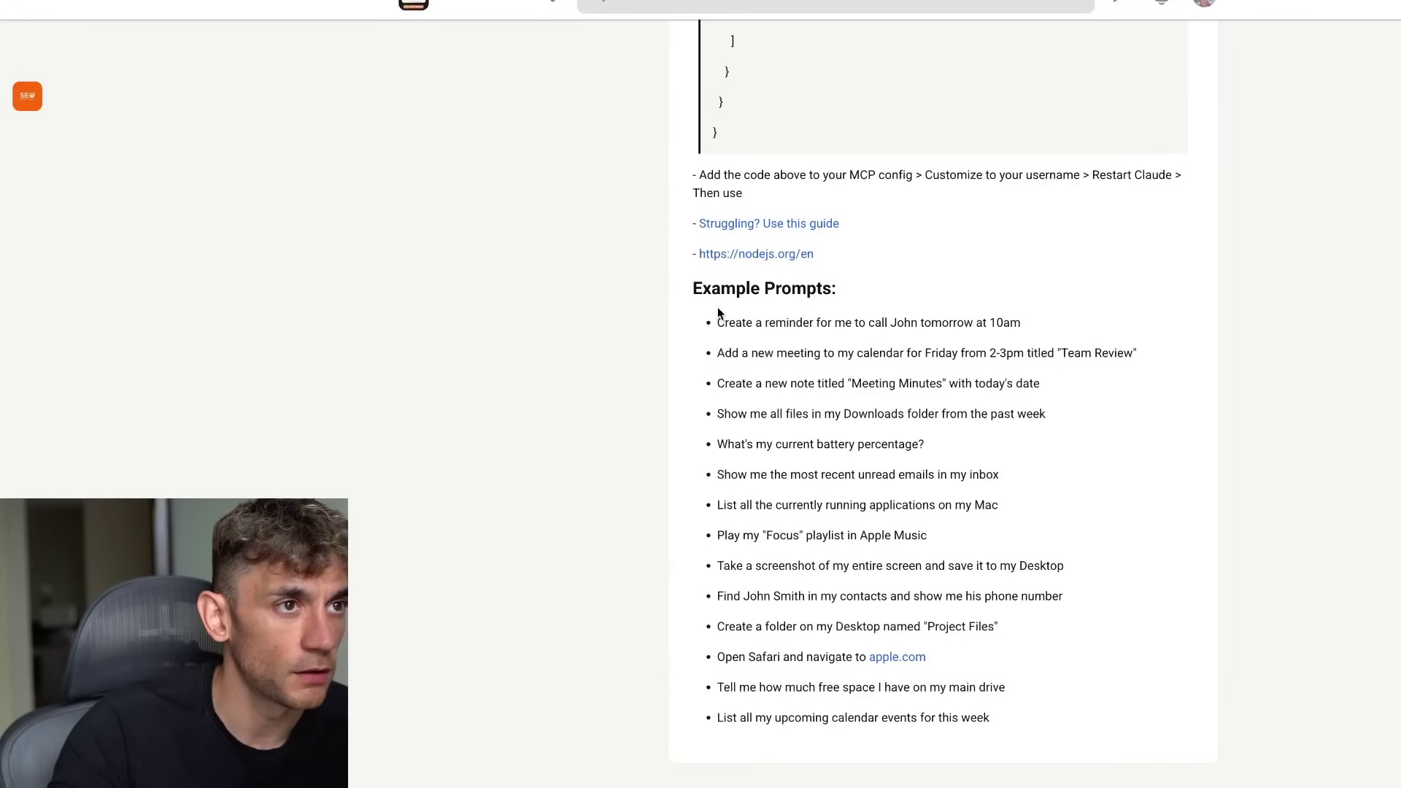
{"action": "left_click_drag", "start_coordinate": [703, 321], "coordinate": [864, 322]}
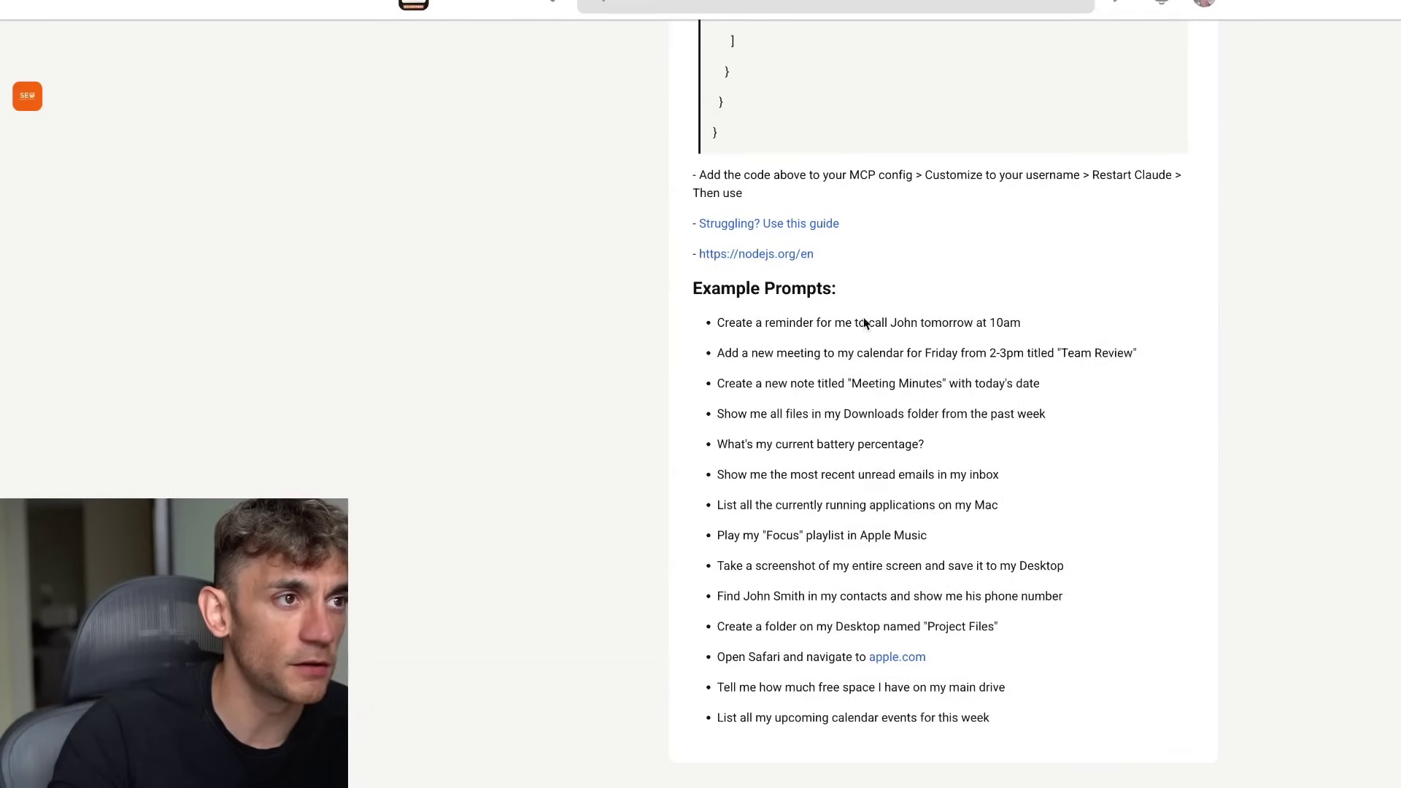
{"action": "triple_click", "coordinate": [815, 353]}
{"action": "triple_click", "coordinate": [810, 381]}
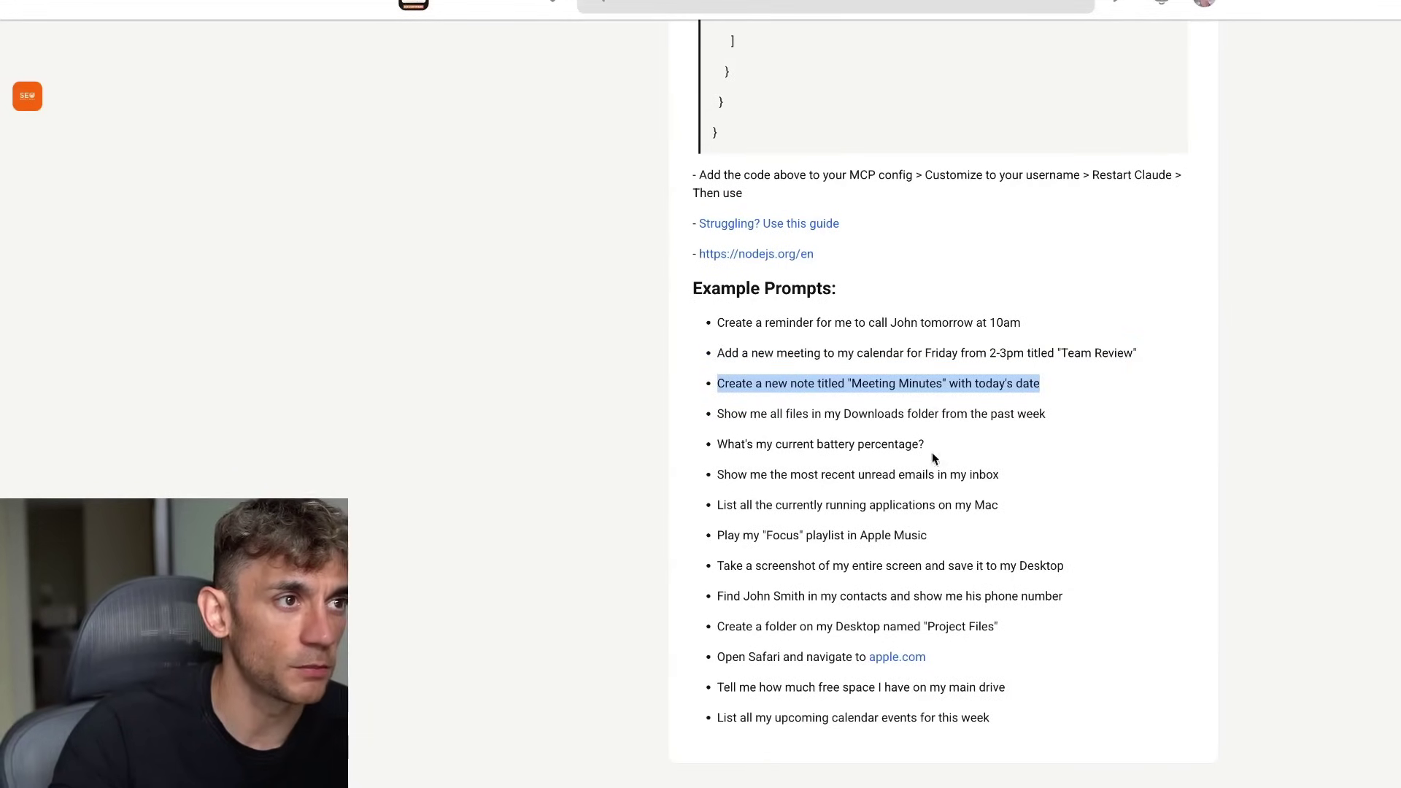
{"action": "mouse_move", "coordinate": [868, 784]}
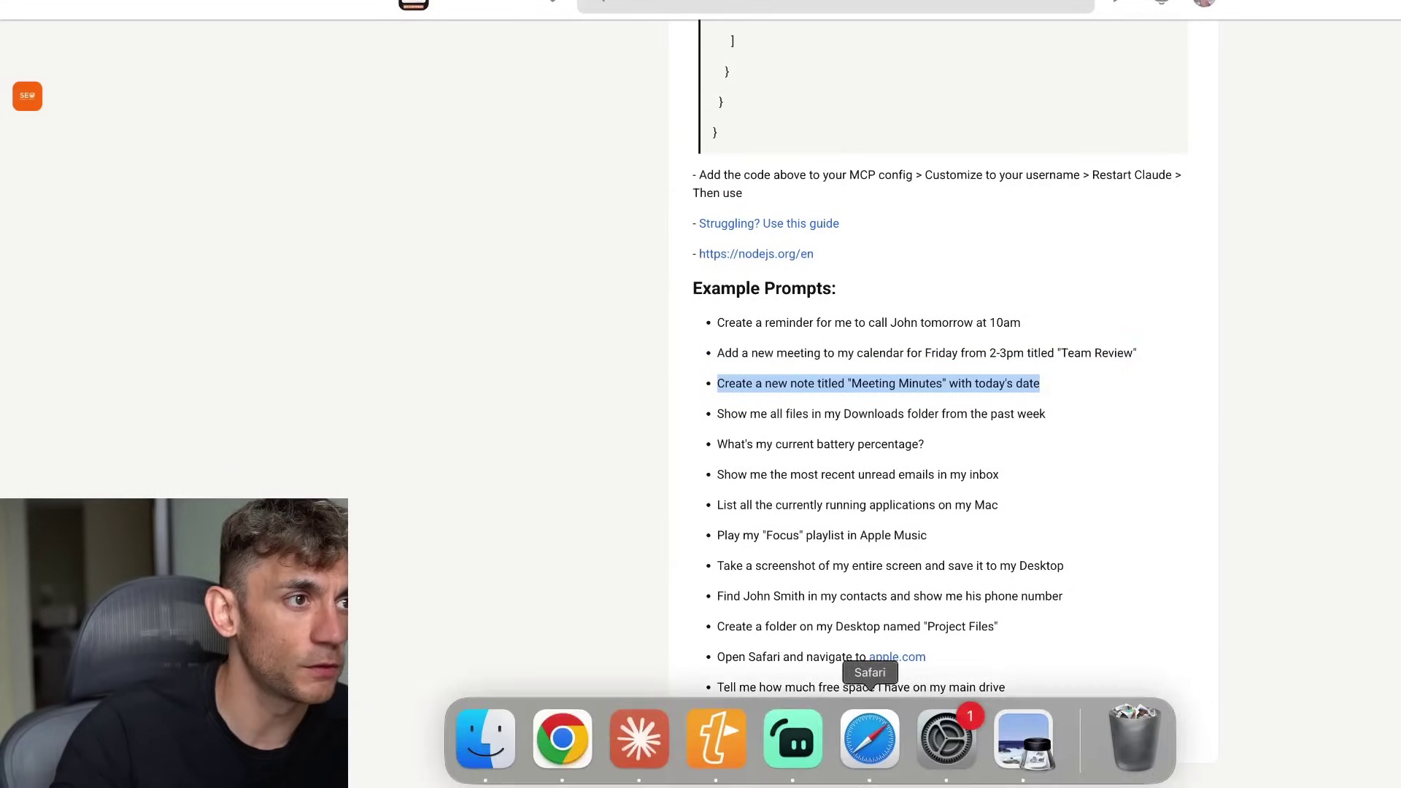
{"action": "triple_click", "coordinate": [831, 445]}
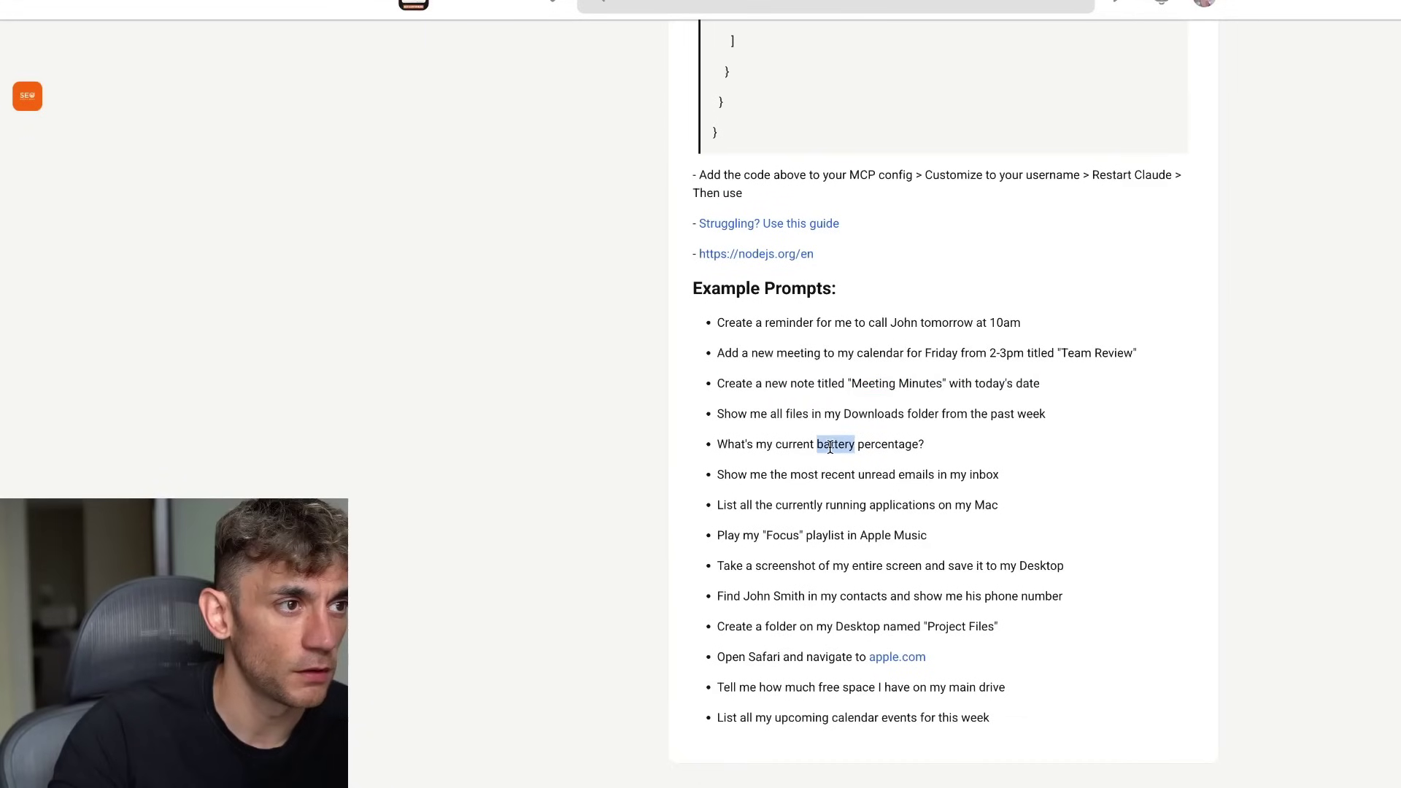
{"action": "left_click", "coordinate": [716, 471]}
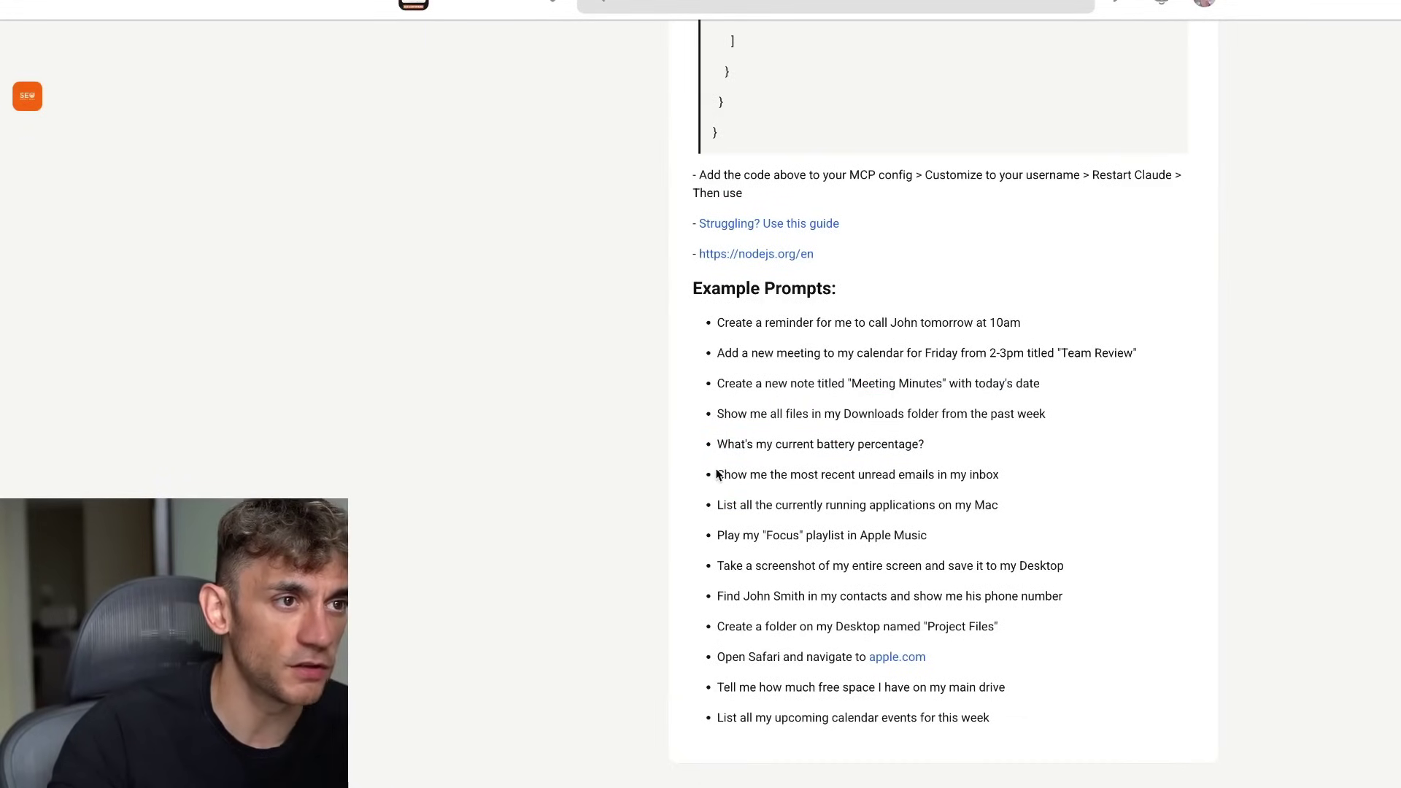
{"action": "triple_click", "coordinate": [779, 475]}
{"action": "triple_click", "coordinate": [782, 503]}
{"action": "left_click", "coordinate": [803, 518]}
{"action": "triple_click", "coordinate": [802, 536]}
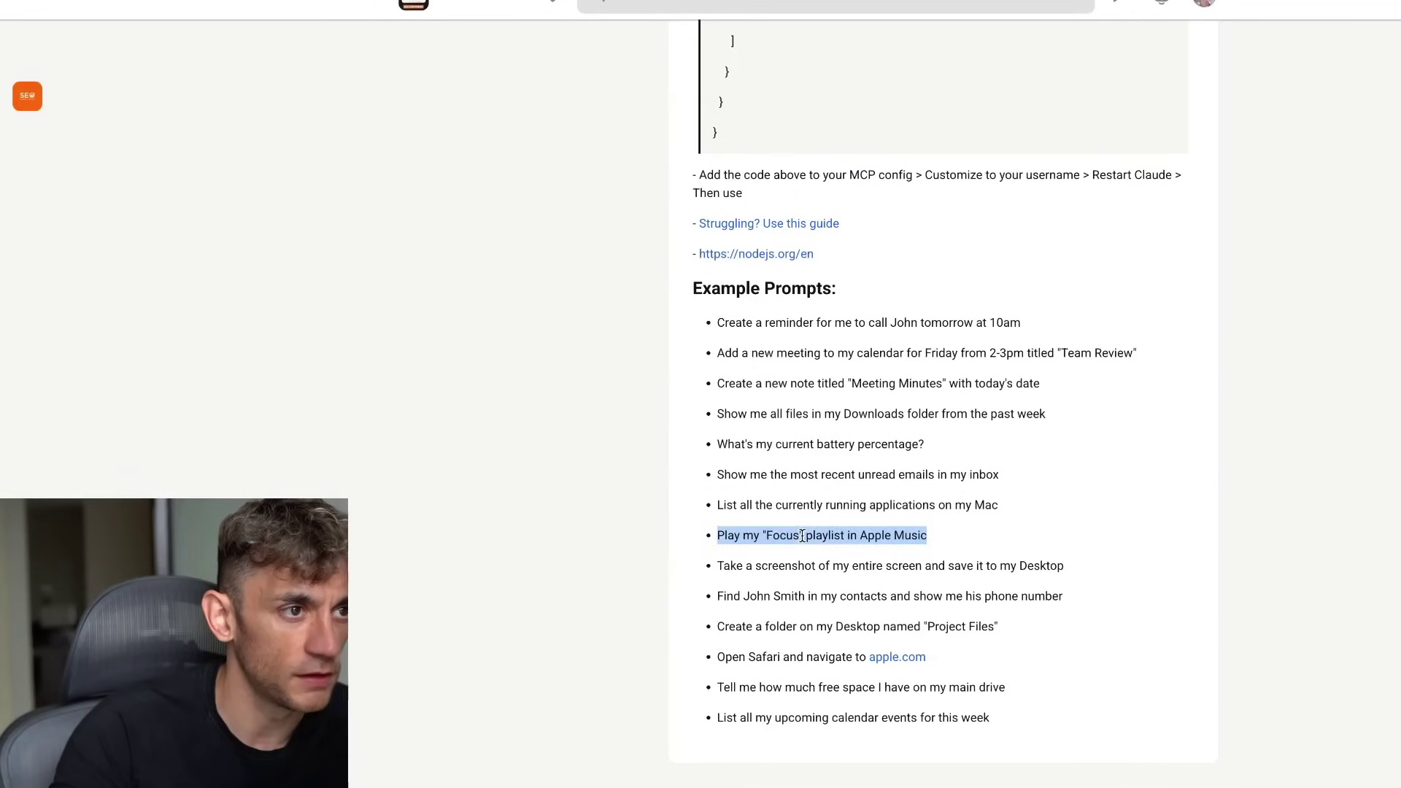
{"action": "left_click", "coordinate": [802, 537]}
{"action": "triple_click", "coordinate": [808, 544]}
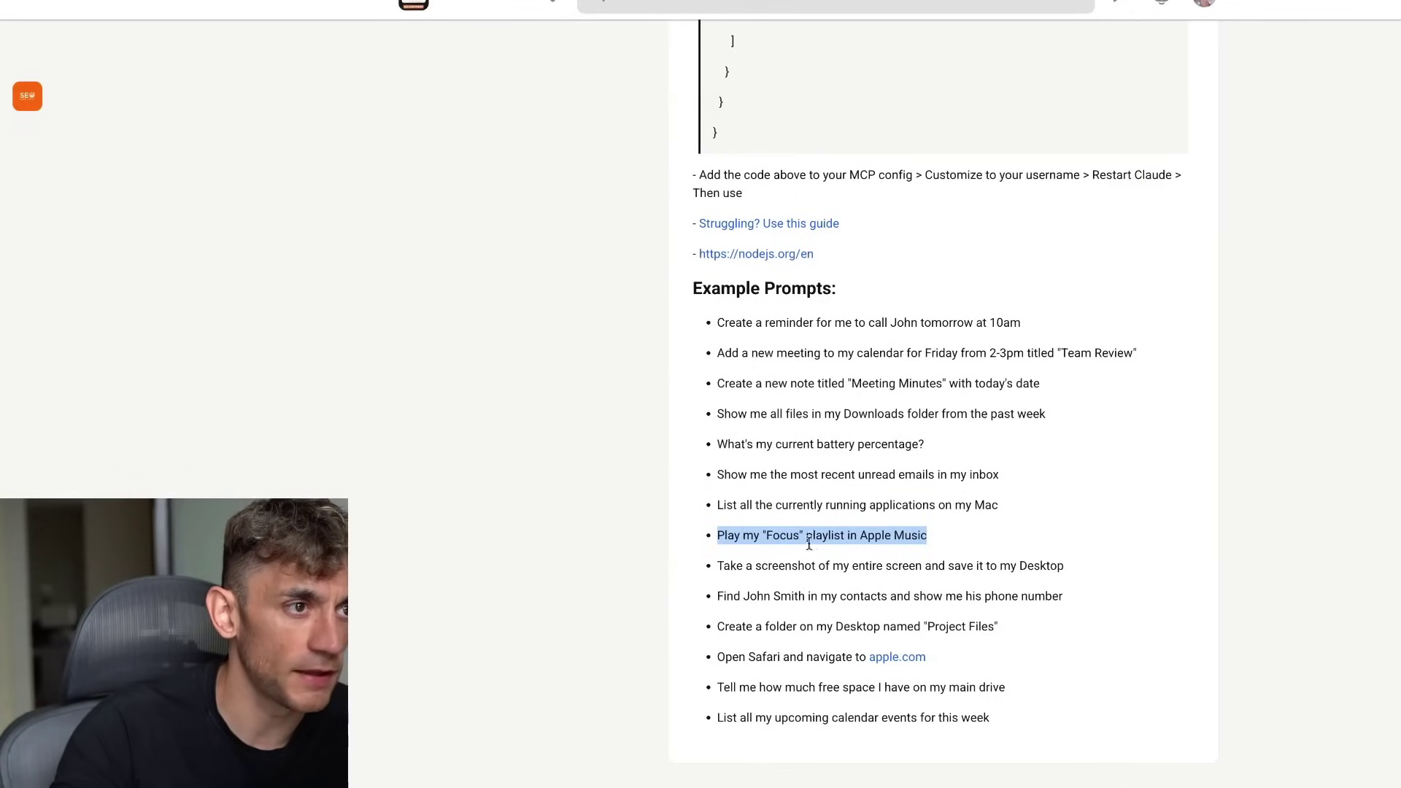
- Highlight the example prompts for taking a full-screen screenshot and for finding a contact's phone number
{"action": "triple_click", "coordinate": [733, 566]}
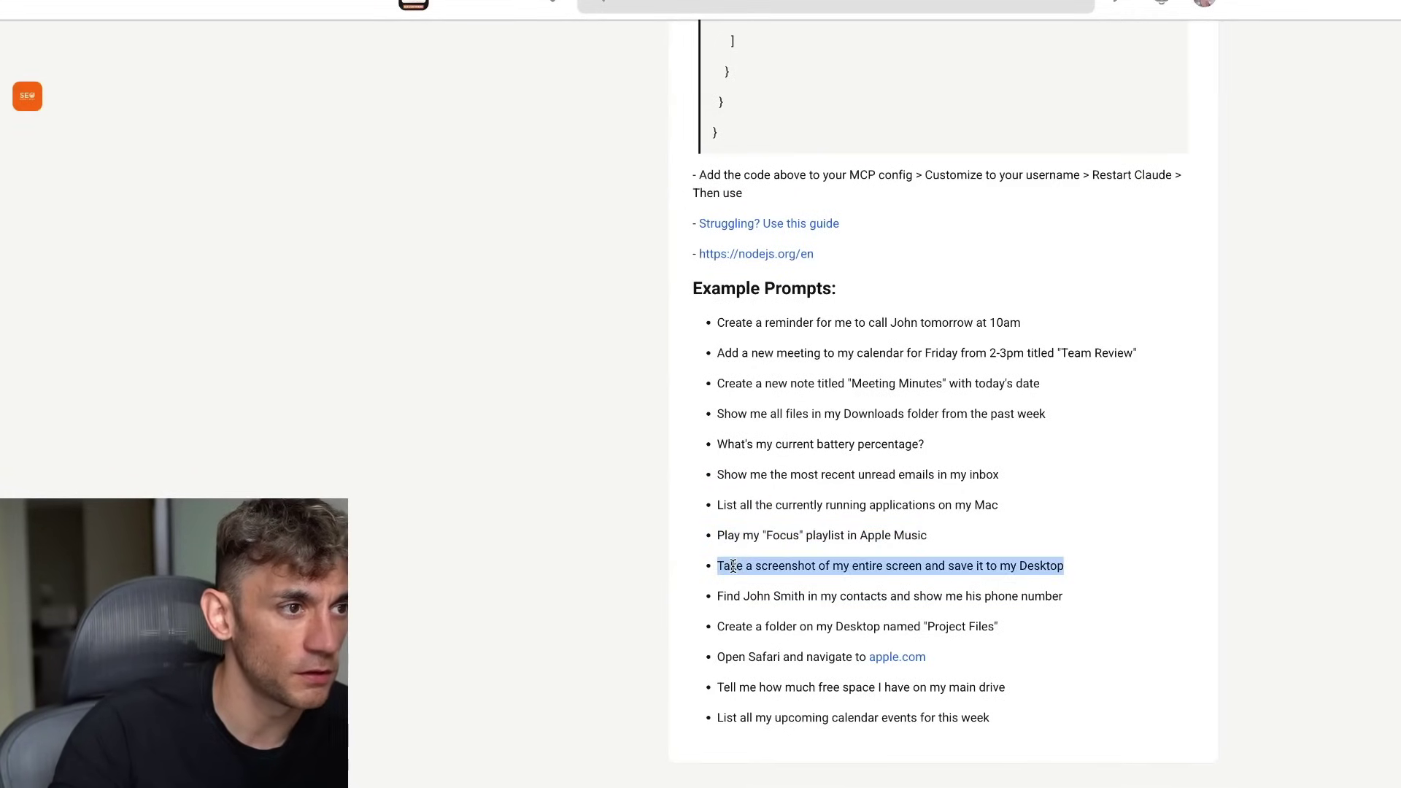
{"action": "left_click", "coordinate": [737, 591]}
{"action": "triple_click", "coordinate": [735, 588]}
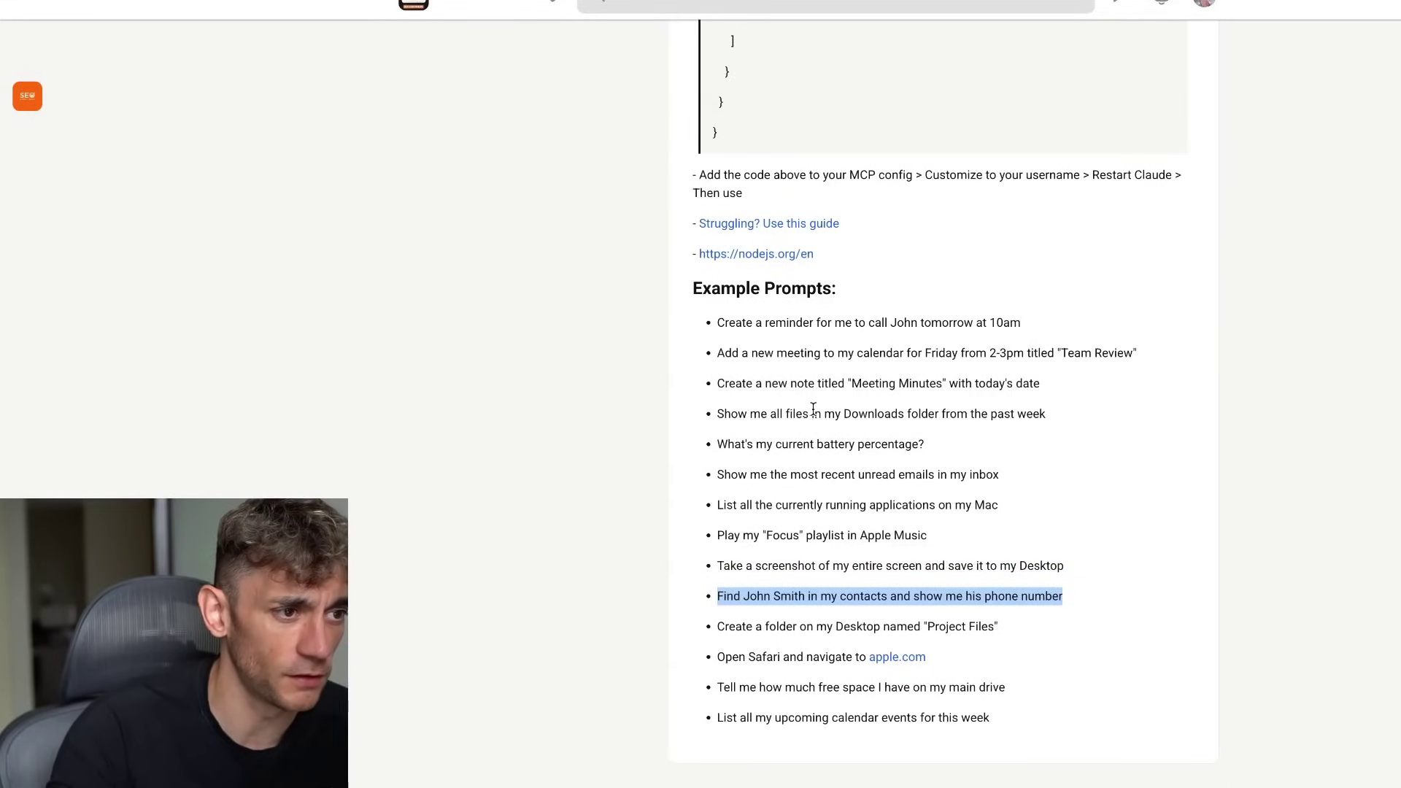
- Switch to Claude, send "open up apple.com and research teh latest ai news", and open System Settings from the accessibility access request
{"action": "left_click", "coordinate": [668, 741]}
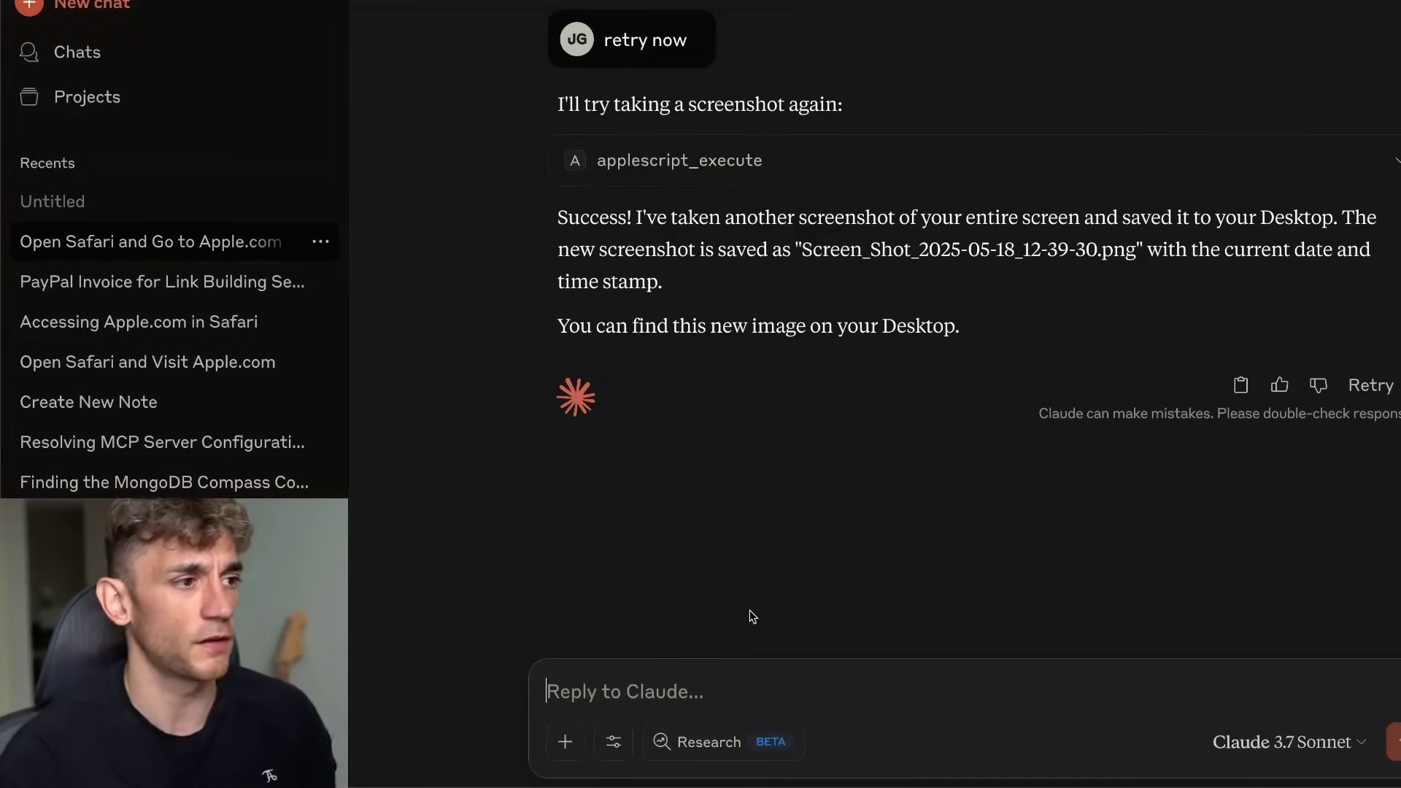
{"action": "type", "text": "open up apple"}
{"action": "key", "text": "BackSpace"}
{"action": "type", "text": ".com and "}
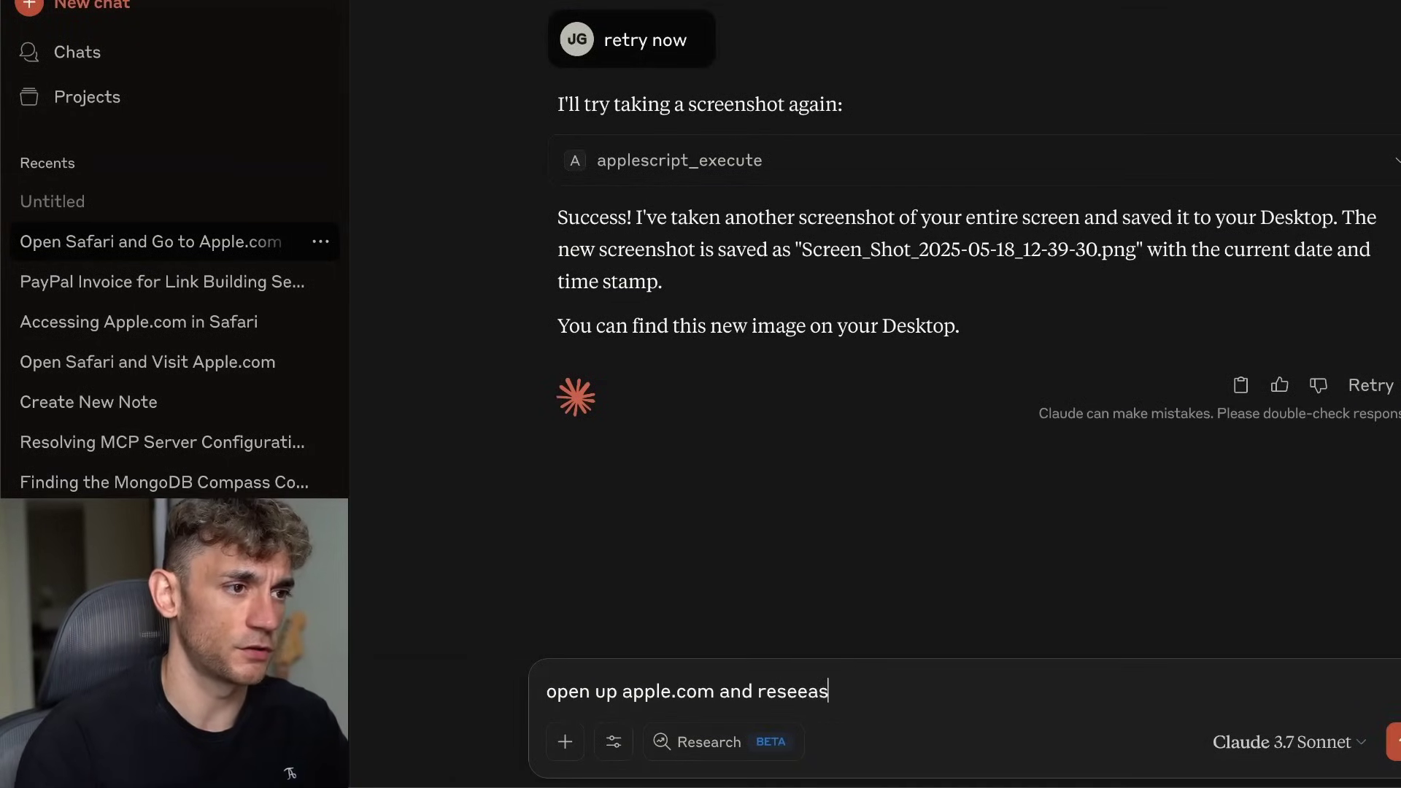
{"action": "type", "text": "research teh latest "}
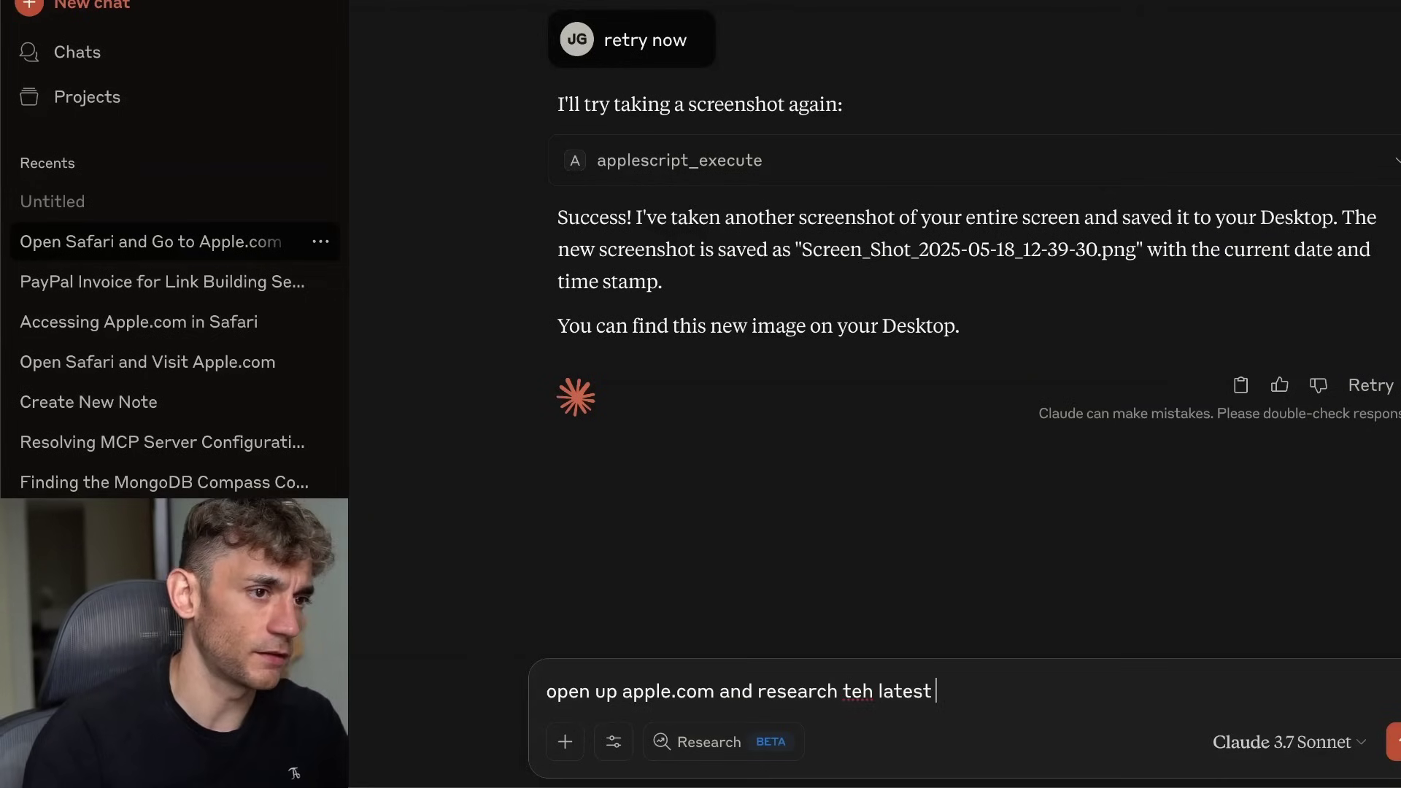
{"action": "type", "text": "ai news"}
{"action": "key", "text": "Return"}
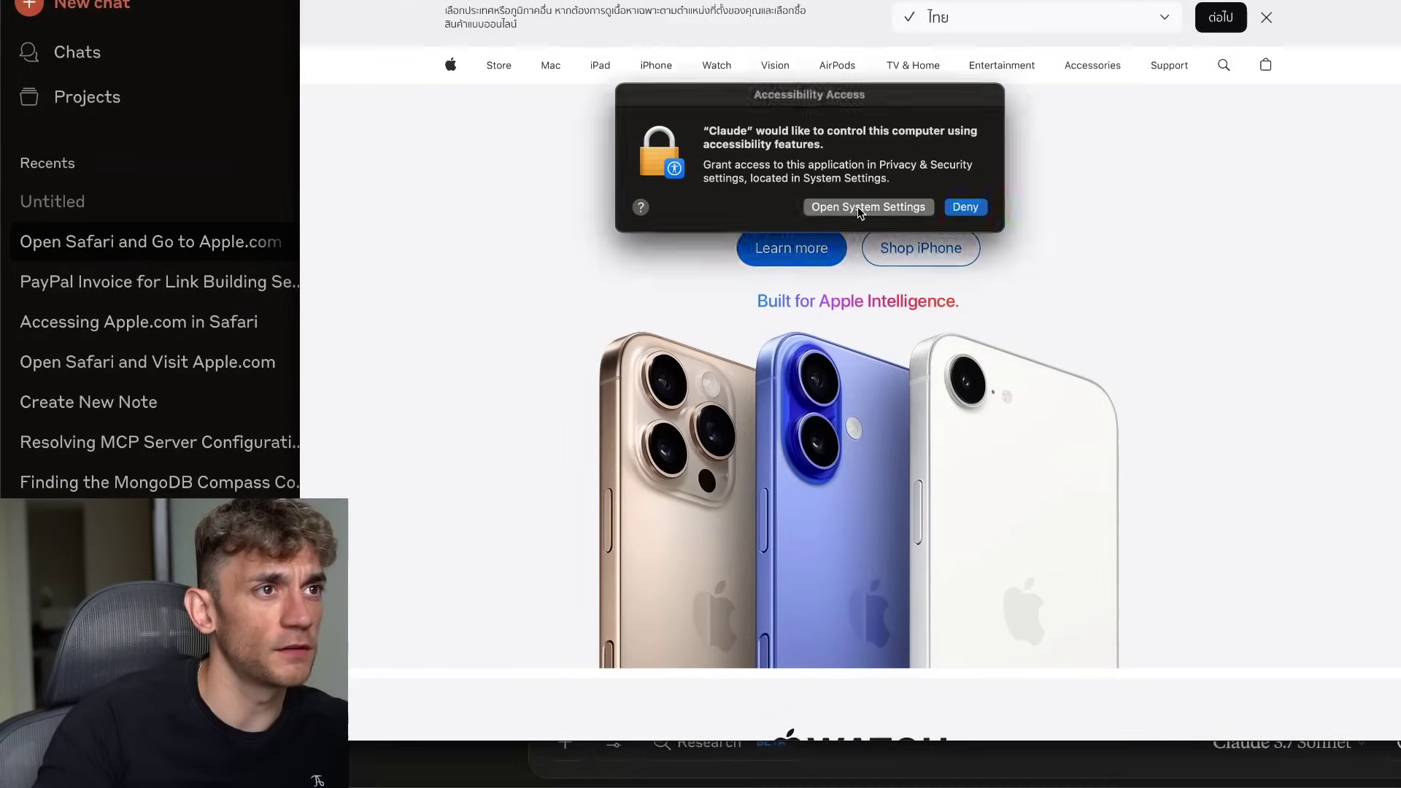
{"action": "left_click", "coordinate": [857, 207]}
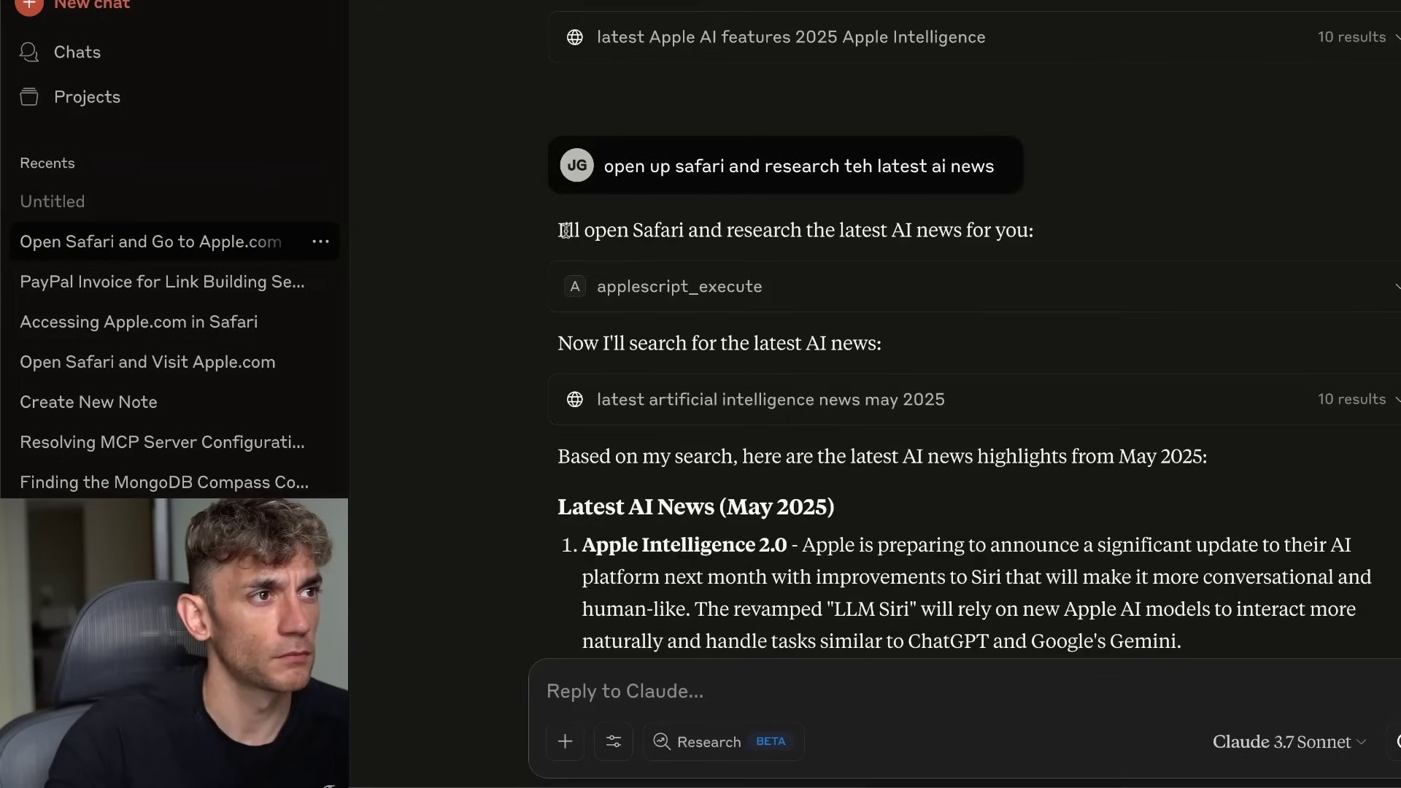
- Highlight the sentences in Claude's reply about opening Safari and searching for the latest AI news
{"action": "left_click_drag", "start_coordinate": [566, 230], "coordinate": [1070, 220]}
{"action": "triple_click", "coordinate": [738, 230]}
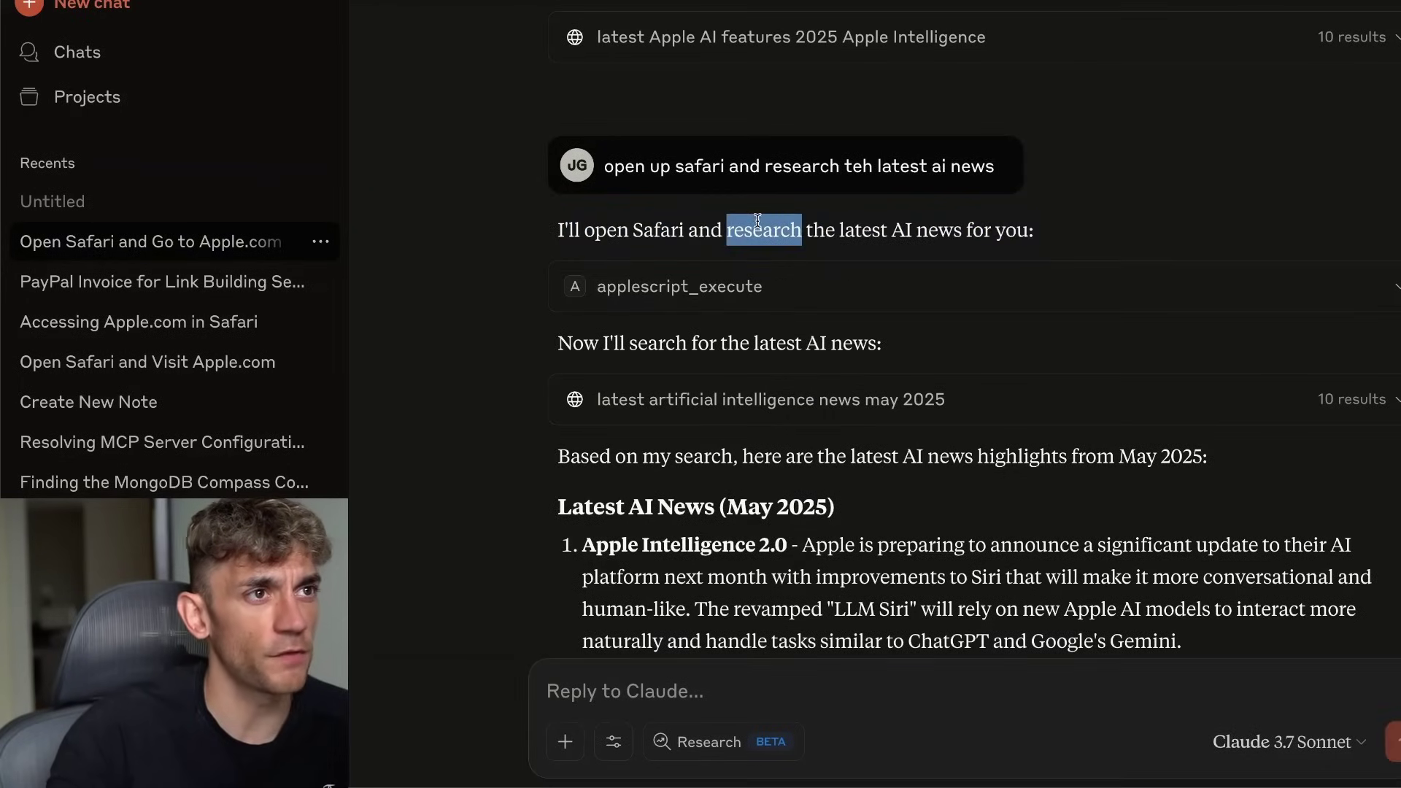
{"action": "double_click", "coordinate": [868, 229]}
{"action": "left_click_drag", "start_coordinate": [751, 225], "coordinate": [896, 252]}
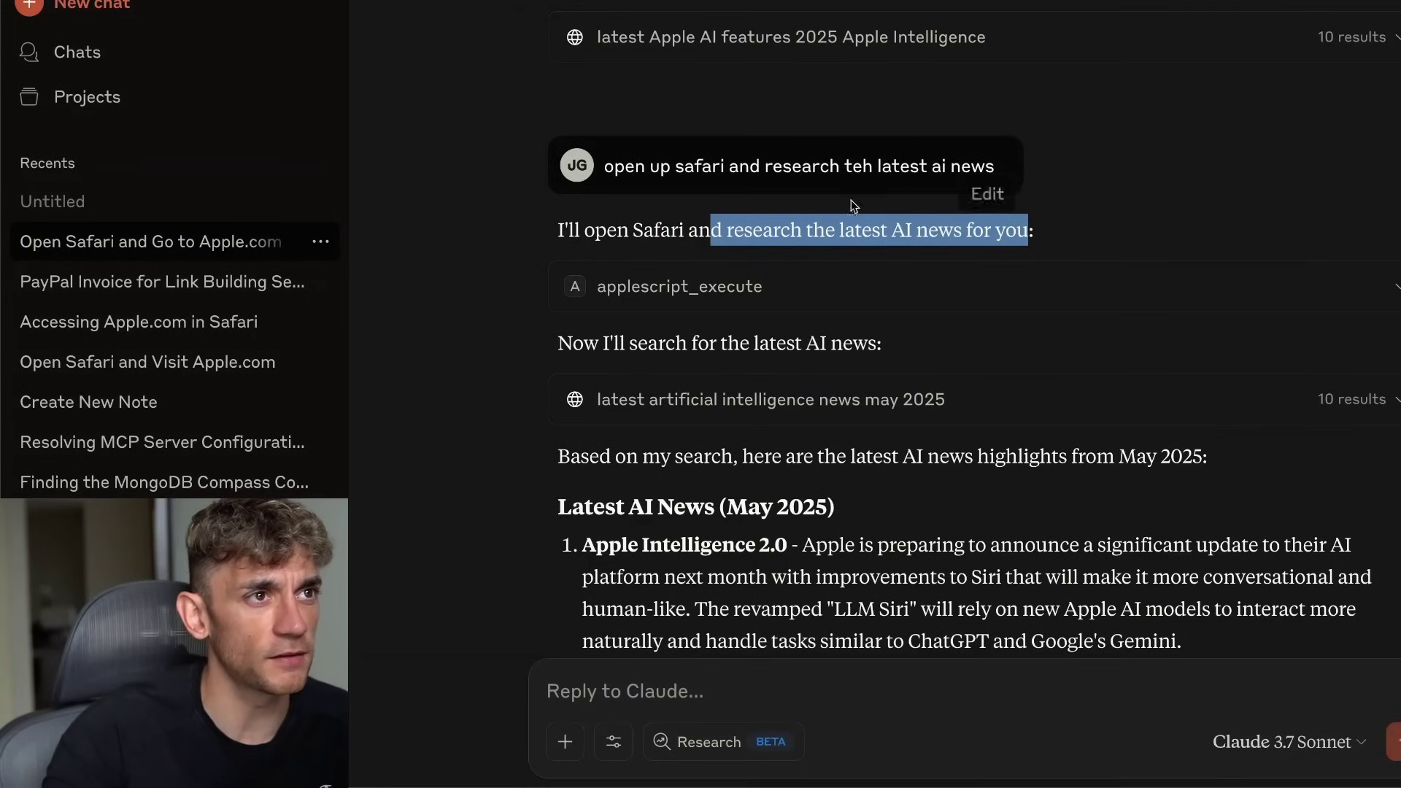
{"action": "left_click_drag", "start_coordinate": [557, 343], "coordinate": [898, 360]}
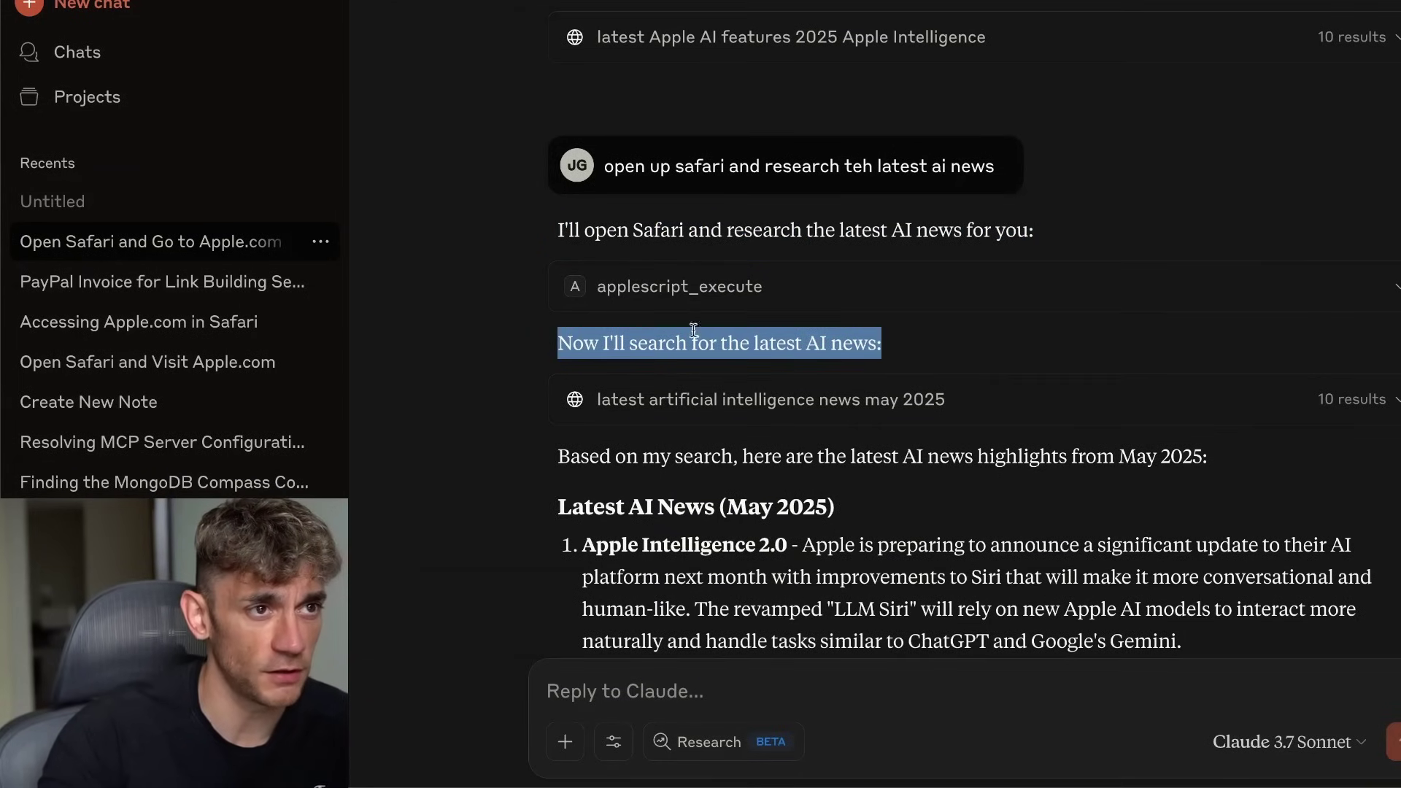
{"action": "left_click", "coordinate": [732, 398]}
- Read through the "Latest AI News (May 2025)" list in Claude's reply, from Apple Intelligence 2.0 to Language Expansion
{"action": "scroll", "coordinate": [771, 454], "scroll_direction": "down", "scroll_amount": 15}
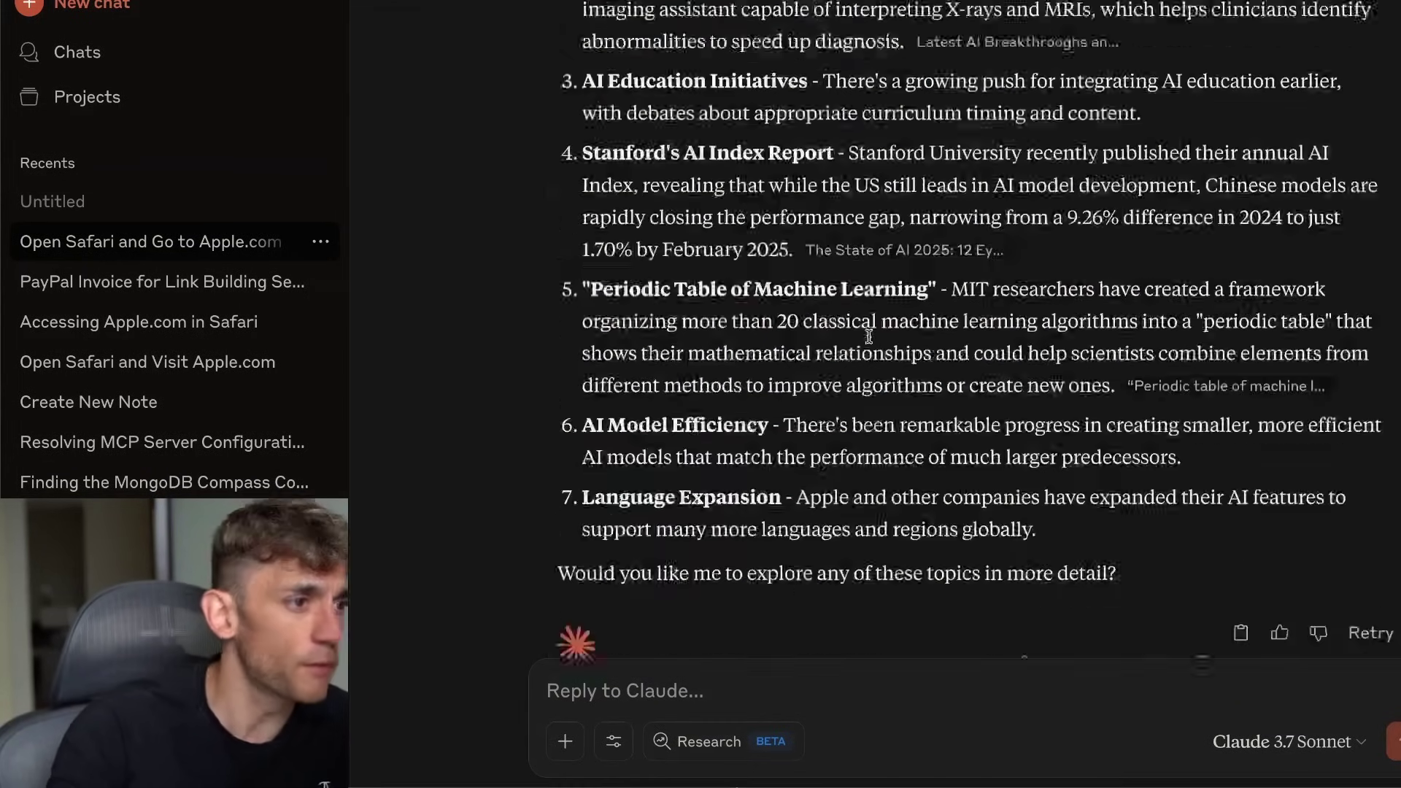
{"action": "scroll", "coordinate": [878, 395], "scroll_direction": "up", "scroll_amount": 15}
{"action": "scroll", "coordinate": [868, 391], "scroll_direction": "down", "scroll_amount": 15}
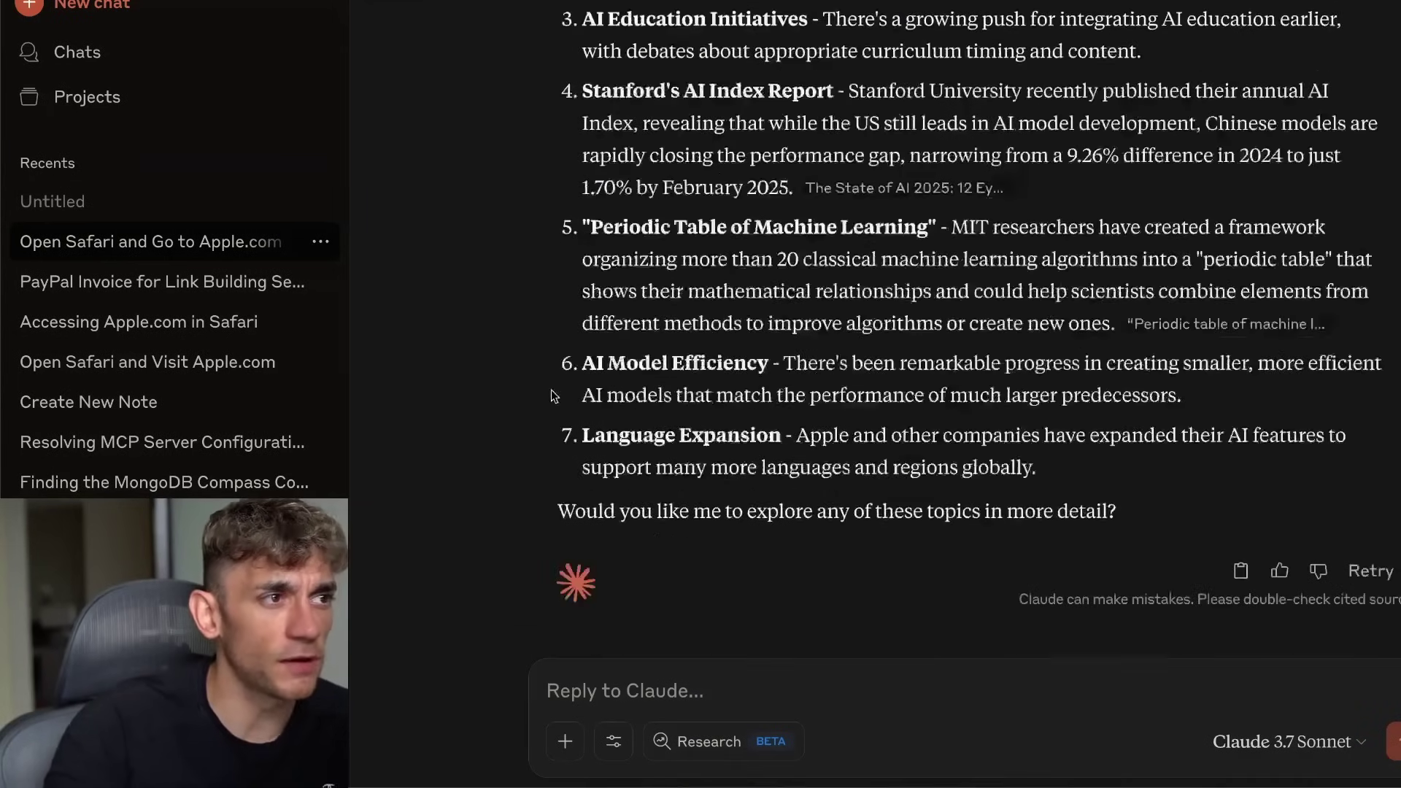
{"action": "scroll", "coordinate": [680, 292], "scroll_direction": "up", "scroll_amount": 5}
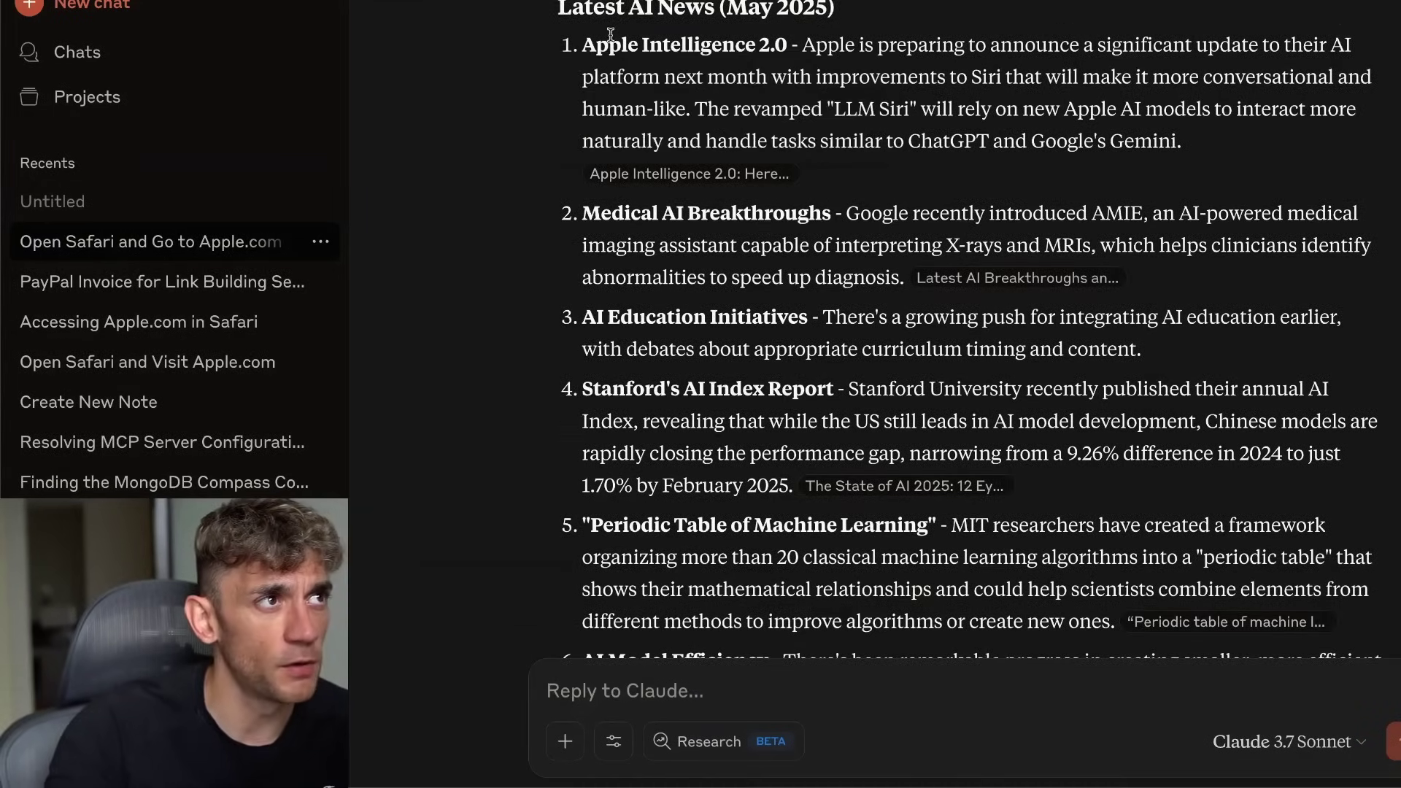
{"action": "left_click_drag", "start_coordinate": [610, 35], "coordinate": [1132, 493]}
{"action": "left_click", "coordinate": [1133, 493]}
{"action": "scroll", "coordinate": [1123, 522], "scroll_direction": "down", "scroll_amount": 1}
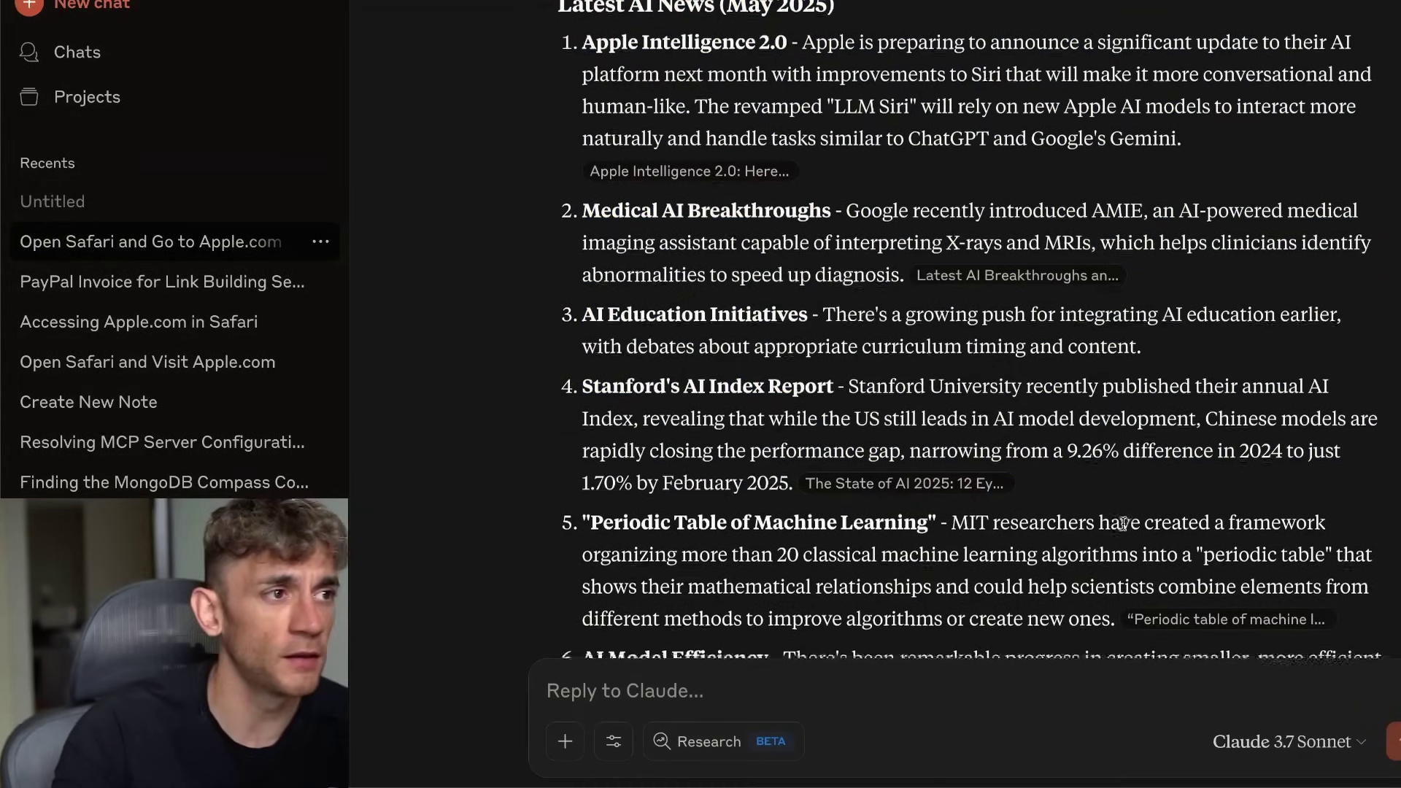
{"action": "scroll", "coordinate": [1123, 522], "scroll_direction": "down", "scroll_amount": 5}
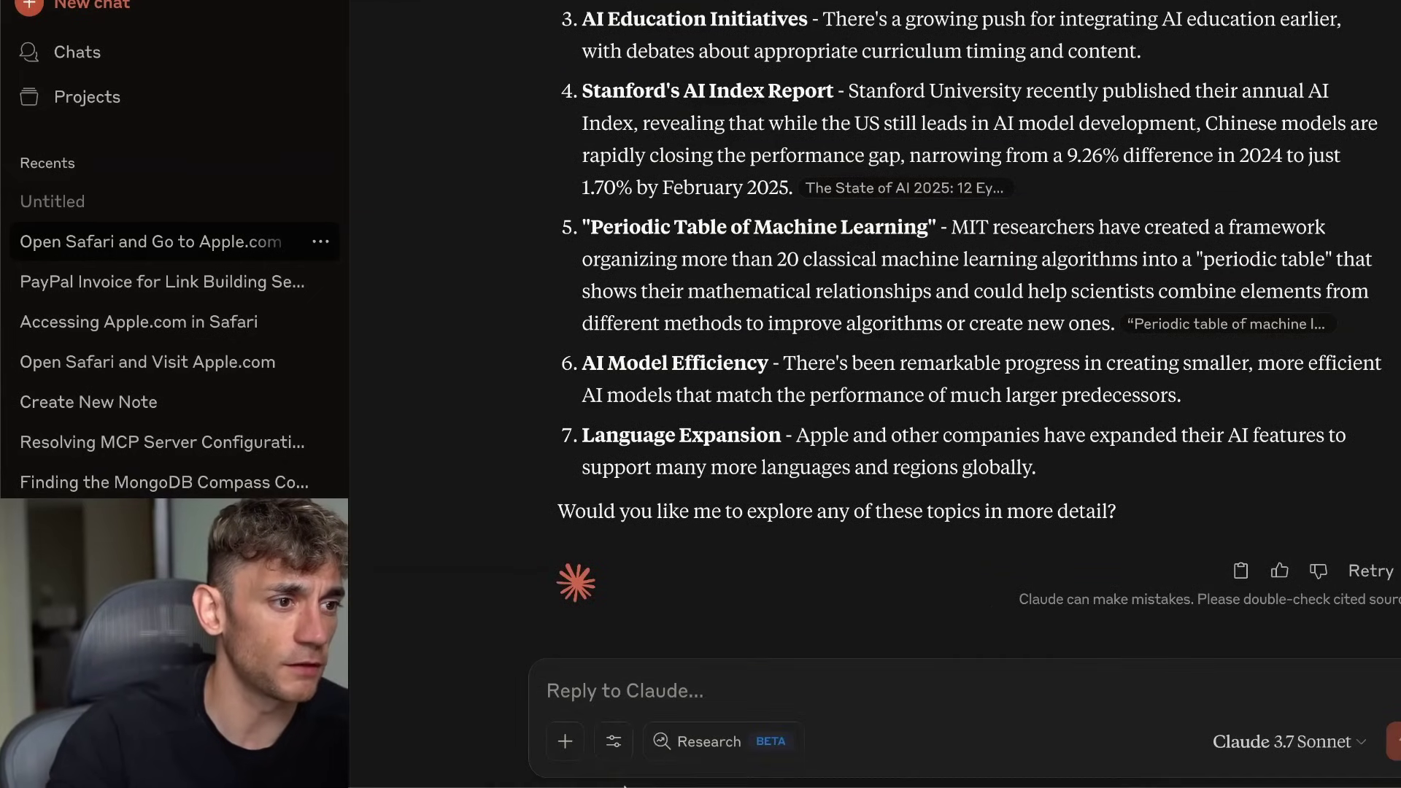
- Switch to Google Chrome and review the "New Claude MCP Update is INSANE (FREE)!" lesson at a larger zoom, highlighting its example prompts
{"action": "left_click", "coordinate": [622, 762]}
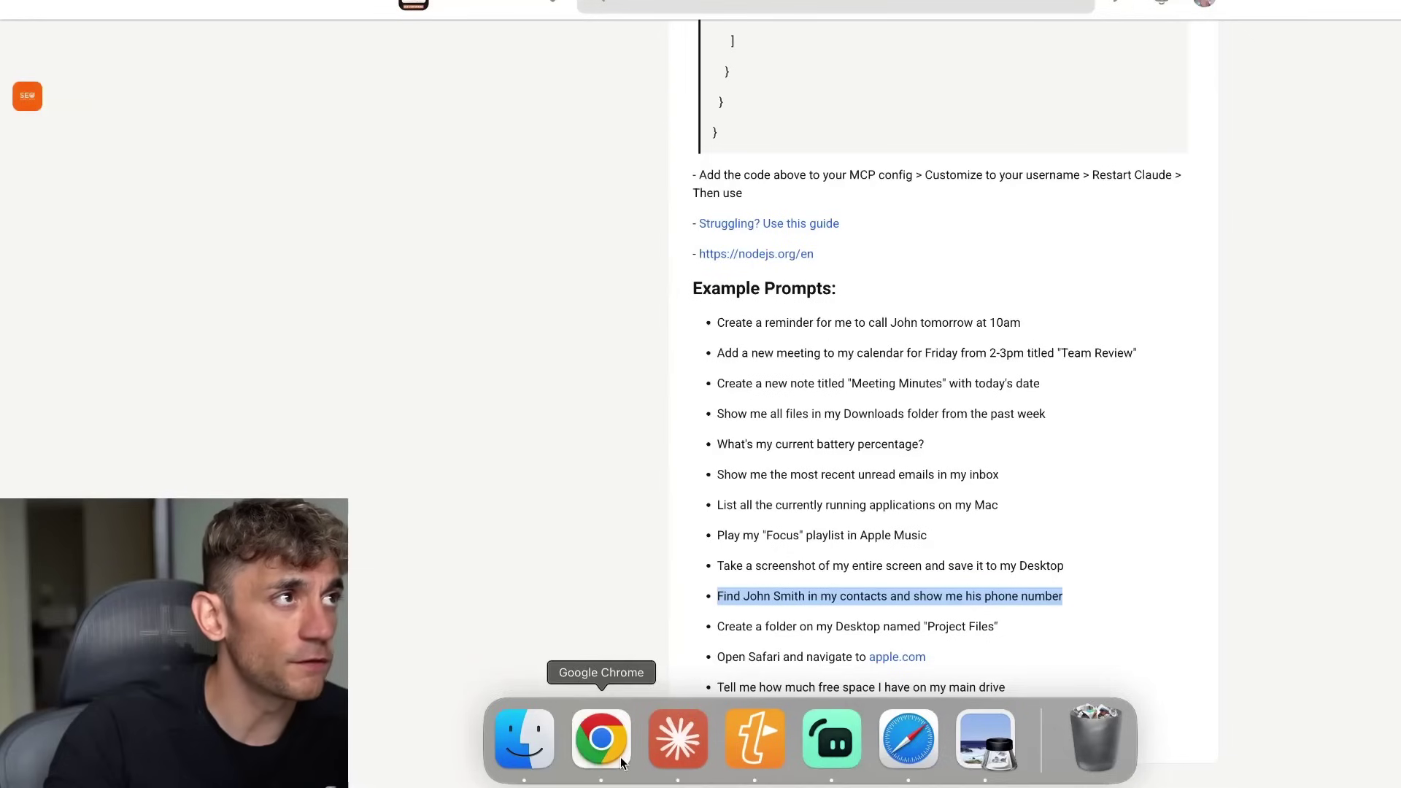
{"action": "scroll", "coordinate": [868, 310], "scroll_direction": "up", "scroll_amount": 10}
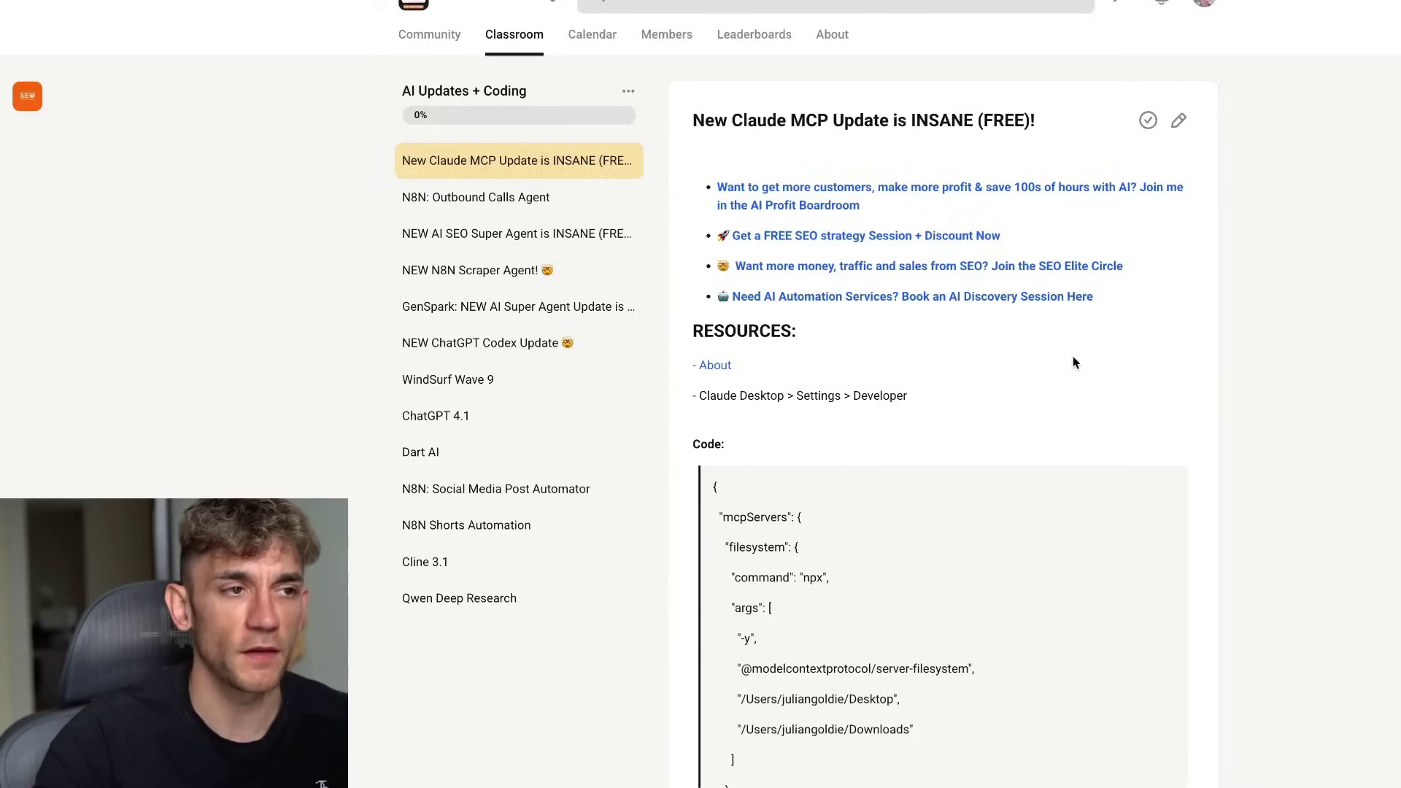
{"action": "key", "text": "super+equal"}
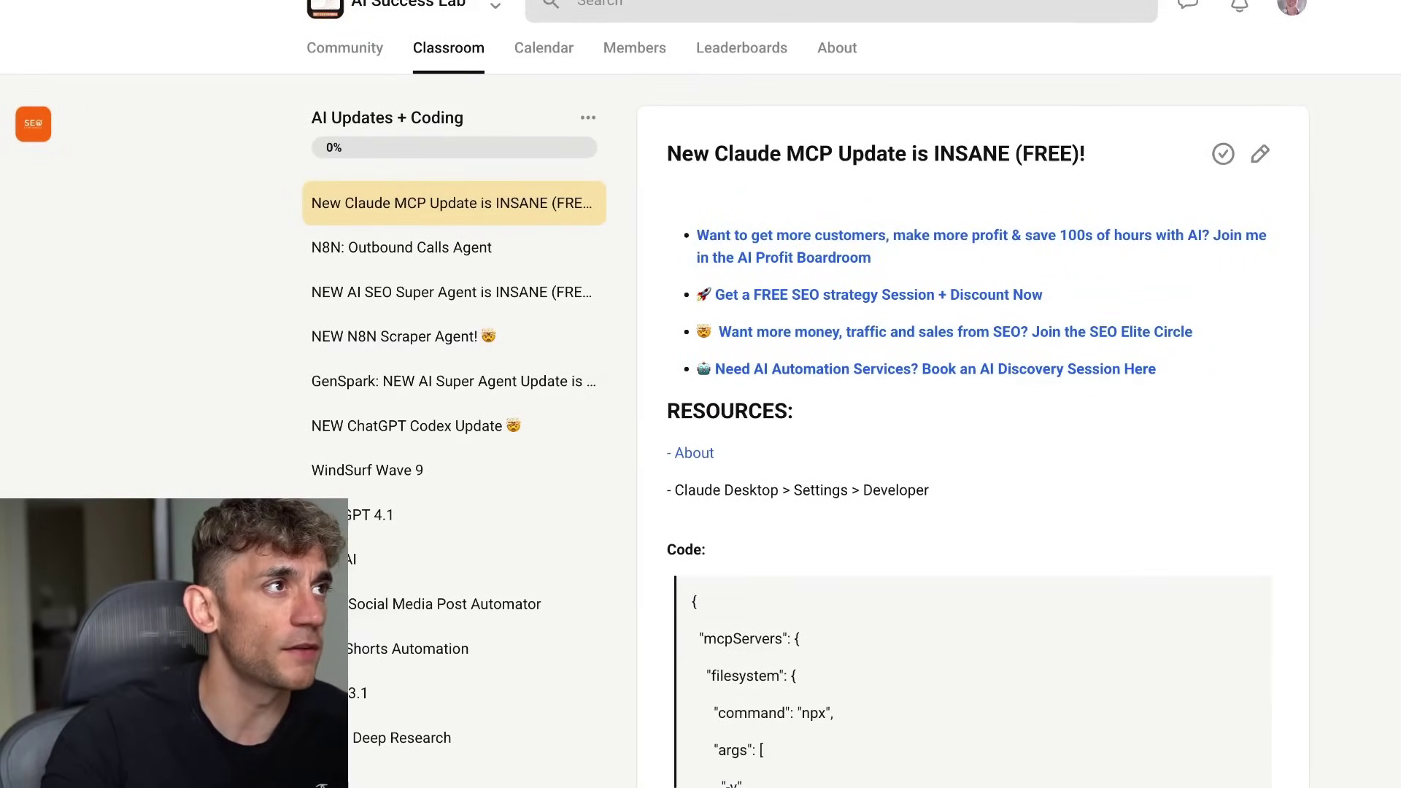
{"action": "scroll", "coordinate": [982, 550], "scroll_direction": "down", "scroll_amount": 2}
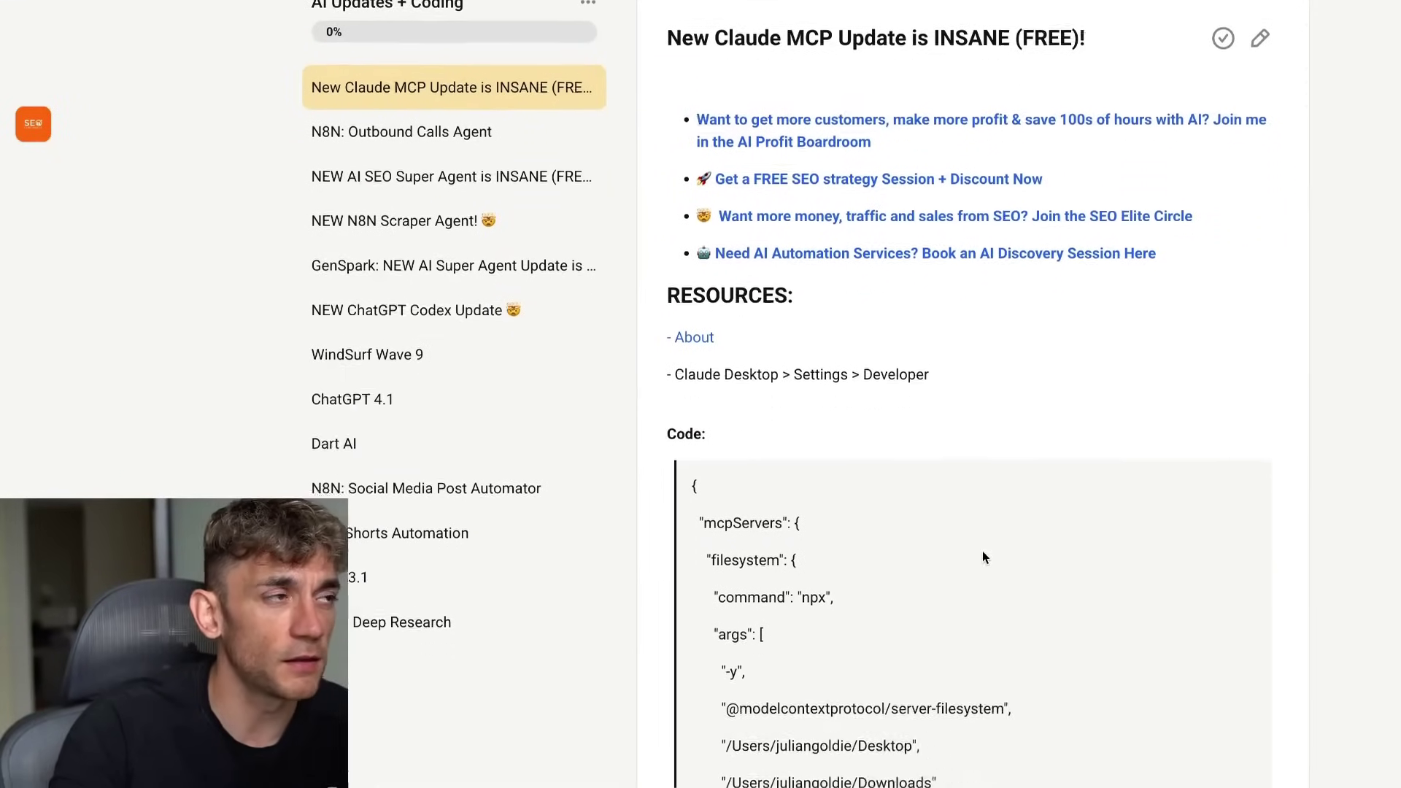
{"action": "scroll", "coordinate": [956, 569], "scroll_direction": "up", "scroll_amount": 2}
{"action": "scroll", "coordinate": [986, 573], "scroll_direction": "down", "scroll_amount": 10}
{"action": "scroll", "coordinate": [993, 573], "scroll_direction": "down", "scroll_amount": 8}
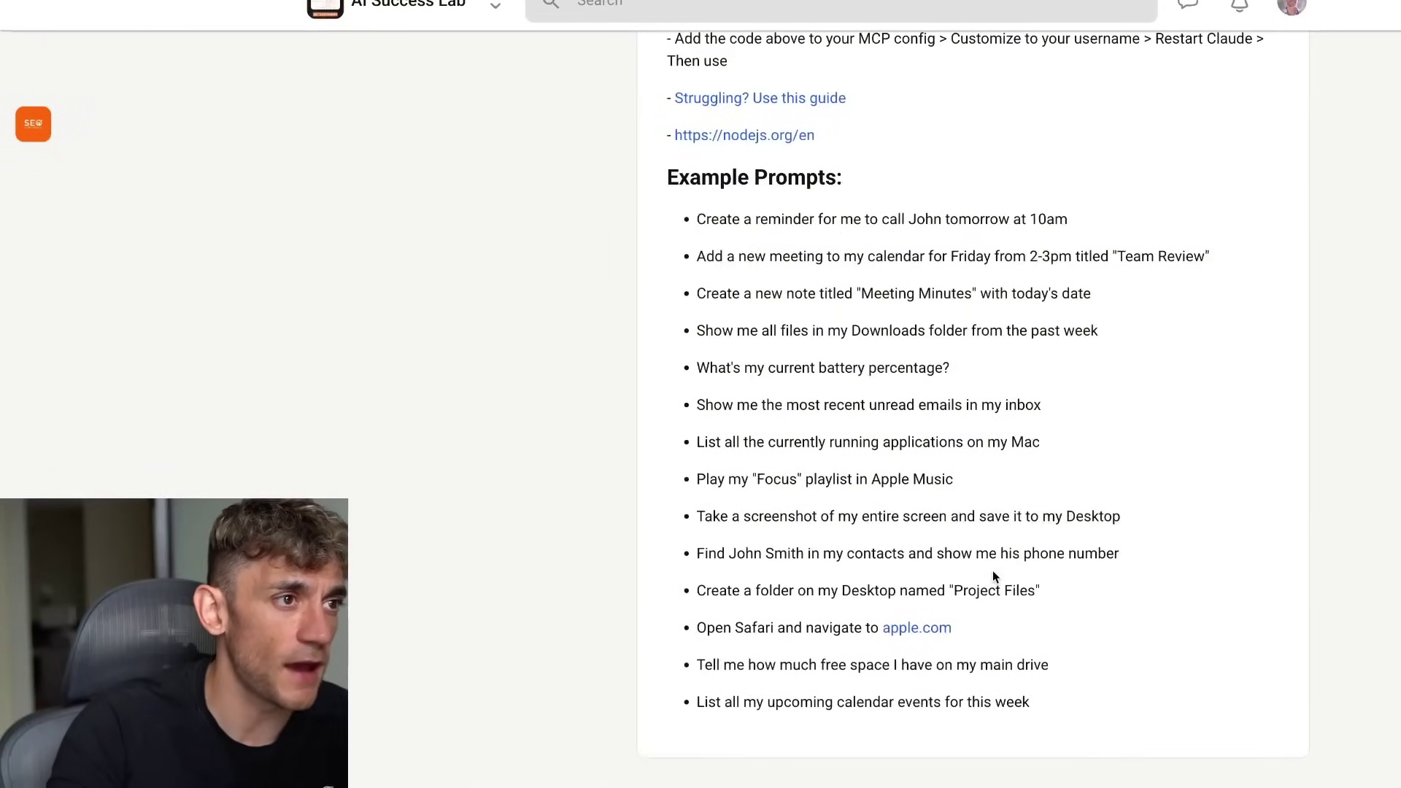
{"action": "left_click_drag", "start_coordinate": [671, 171], "coordinate": [948, 631]}
{"action": "scroll", "coordinate": [913, 460], "scroll_direction": "up", "scroll_amount": 15}
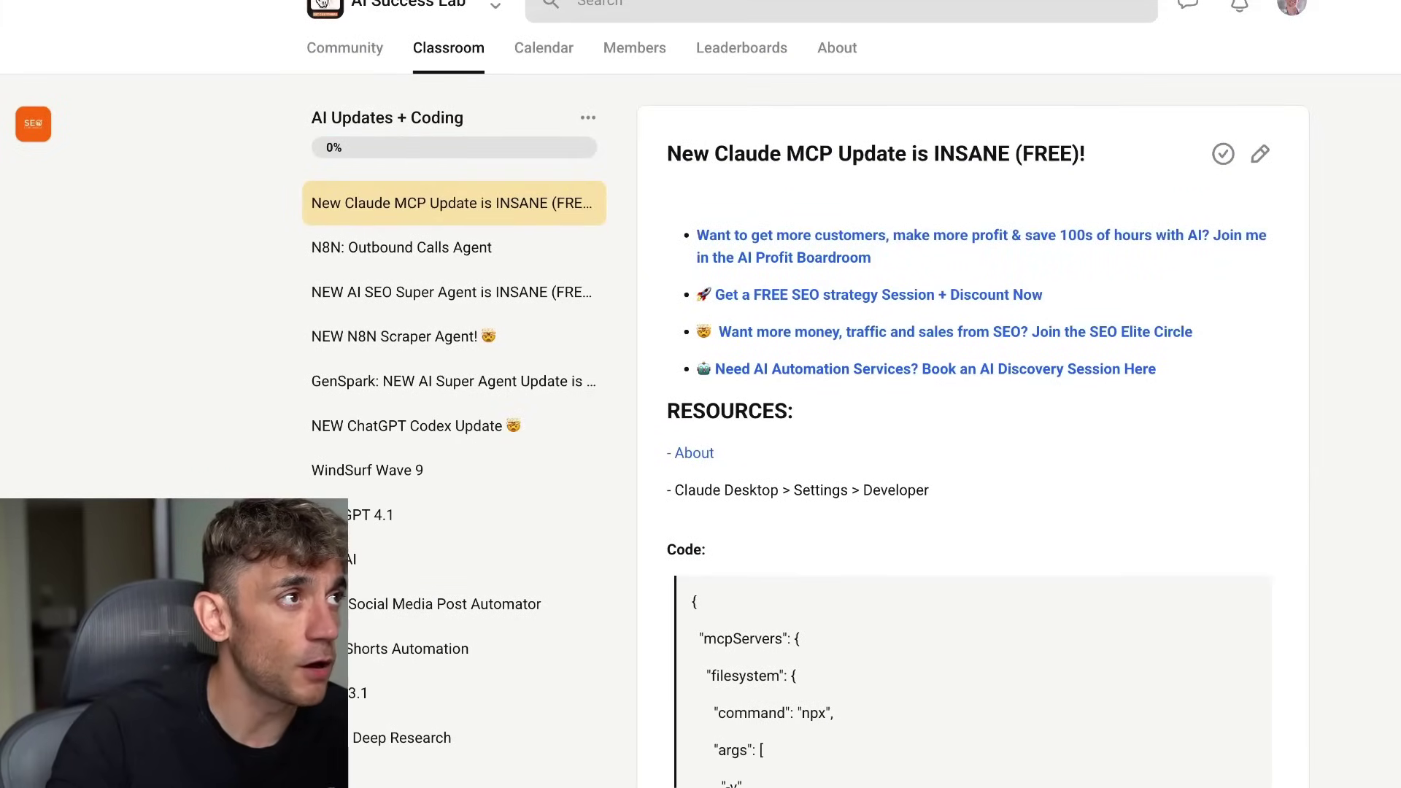
- View the AI Success Lab community feed, then reopen the "AI Updates + Coding" course from the Classroom
{"action": "left_click", "coordinate": [348, 51]}
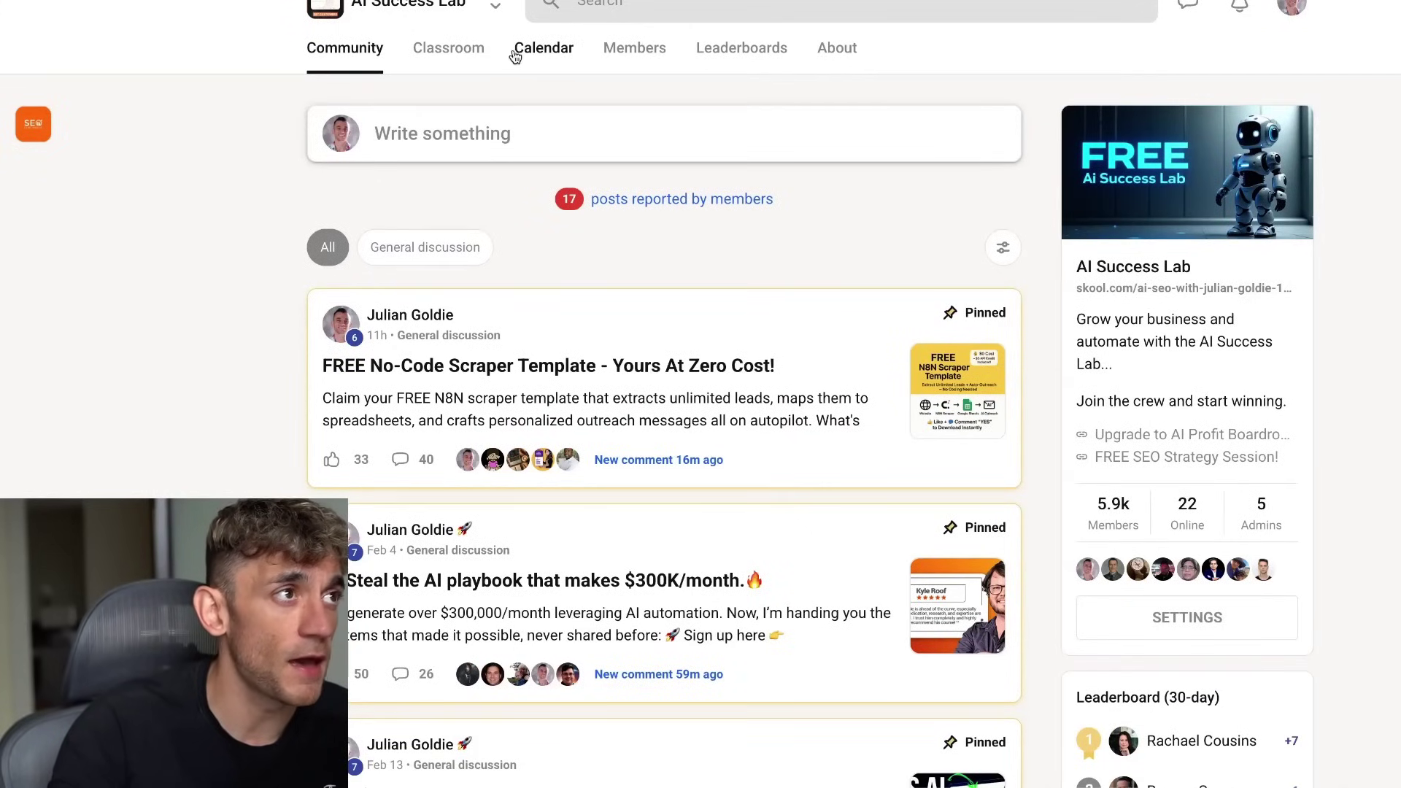
{"action": "left_click", "coordinate": [466, 51]}
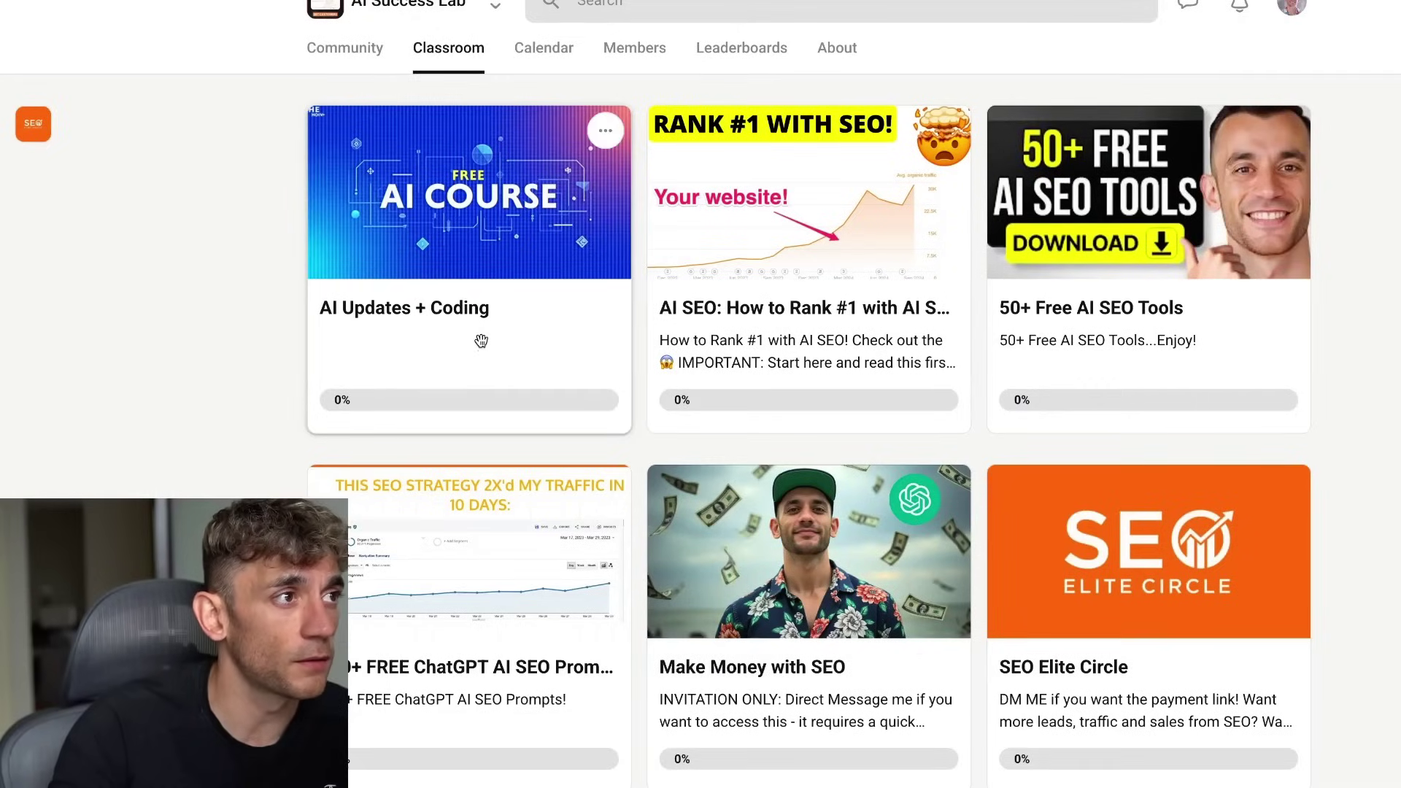
{"action": "left_click", "coordinate": [477, 318]}
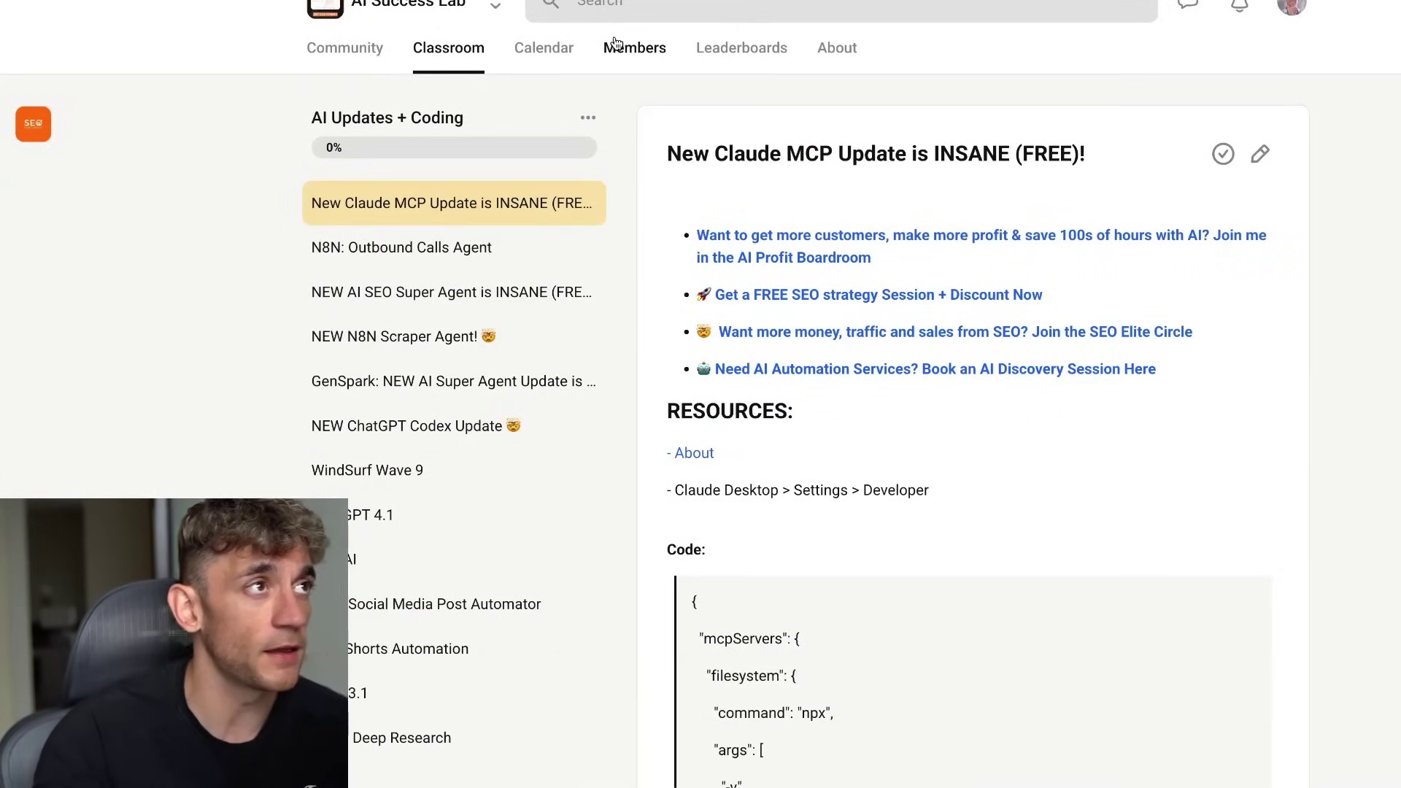
- Open the AI Profit Boardroom About page and review its membership offer and benefits
{"action": "key", "text": "ctrl+t"}
{"action": "key", "text": "Escape"}
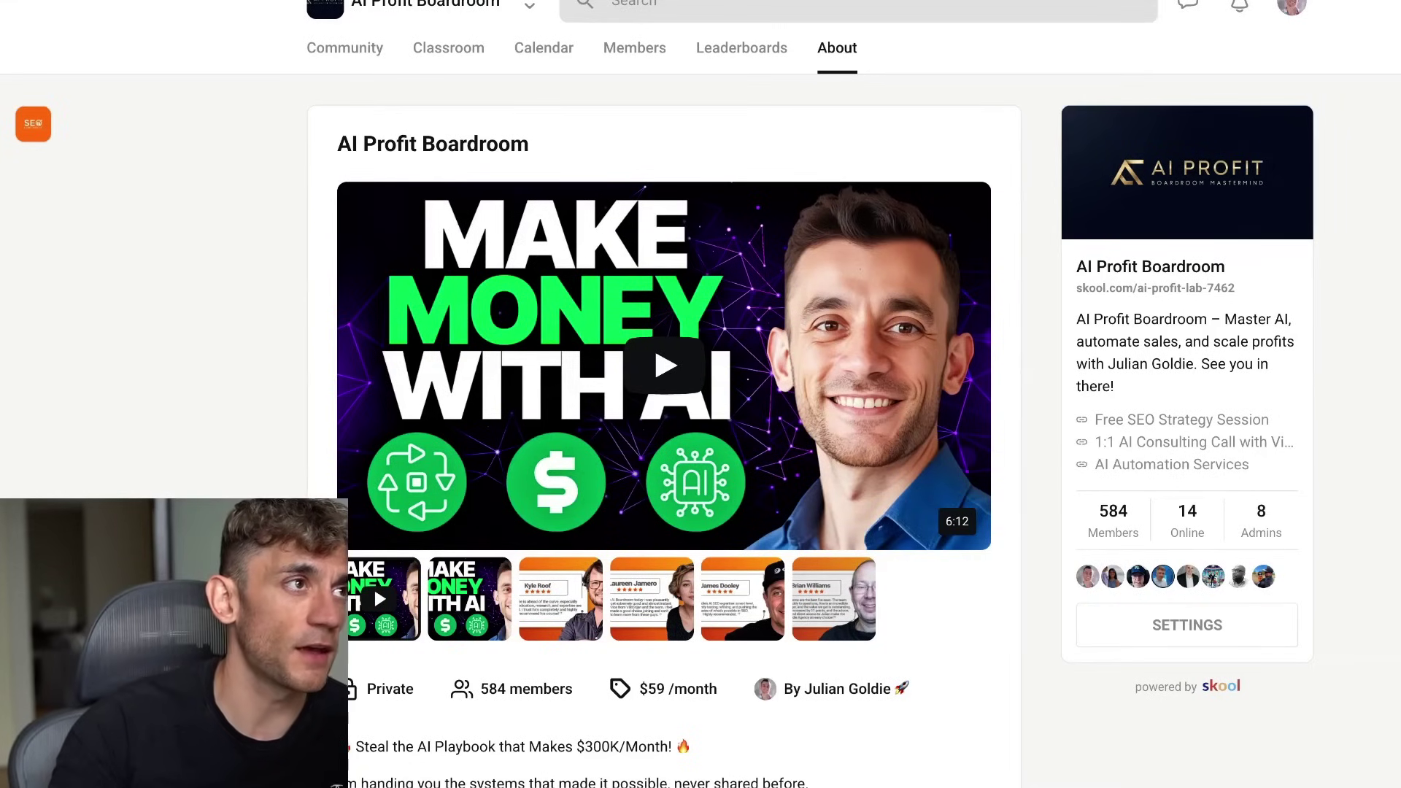
{"action": "scroll", "coordinate": [564, 134], "scroll_direction": "down", "scroll_amount": 6}
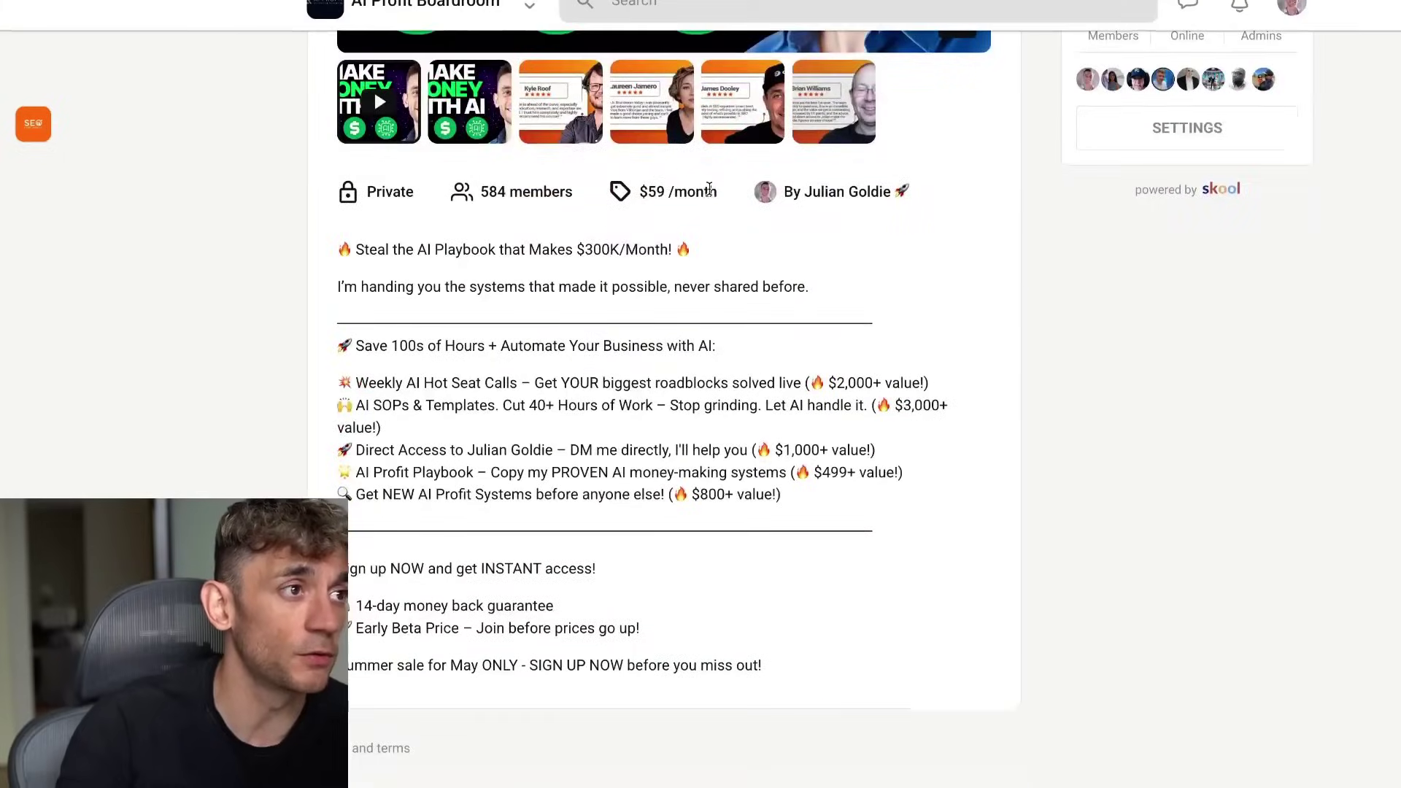
{"action": "scroll", "coordinate": [802, 219], "scroll_direction": "up", "scroll_amount": 6}
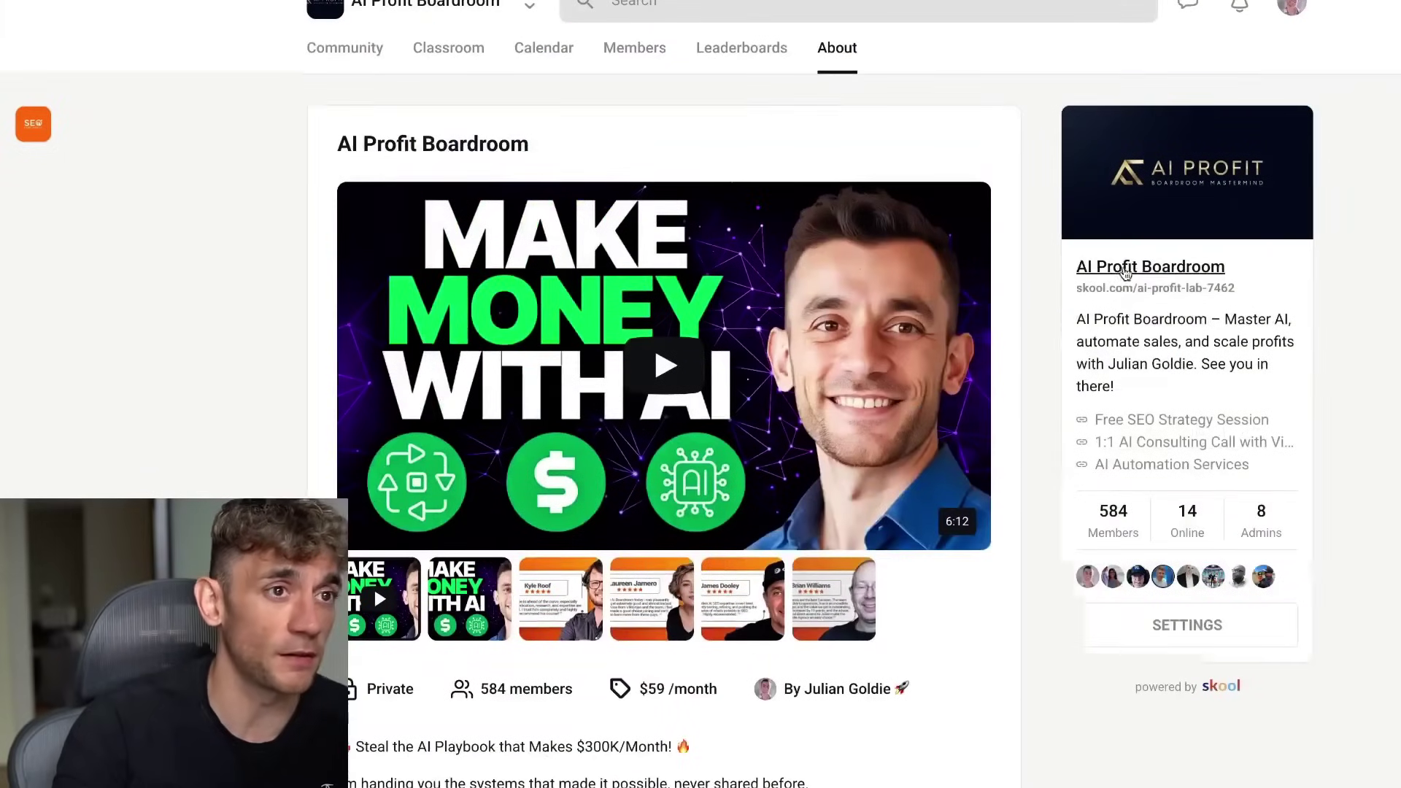
- Open the AI Profit Boardroom community feed and browse its pinned posts and member discussions
{"action": "left_click", "coordinate": [335, 54]}
{"action": "scroll", "coordinate": [939, 257], "scroll_direction": "down", "scroll_amount": 3}
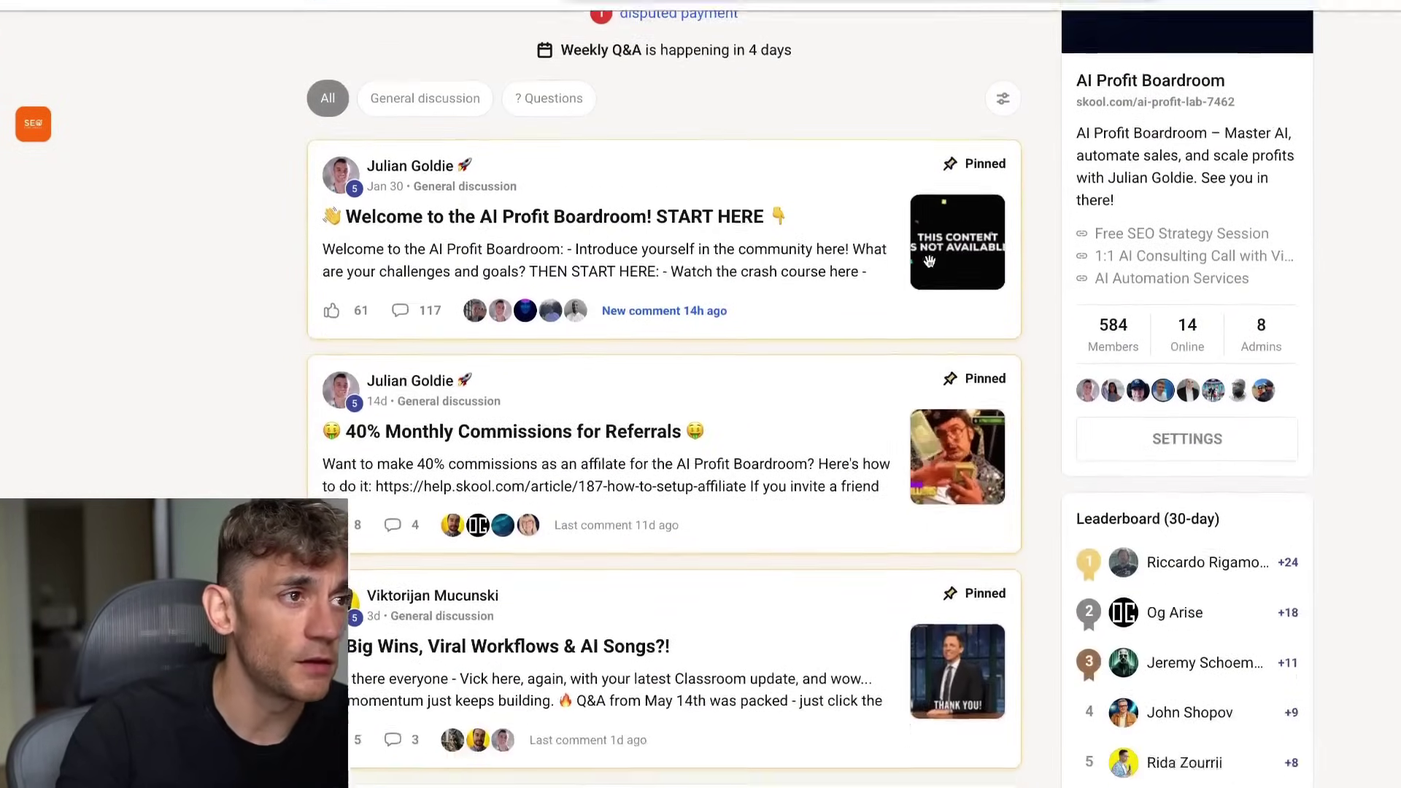
{"action": "scroll", "coordinate": [928, 261], "scroll_direction": "down", "scroll_amount": 4}
{"action": "scroll", "coordinate": [839, 211], "scroll_direction": "up", "scroll_amount": 2}
{"action": "scroll", "coordinate": [824, 198], "scroll_direction": "down", "scroll_amount": 1}
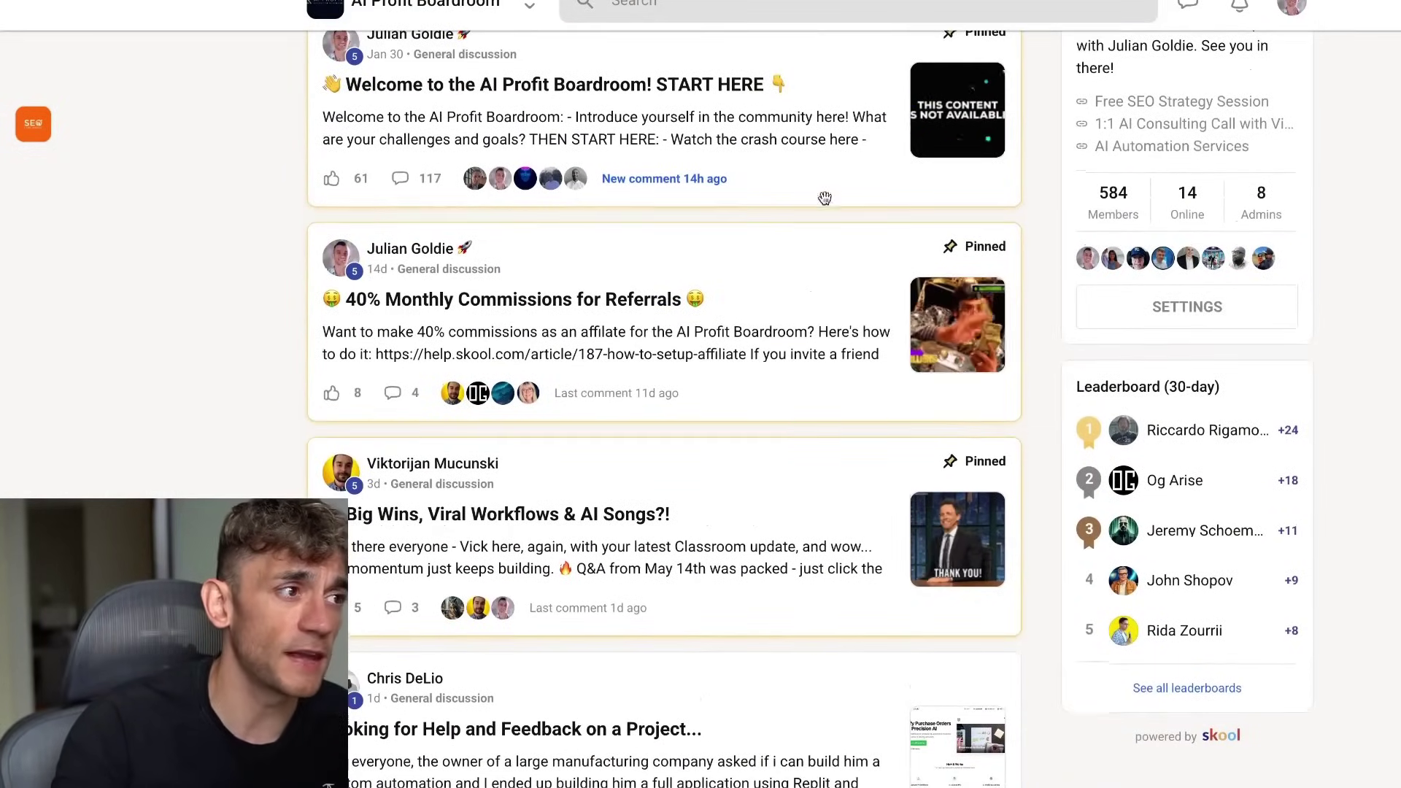
{"action": "scroll", "coordinate": [807, 297], "scroll_direction": "up", "scroll_amount": 4}
{"action": "scroll", "coordinate": [806, 299], "scroll_direction": "down", "scroll_amount": 10}
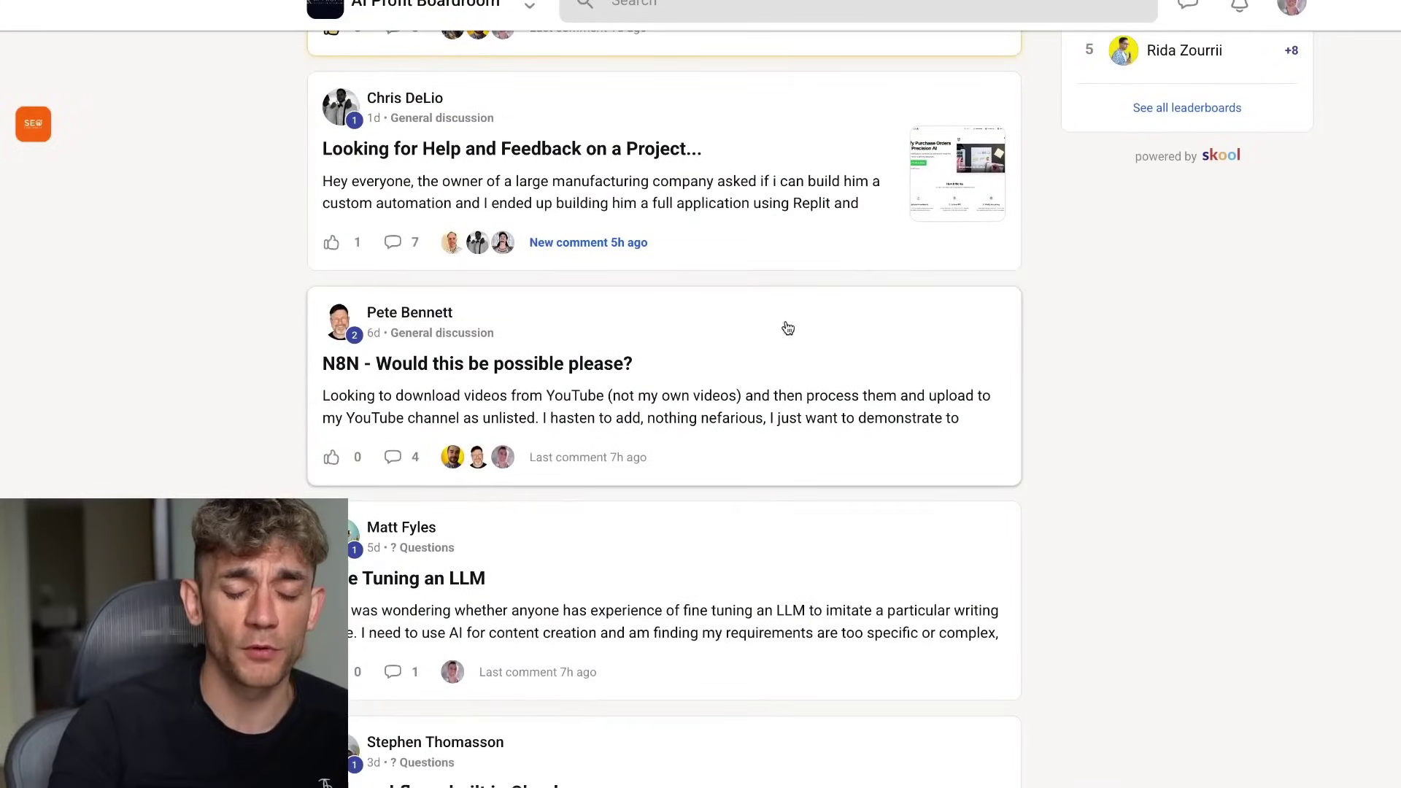
{"action": "scroll", "coordinate": [778, 299], "scroll_direction": "down", "scroll_amount": 4}
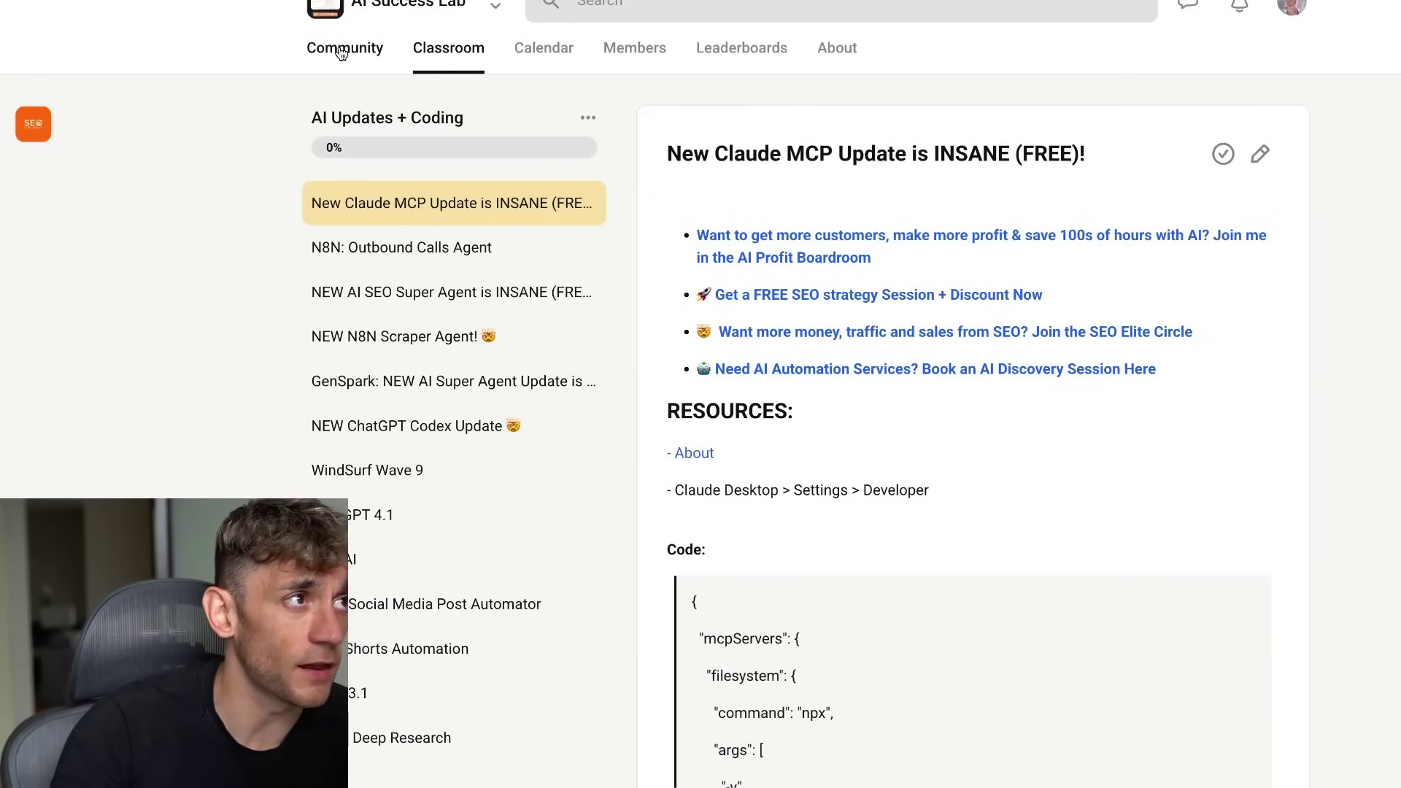
- Look through the course catalogue in the AI Profit Boardroom Classroom, then return to the group's community feed
{"action": "left_click", "coordinate": [340, 48]}
{"action": "scroll", "coordinate": [731, 269], "scroll_direction": "up", "scroll_amount": 10}
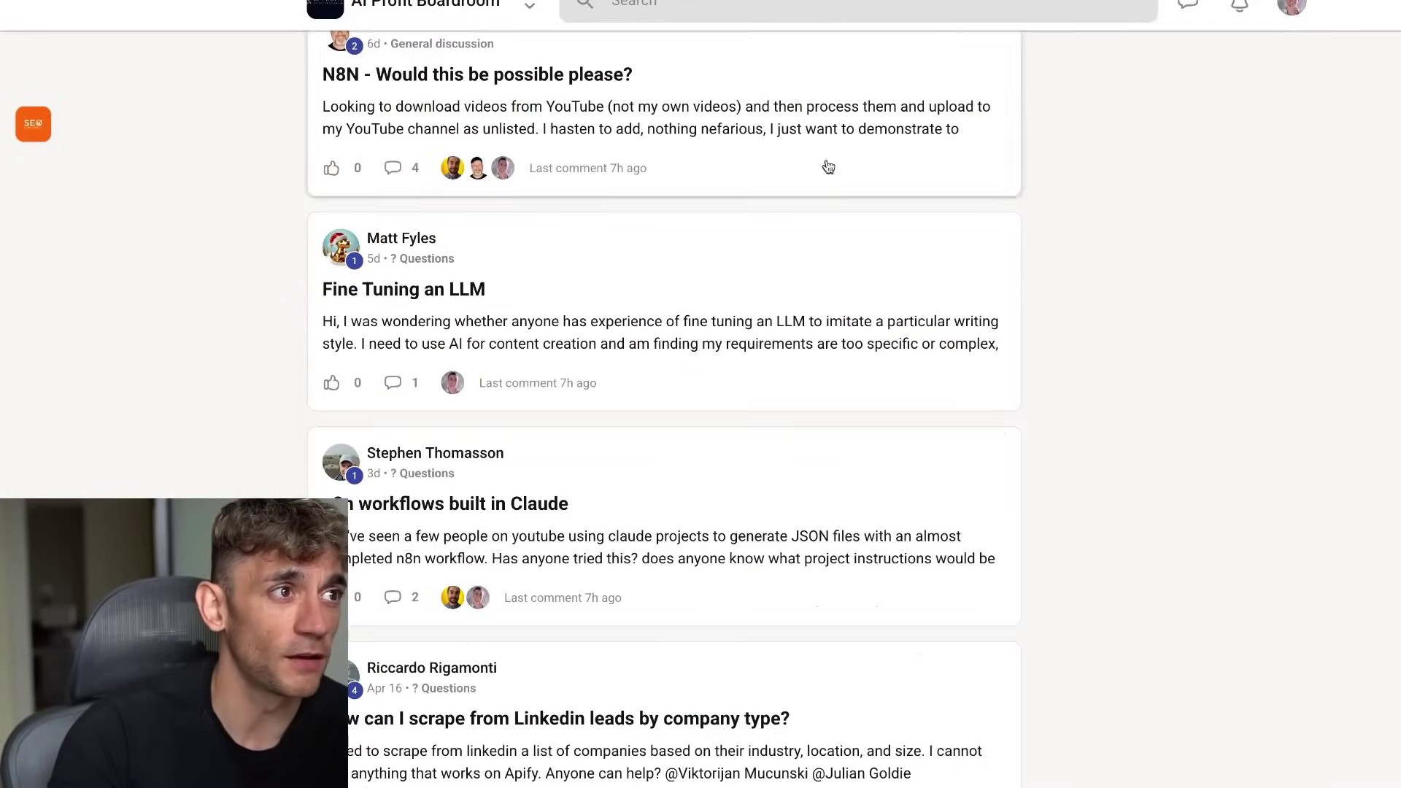
{"action": "scroll", "coordinate": [828, 167], "scroll_direction": "up", "scroll_amount": 10}
{"action": "left_click", "coordinate": [516, 52]}
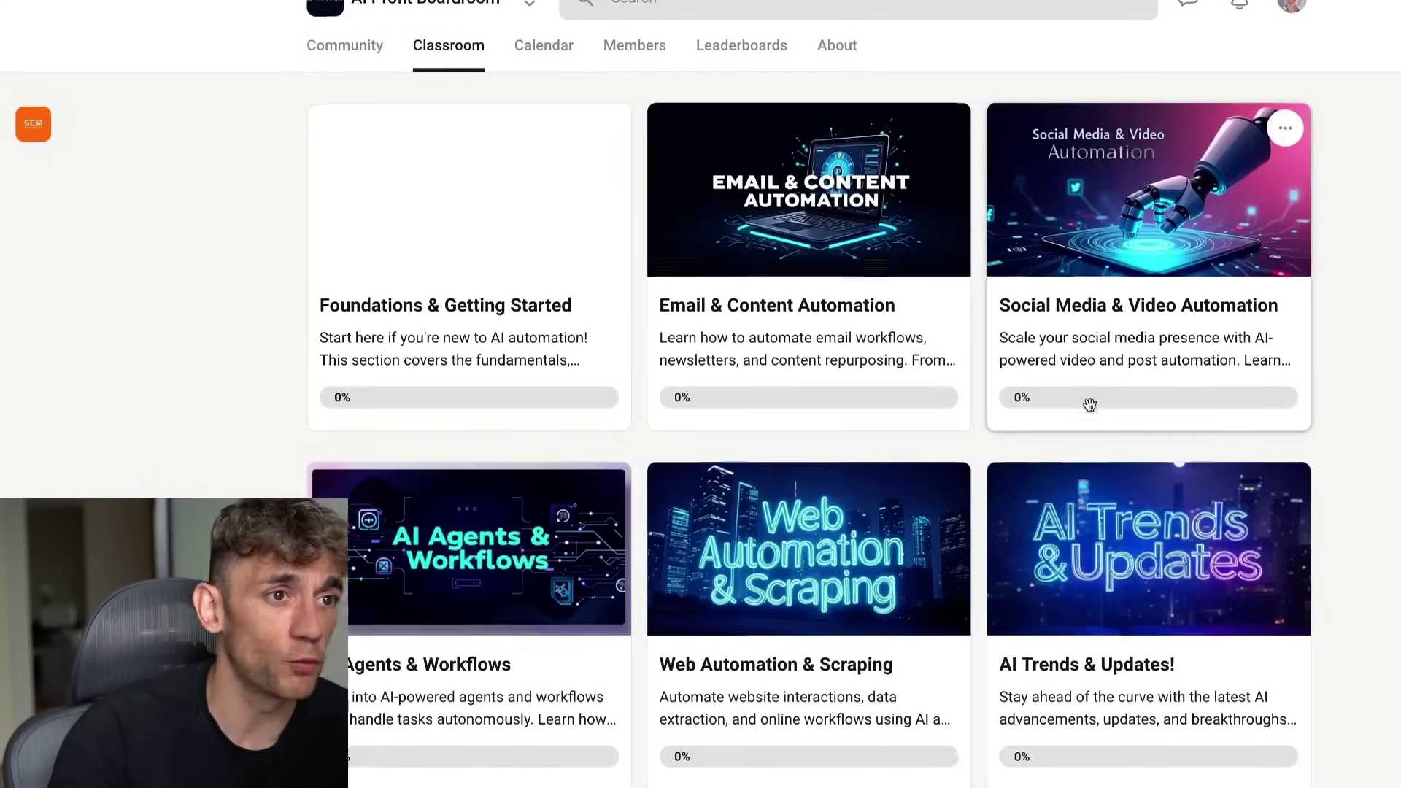
{"action": "scroll", "coordinate": [1087, 408], "scroll_direction": "down", "scroll_amount": 15}
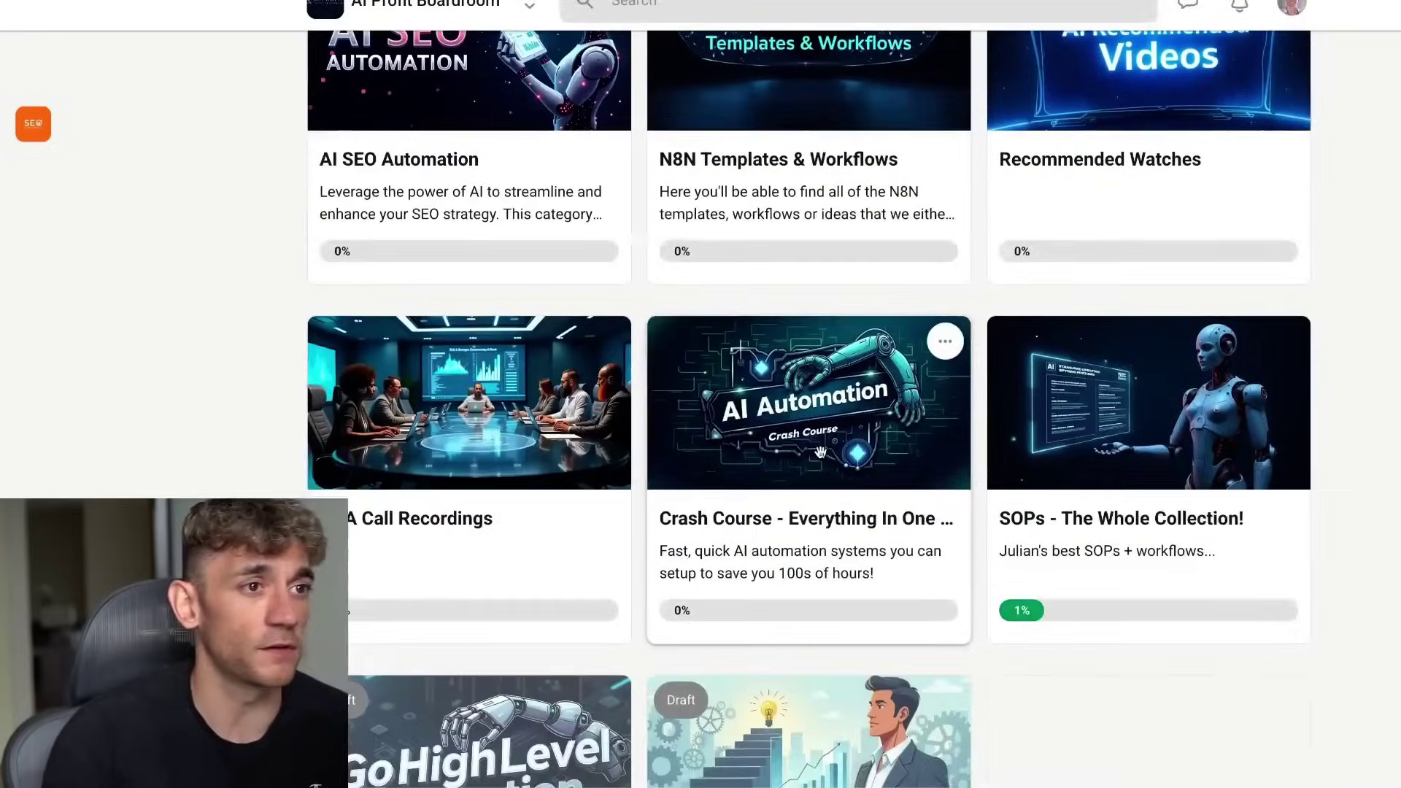
{"action": "scroll", "coordinate": [834, 436], "scroll_direction": "up", "scroll_amount": 15}
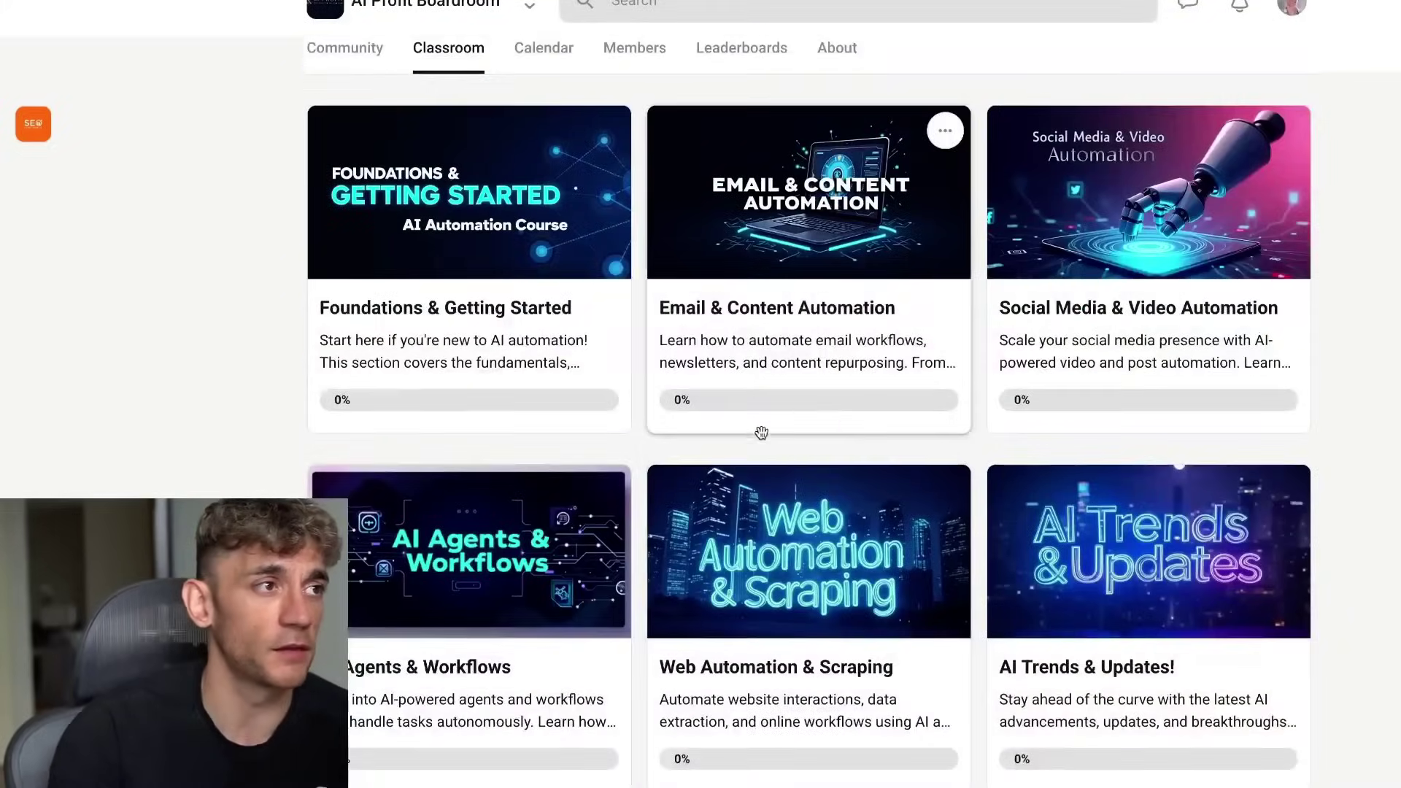
{"action": "left_click", "coordinate": [342, 50]}
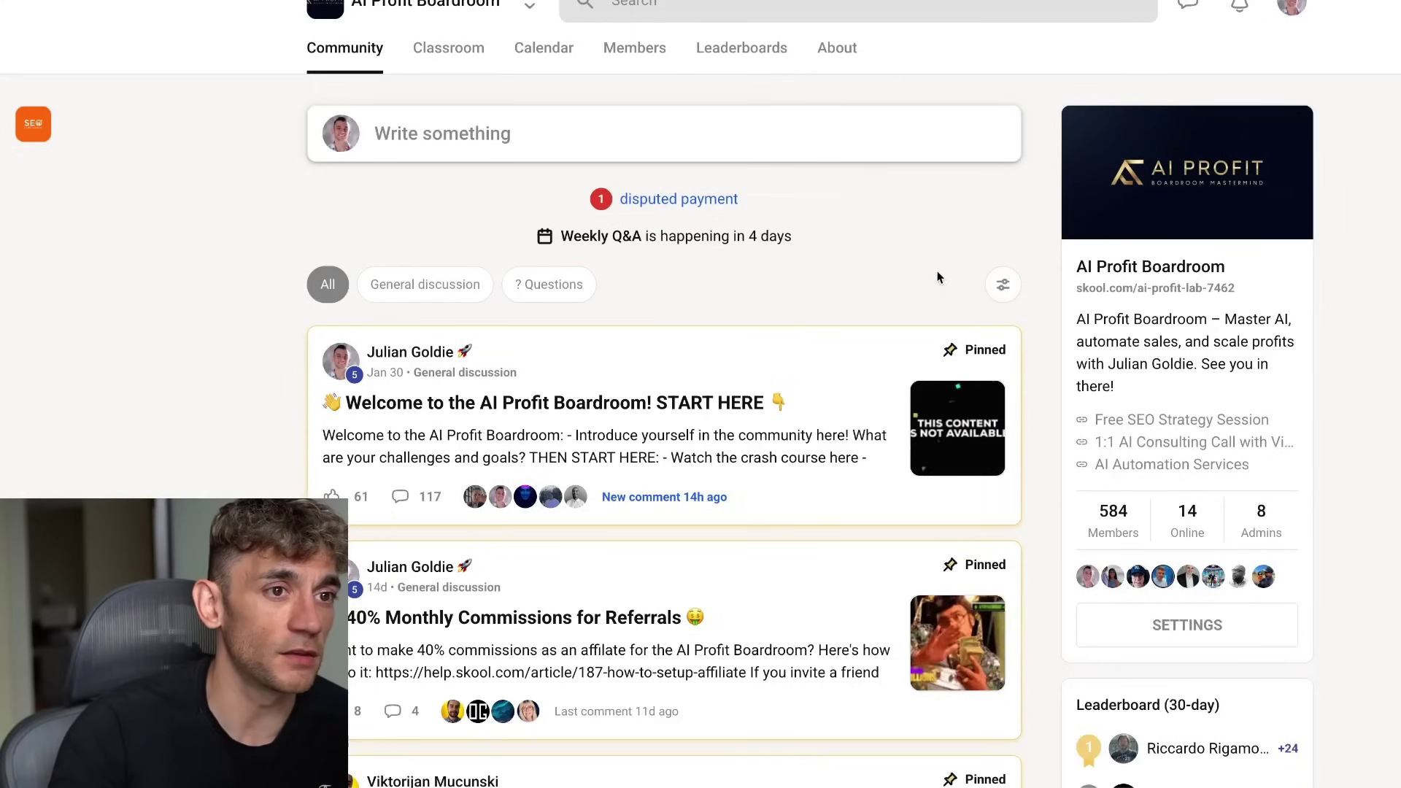